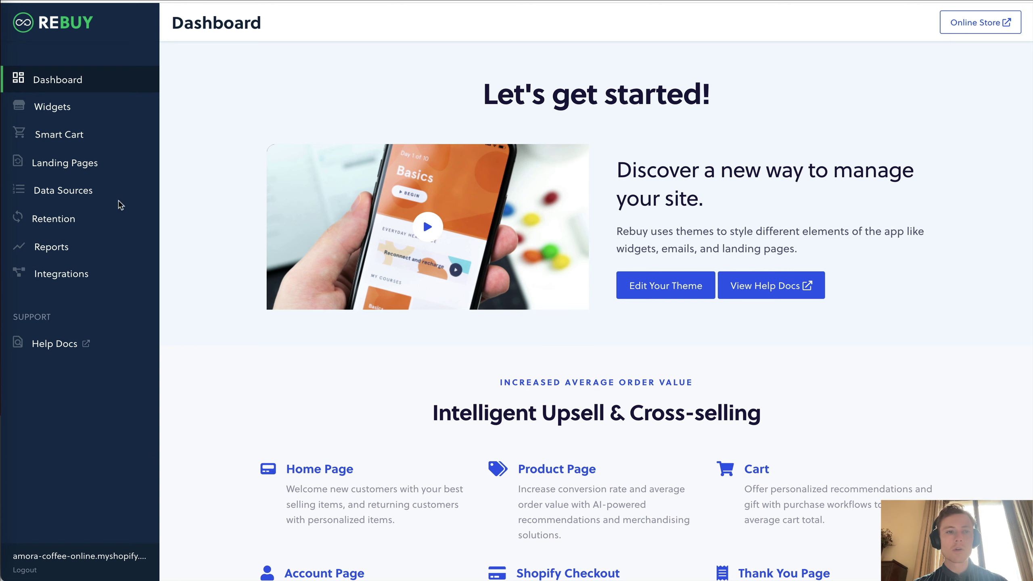
# - Create a new Top Sellers widget for the home page named "Top Sellers - TEST"
pyautogui.scroll(-8, 300, 265)
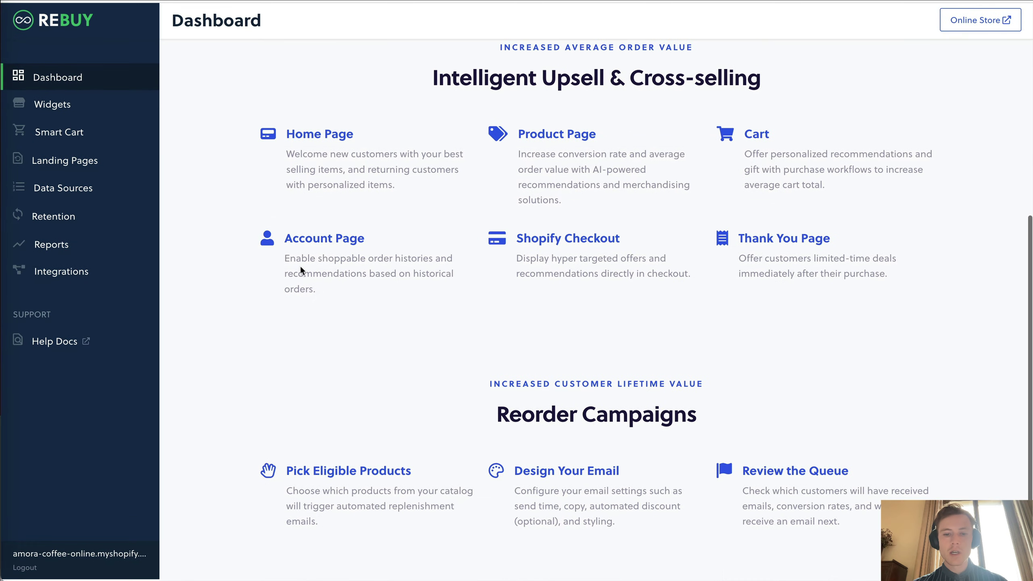
pyautogui.scroll(8, 801, 316)
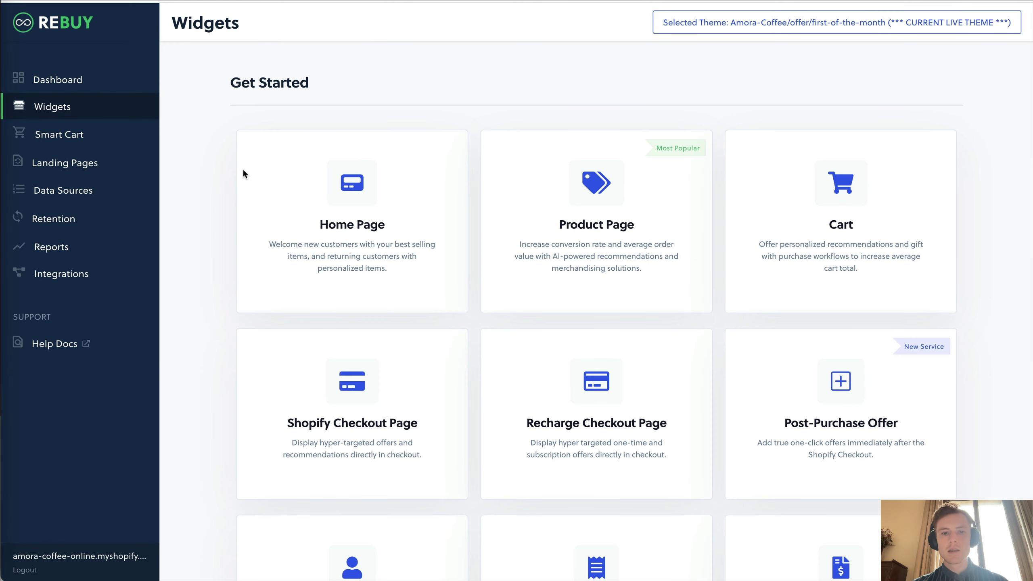
pyautogui.scroll(-1, 244, 171)
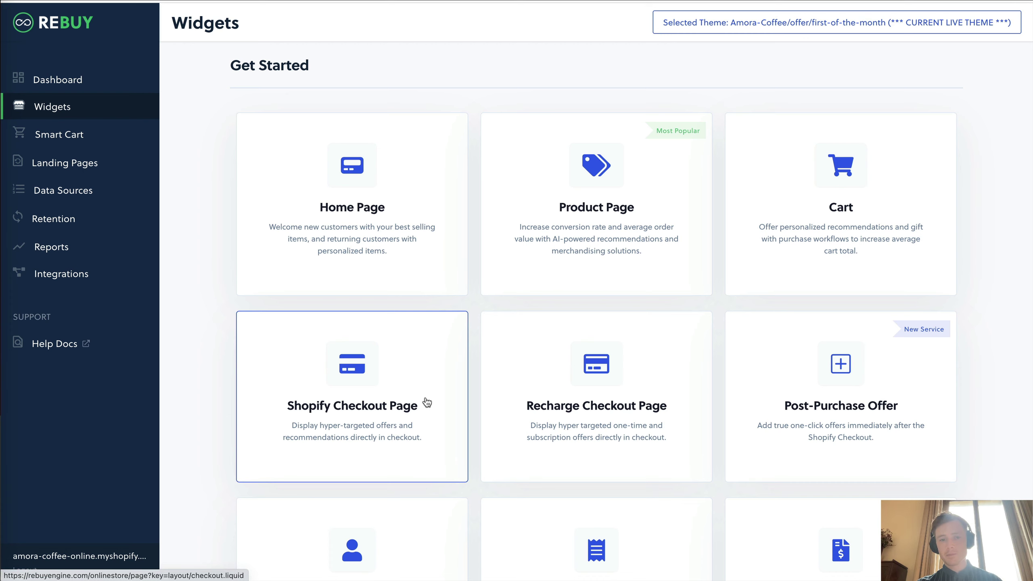
pyautogui.click(405, 257)
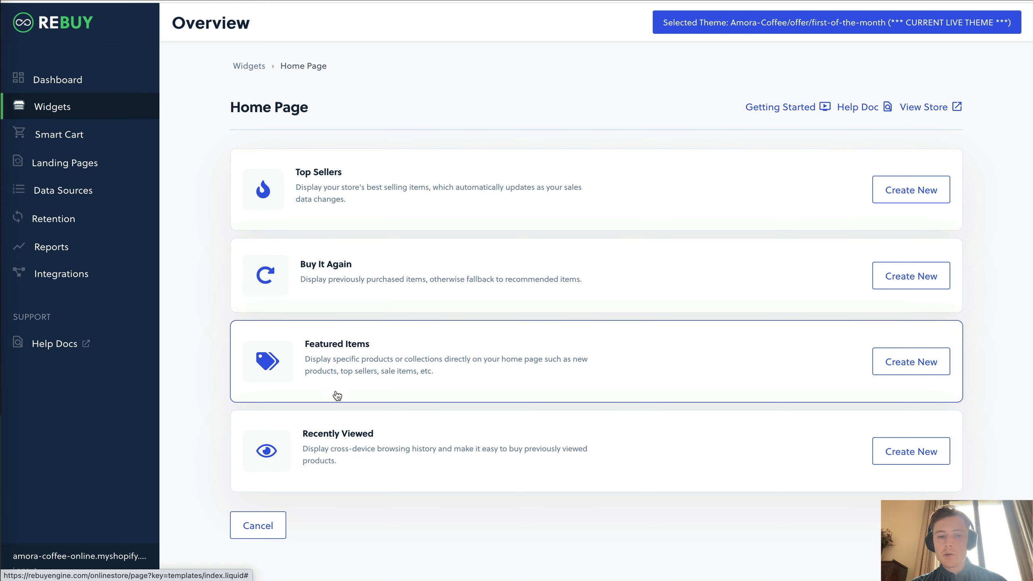
pyautogui.click(392, 192)
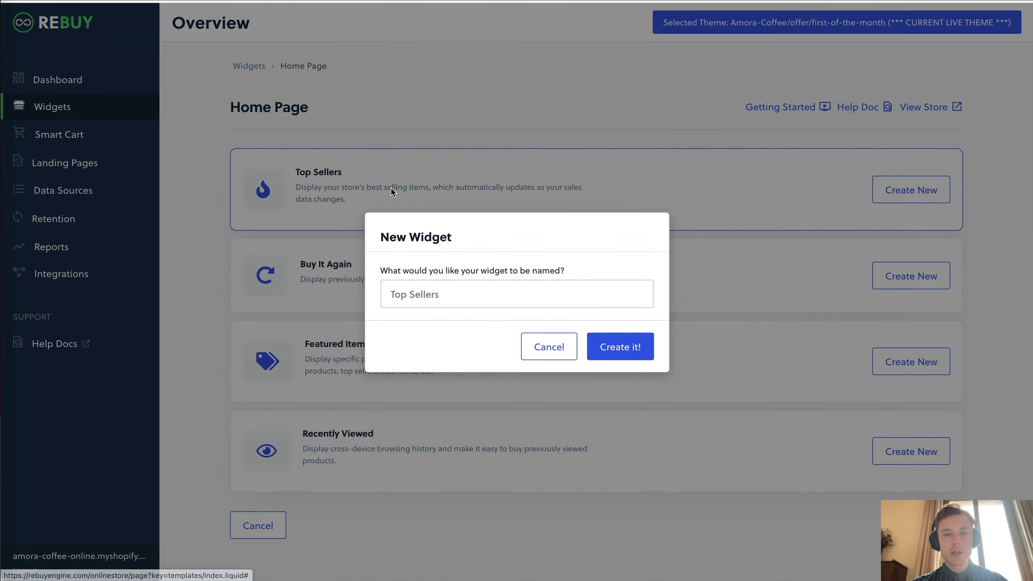
pyautogui.write('- TEST')
pyautogui.click(608, 345)
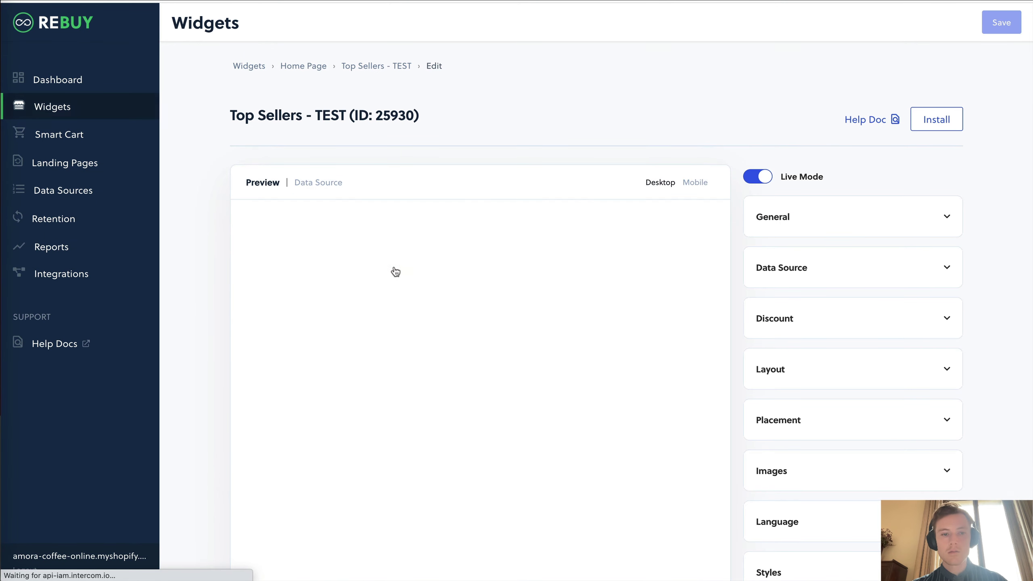
# - Review the new widget's preview and the rules of its connected data source, and return to the widget settings
pyautogui.scroll(-2, 554, 216)
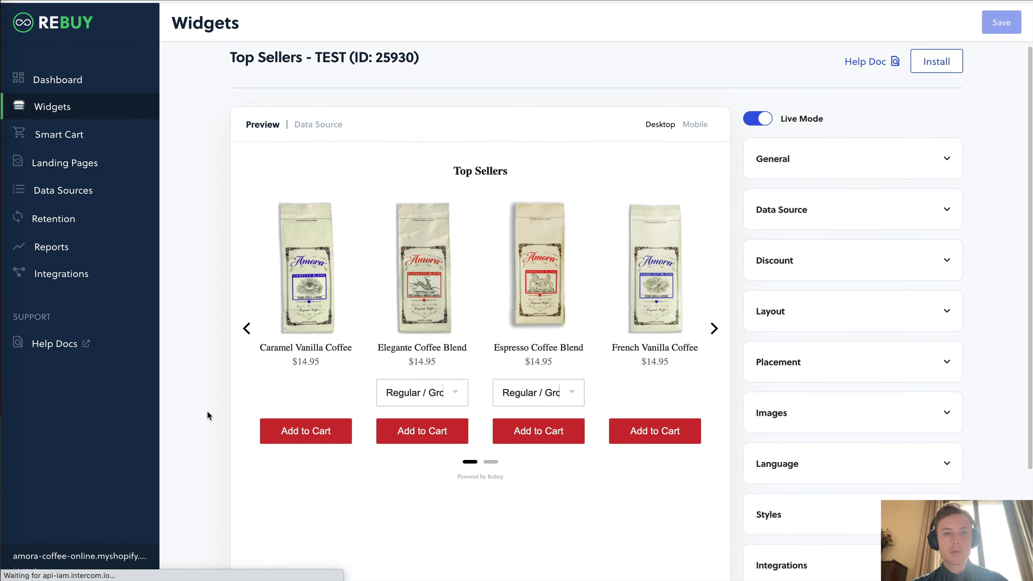
pyautogui.scroll(-1, 581, 427)
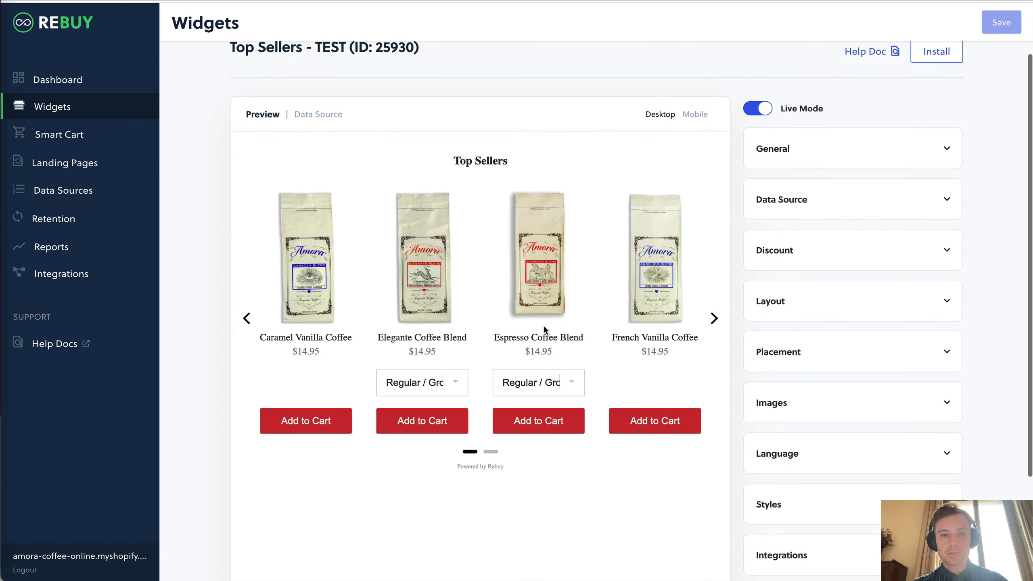
pyautogui.click(334, 122)
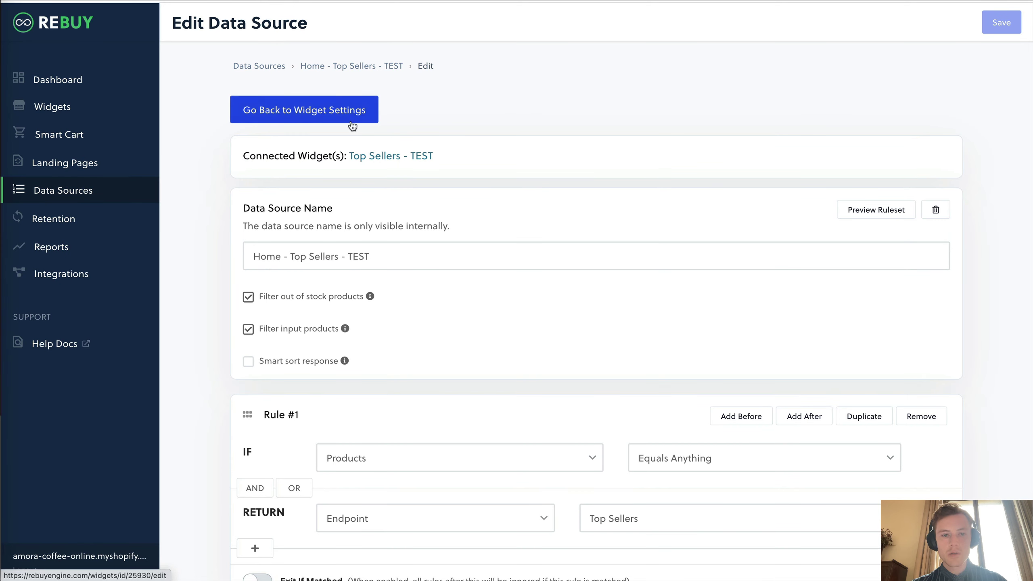
pyautogui.scroll(-3, 359, 244)
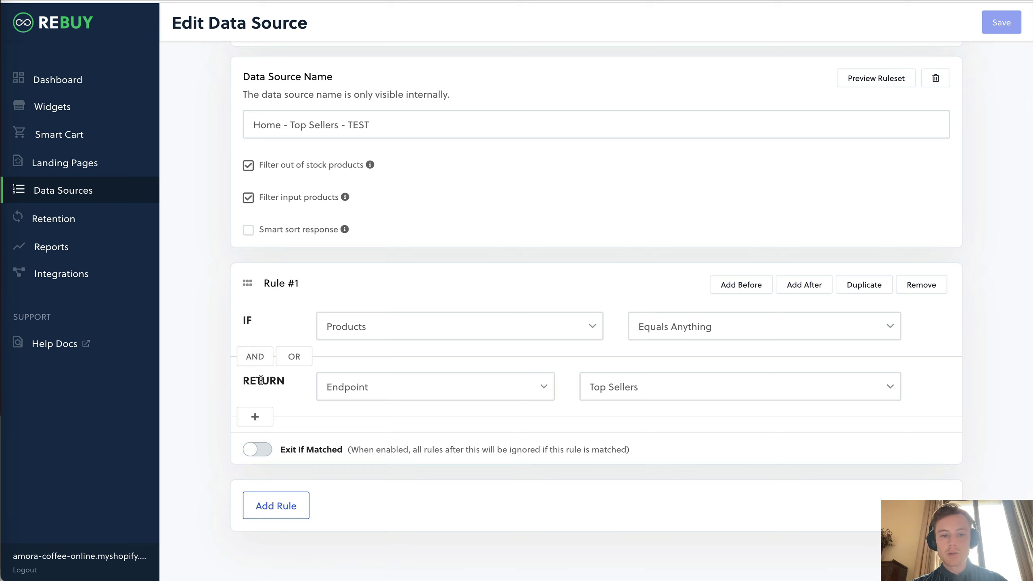
pyautogui.scroll(3, 363, 262)
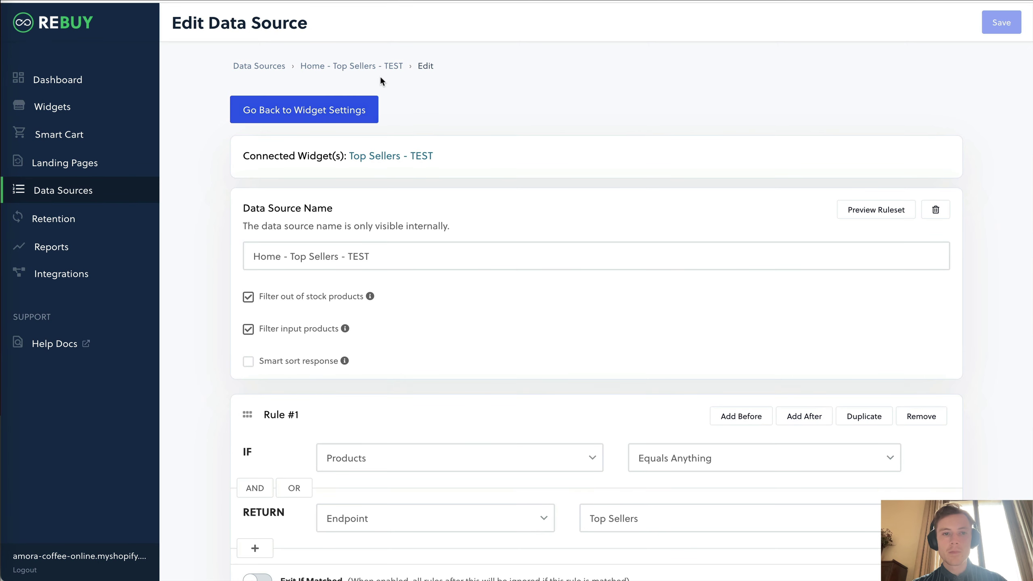
pyautogui.click(334, 105)
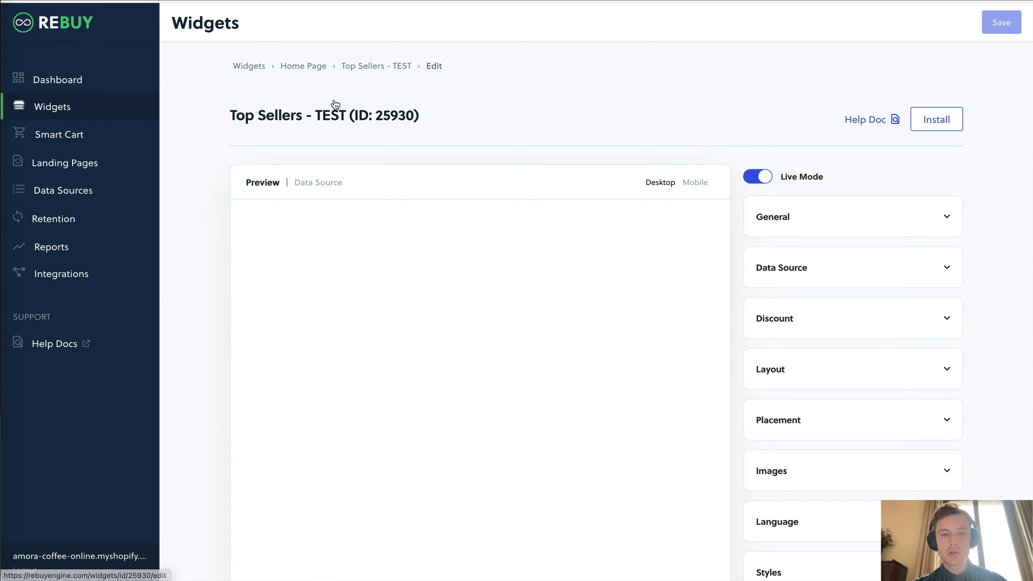
# - Examine the widget's Layout settings and the available discount types without changing them
pyautogui.scroll(-1, 704, 367)
pyautogui.scroll(-2, 705, 368)
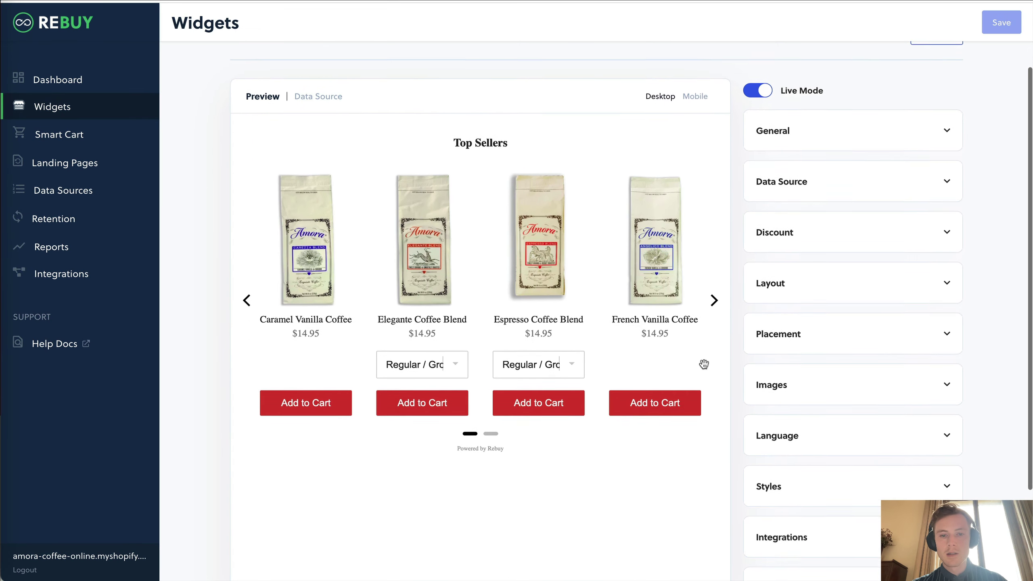
pyautogui.click(789, 296)
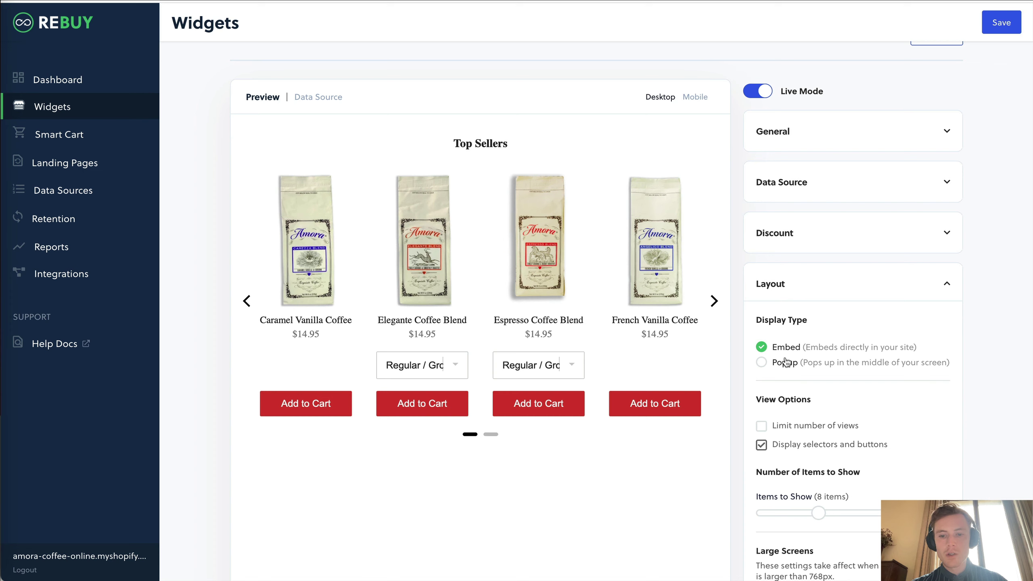
pyautogui.click(804, 290)
pyautogui.click(832, 236)
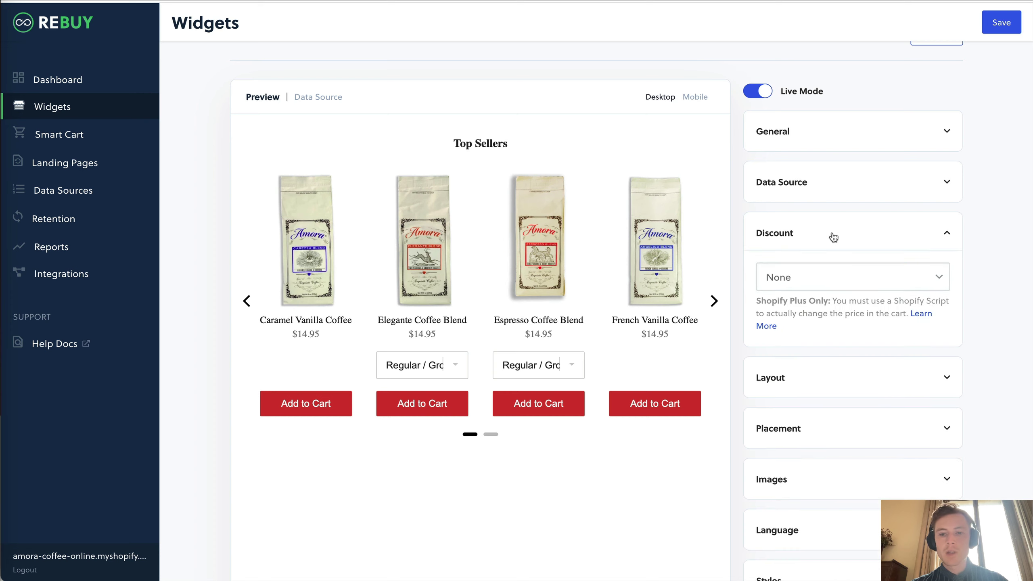
pyautogui.click(818, 276)
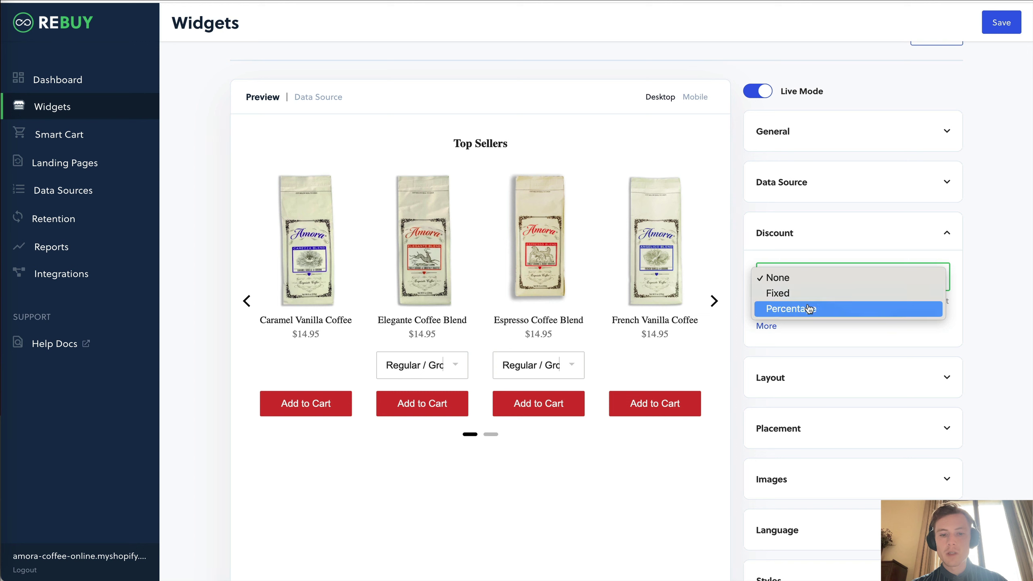
pyautogui.click(828, 252)
pyautogui.click(841, 238)
# - Review which data sources can be assigned to the widget, keeping the current selection
pyautogui.click(857, 201)
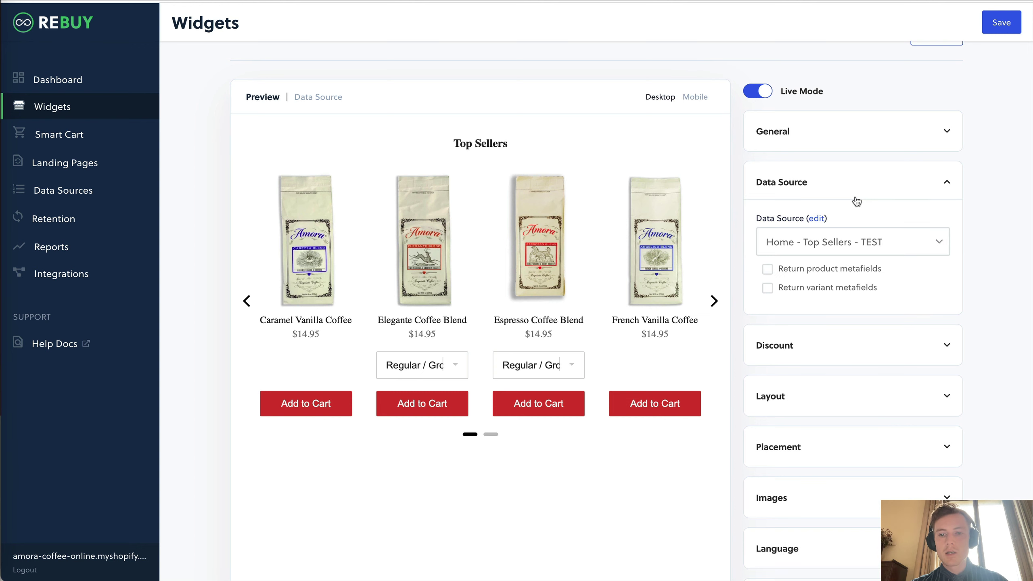
pyautogui.click(817, 247)
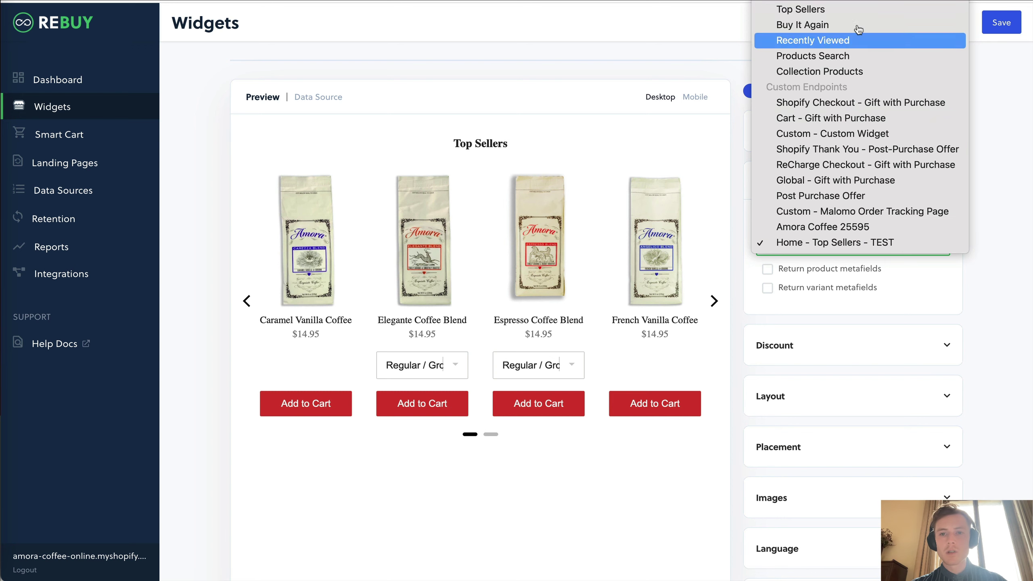
pyautogui.click(986, 298)
pyautogui.click(828, 186)
# - Examine the General settings' choices for product type, Learn More redirect and Add to Cart redirect
pyautogui.click(851, 143)
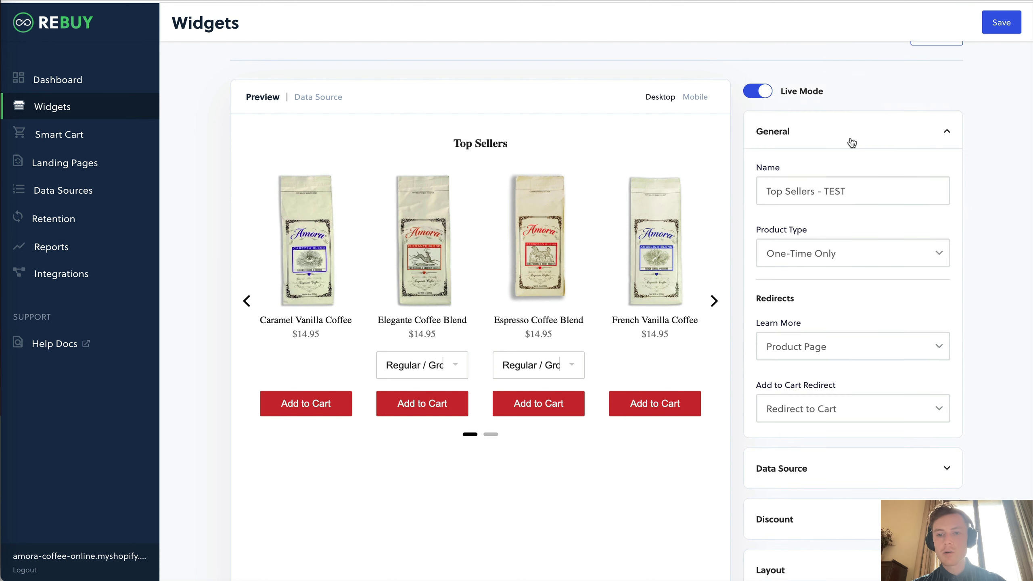
pyautogui.click(840, 249)
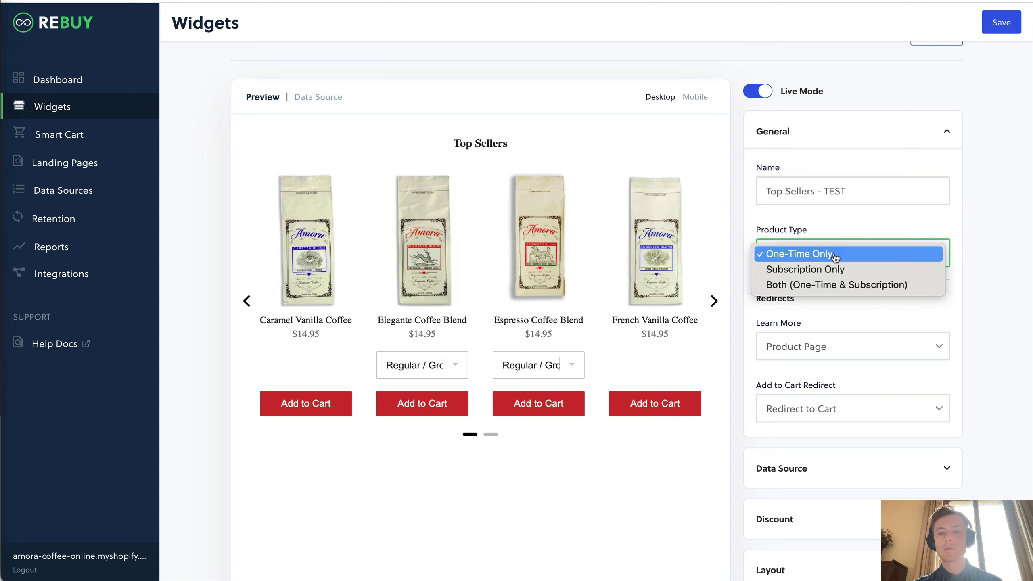
pyautogui.click(944, 325)
pyautogui.click(876, 346)
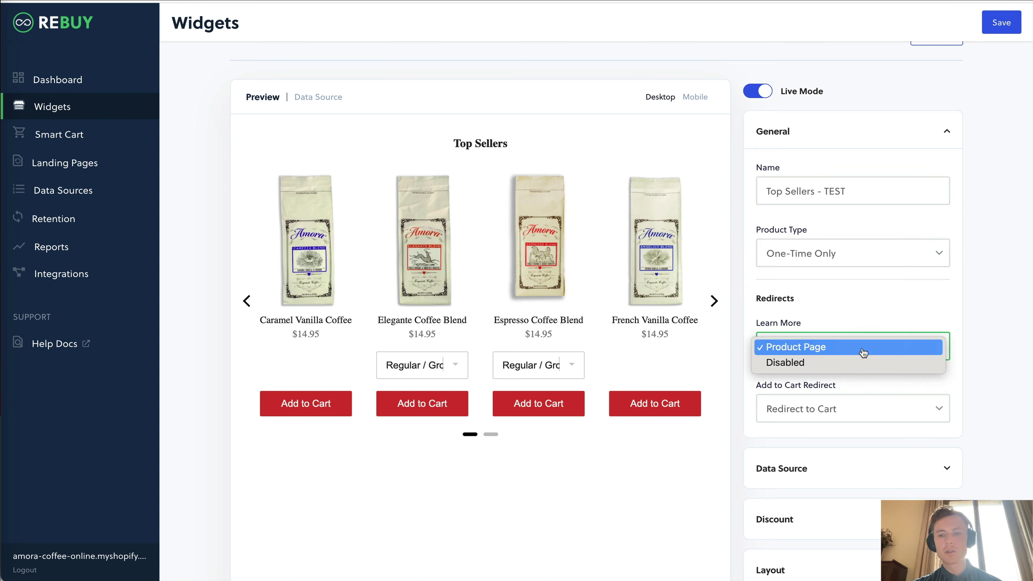
pyautogui.click(972, 310)
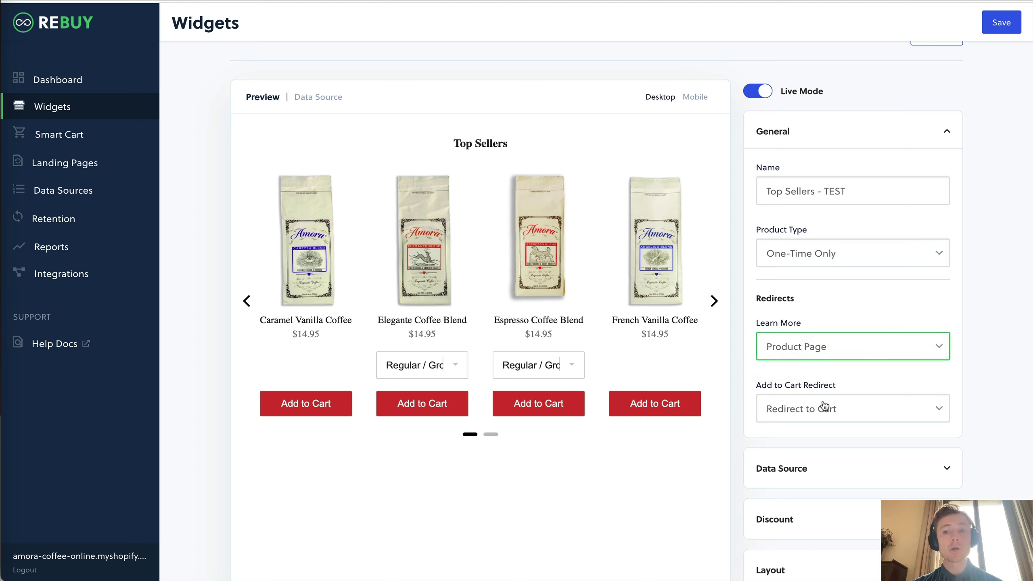
pyautogui.click(841, 421)
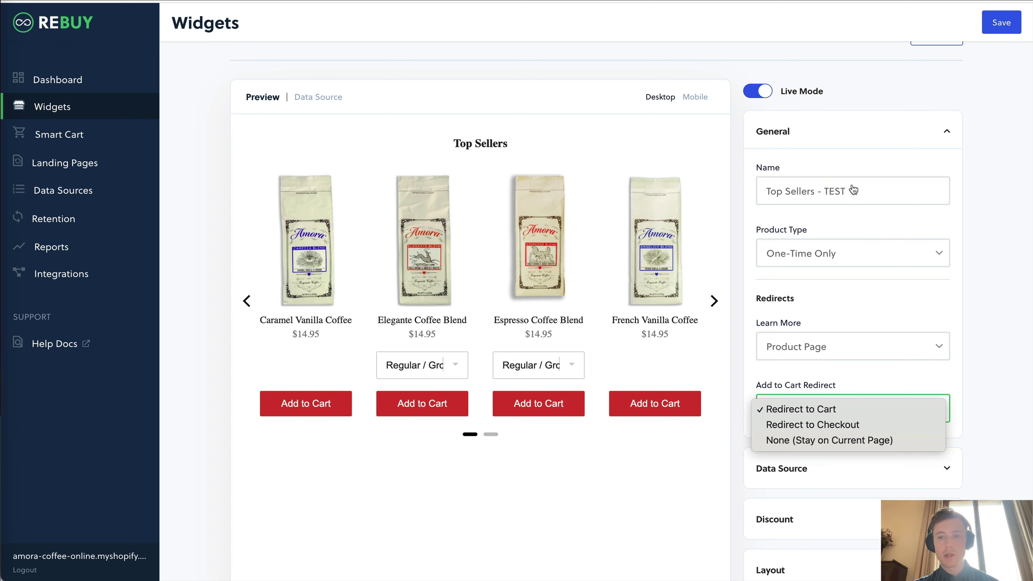
pyautogui.click(846, 133)
pyautogui.click(850, 143)
# - View the widget's product image settings and collapse them again
pyautogui.scroll(-5, 852, 143)
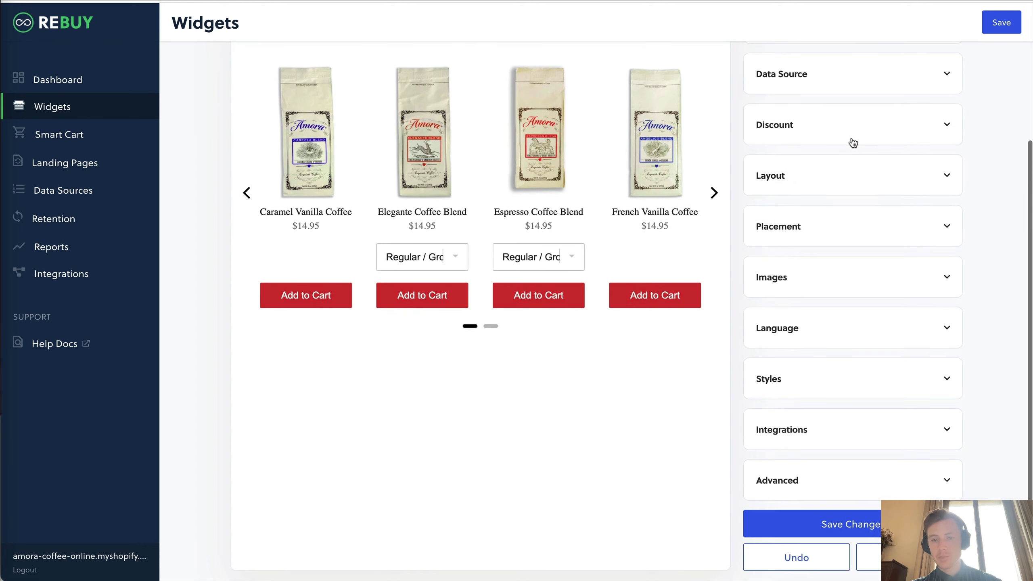
pyautogui.scroll(-1, 845, 240)
pyautogui.click(841, 256)
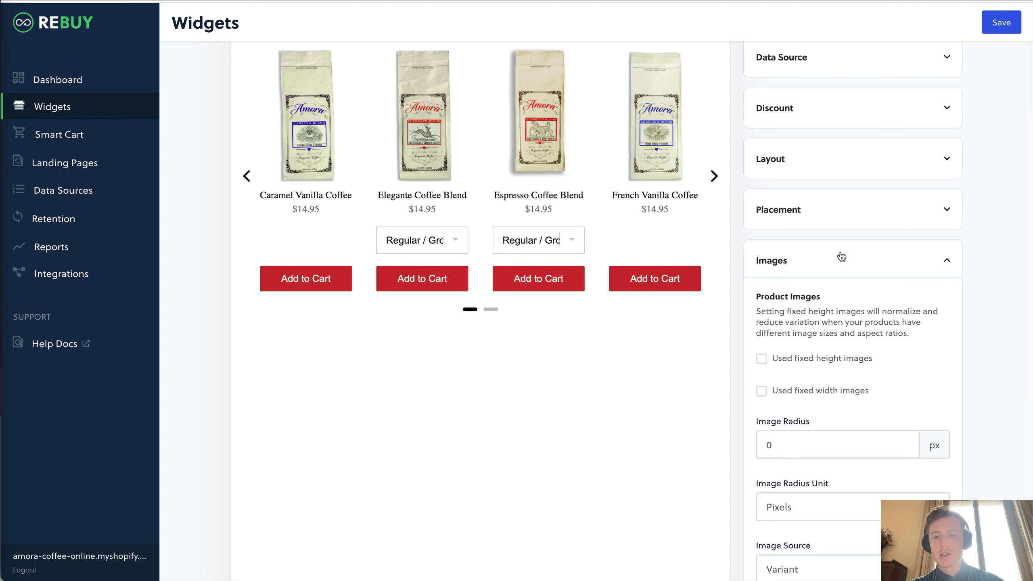
pyautogui.click(840, 257)
pyautogui.scroll(-1, 840, 254)
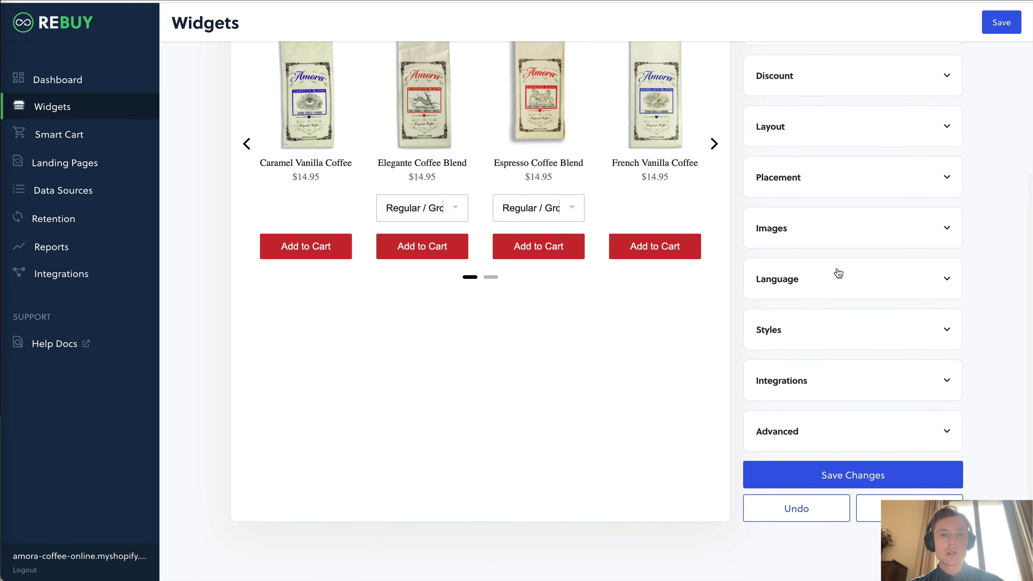
# - Change the widget's title in the Language settings to "Our Favorites" and check the preview
pyautogui.click(830, 288)
pyautogui.scroll(5, 827, 288)
pyautogui.scroll(-4, 513, 168)
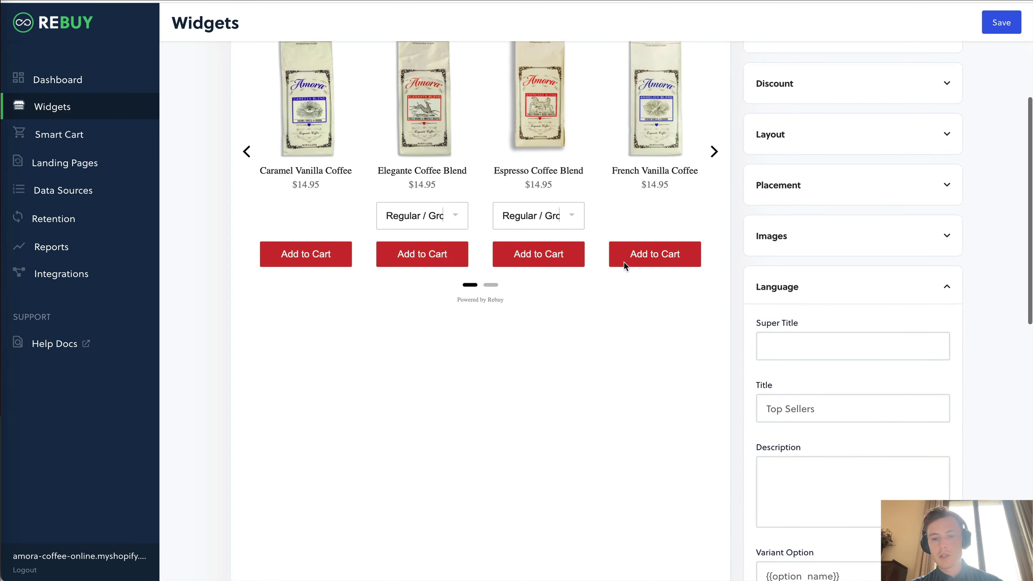
pyautogui.doubleClick(805, 408)
pyautogui.press('BackSpace')
pyautogui.press('BackSpace')
pyautogui.press('BackSpace')
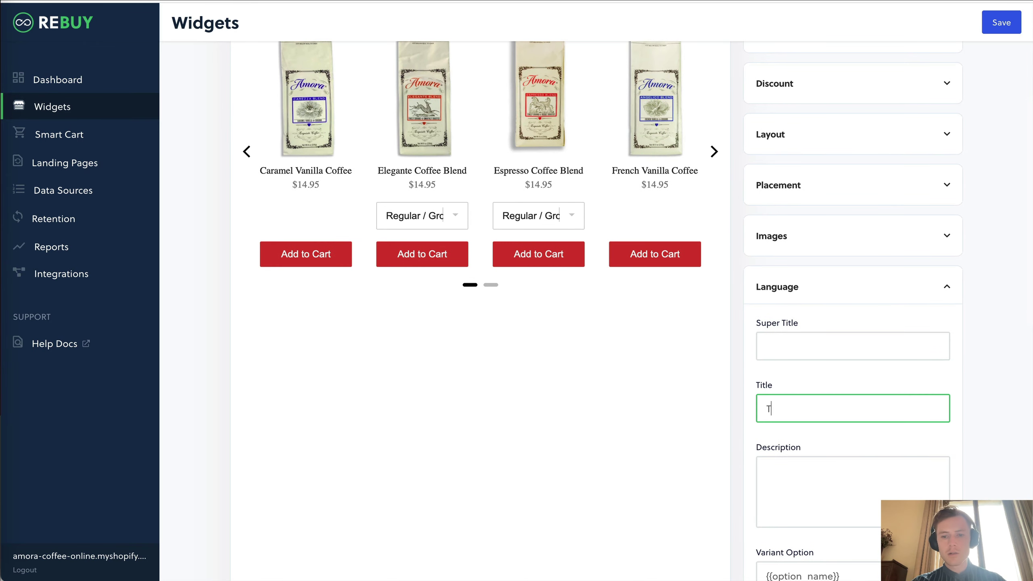
pyautogui.write('Our Favorites')
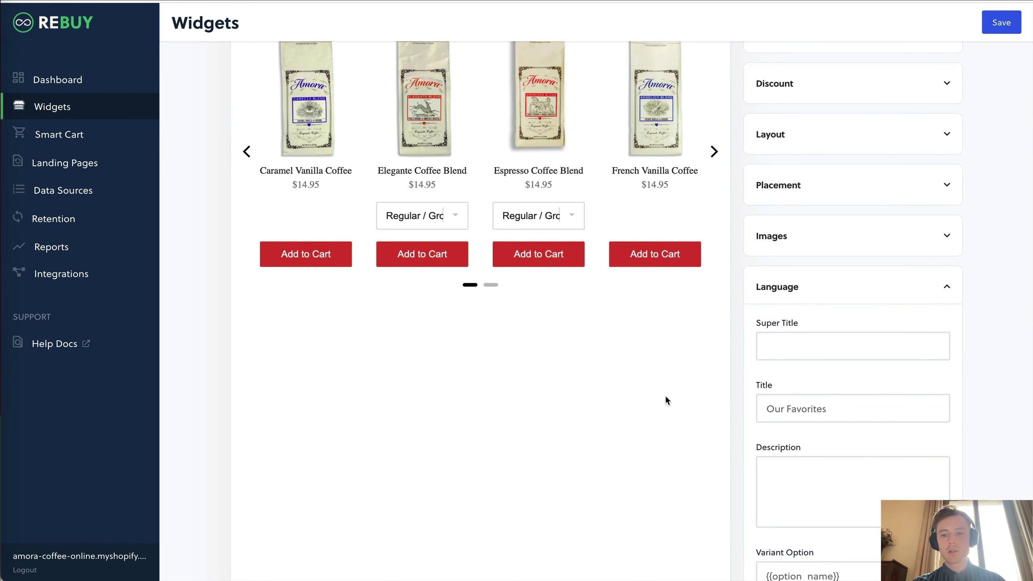
pyautogui.scroll(5, 664, 394)
pyautogui.scroll(-5, 616, 269)
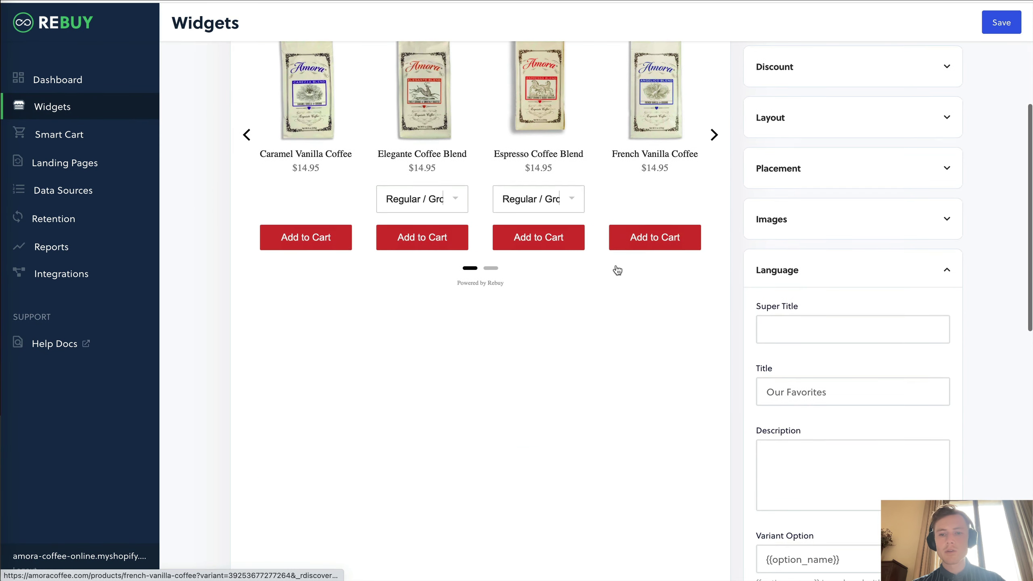
# - Enable Okendo Reviews in the widget's integration settings
pyautogui.scroll(-12, 820, 388)
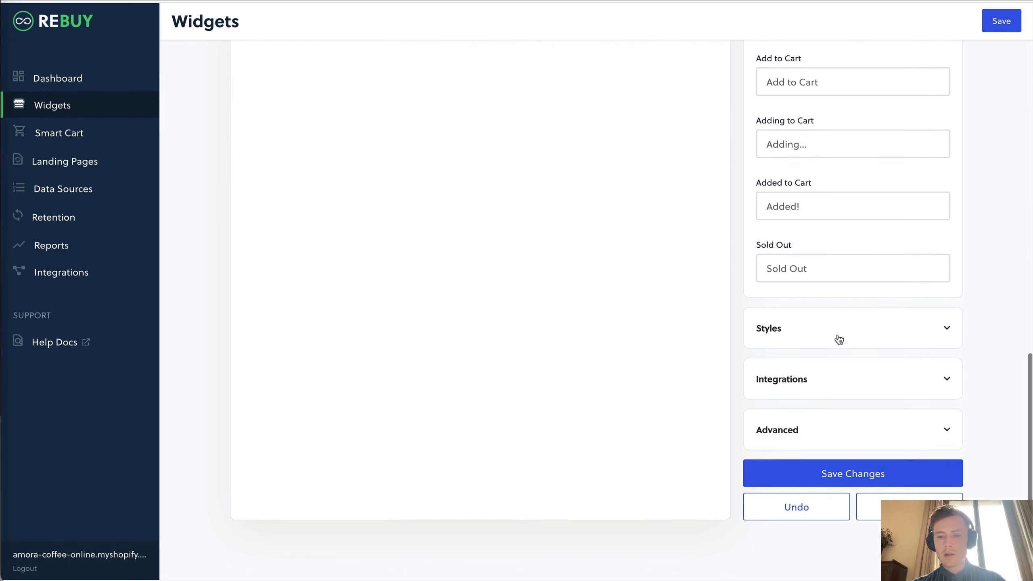
pyautogui.click(814, 390)
pyautogui.scroll(-2, 826, 359)
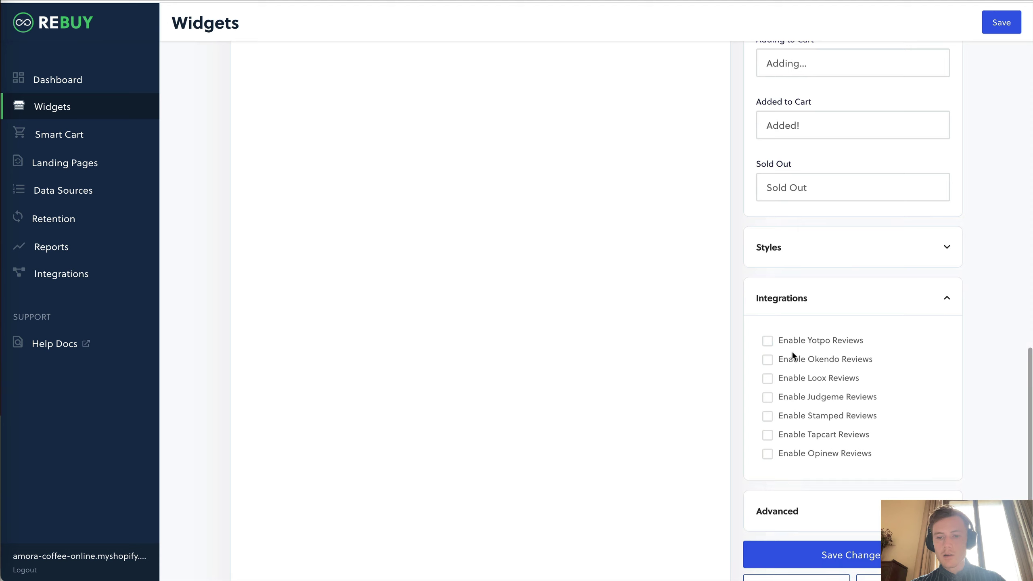
pyautogui.click(767, 359)
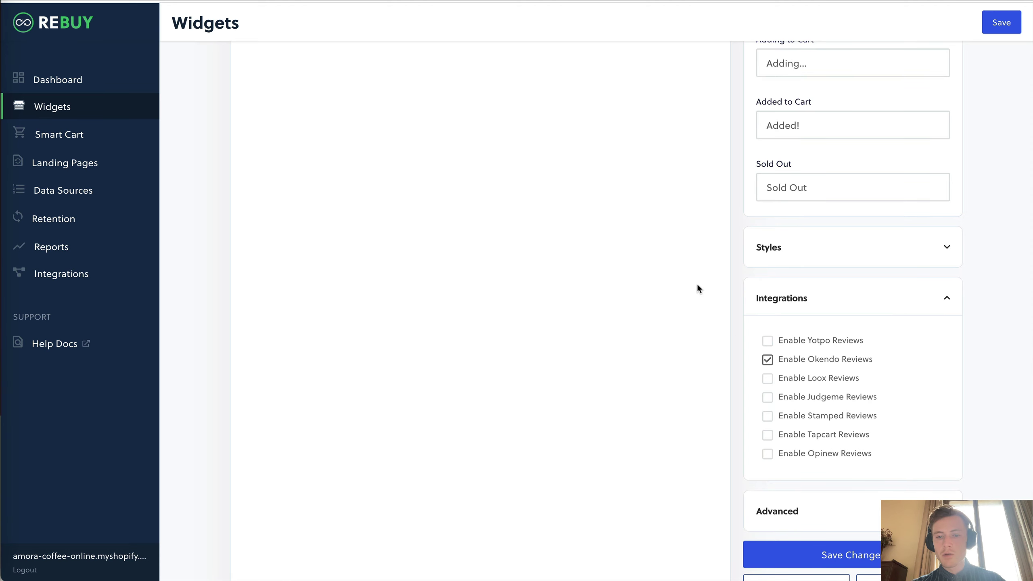
# - Check the widget preview in its mobile layout and switch back to desktop
pyautogui.scroll(20, 698, 290)
pyautogui.click(700, 177)
pyautogui.click(668, 176)
# - Examine the event options in the widget's Advanced settings
pyautogui.scroll(-20, 789, 340)
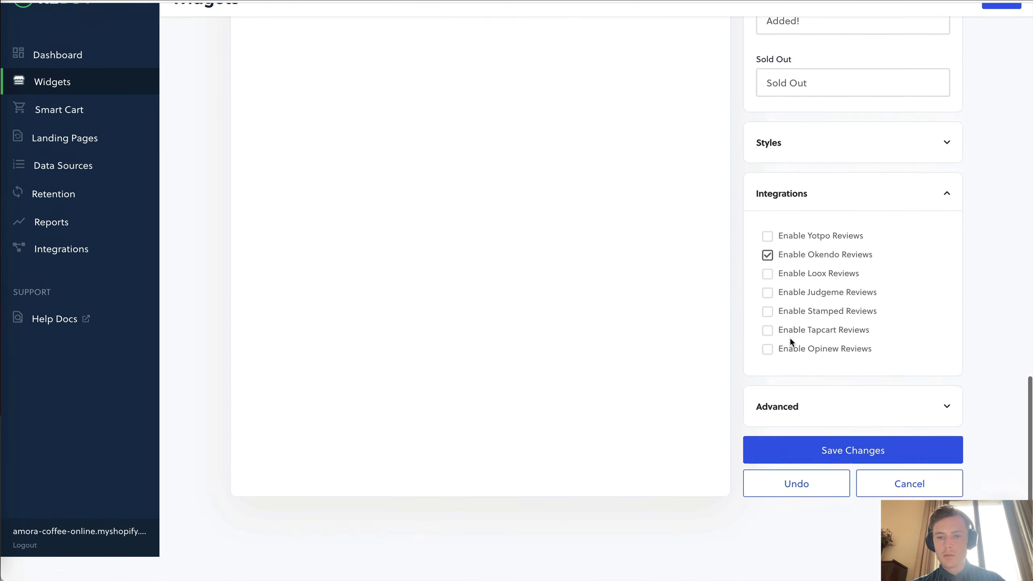
pyautogui.click(778, 428)
pyautogui.scroll(-8, 780, 427)
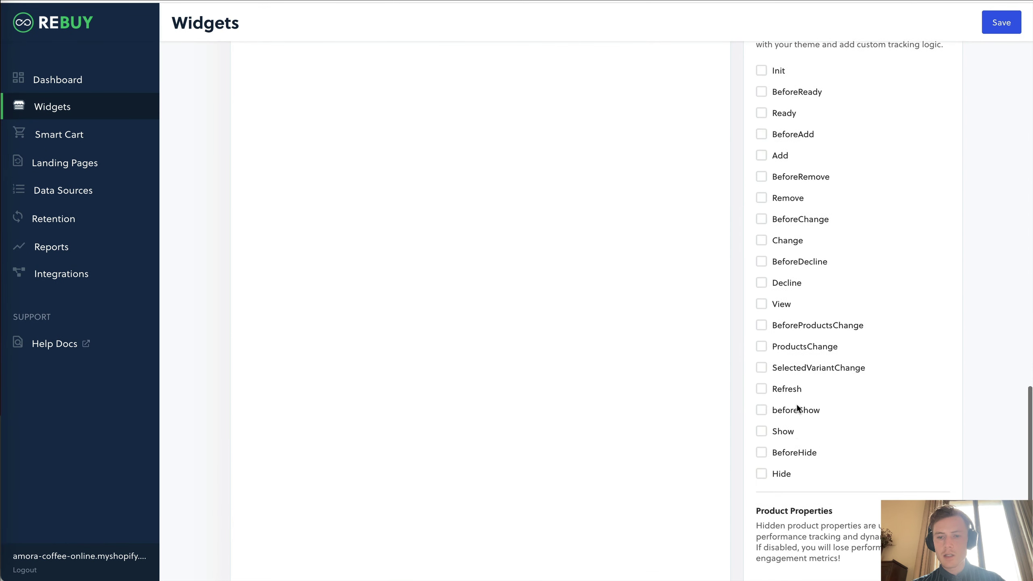
# - Reload the Top Sellers - TEST widget's settings page and open the storefront in Preview Mode
pyautogui.scroll(-3, 797, 406)
pyautogui.scroll(3, 797, 406)
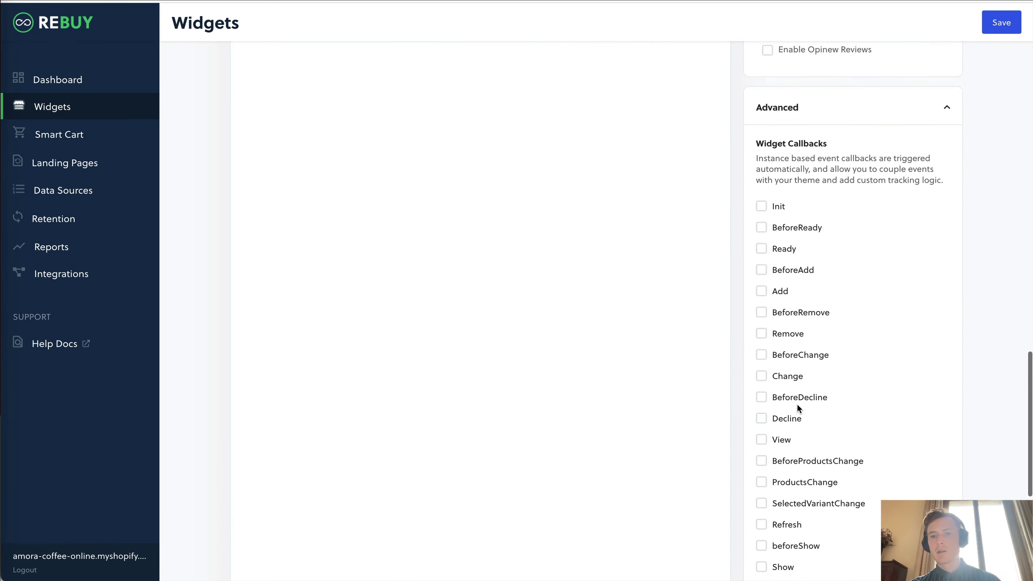
pyautogui.press('super+r')
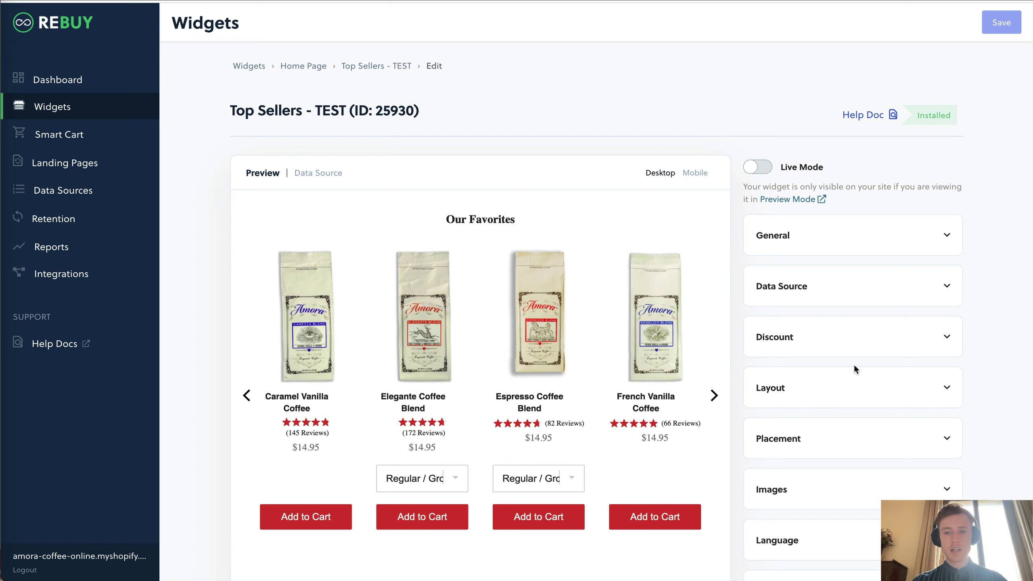
pyautogui.click(788, 199)
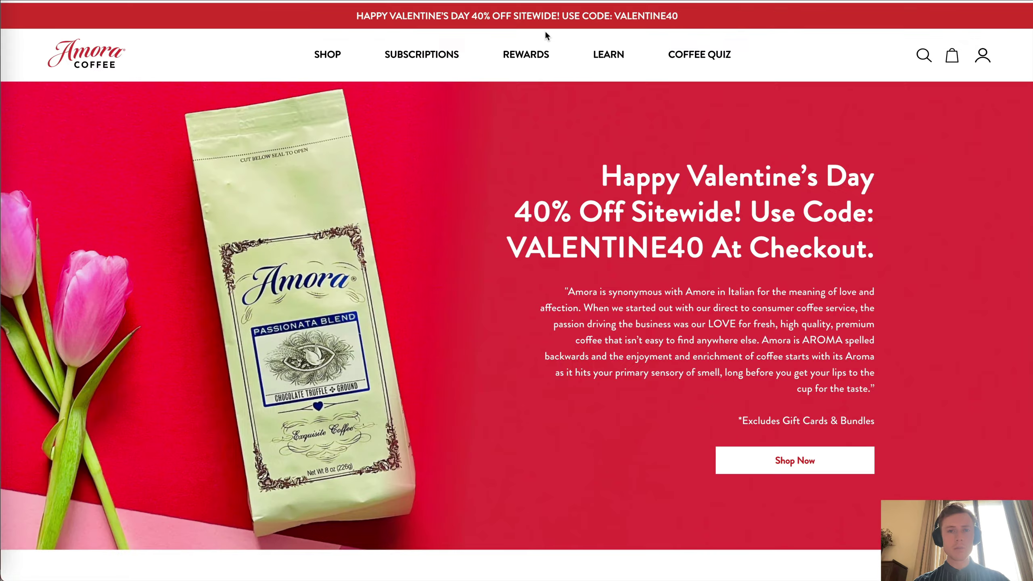
# - Find the Our Favorites widget on the storefront home page and examine its products, reviews and layout
pyautogui.scroll(-10, 616, 243)
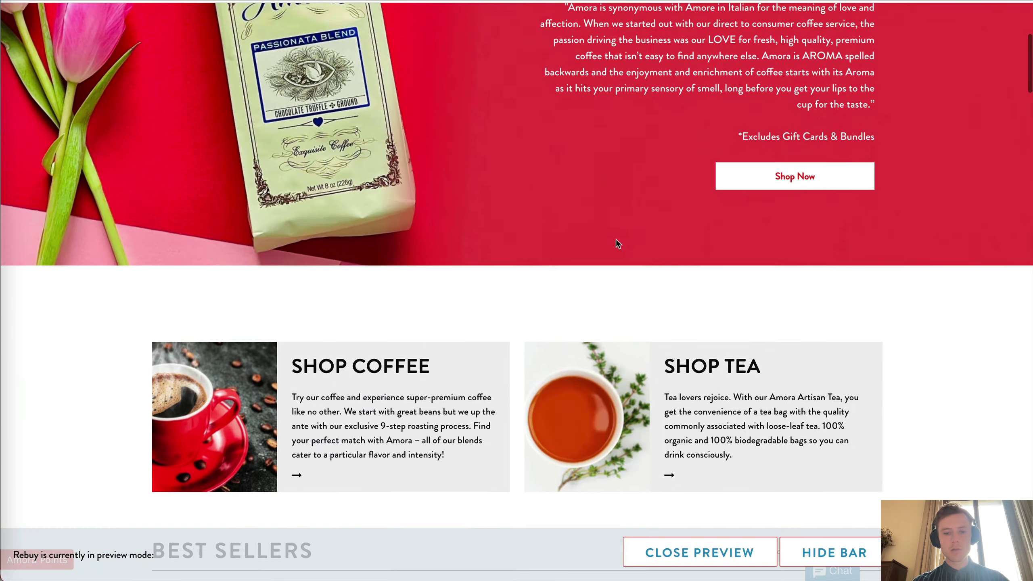
pyautogui.scroll(-20, 615, 243)
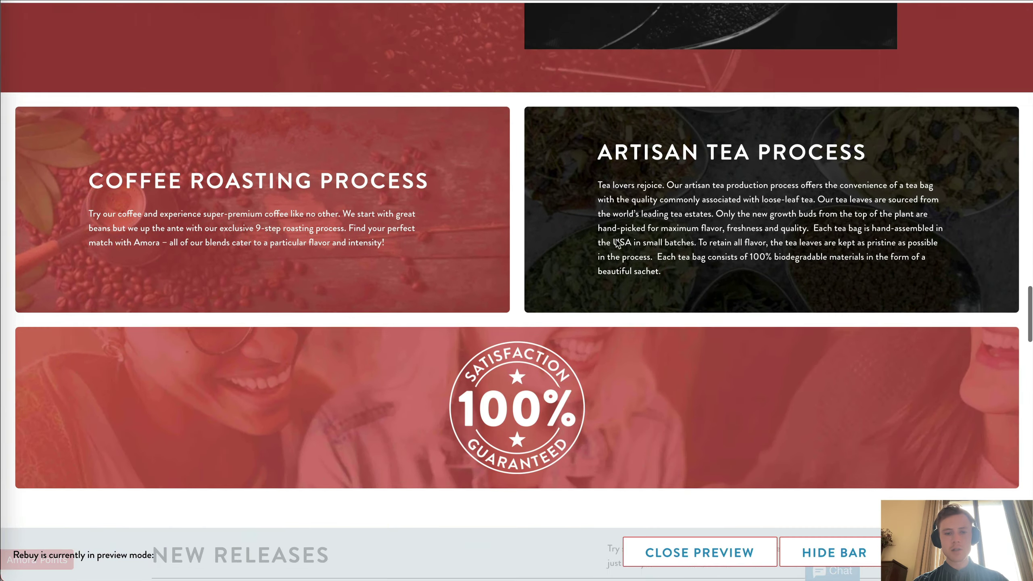
pyautogui.scroll(-20, 616, 239)
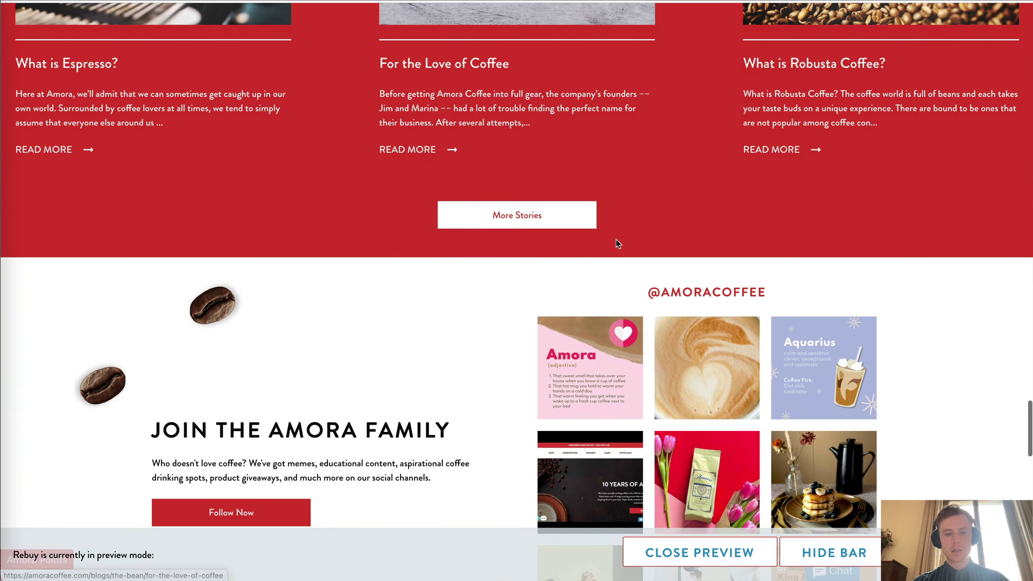
pyautogui.scroll(-10, 616, 240)
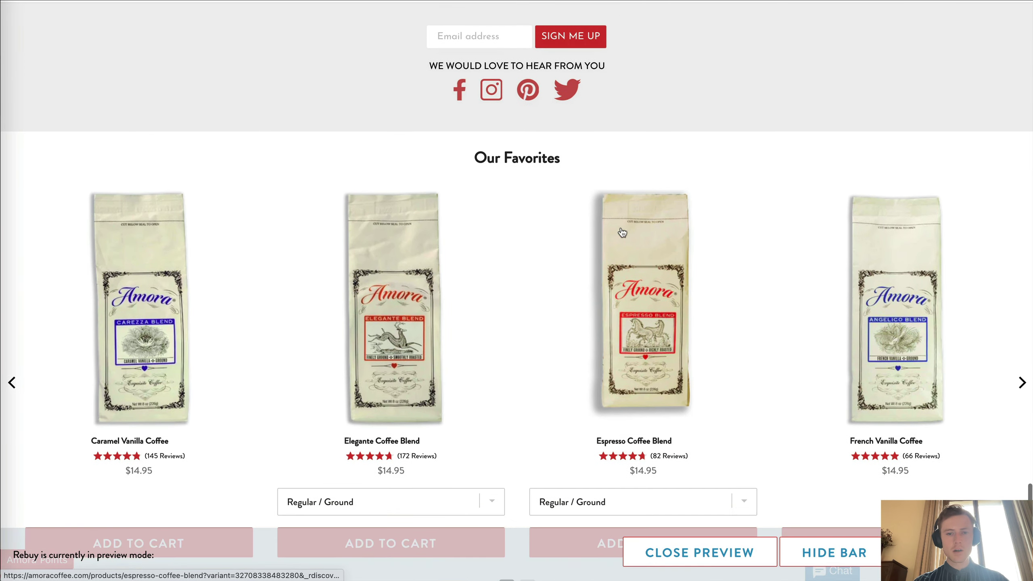
pyautogui.scroll(-5, 728, 306)
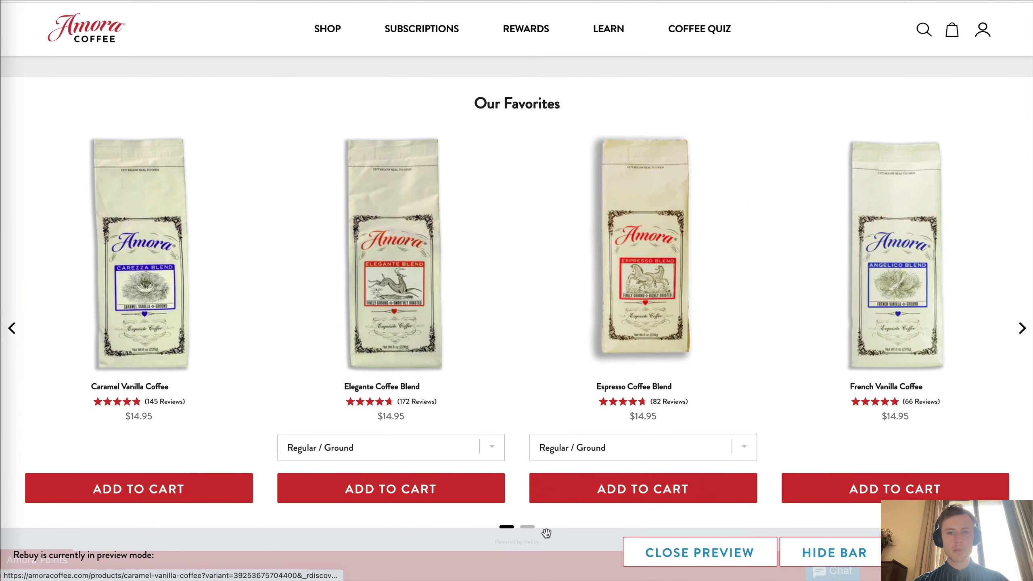
pyautogui.scroll(-2, 728, 204)
pyautogui.scroll(6, 723, 199)
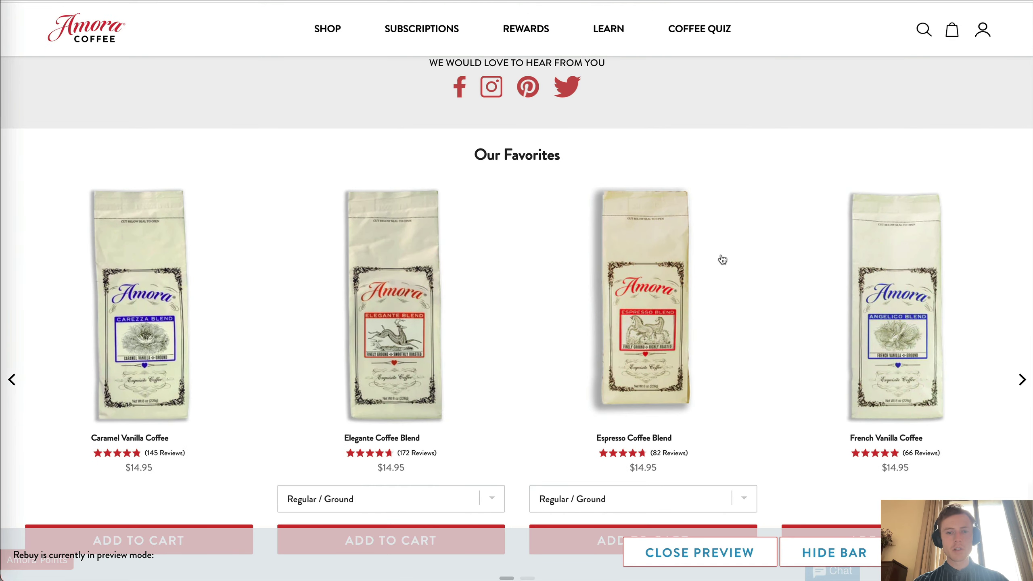
pyautogui.scroll(-6, 720, 255)
pyautogui.scroll(5, 721, 257)
pyautogui.scroll(-1, 592, 246)
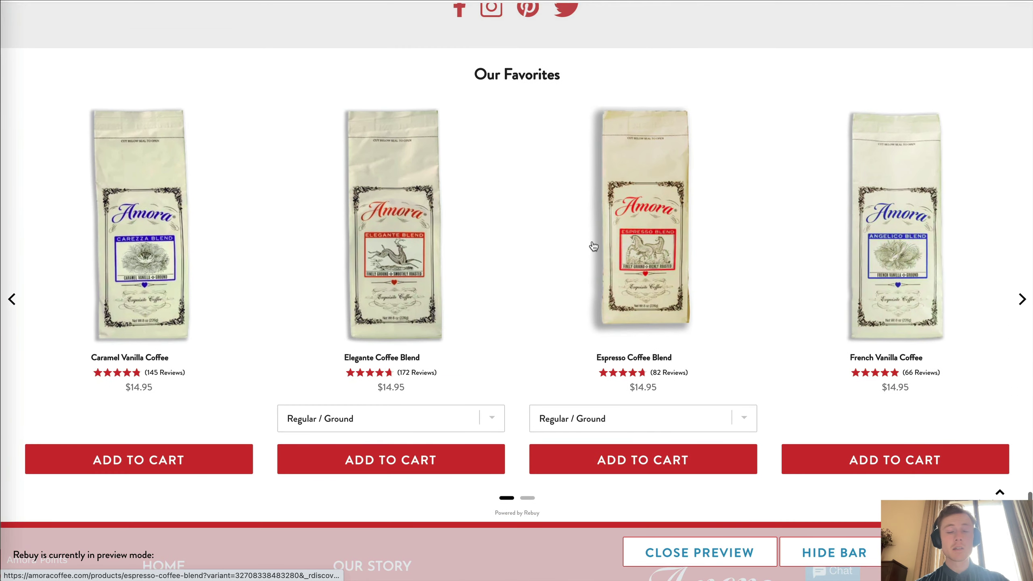
# - Choose the Regular / Whole Bean variant of Elegante Coffee Blend in the storefront widget and check its product image
pyautogui.click(450, 419)
pyautogui.click(417, 434)
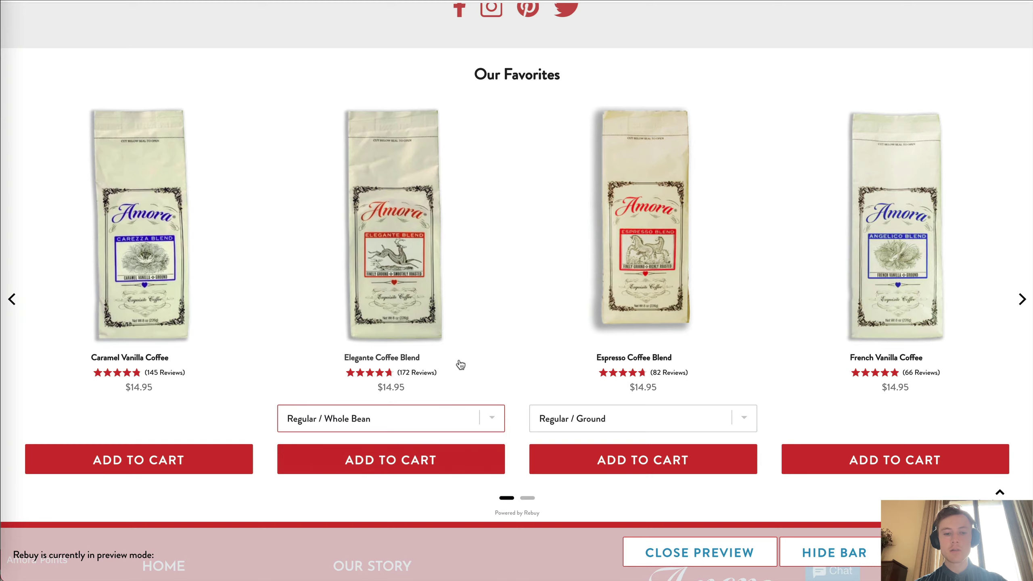
pyautogui.scroll(1, 515, 150)
pyautogui.scroll(3, 515, 150)
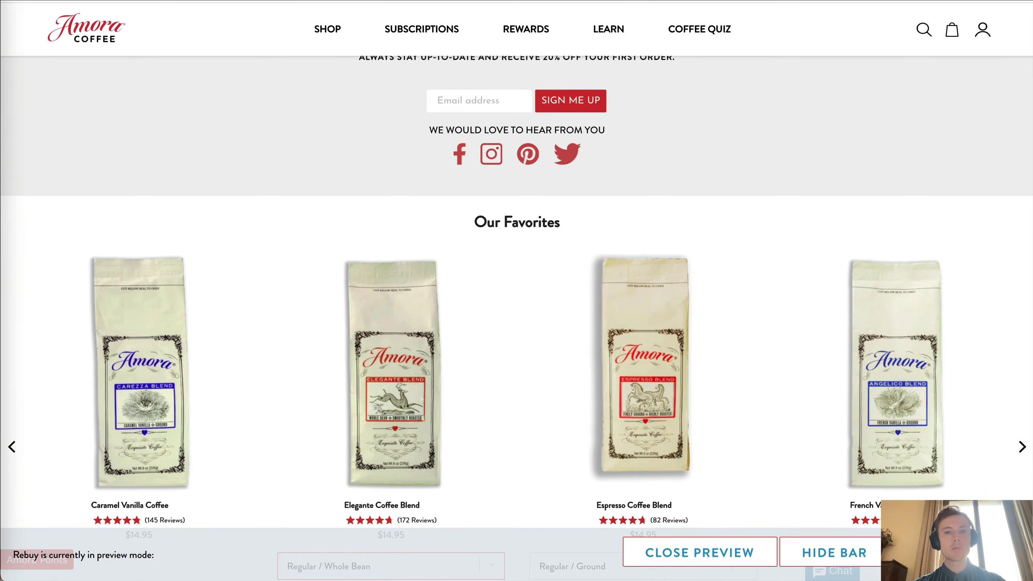
# - Return to the Rebuy widget editor, expand the Placement settings and select the manual installation DIV code
pyautogui.hotkey('ctrl', 'Tab')
pyautogui.scroll(-1, 659, 301)
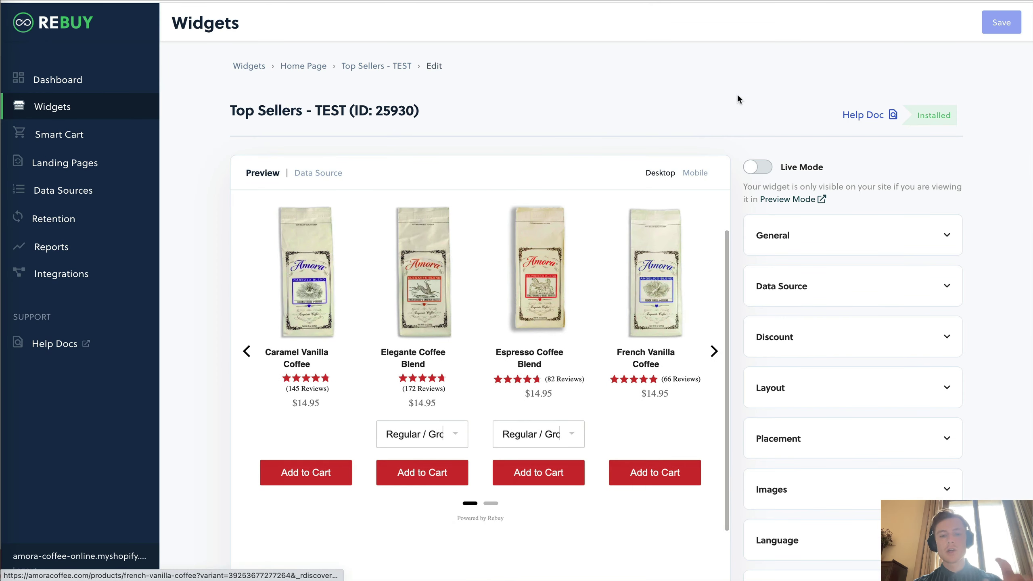
pyautogui.scroll(-4, 737, 96)
pyautogui.click(802, 303)
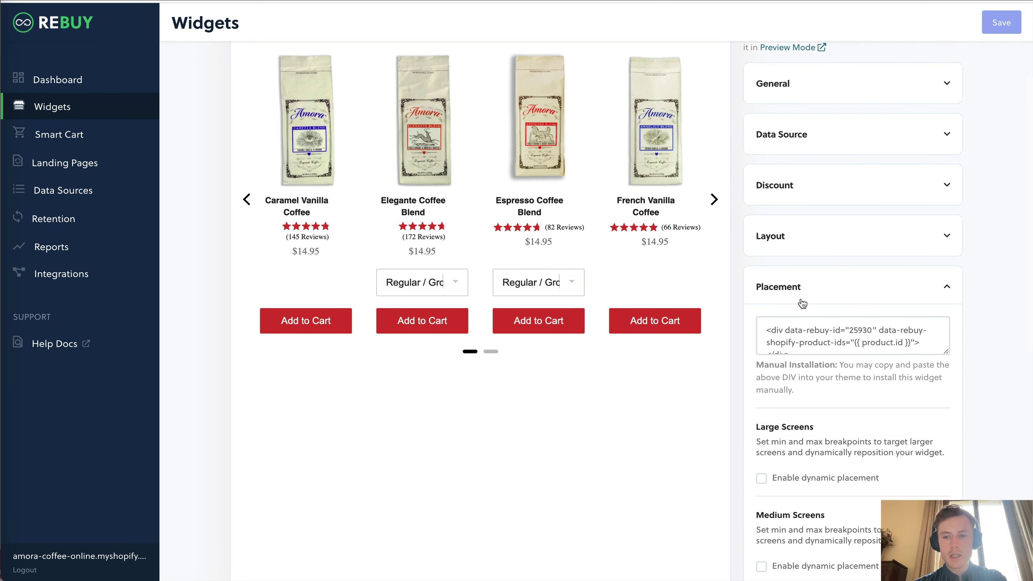
pyautogui.scroll(-2, 813, 285)
pyautogui.click(796, 294)
pyautogui.moveTo(795, 295); pyautogui.dragTo(761, 273)
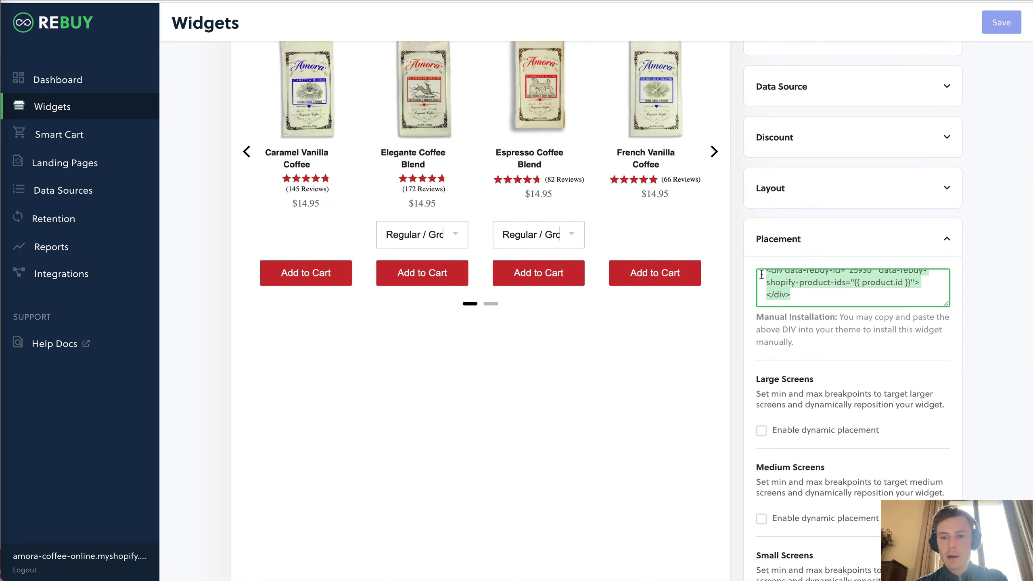
# - Examine the dynamic placement options for large, medium and small screens, and collapse the Placement settings
pyautogui.scroll(-2, 793, 296)
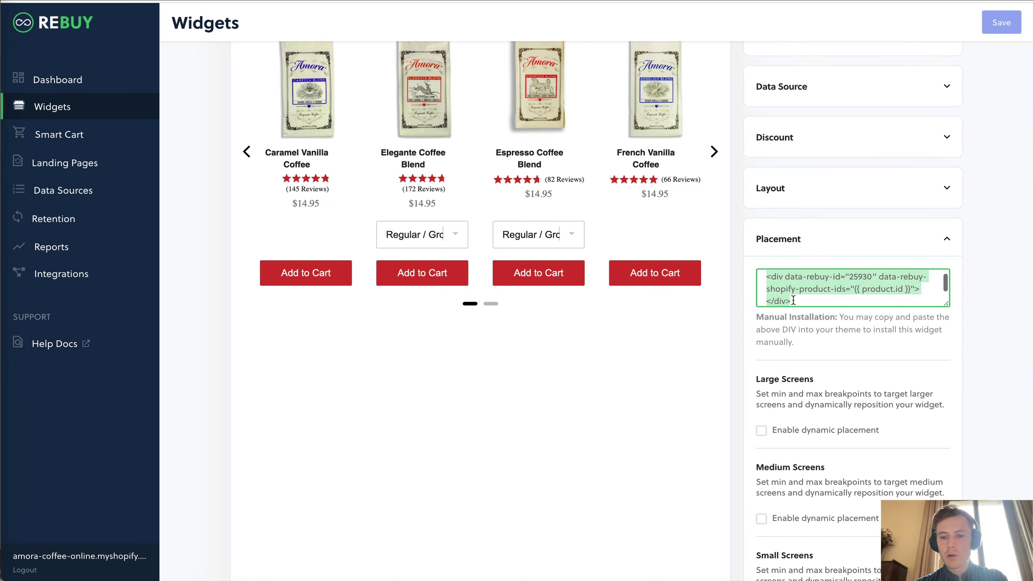
pyautogui.scroll(-5, 816, 329)
pyautogui.scroll(3, 814, 328)
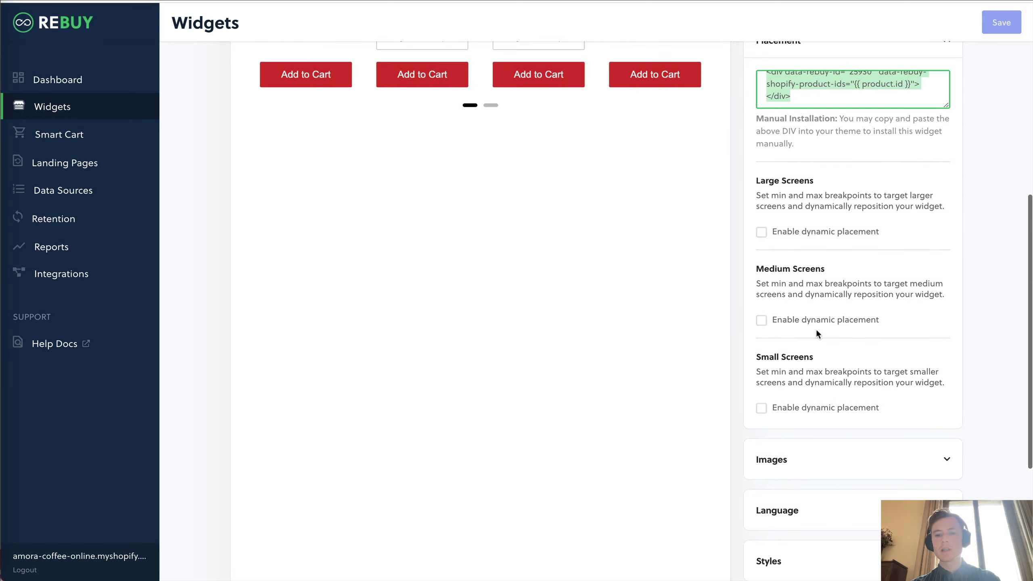
pyautogui.click(813, 156)
pyautogui.scroll(10, 812, 155)
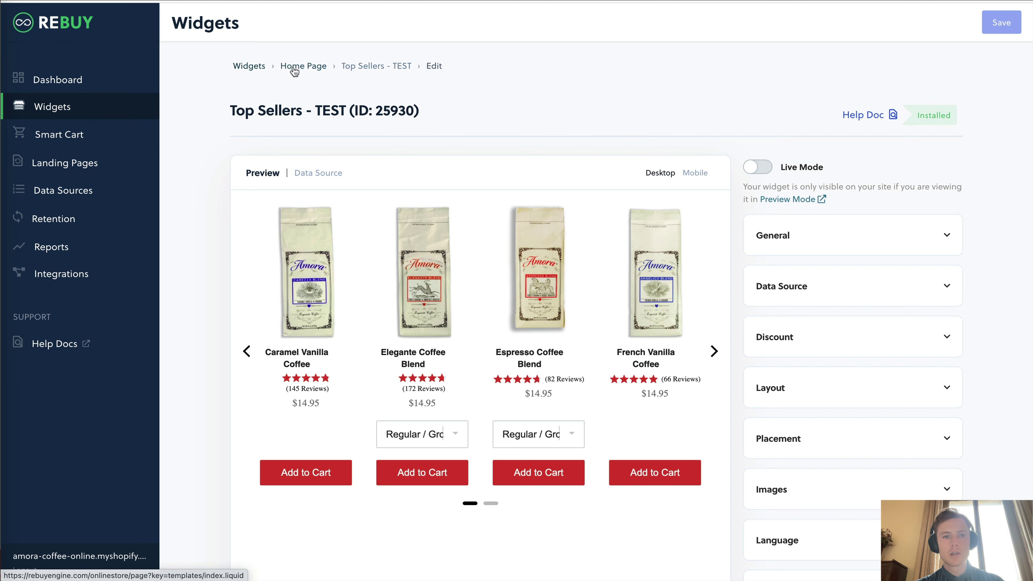
# - Open the Switch To Subscription widget from the Product Page widgets and examine its preview and heading
pyautogui.click(255, 64)
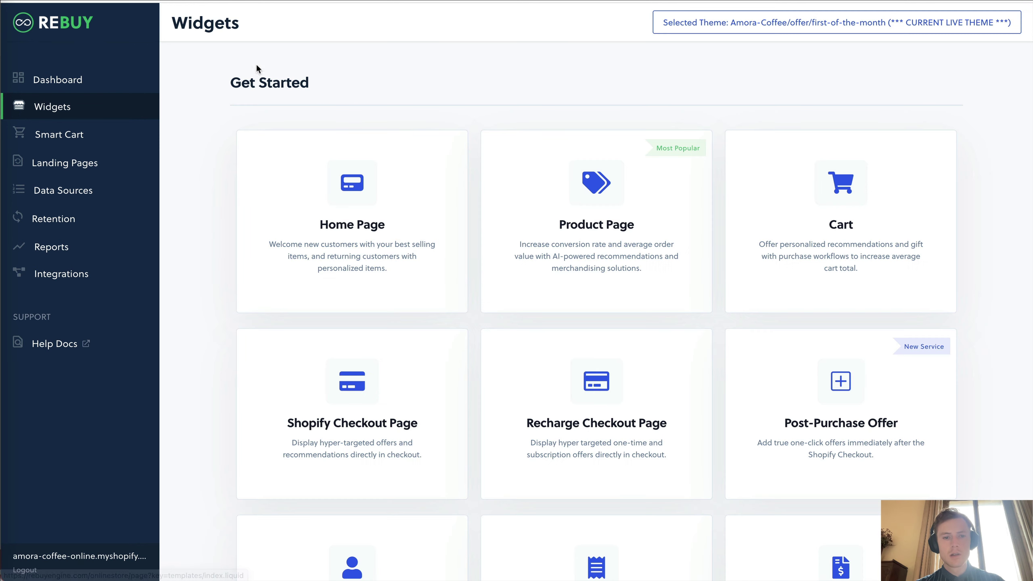
pyautogui.click(605, 239)
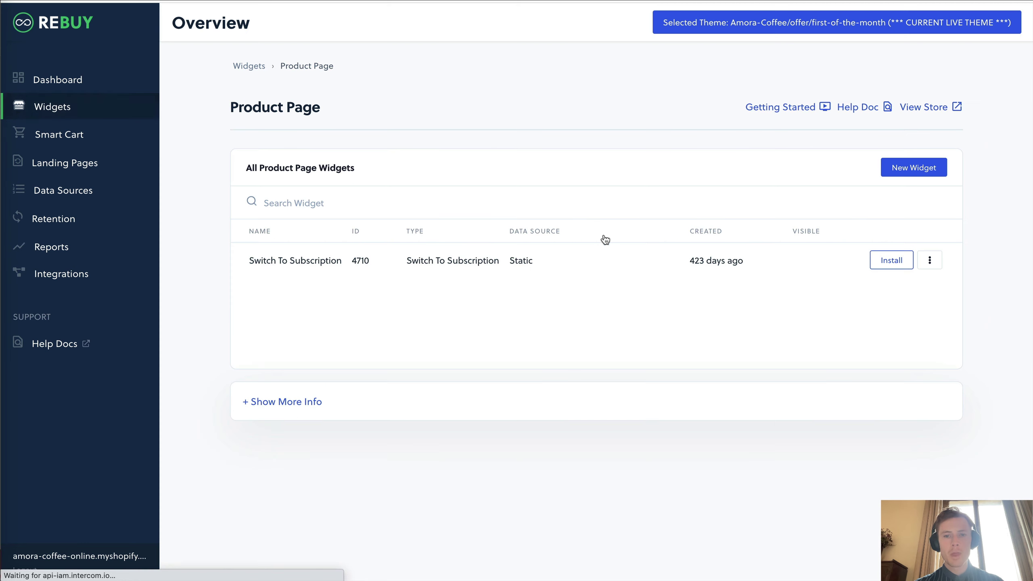
pyautogui.click(531, 262)
pyautogui.scroll(-1, 682, 225)
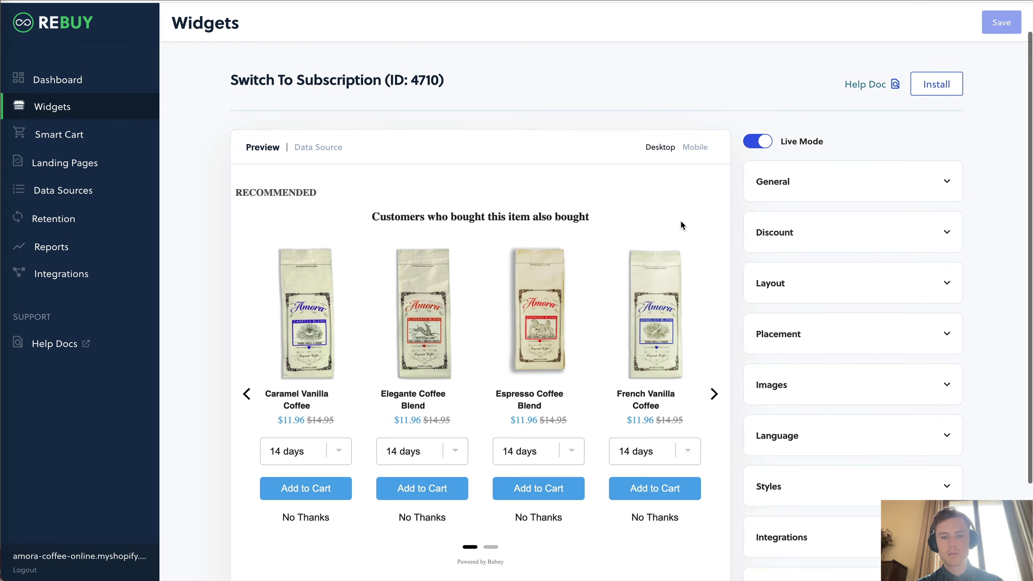
pyautogui.scroll(-1, 682, 225)
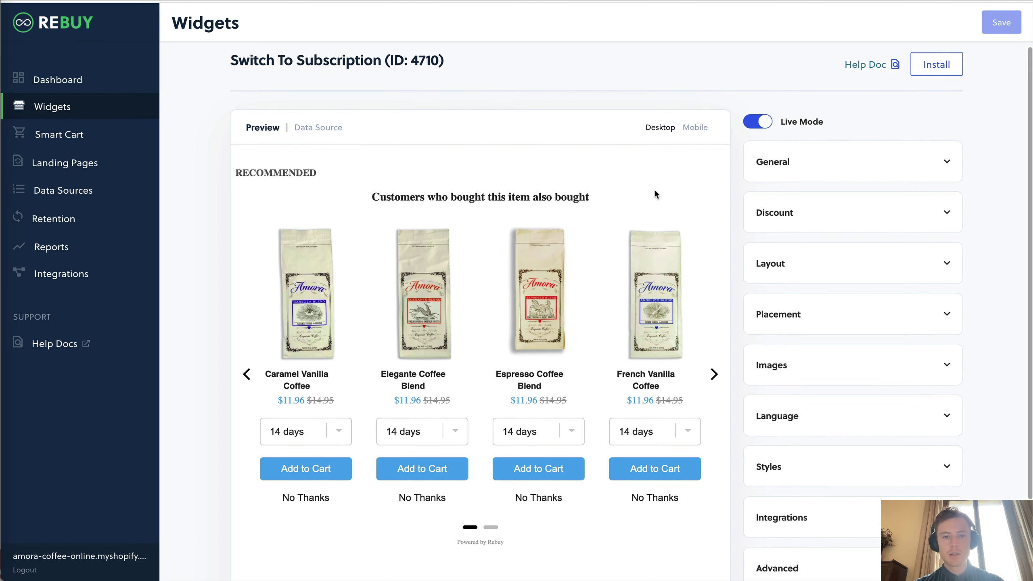
pyautogui.moveTo(353, 205); pyautogui.dragTo(597, 200)
pyautogui.click(603, 199)
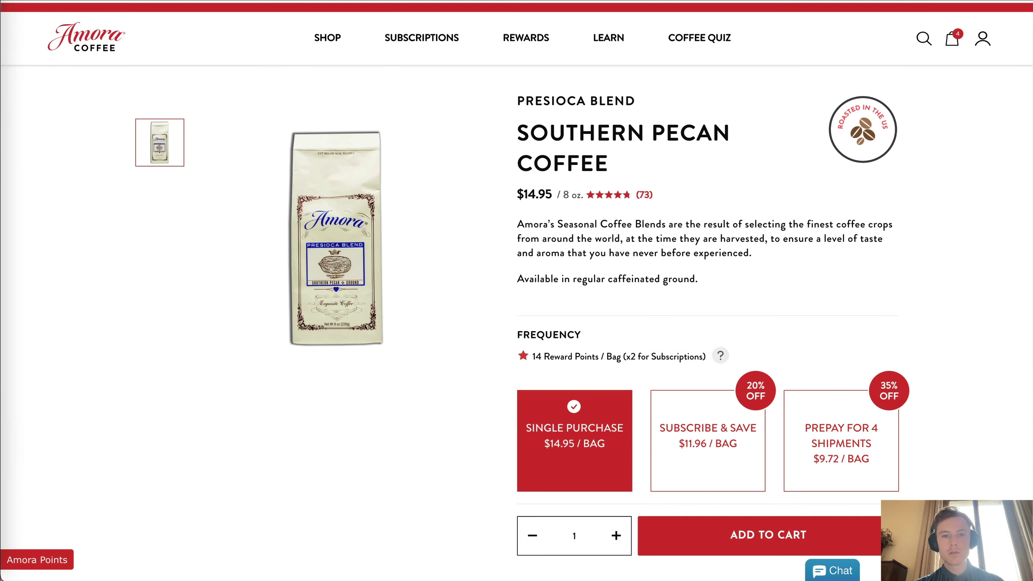
# - Examine the Recommended Items section on the Southern Pecan Coffee product page and browse through its carousel
pyautogui.scroll(-10, 485, 284)
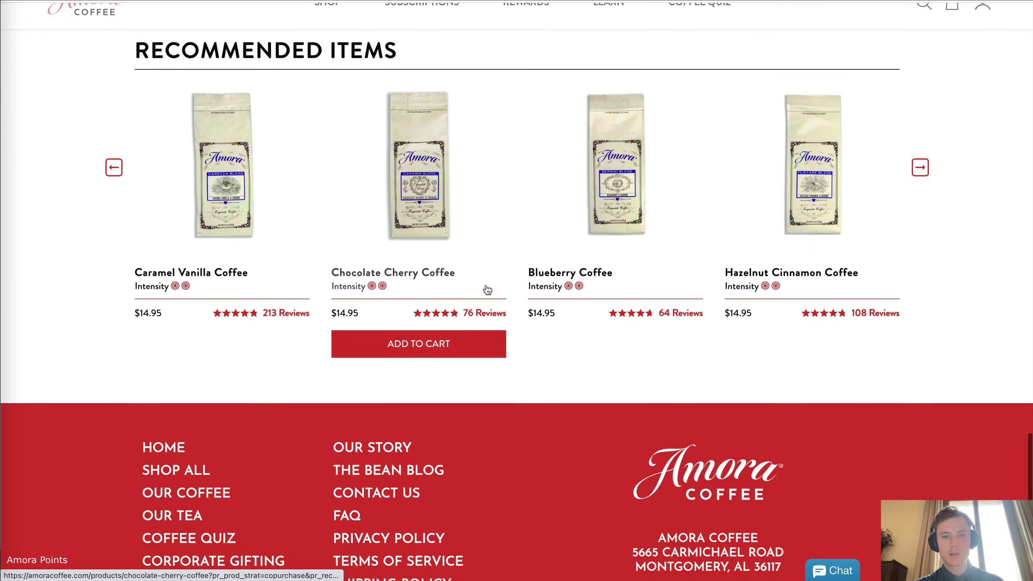
pyautogui.scroll(3, 487, 290)
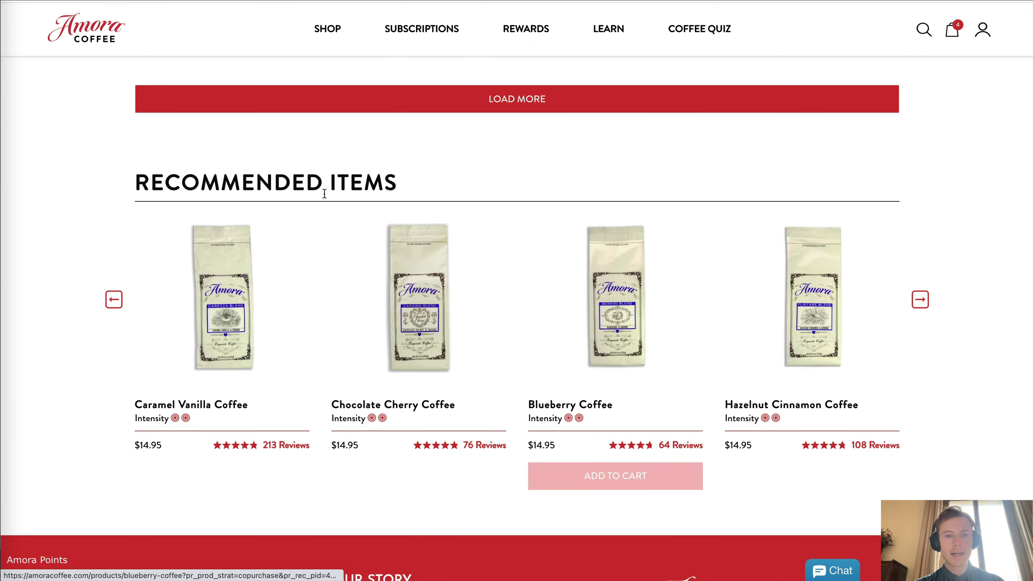
pyautogui.click(920, 300)
pyautogui.click(920, 301)
pyautogui.click(920, 300)
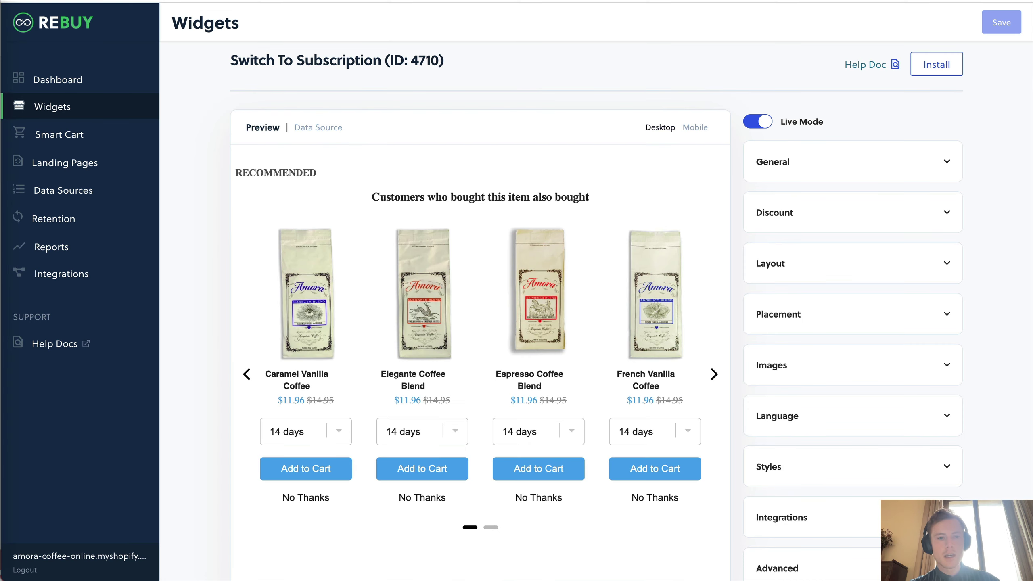
# - Review the Switch To Subscription widget's preview and General settings in Rebuy, then collapse those settings
pyautogui.scroll(-1, 677, 461)
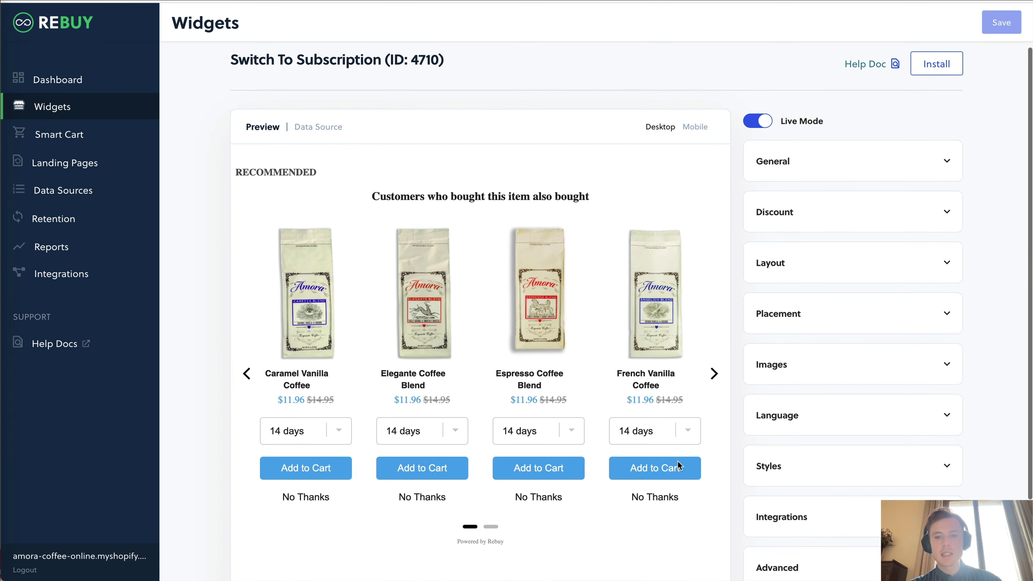
pyautogui.scroll(-3, 694, 401)
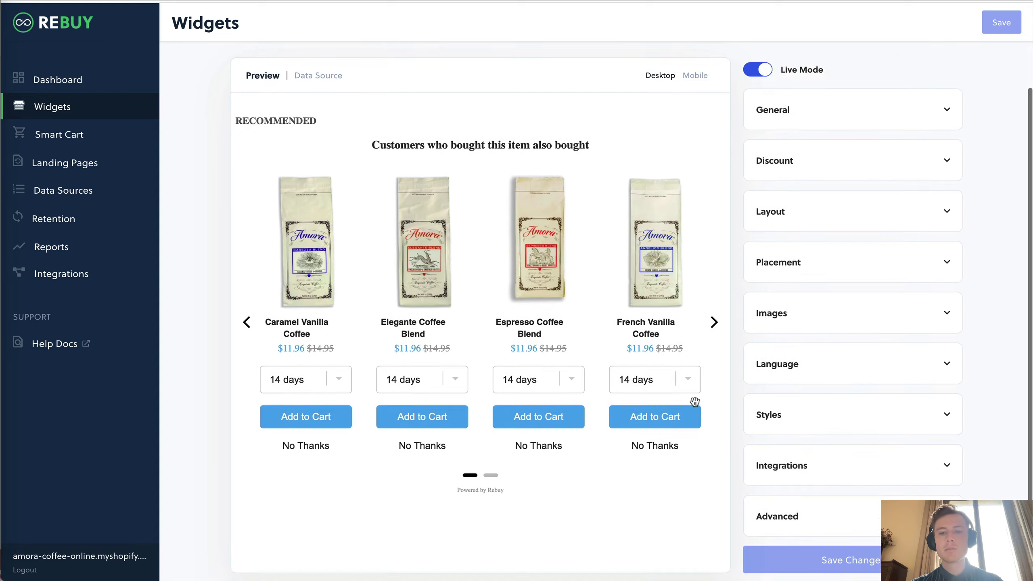
pyautogui.scroll(2, 791, 127)
pyautogui.click(795, 140)
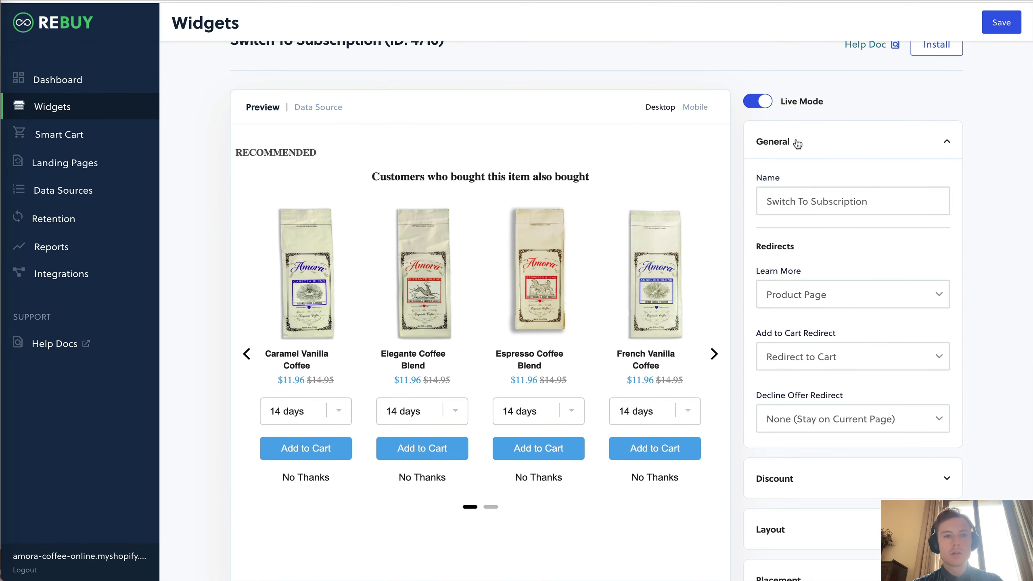
pyautogui.click(795, 141)
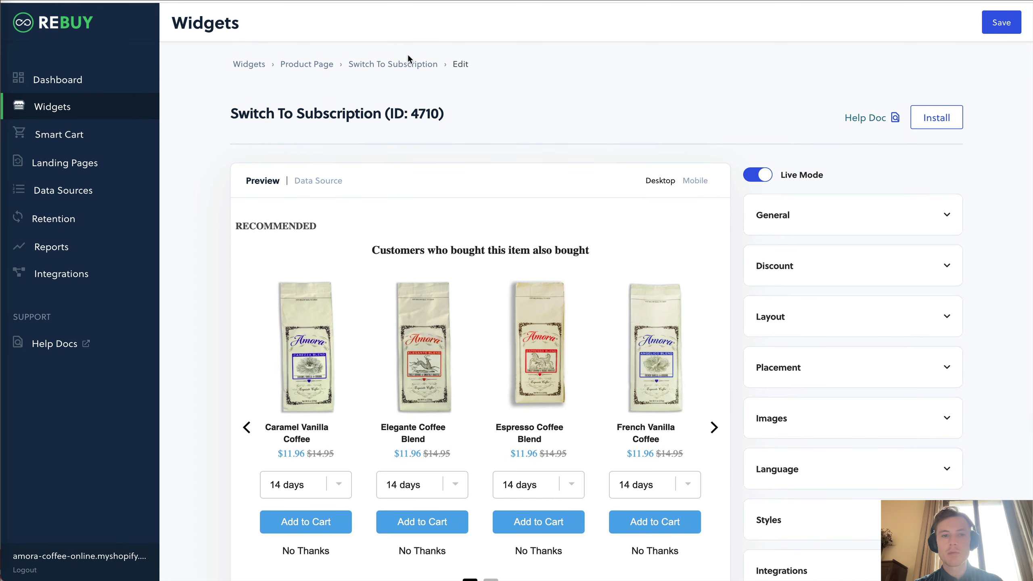
# - Return to the Product Page widgets, start a new widget and examine the available widget types
pyautogui.click(316, 68)
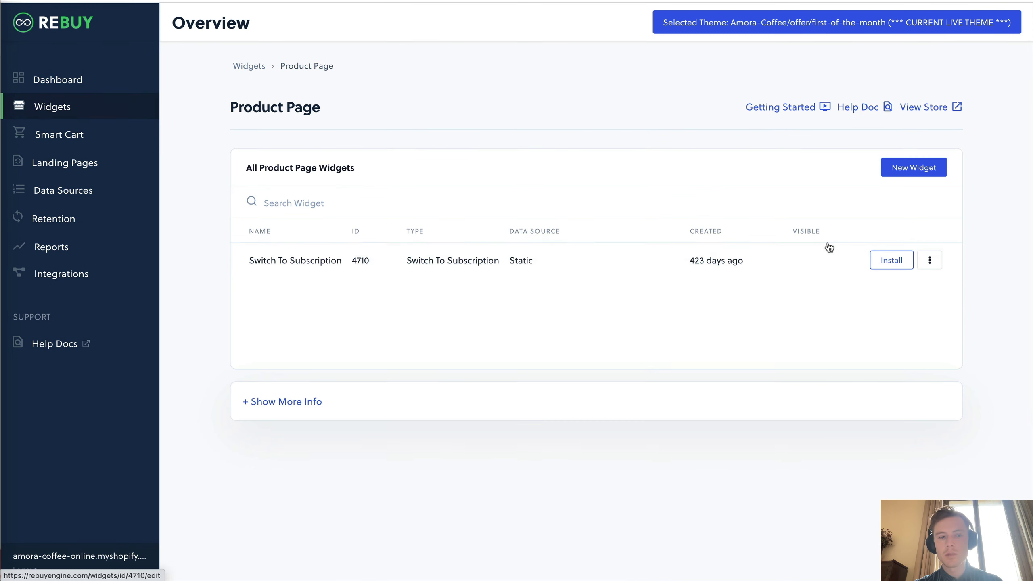
pyautogui.click(912, 166)
pyautogui.scroll(-5, 707, 354)
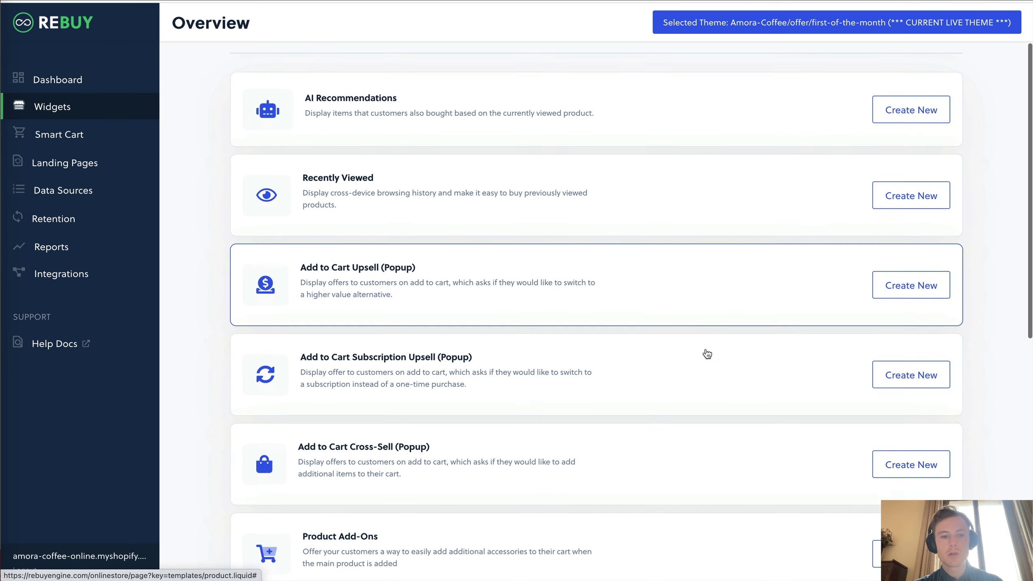
pyautogui.scroll(1, 707, 353)
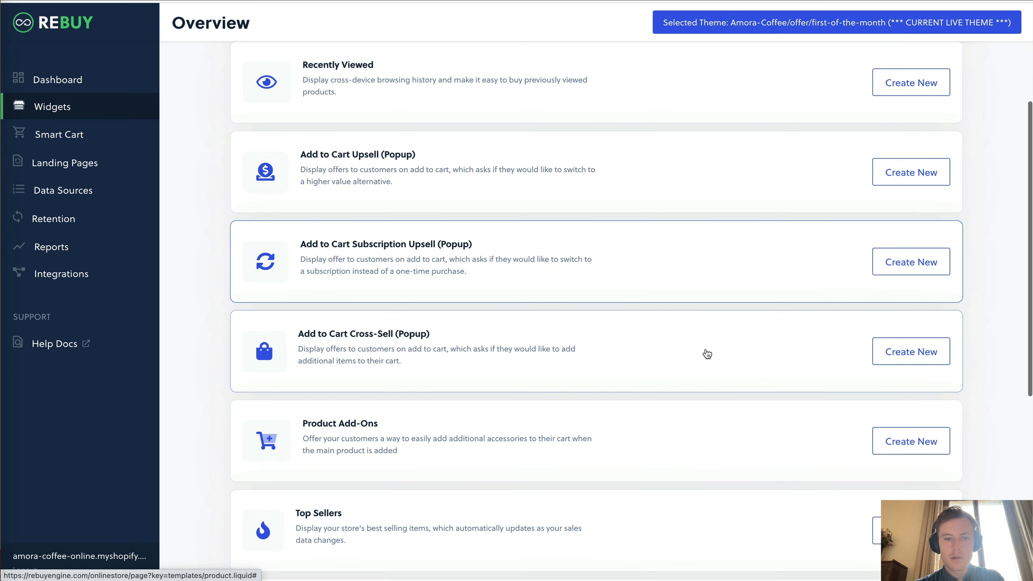
pyautogui.scroll(4, 707, 354)
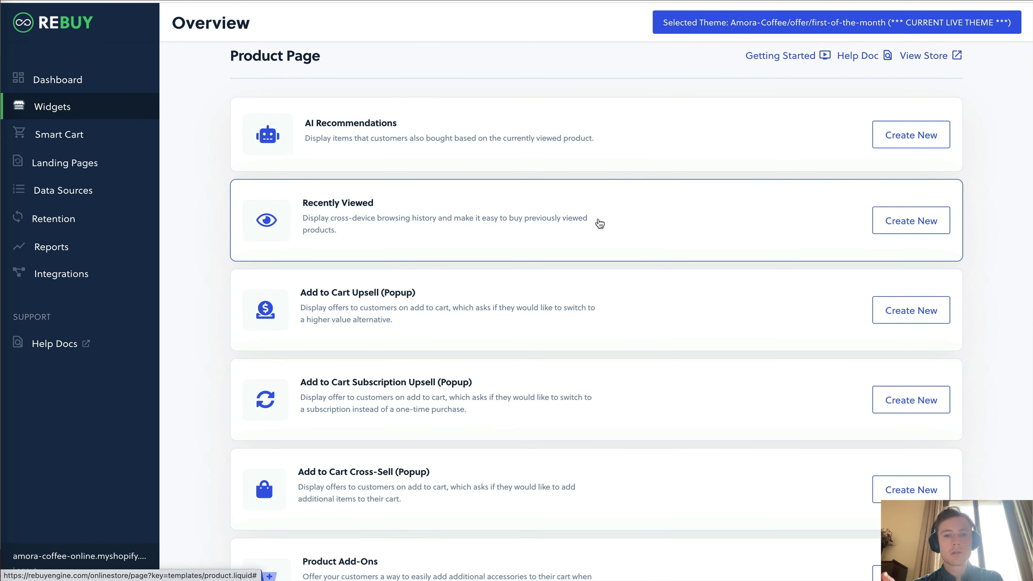
pyautogui.scroll(-2, 533, 238)
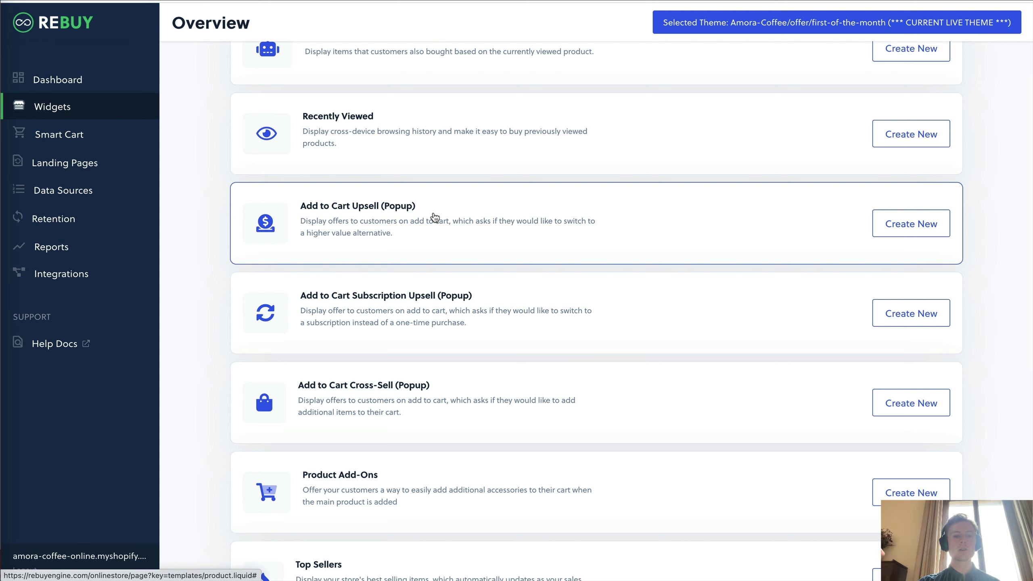
# - Examine the remaining Product Page widget types, from the add-to-cart popups to Buy It Again, and cancel creating a new widget
pyautogui.scroll(-1, 434, 217)
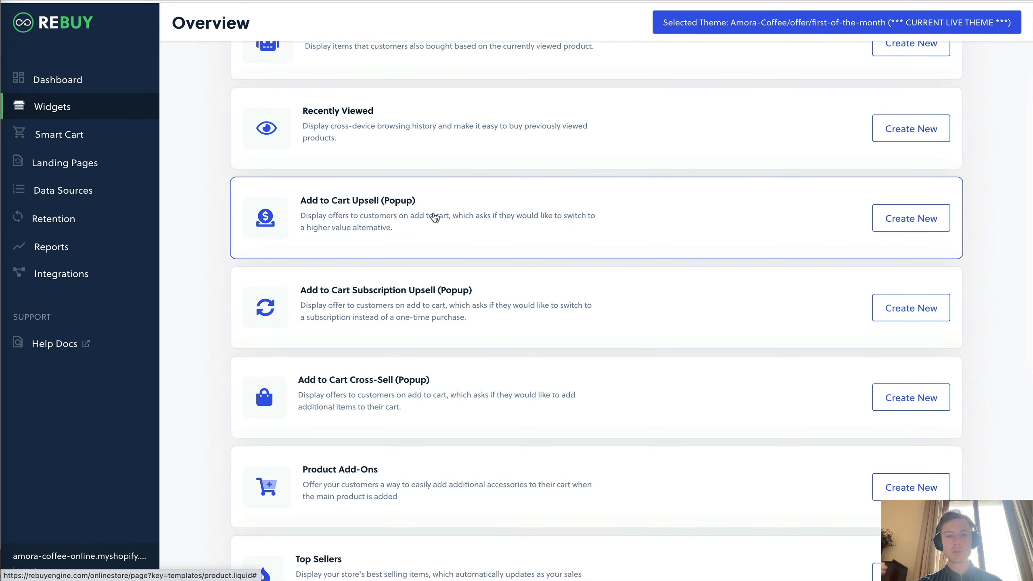
pyautogui.scroll(-5, 434, 218)
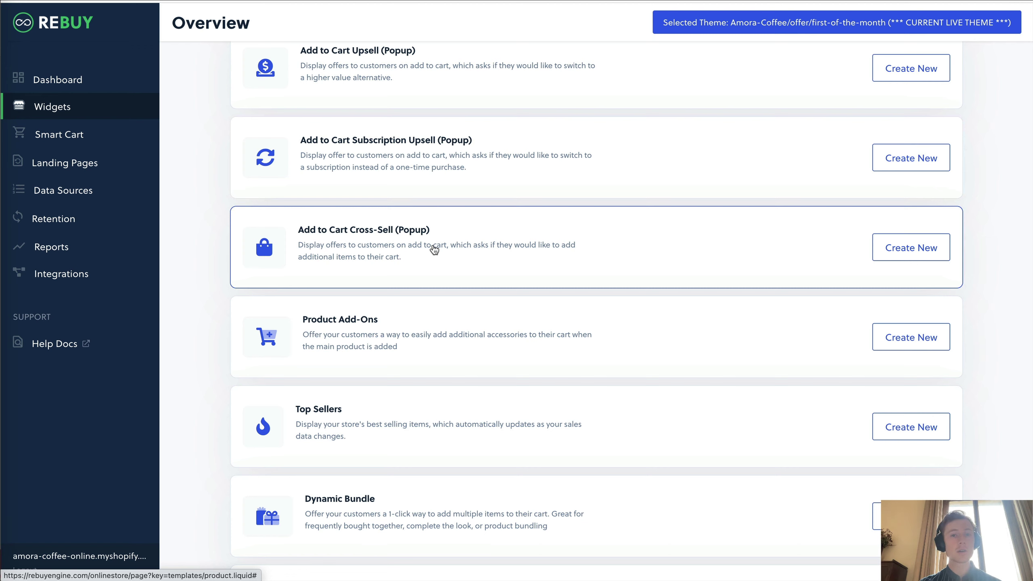
pyautogui.scroll(-5, 434, 249)
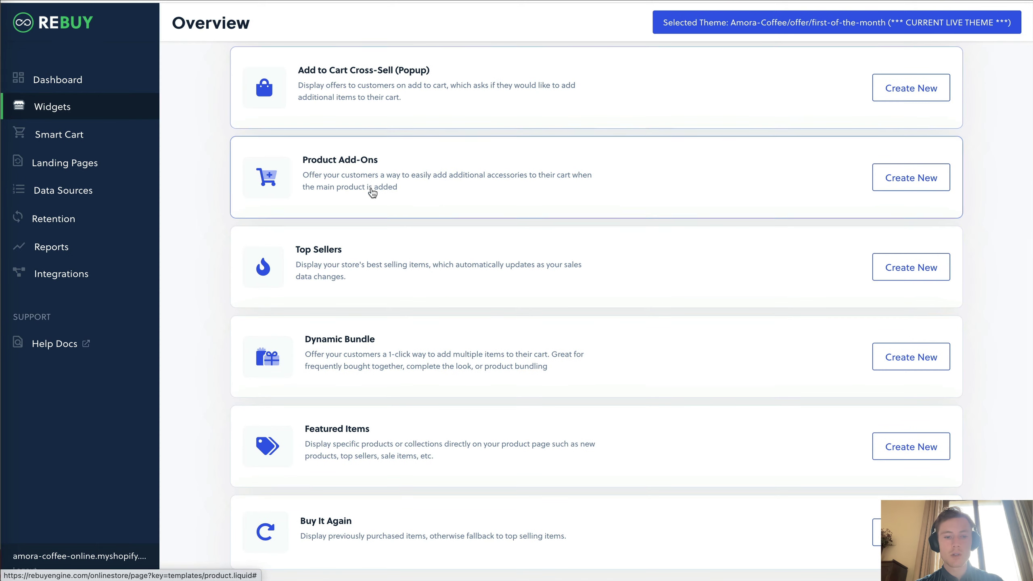
pyautogui.scroll(-1, 400, 365)
pyautogui.scroll(-1, 402, 366)
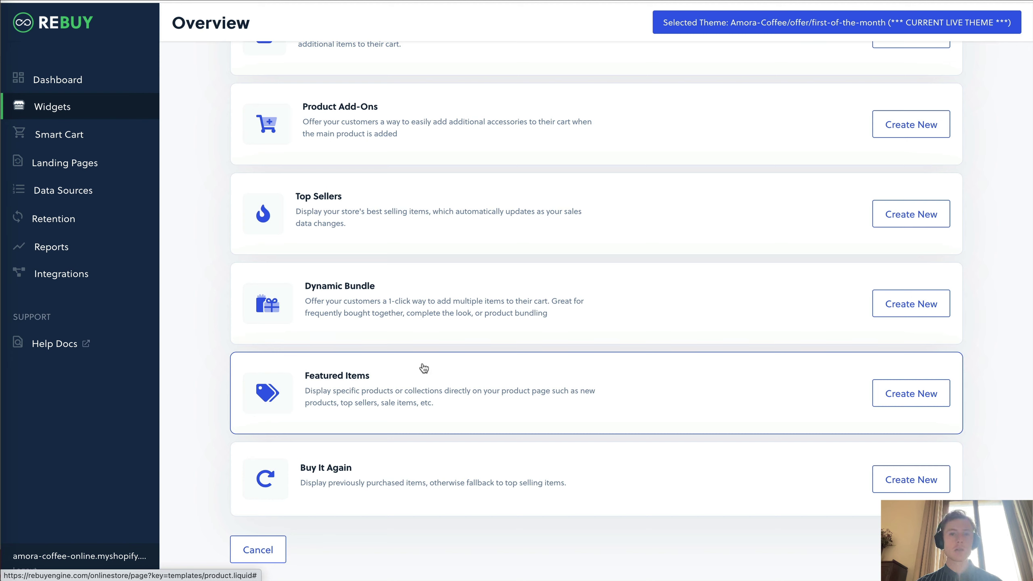
pyautogui.scroll(-2, 462, 233)
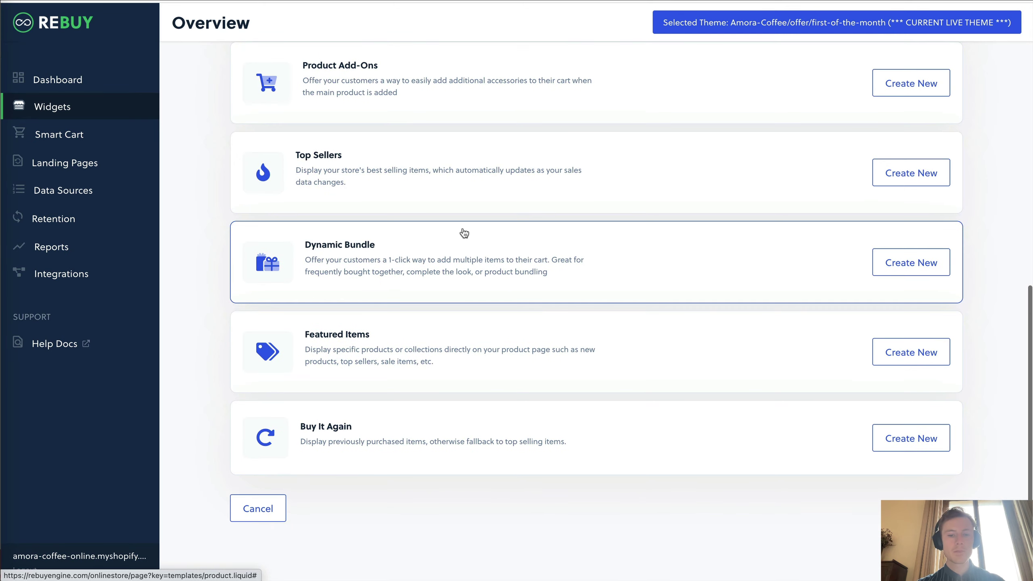
pyautogui.click(266, 505)
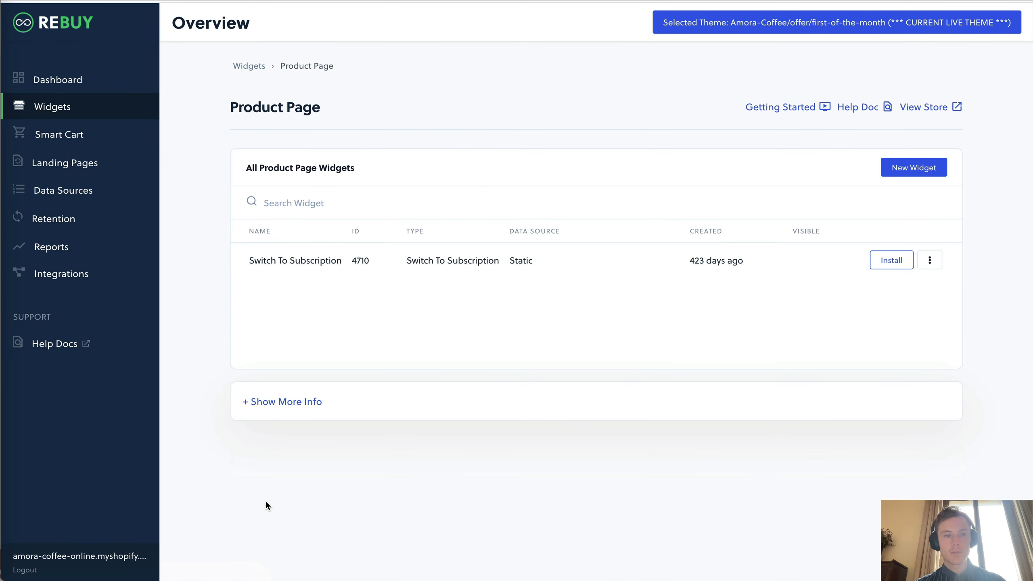
# - Go to the Cart widgets, start a new widget and examine the Cart Page widget types through Featured Items
pyautogui.click(248, 65)
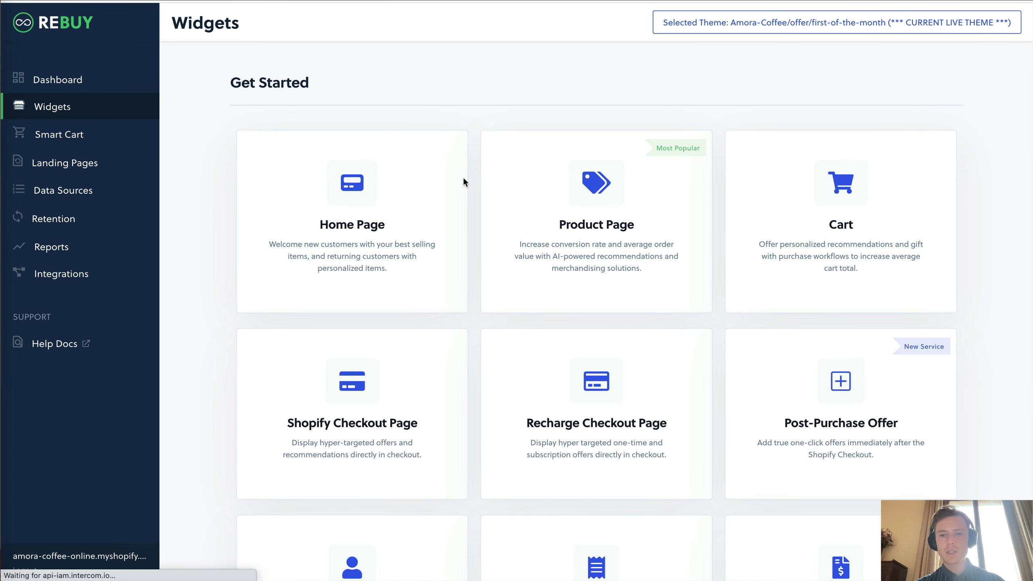
pyautogui.scroll(-1, 818, 199)
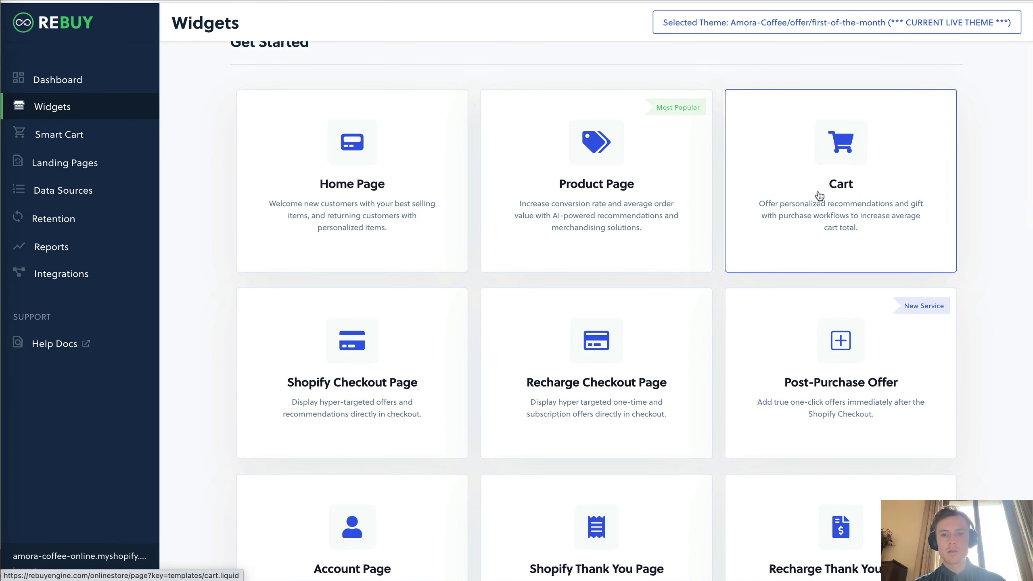
pyautogui.click(818, 197)
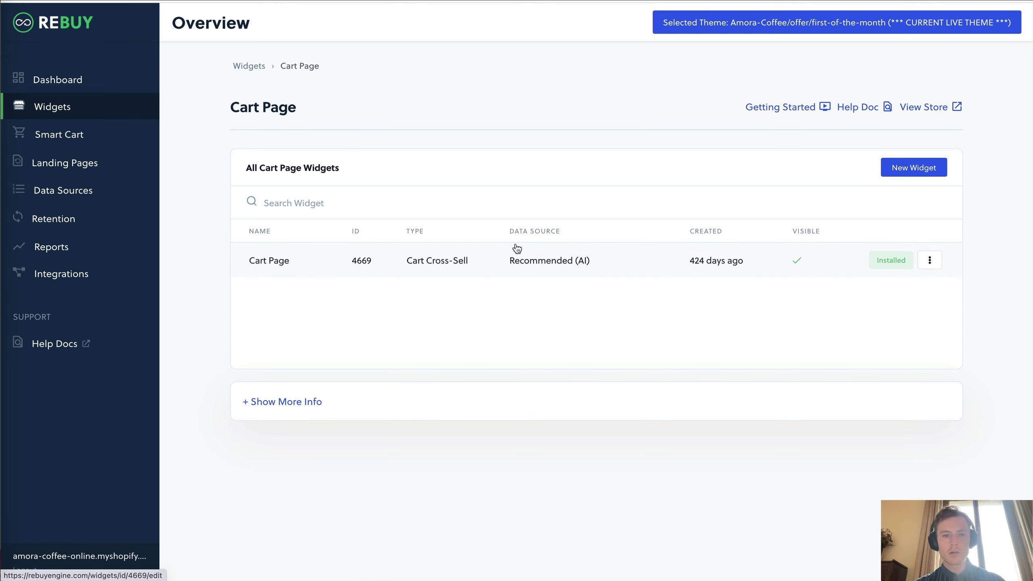
pyautogui.click(908, 171)
pyautogui.scroll(-2, 492, 243)
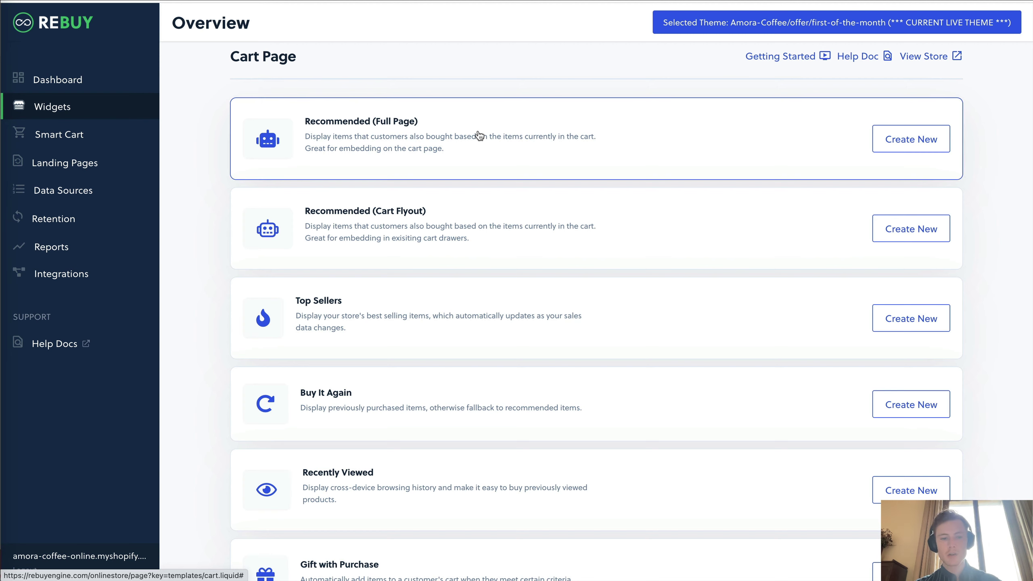
pyautogui.scroll(-5, 479, 135)
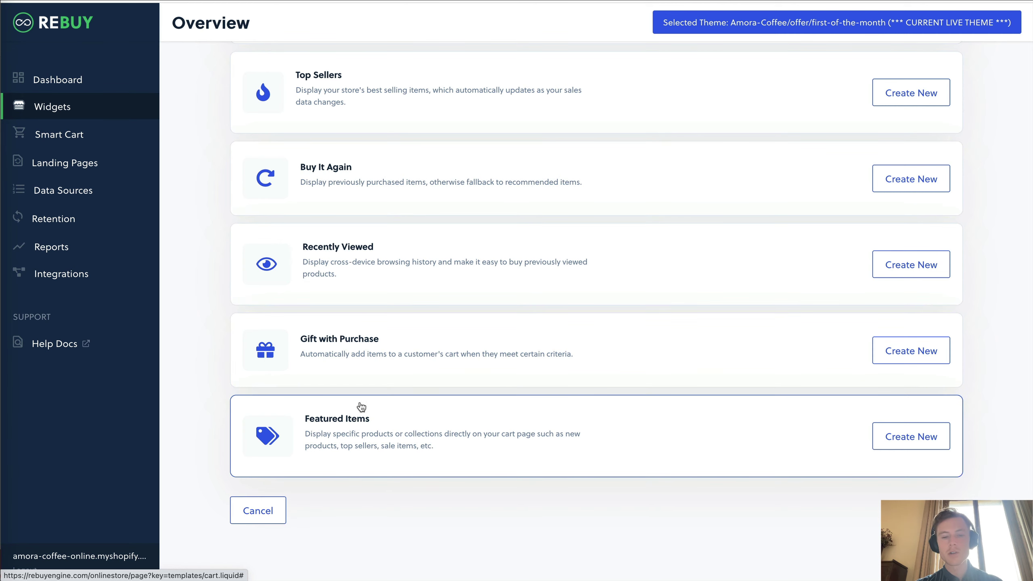
pyautogui.scroll(5, 422, 316)
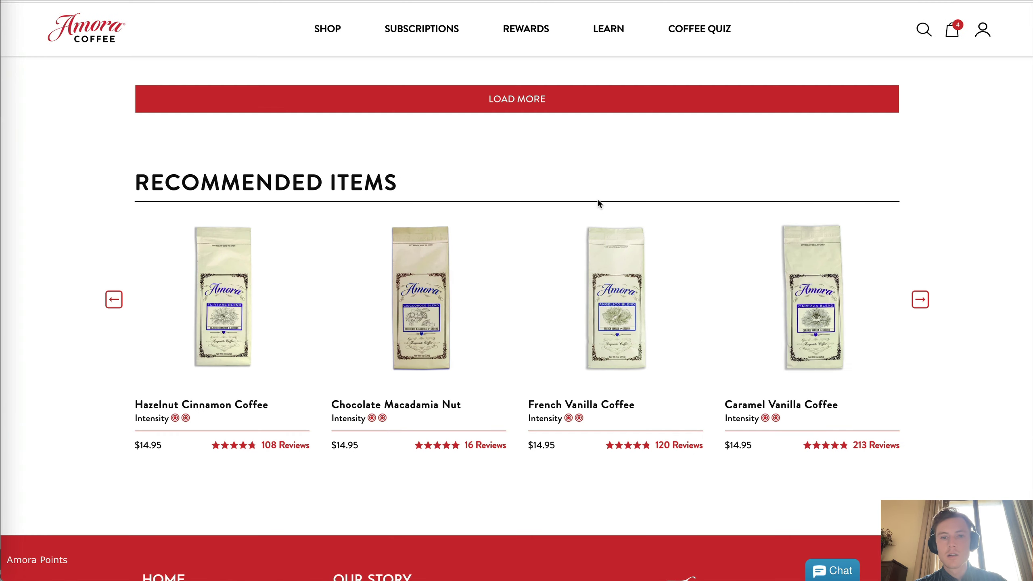
# - Switch to the Amora Coffee storefront and add one single-purchase bag of Southern Pecan Coffee to the cart
pyautogui.scroll(20, 598, 202)
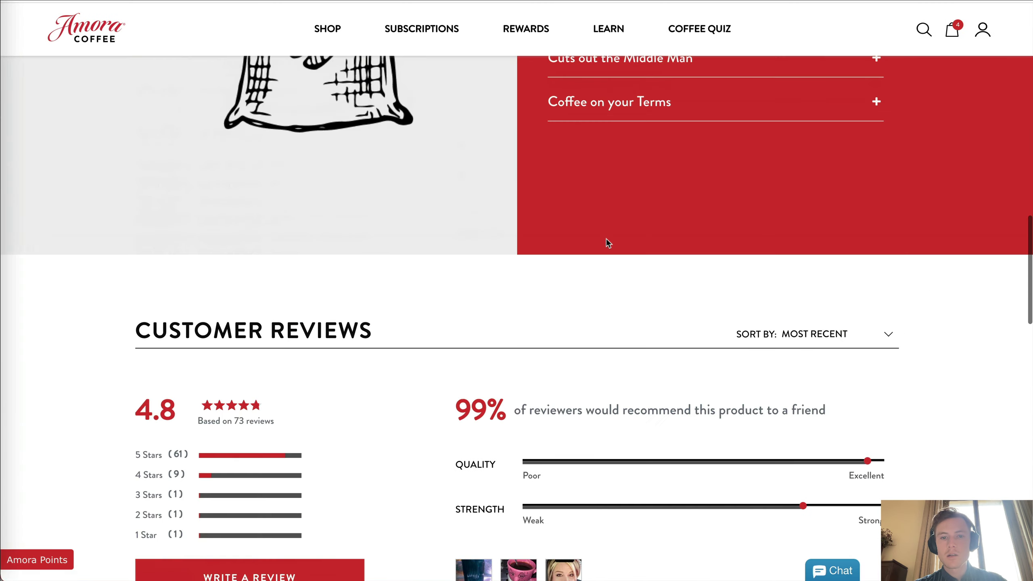
pyautogui.scroll(-2, 753, 487)
pyautogui.click(728, 520)
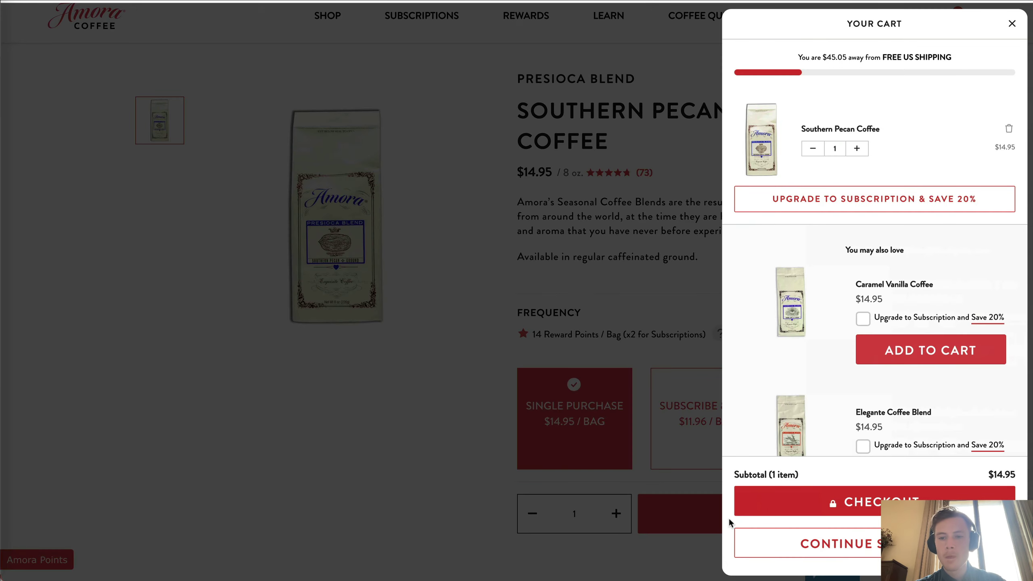
# - Examine the cart's "You may also love" offers and toggle the subscription upgrade on Blueberry Coffee
pyautogui.scroll(-2, 841, 274)
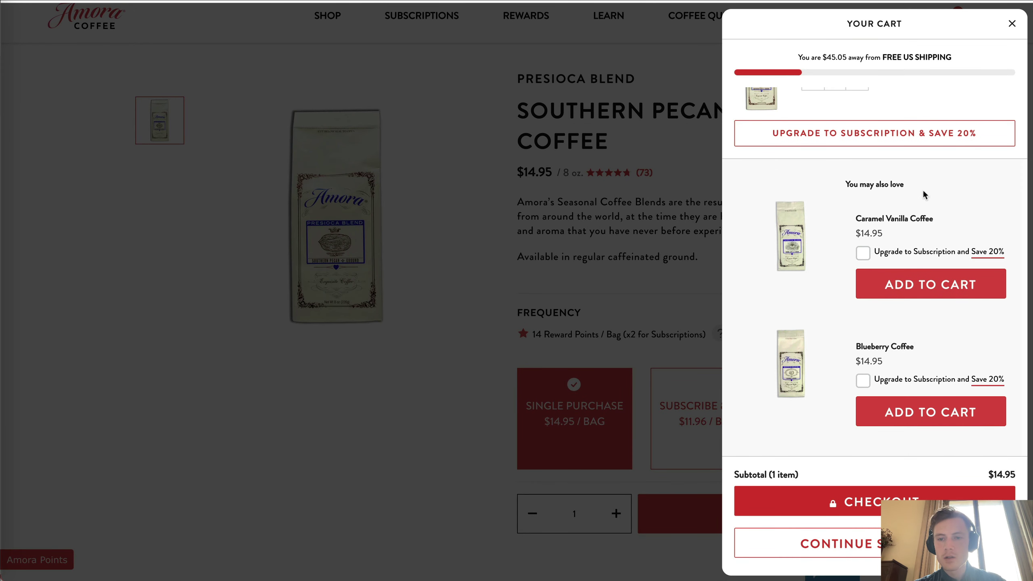
pyautogui.scroll(-3, 922, 194)
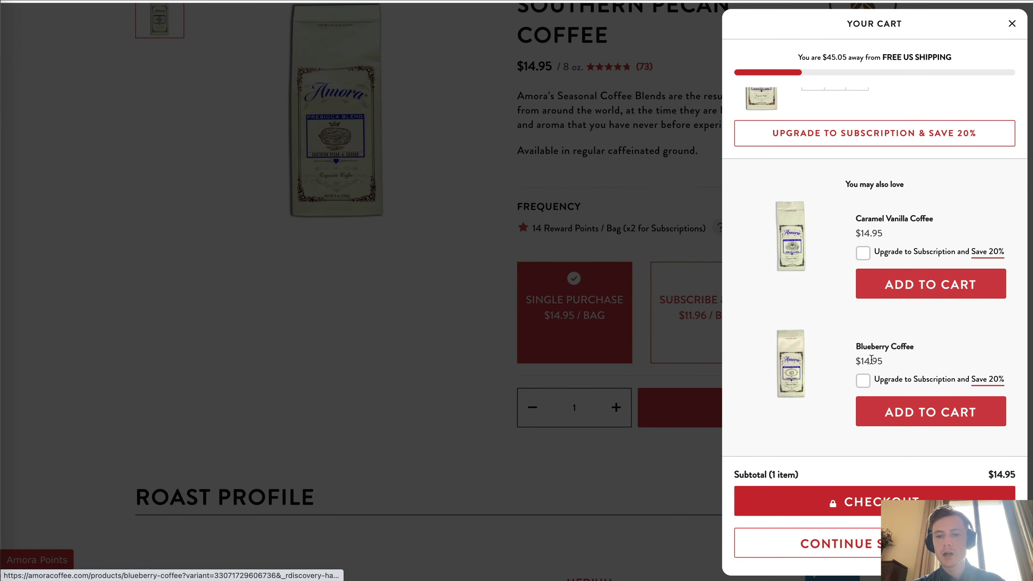
pyautogui.click(862, 380)
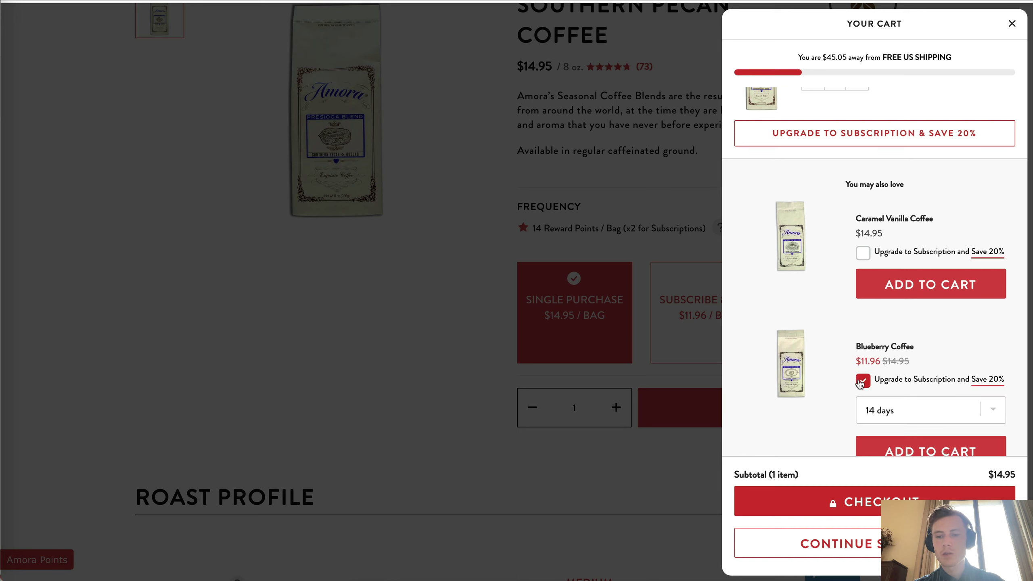
pyautogui.click(862, 381)
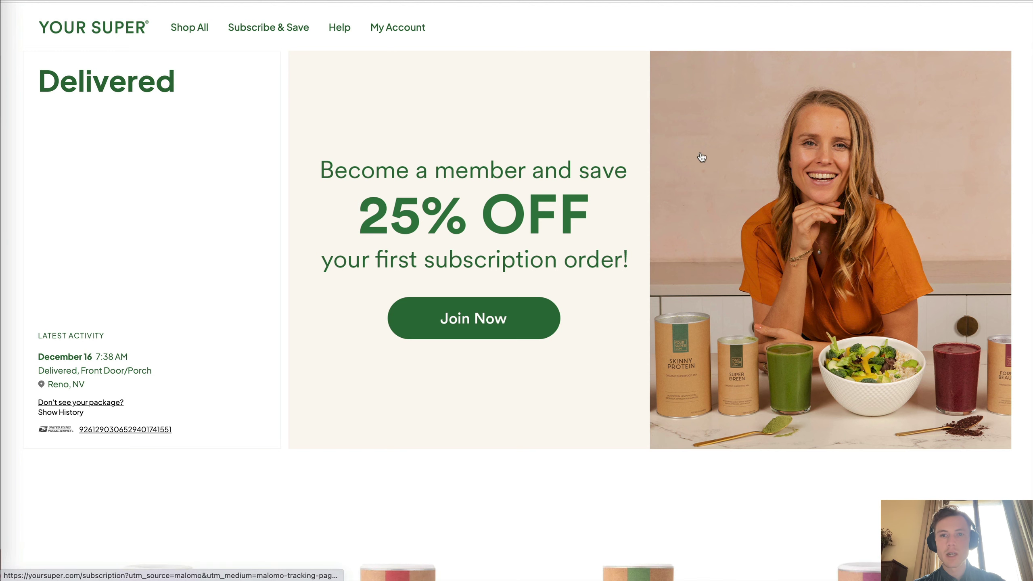
# - Switch to the Your Super store, open its cart page and review the items in it
pyautogui.press('super+t')
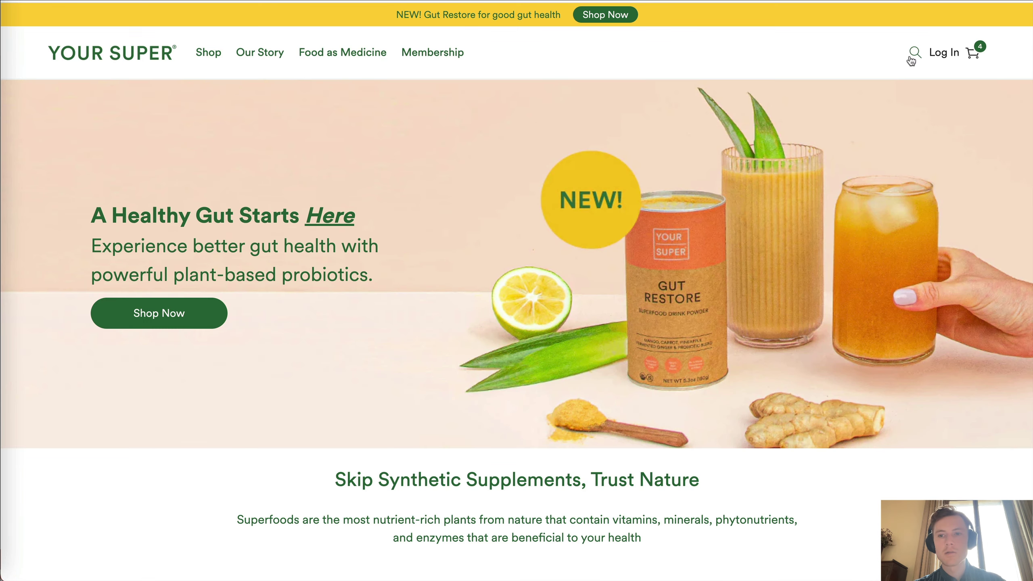
pyautogui.click(972, 55)
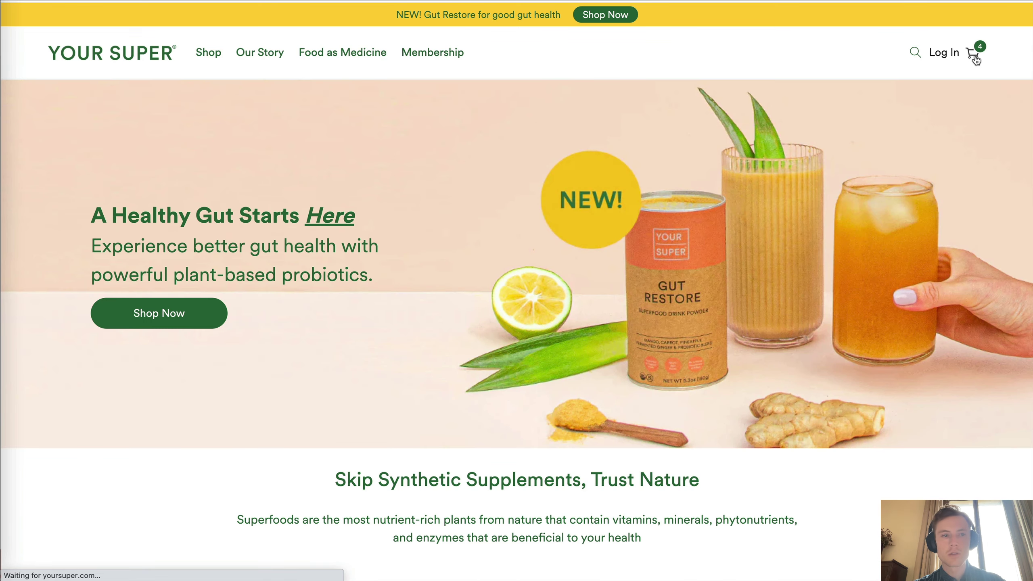
pyautogui.scroll(-5, 424, 238)
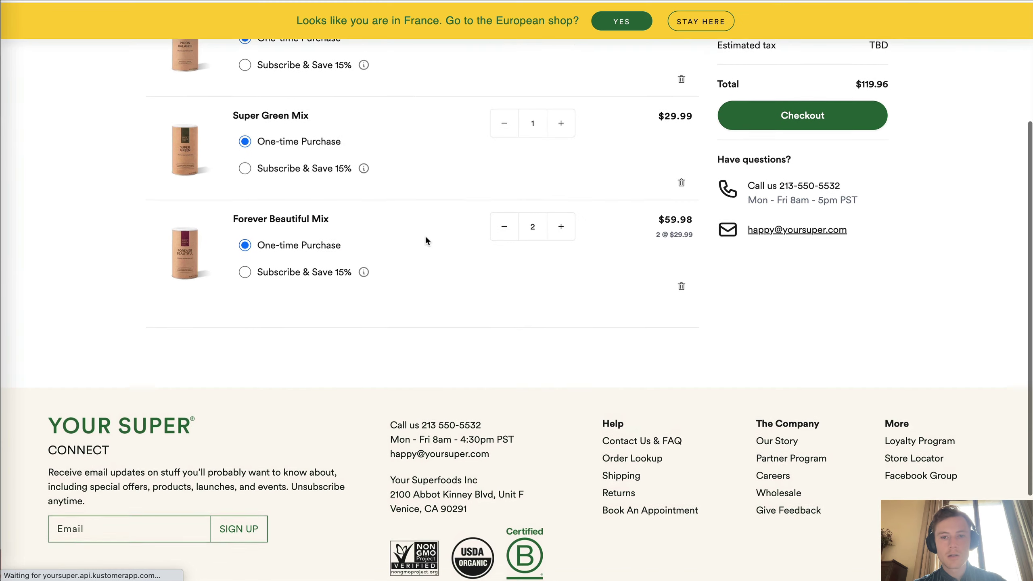
pyautogui.scroll(-2, 667, 273)
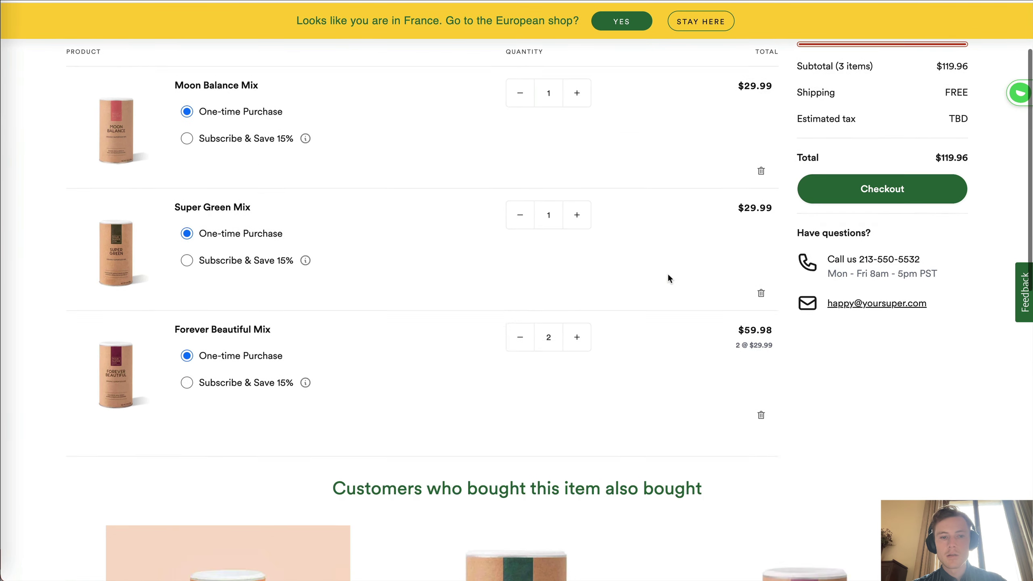
# - Examine the "Customers who bought this item also bought" section in the Your Super cart and advance its product carousel
pyautogui.scroll(-7, 669, 279)
pyautogui.moveTo(330, 254); pyautogui.dragTo(828, 288)
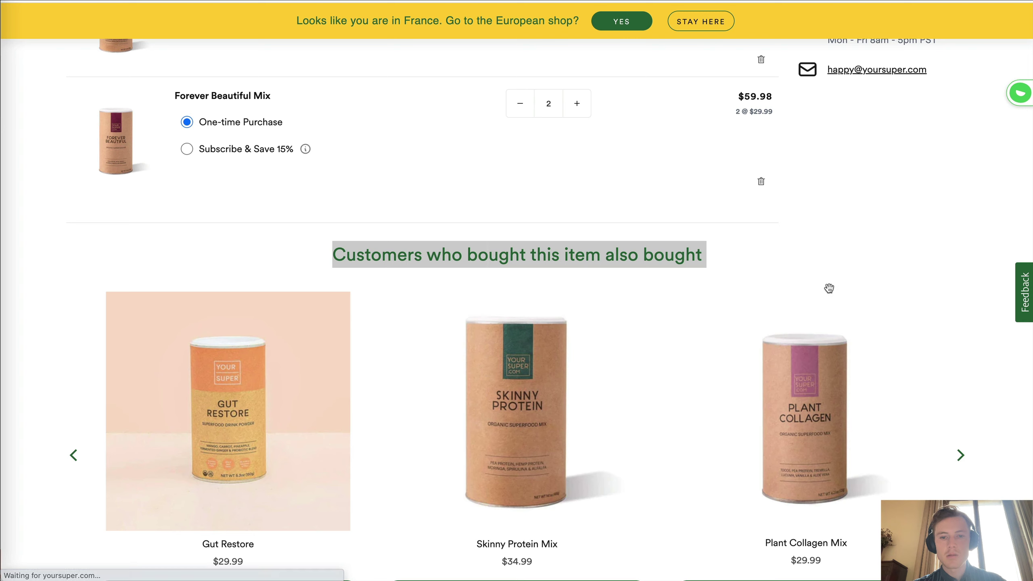
pyautogui.click(776, 234)
pyautogui.scroll(-6, 776, 233)
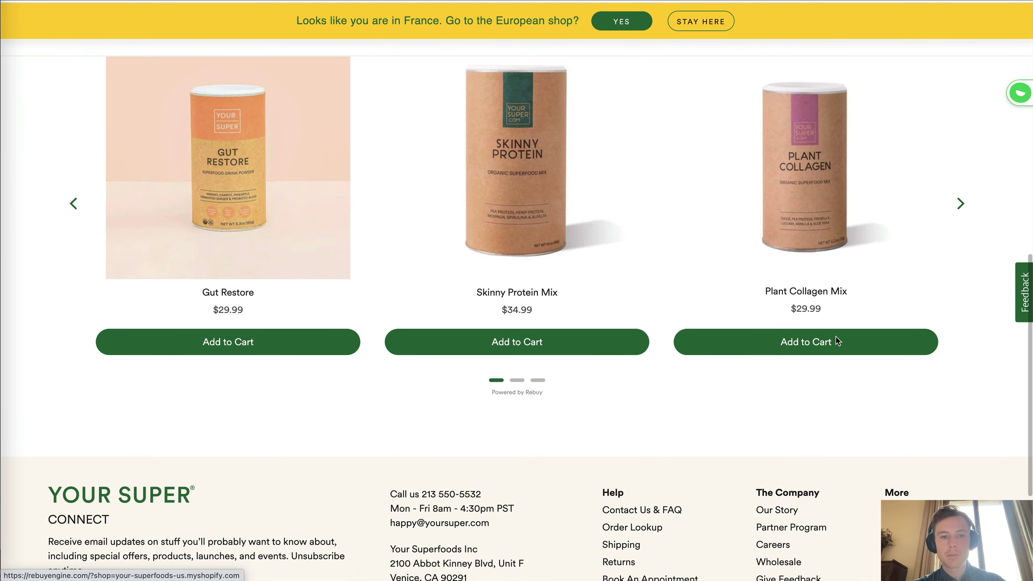
pyautogui.click(960, 205)
pyautogui.scroll(4, 477, 205)
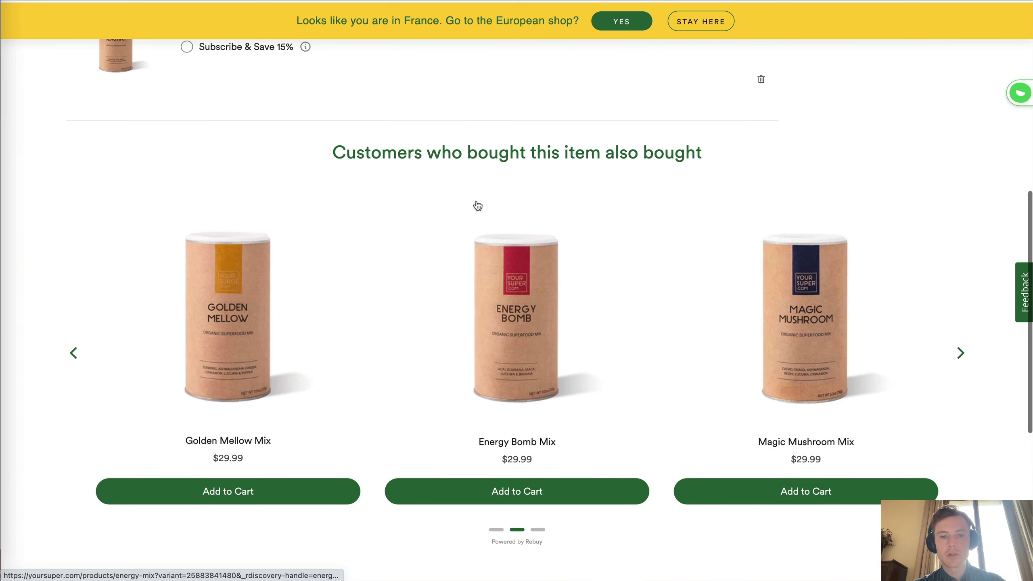
# - Switch Moon Balance Mix to Subscribe & Save 15% and inspect the free shipping message in the order summary
pyautogui.scroll(12, 878, 357)
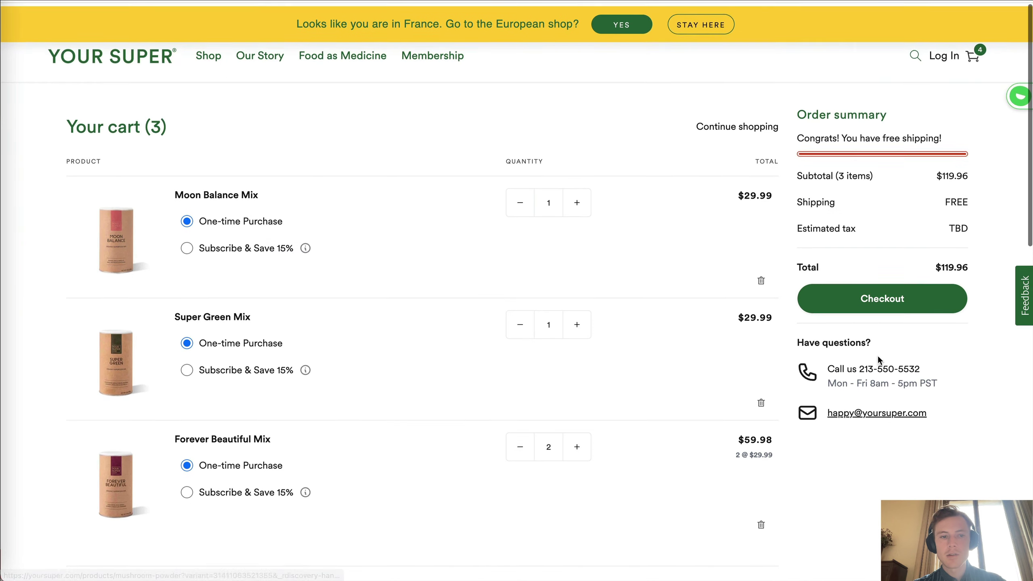
pyautogui.click(186, 245)
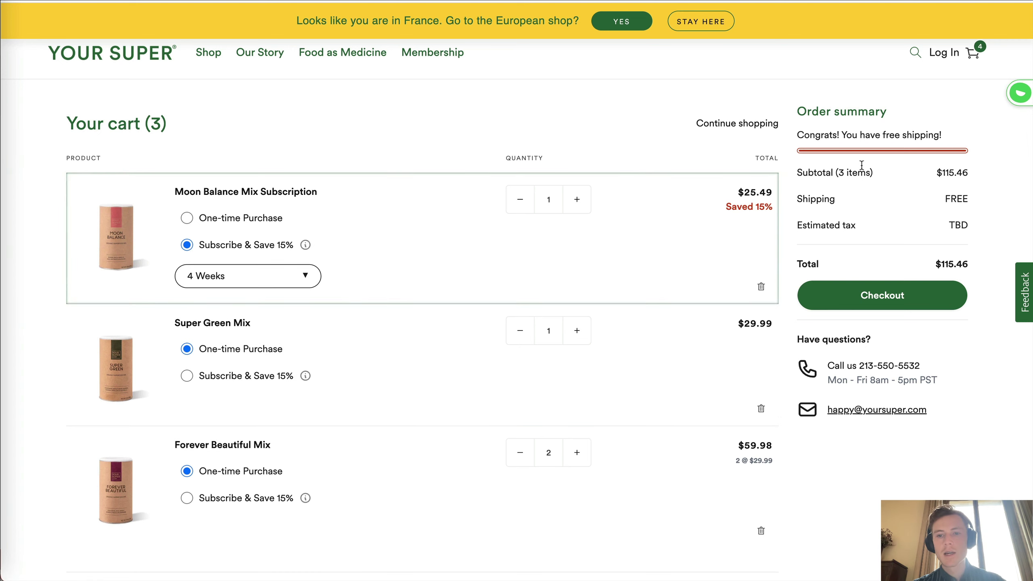
pyautogui.moveTo(796, 135); pyautogui.dragTo(952, 133)
pyautogui.click(952, 133)
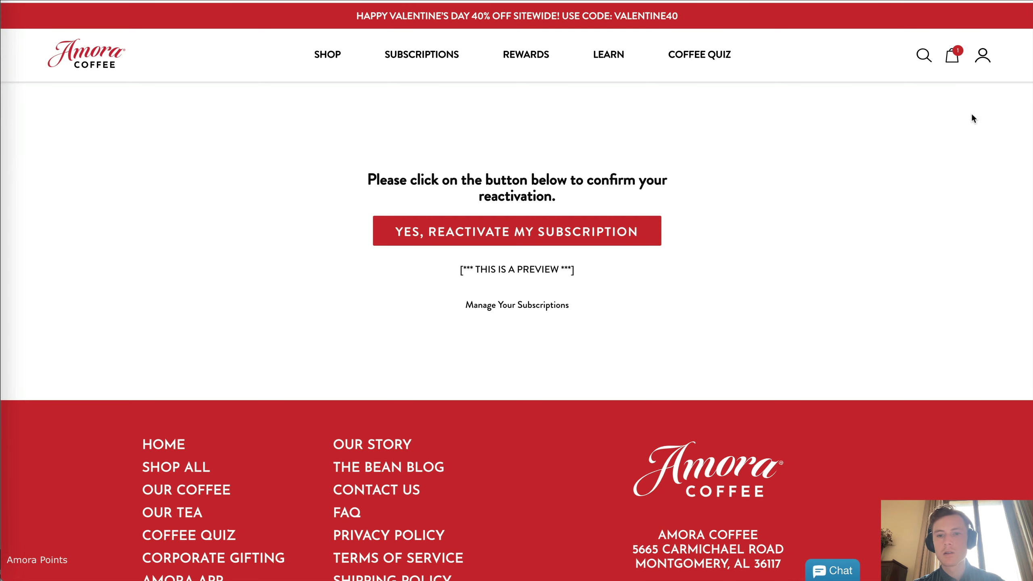
# - Return to the Amora Coffee storefront, inspect the free US shipping progress message in its cart, and close the cart
pyautogui.click(951, 55)
pyautogui.moveTo(795, 58); pyautogui.dragTo(931, 59)
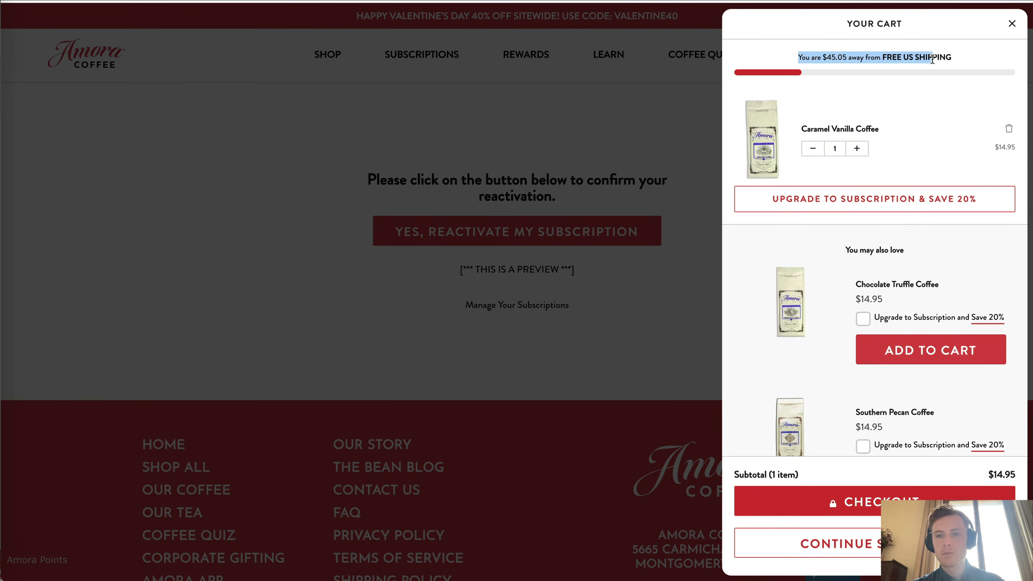
pyautogui.click(1011, 24)
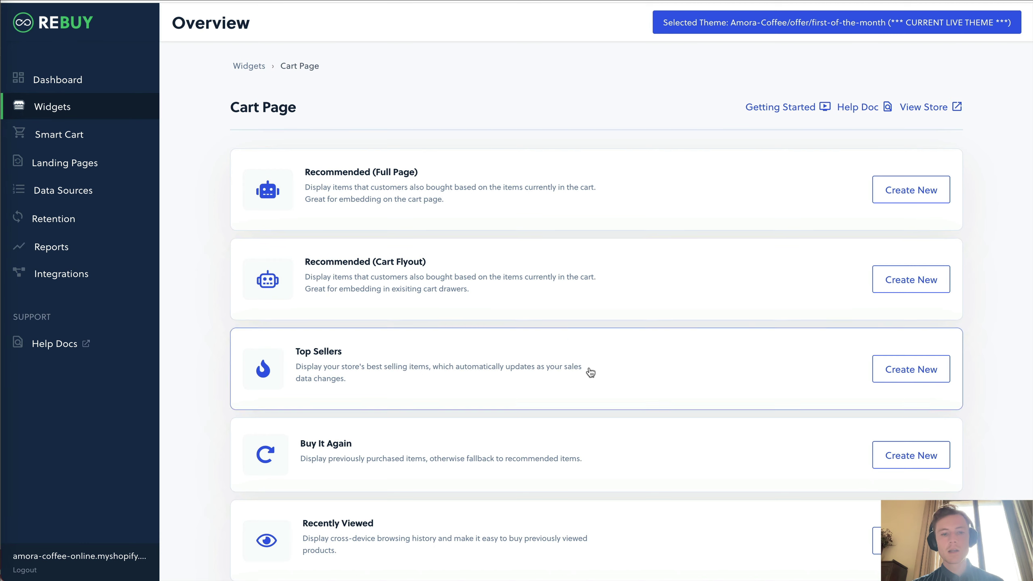
# - Return to Rebuy, open the Post-Purchase Offer widget and examine its offer preview and Product Preview settings
pyautogui.scroll(-1, 589, 370)
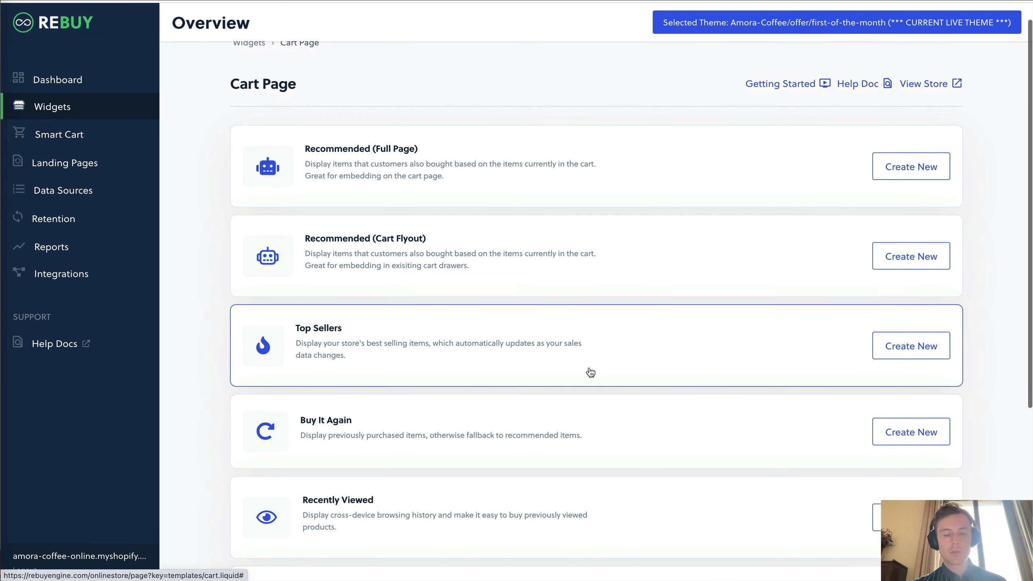
pyautogui.scroll(1, 473, 211)
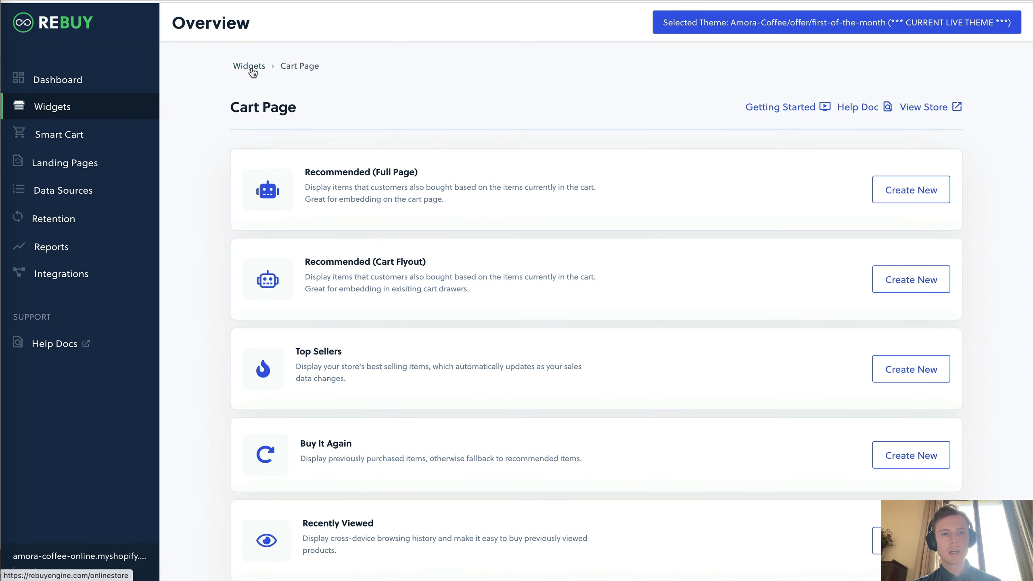
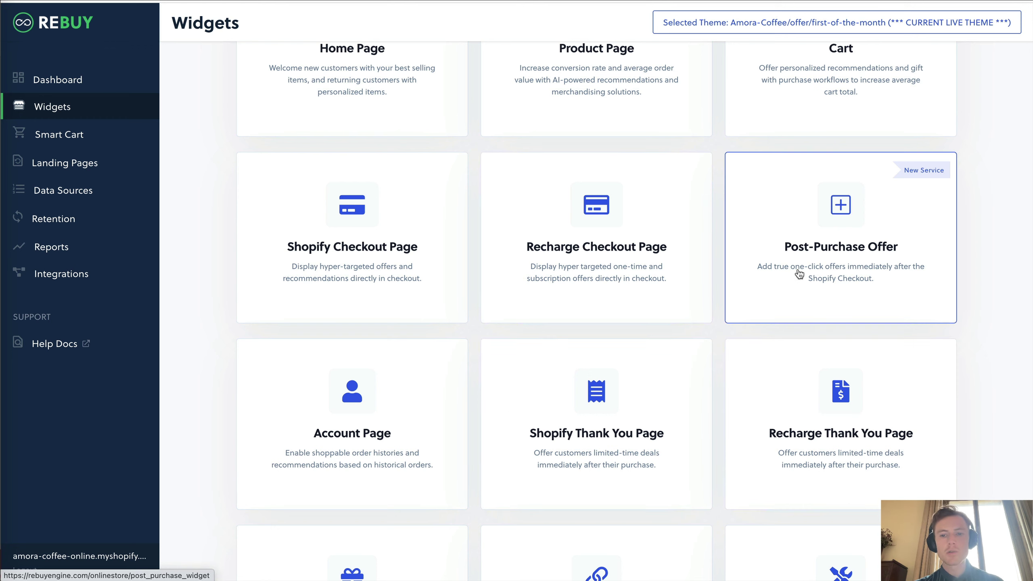
pyautogui.click(841, 214)
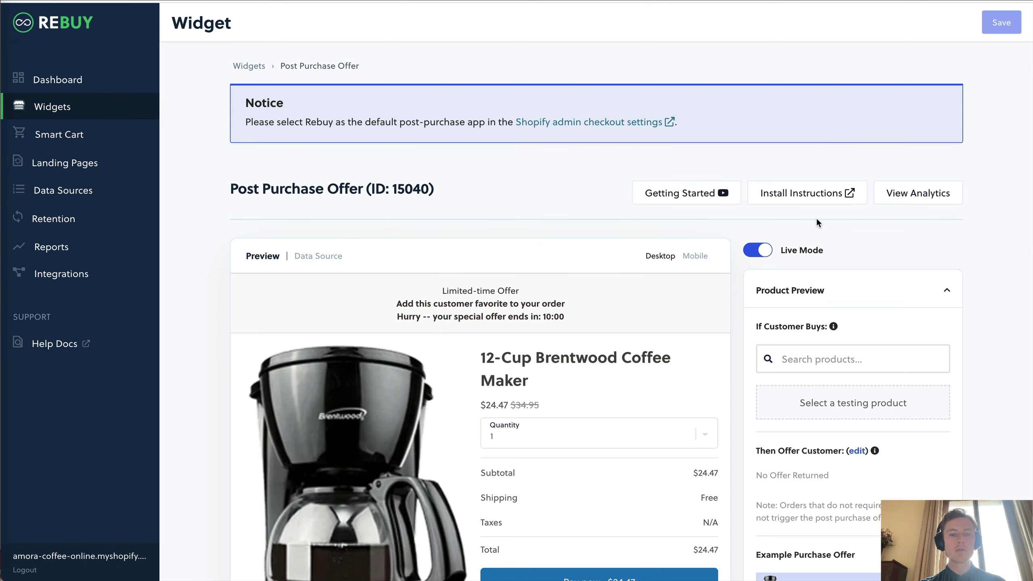
pyautogui.scroll(-4, 794, 230)
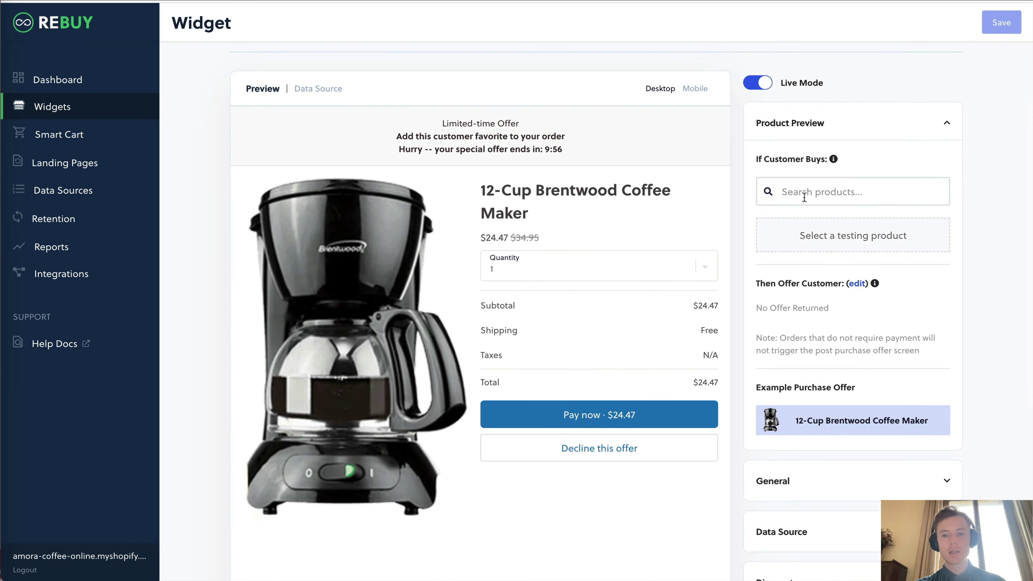
# - Open the data source behind the post-purchase offer to view its rules, and return to the Post Purchase Offer widget
pyautogui.scroll(-3, 804, 198)
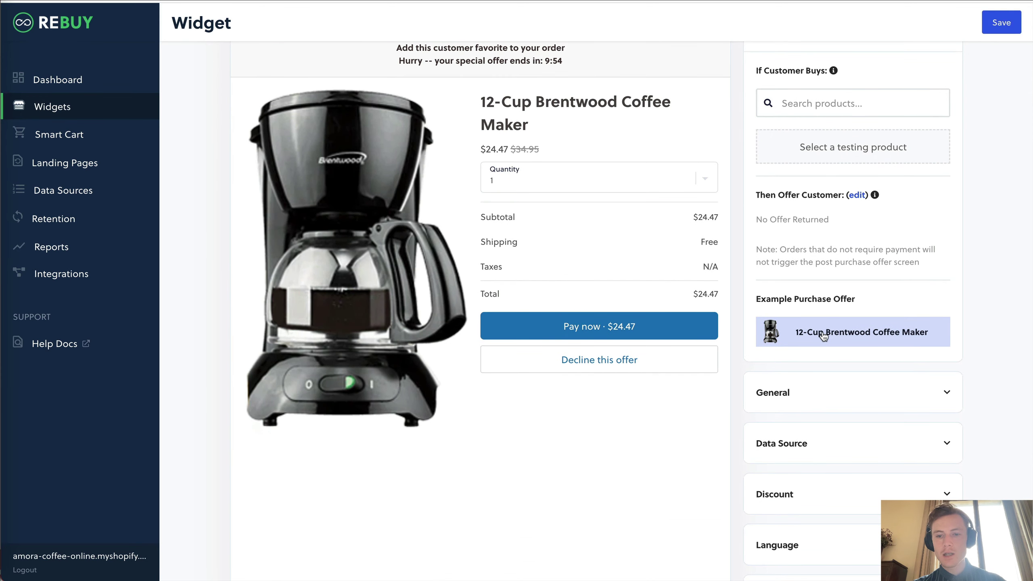
pyautogui.click(862, 198)
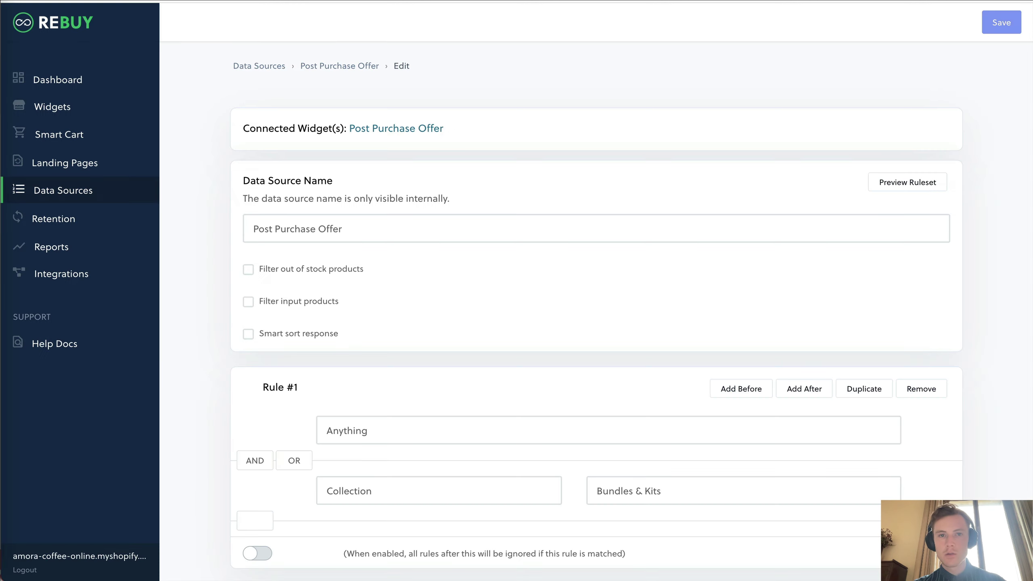
pyautogui.hotkey('ctrl', 'shift', 'Tab')
pyautogui.scroll(-3, 809, 283)
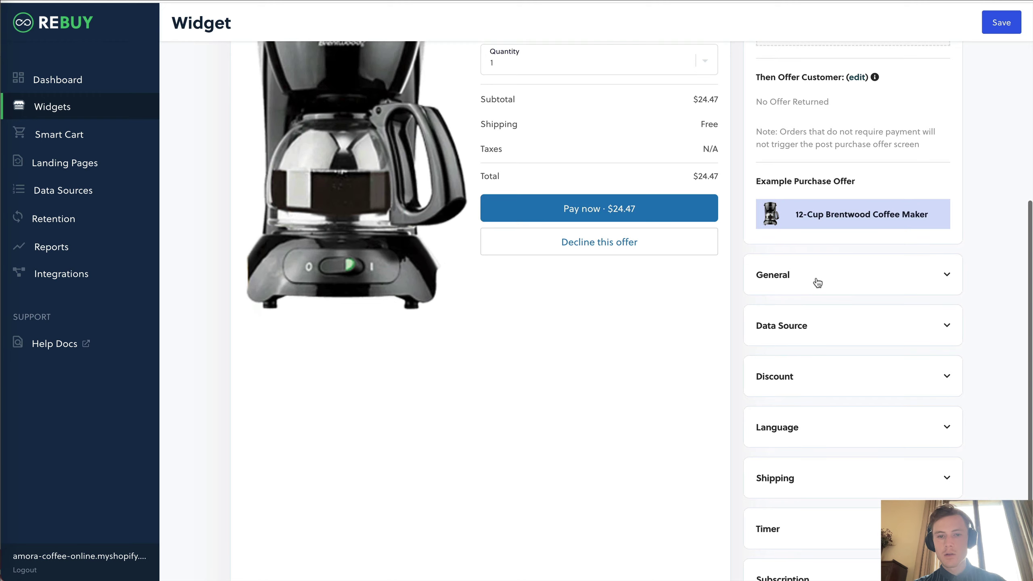
# - Inspect the limited-time offer message with its countdown and the discounted price in the offer preview
pyautogui.scroll(6, 590, 257)
pyautogui.scroll(1, 590, 258)
pyautogui.moveTo(395, 190); pyautogui.dragTo(559, 202)
pyautogui.click(588, 203)
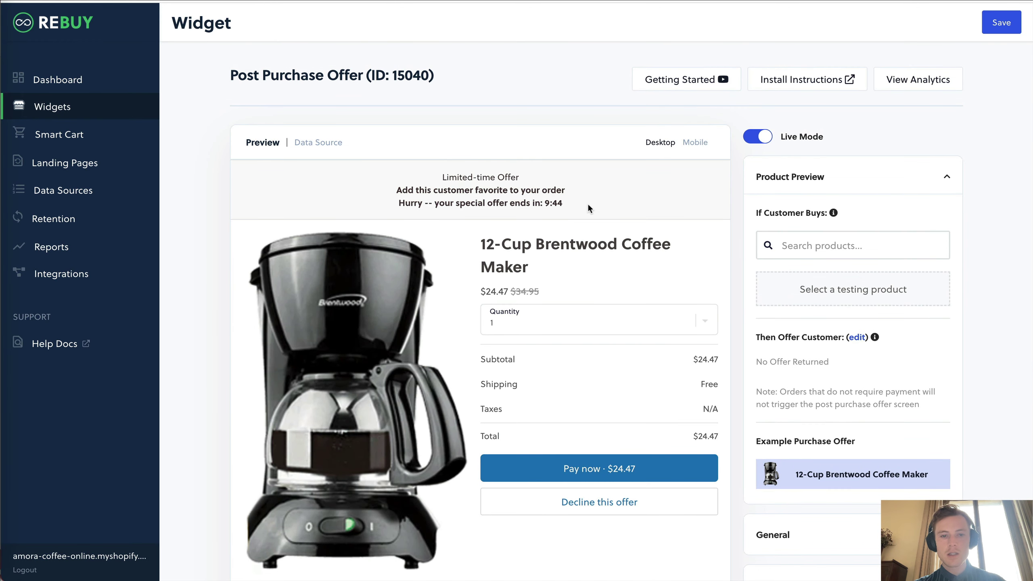
pyautogui.scroll(-2, 587, 202)
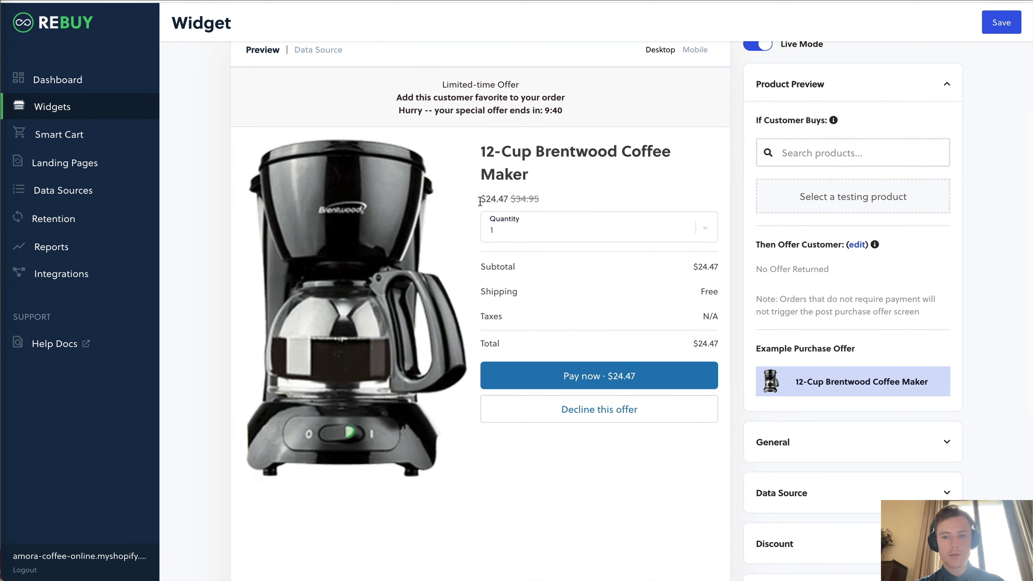
# - Collapse Product Preview and expand the Discount settings to inspect the percentage discount value
pyautogui.click(837, 89)
pyautogui.click(838, 89)
pyautogui.click(838, 89)
pyautogui.click(847, 245)
pyautogui.click(763, 327)
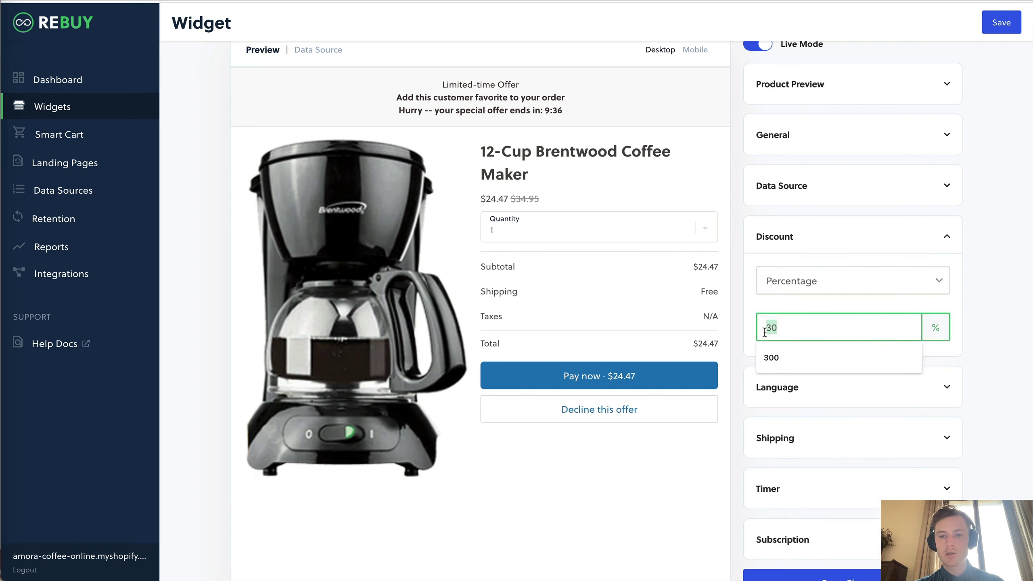
pyautogui.click(679, 465)
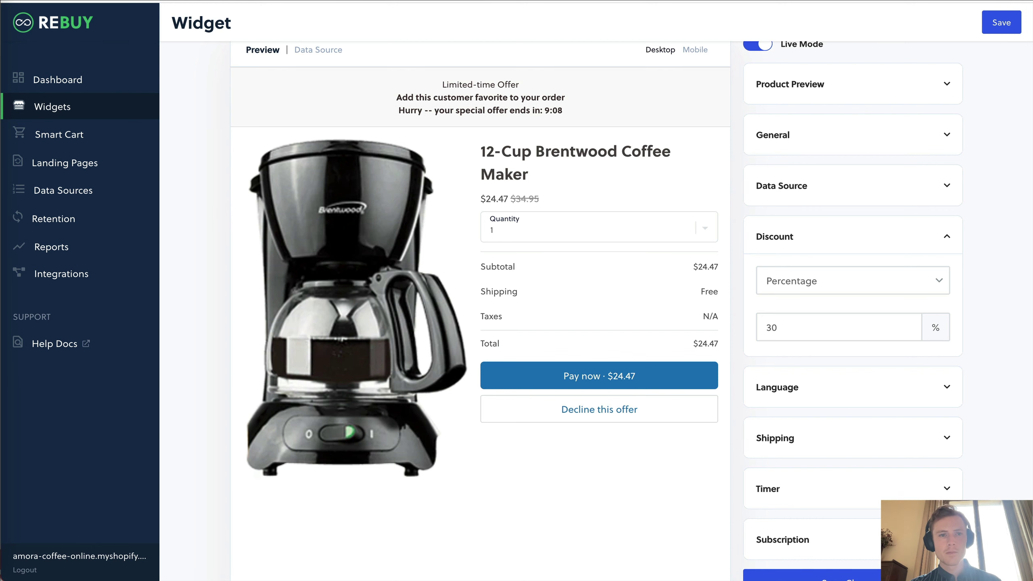
# - Visit the Widgets overview, return to the Post Purchase Offer widget and read its notice about the default post-purchase app
pyautogui.scroll(5, 301, 119)
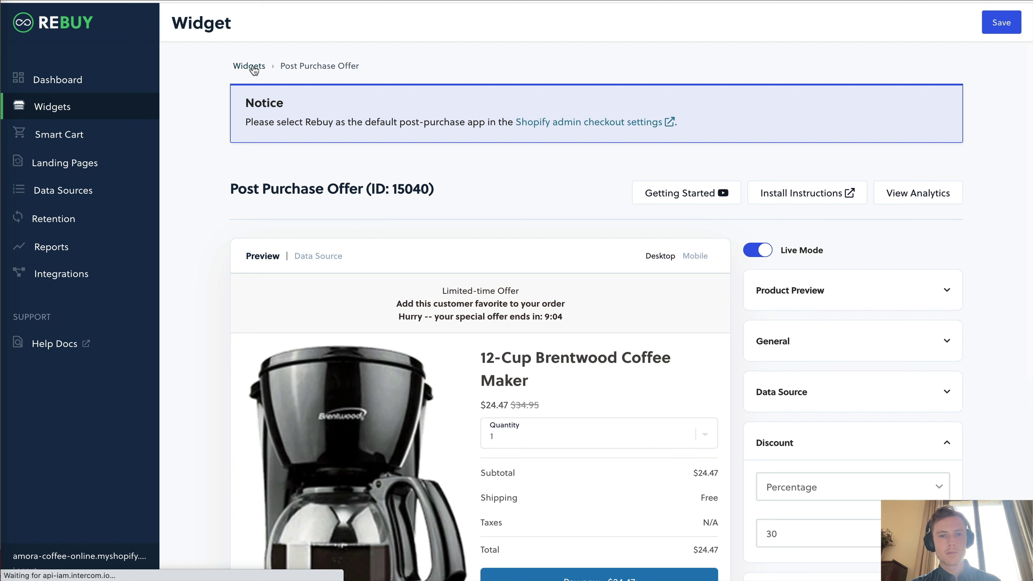
pyautogui.click(254, 70)
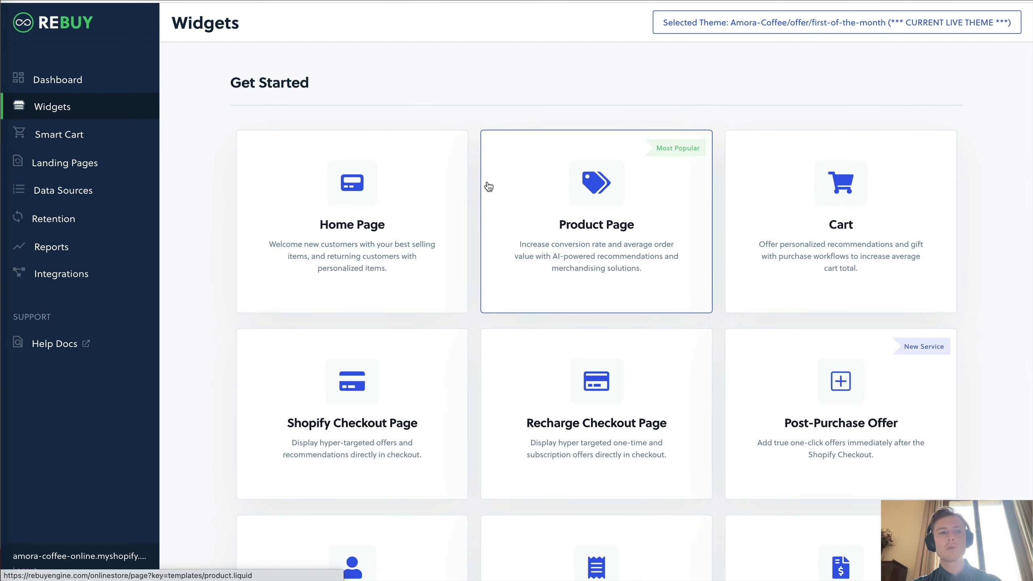
pyautogui.hotkey('alt', 'Left')
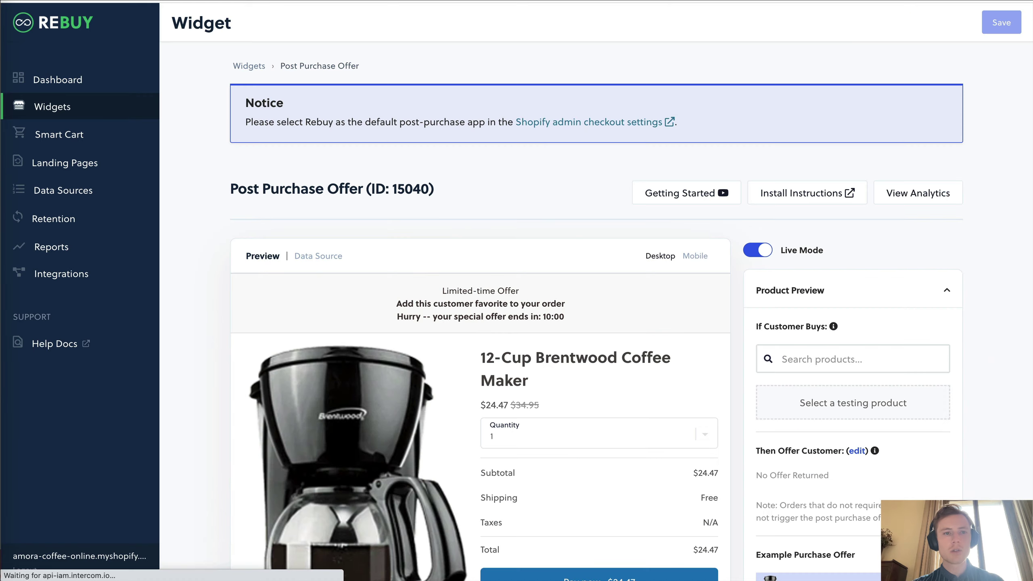
pyautogui.moveTo(240, 103); pyautogui.dragTo(789, 115)
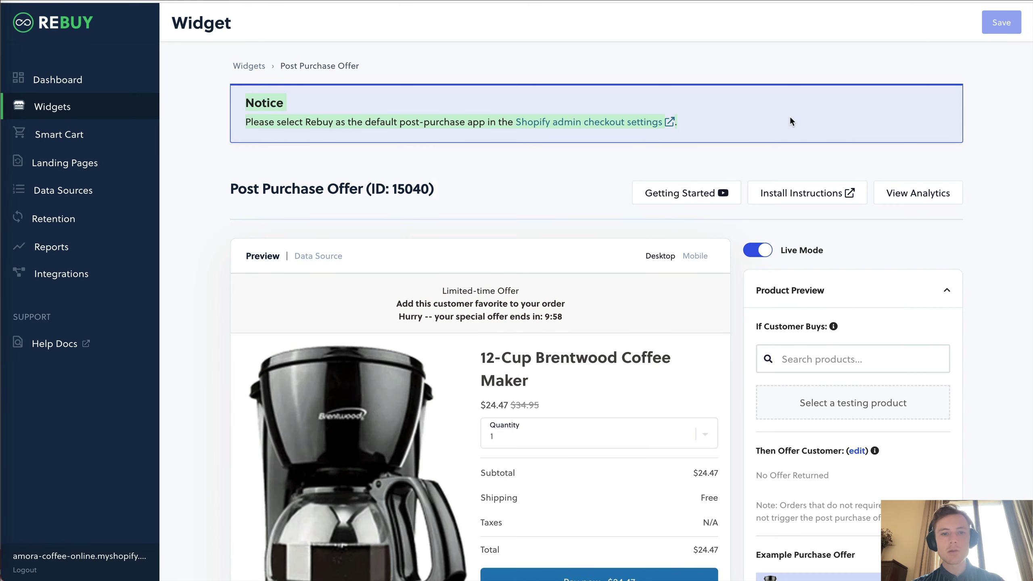
pyautogui.click(486, 137)
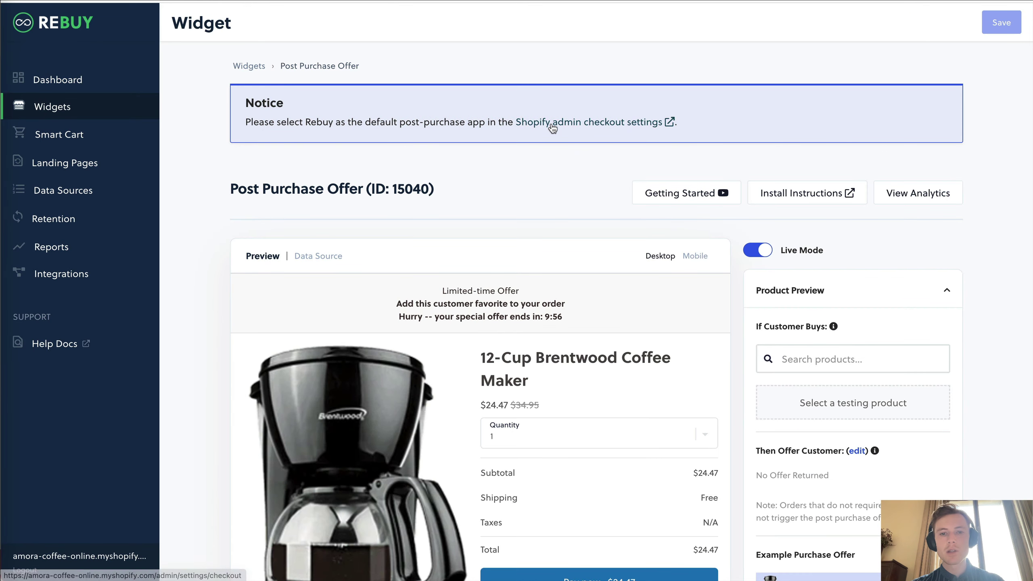
# - Open the Shopify admin checkout settings and check the Rebuy Personalization Engine option under the post-purchase page's app selection
pyautogui.click(618, 124)
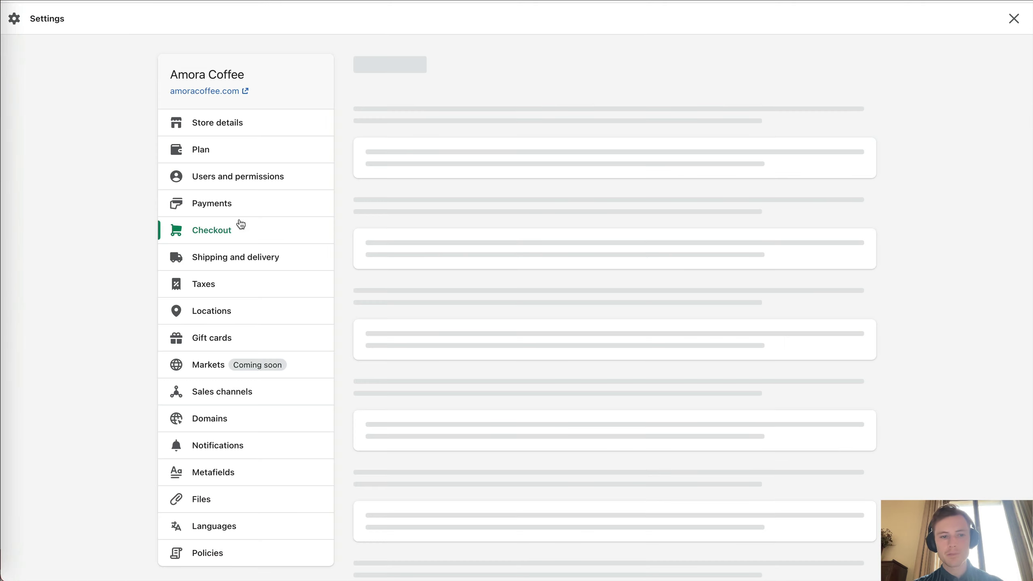
pyautogui.scroll(-20, 529, 310)
pyautogui.scroll(15, 530, 311)
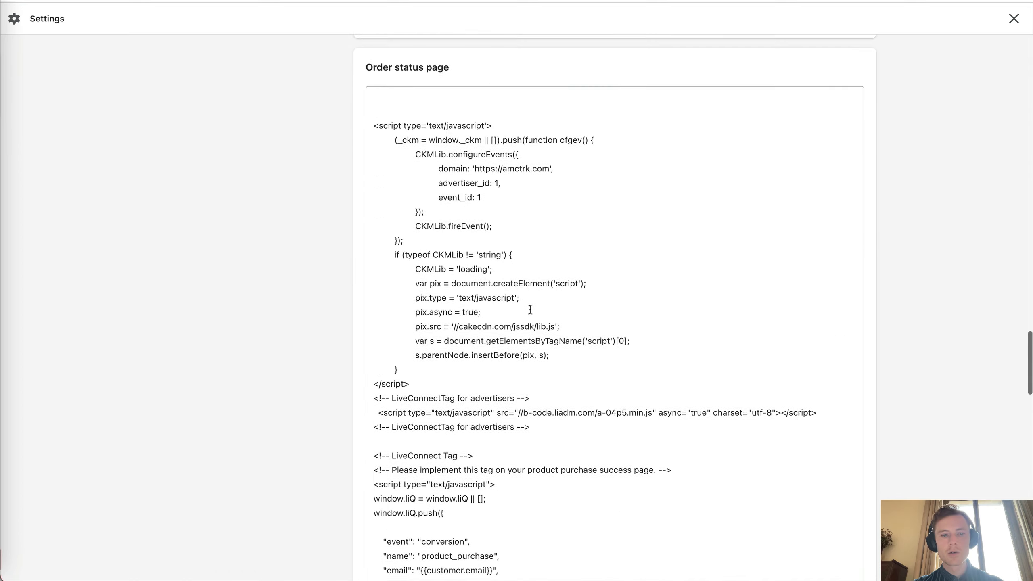
pyautogui.moveTo(350, 209); pyautogui.dragTo(580, 244)
pyautogui.click(579, 245)
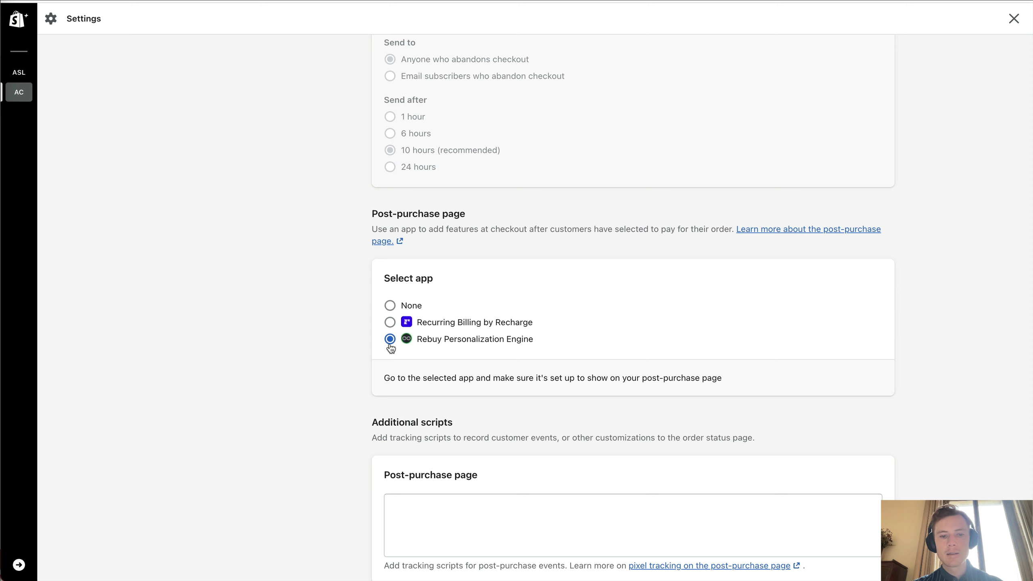
pyautogui.moveTo(417, 342); pyautogui.dragTo(538, 341)
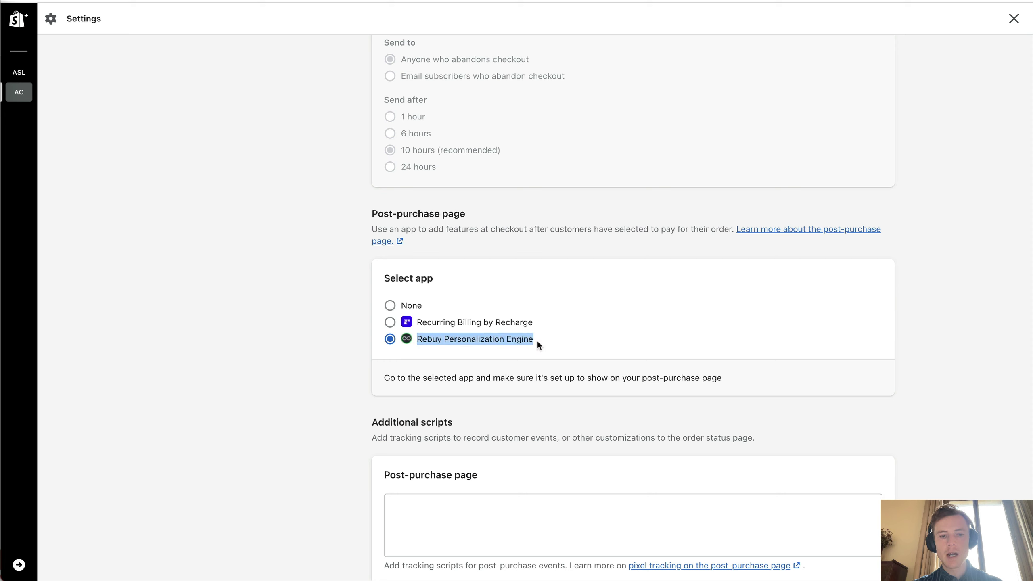
pyautogui.click(328, 372)
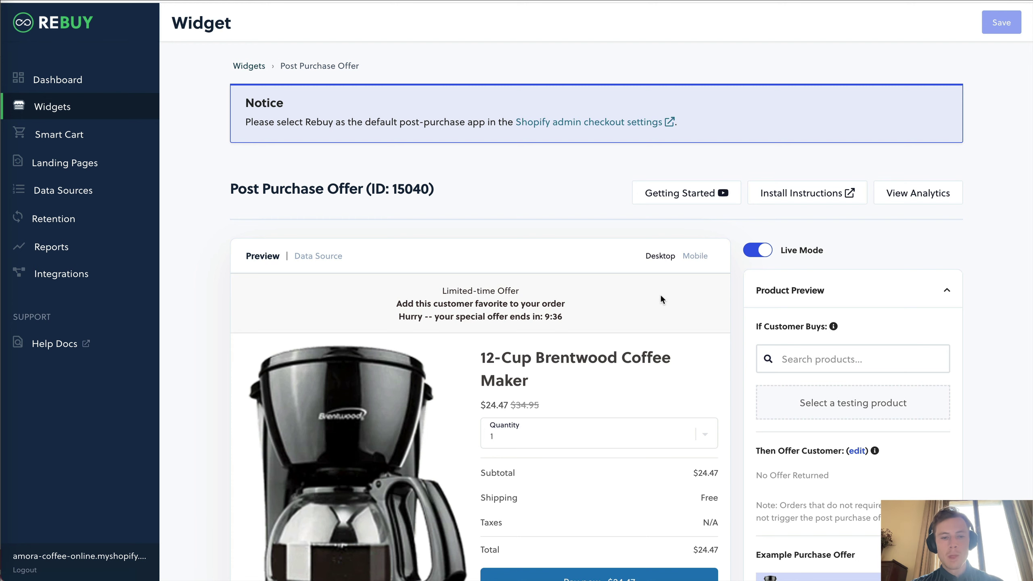
# - Return to the Rebuy Widgets overview and look over the Shopify Checkout Page and Recharge Checkout Page cards
pyautogui.hotkey('alt', 'Left')
pyautogui.scroll(-6, 660, 298)
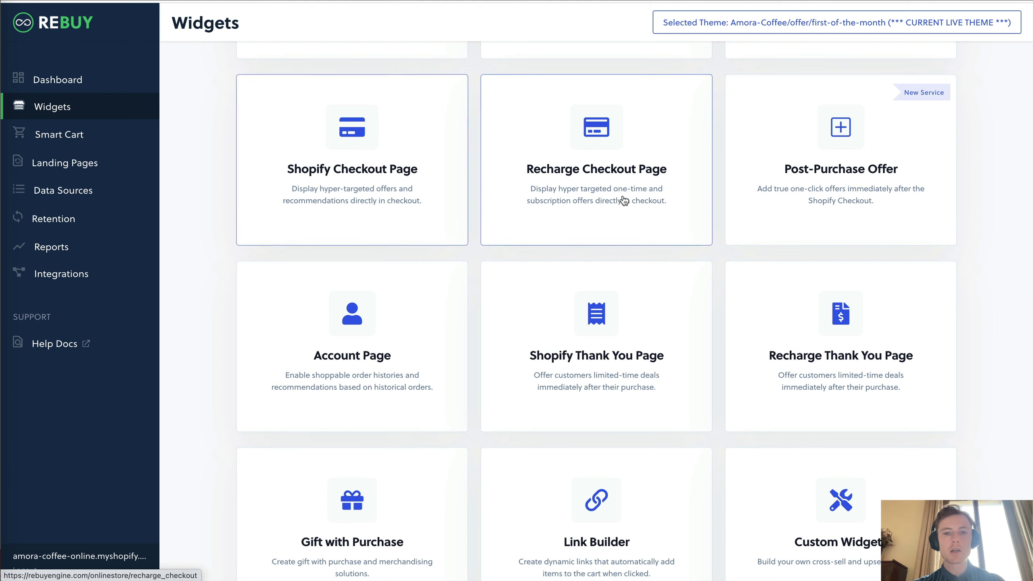
pyautogui.scroll(1, 652, 166)
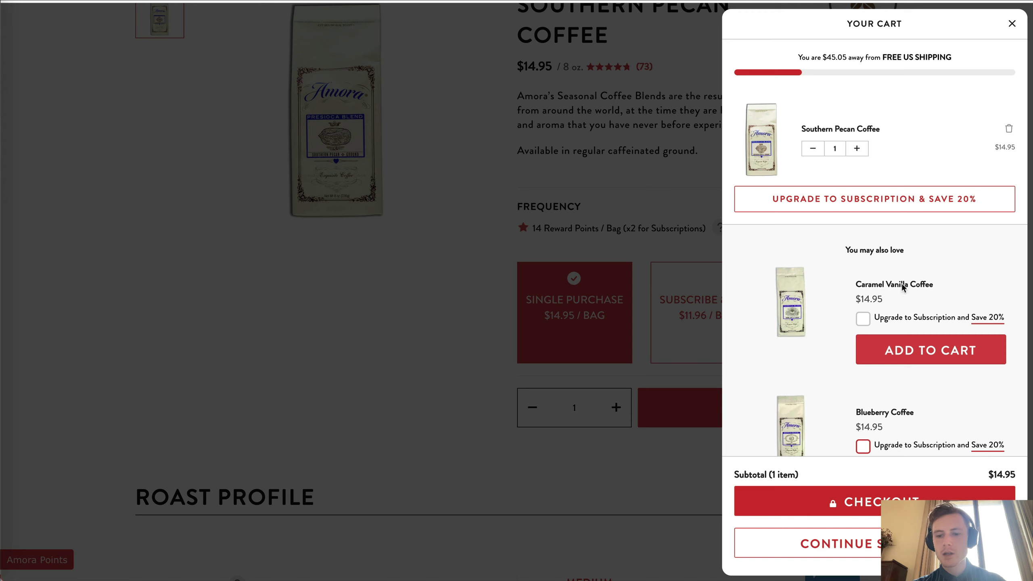
# - Proceed to checkout from the Amora Coffee cart and examine the Recommended Add Ons section in the order summary
pyautogui.click(867, 500)
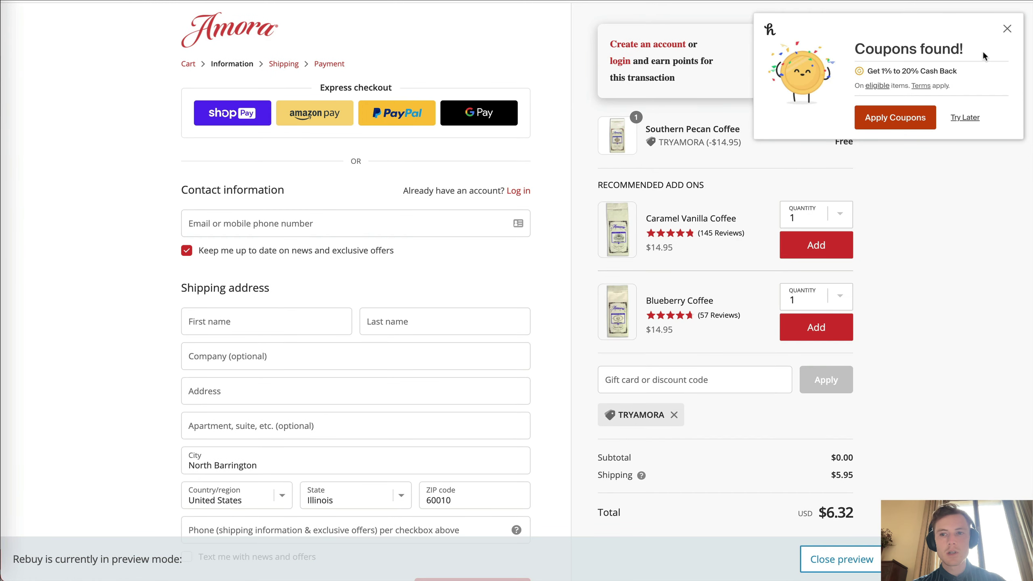
pyautogui.moveTo(589, 184); pyautogui.dragTo(852, 376)
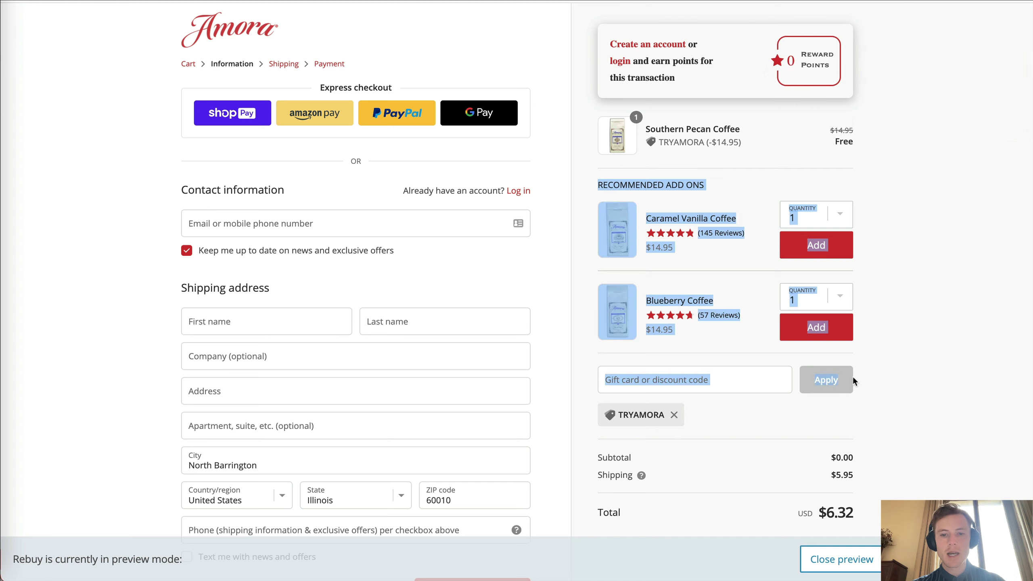
pyautogui.click(899, 342)
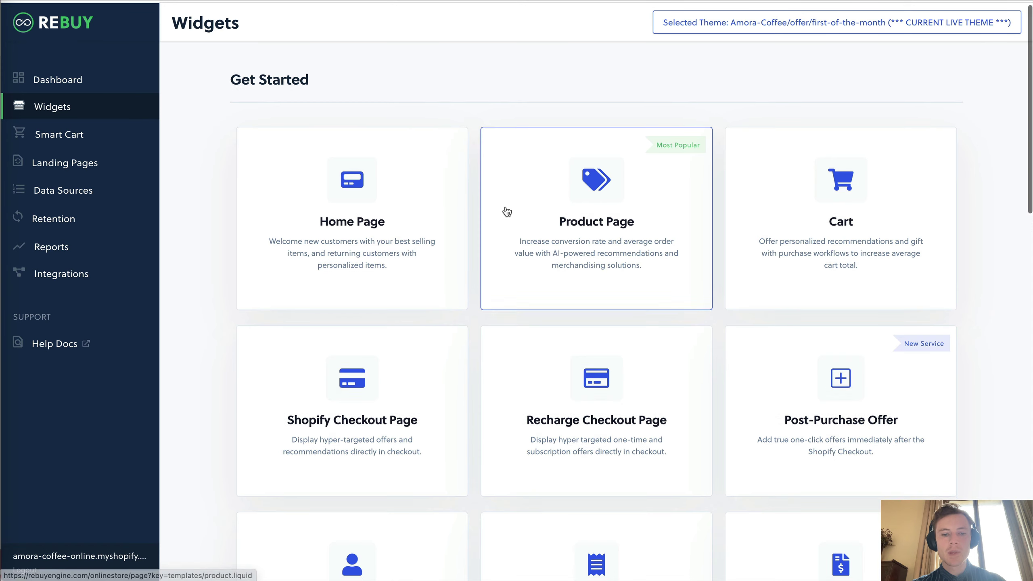
# - Compare the Rebuy checkout widget cards with the add-ons in the Amora checkout, and go back to the storefront
pyautogui.scroll(-2, 507, 207)
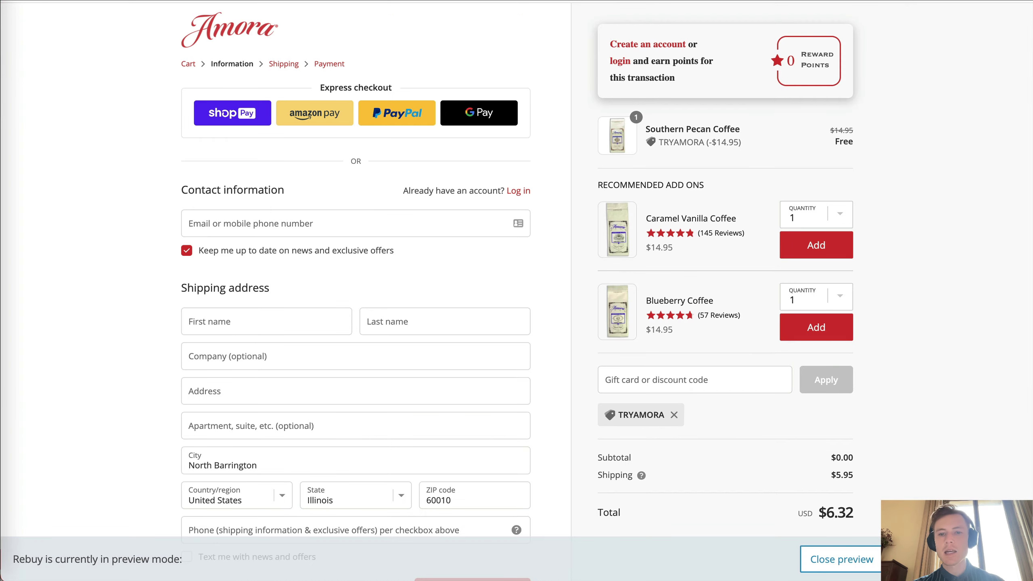
pyautogui.scroll(1, 747, 124)
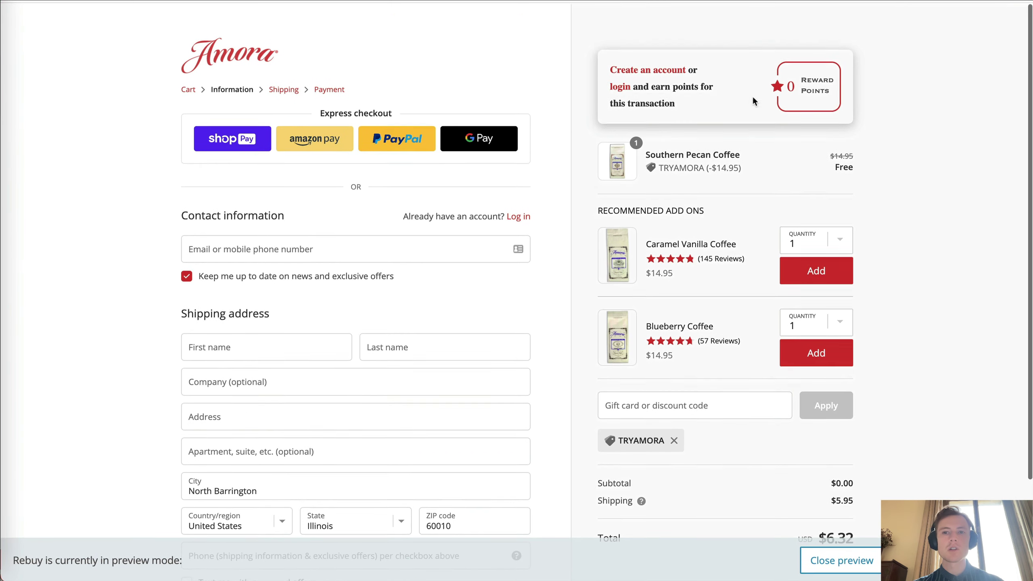
pyautogui.click(816, 270)
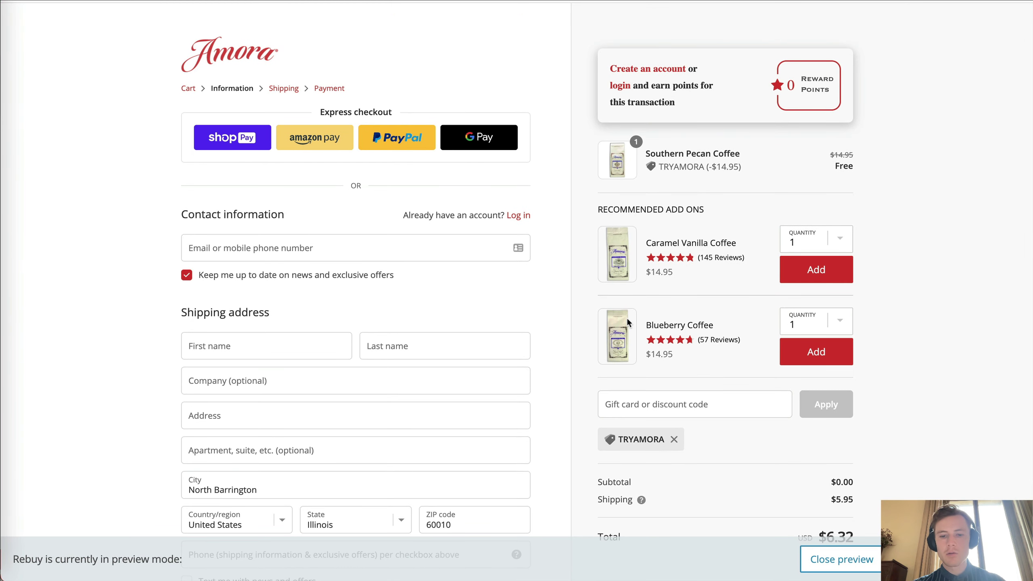
pyautogui.scroll(5, 760, 188)
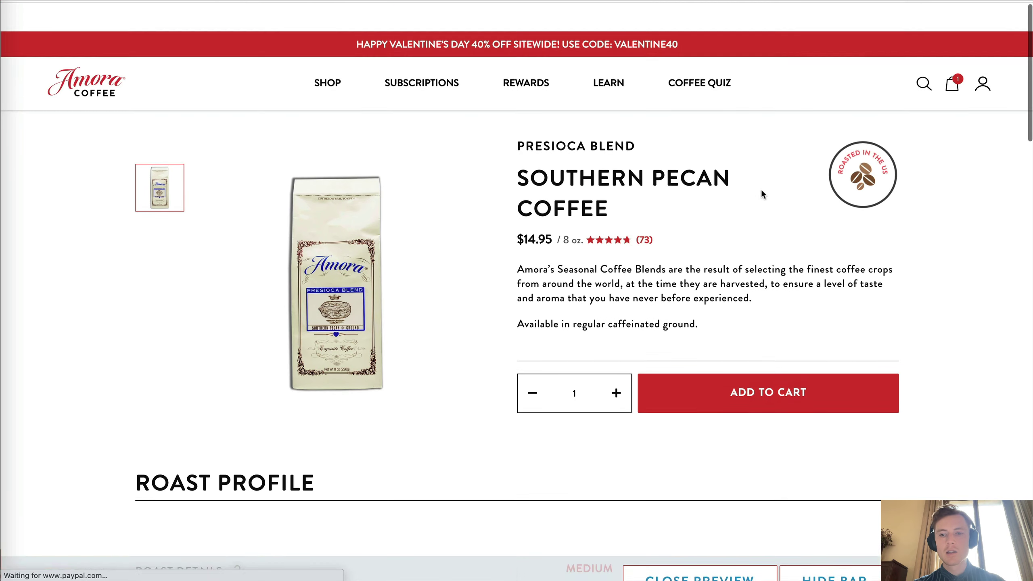
# - Open the Amora Coffee cart and upgrade Southern Pecan Coffee to a subscription with 20% savings
pyautogui.click(950, 64)
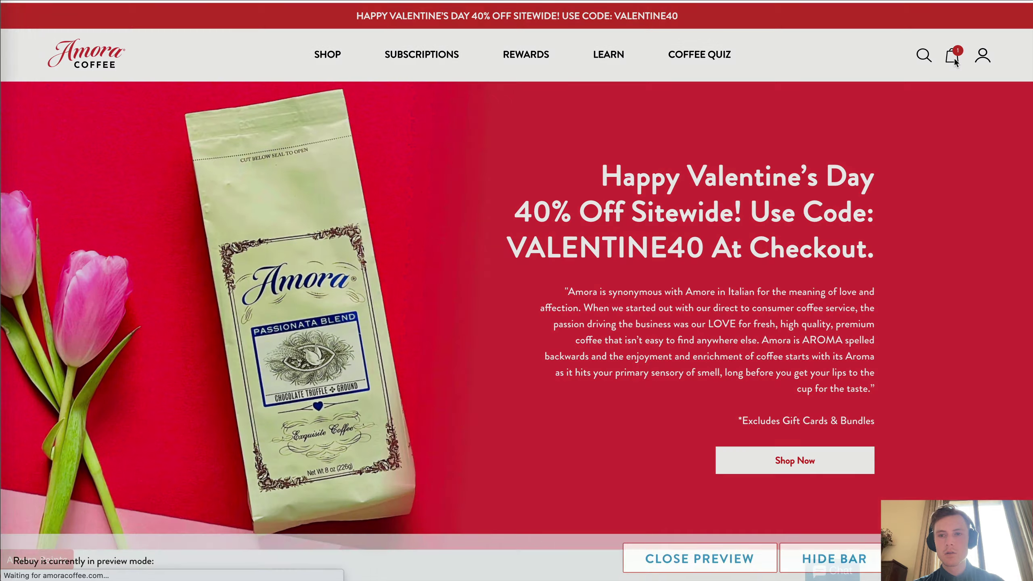
pyautogui.click(952, 56)
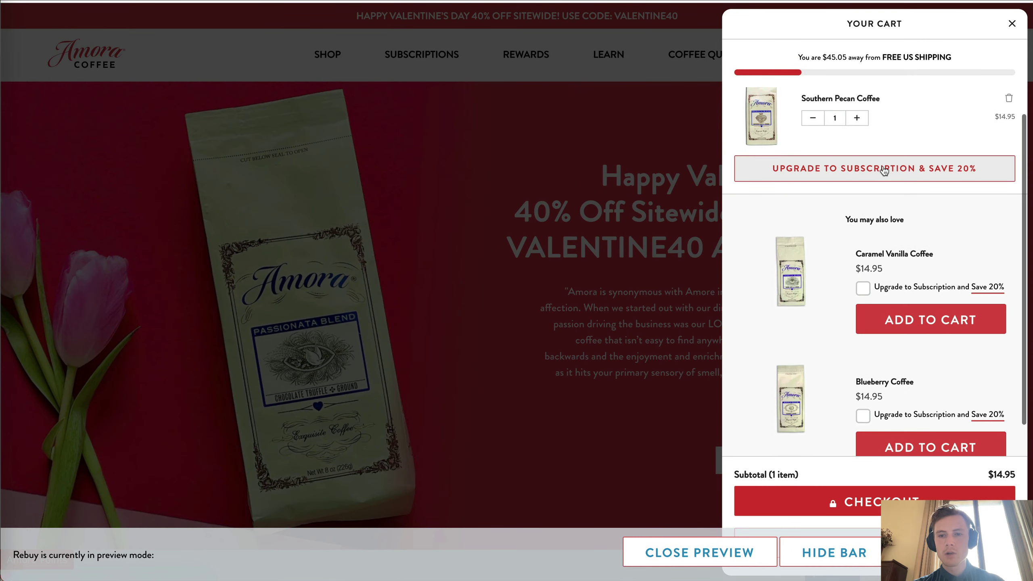
pyautogui.click(884, 169)
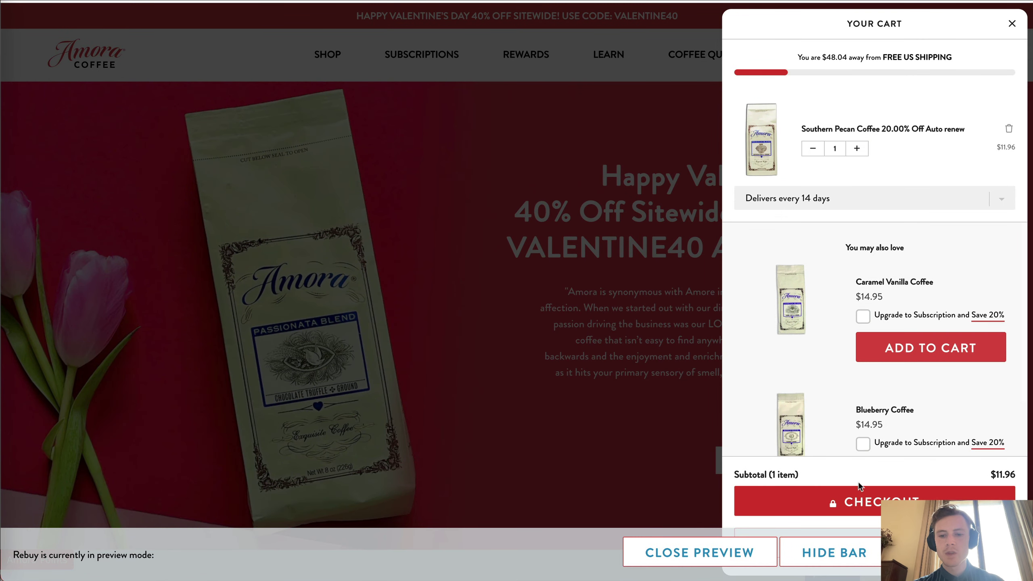
# - Proceed to the Recharge checkout and examine the One time Add-ons for Caramel Vanilla and Blueberry Coffee
pyautogui.click(849, 503)
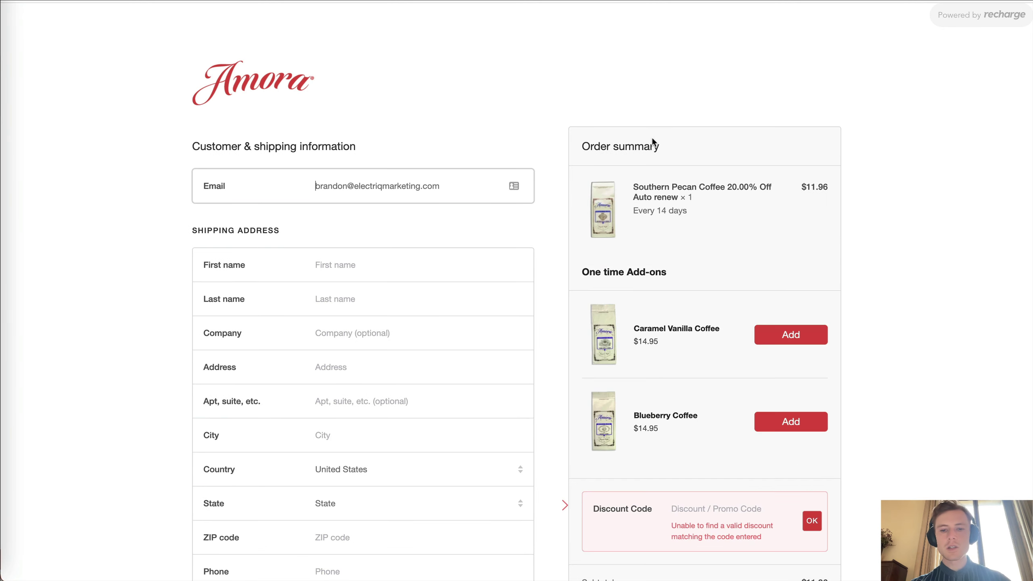
pyautogui.moveTo(608, 260); pyautogui.dragTo(779, 436)
pyautogui.click(607, 374)
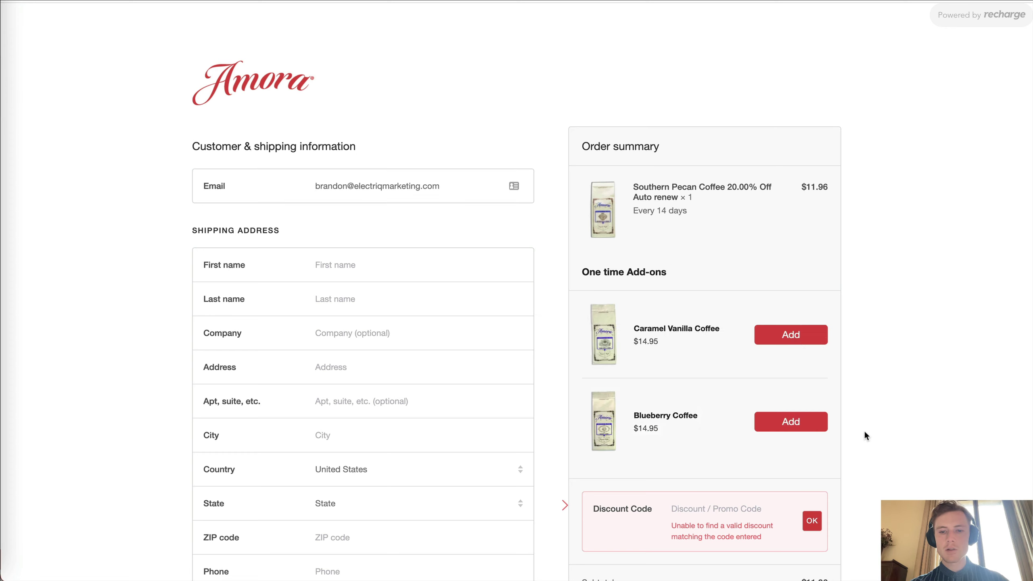
pyautogui.click(803, 333)
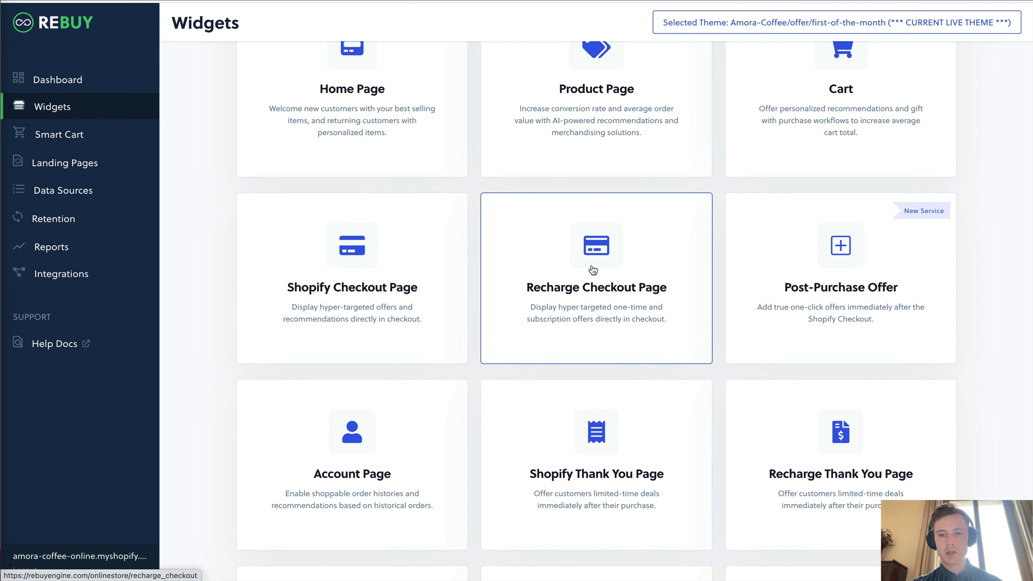
# - Browse the remaining widget categories in the Rebuy Widgets overview and open the Account Page widget options
pyautogui.scroll(-4, 593, 270)
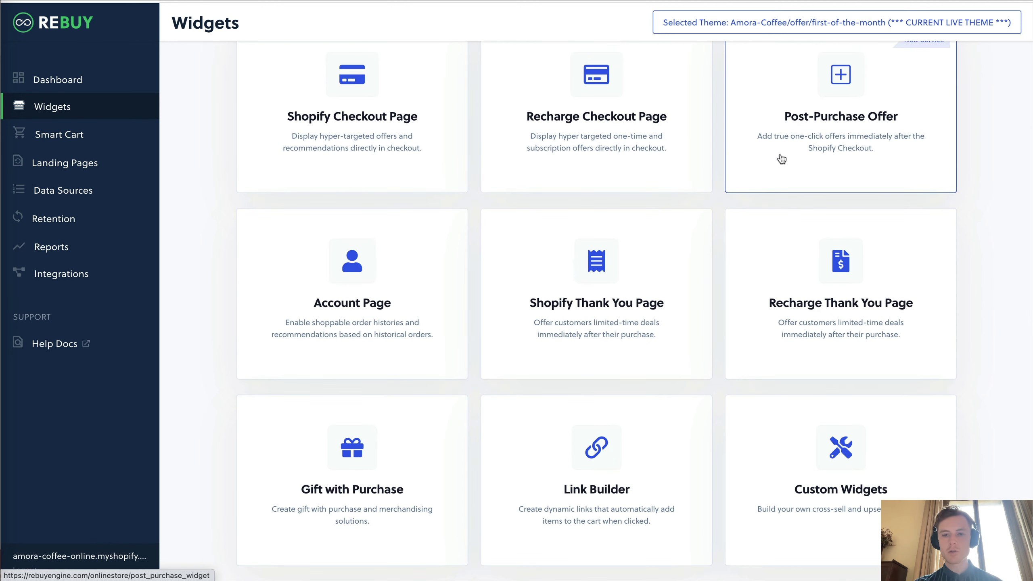
pyautogui.scroll(-3, 798, 134)
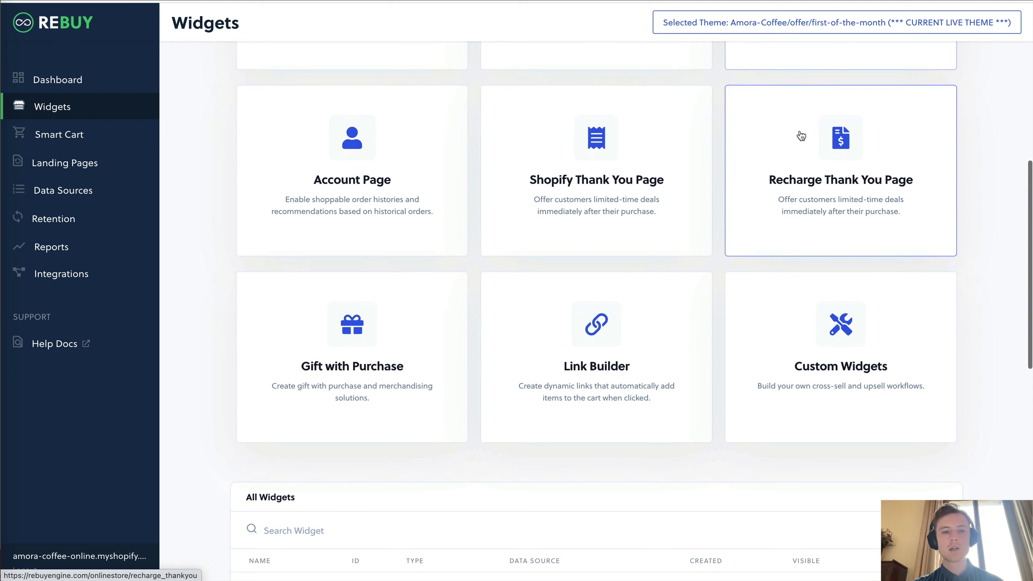
pyautogui.click(362, 233)
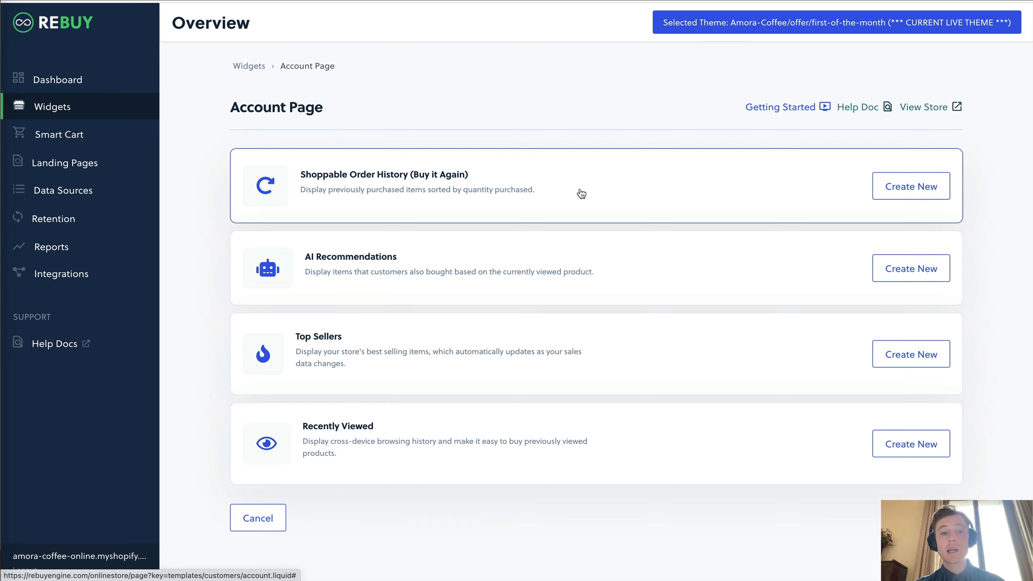
# - Create an Account Page widget from the Shoppable Order History template, named "Shoppable Order History (Buy it Again) - Test"
pyautogui.click(581, 194)
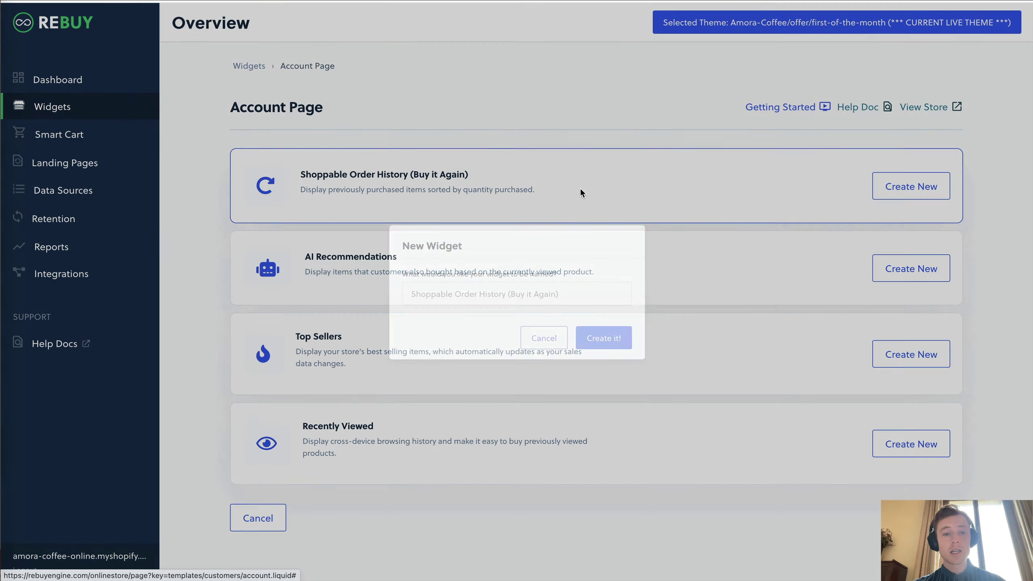
pyautogui.click(587, 292)
pyautogui.write('- Test')
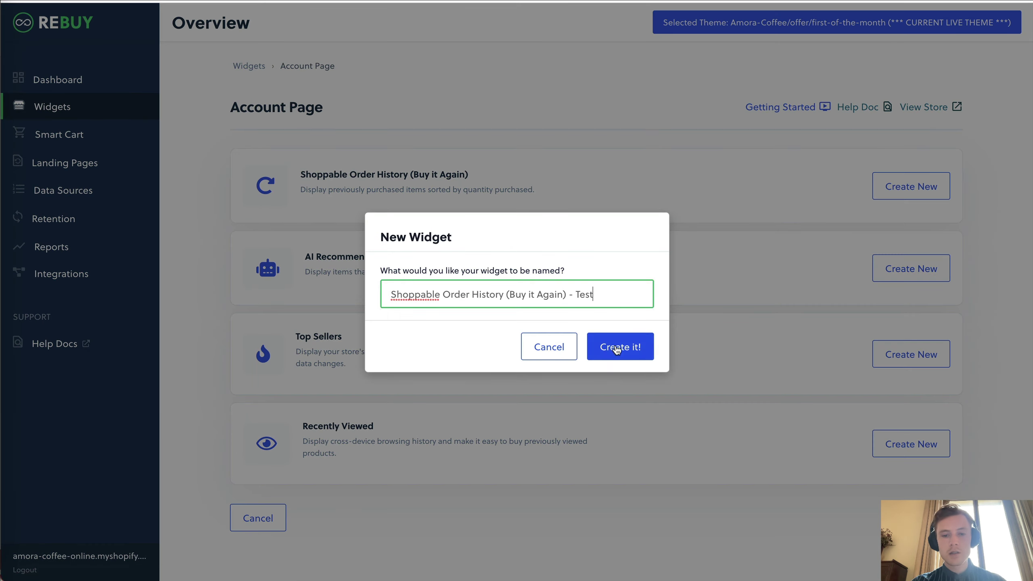
pyautogui.press('Return')
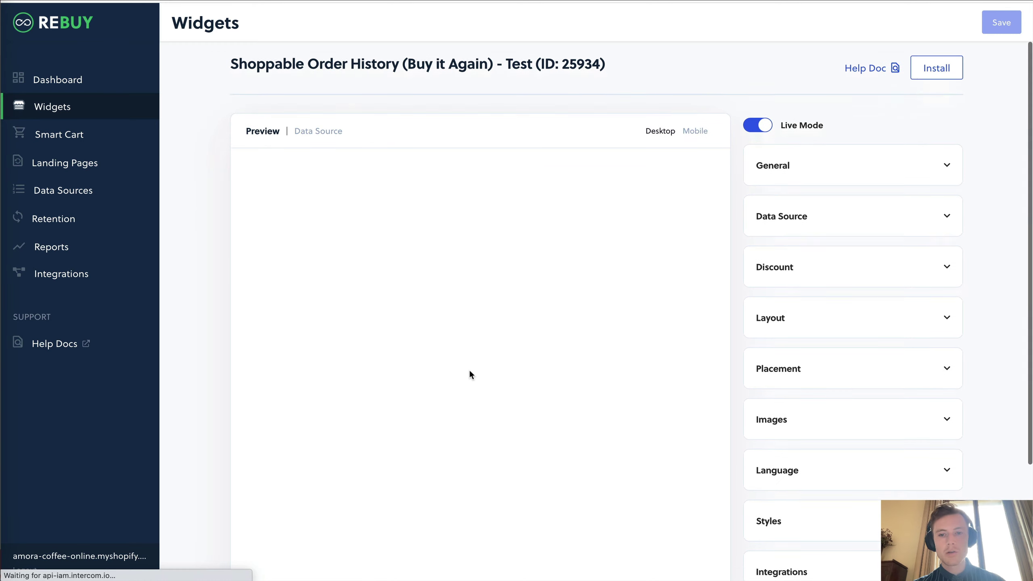
# - Examine the favorites preview and the available data sources, keeping "Account Page - Shoppable Order History (Buy it Again) - Test" selected
pyautogui.scroll(-3, 469, 369)
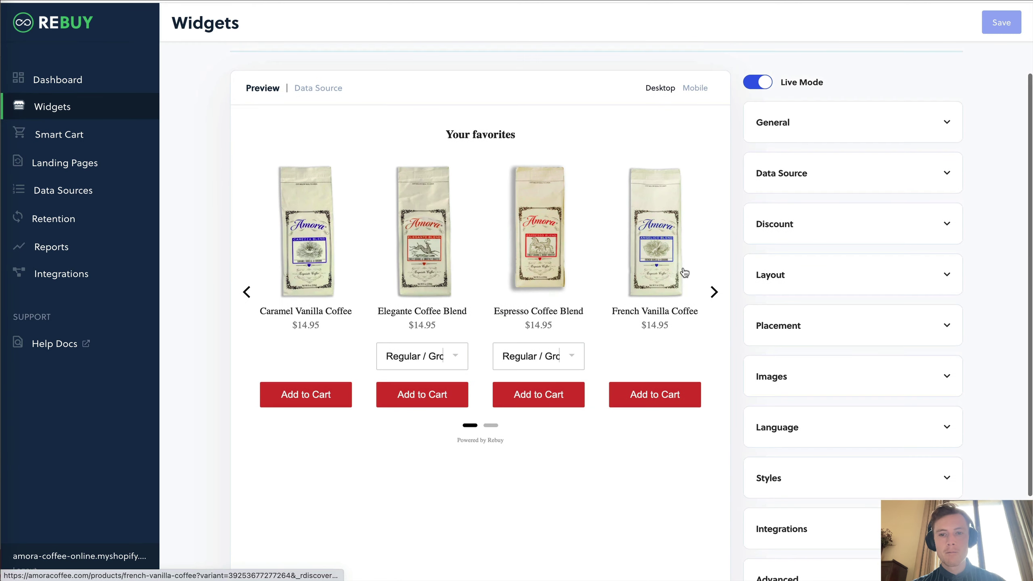
pyautogui.click(822, 173)
pyautogui.click(849, 233)
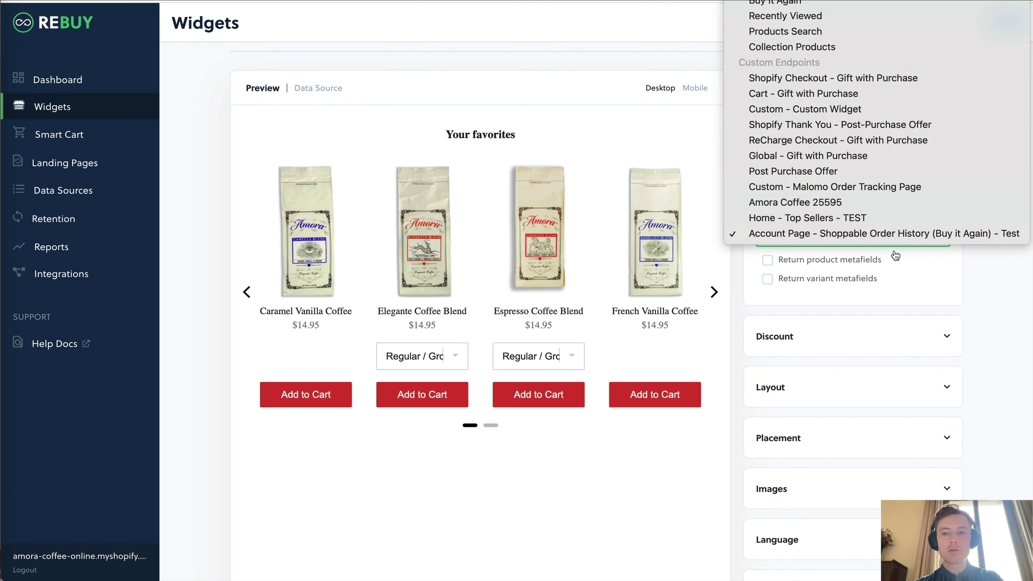
pyautogui.click(1010, 276)
pyautogui.scroll(3, 641, 288)
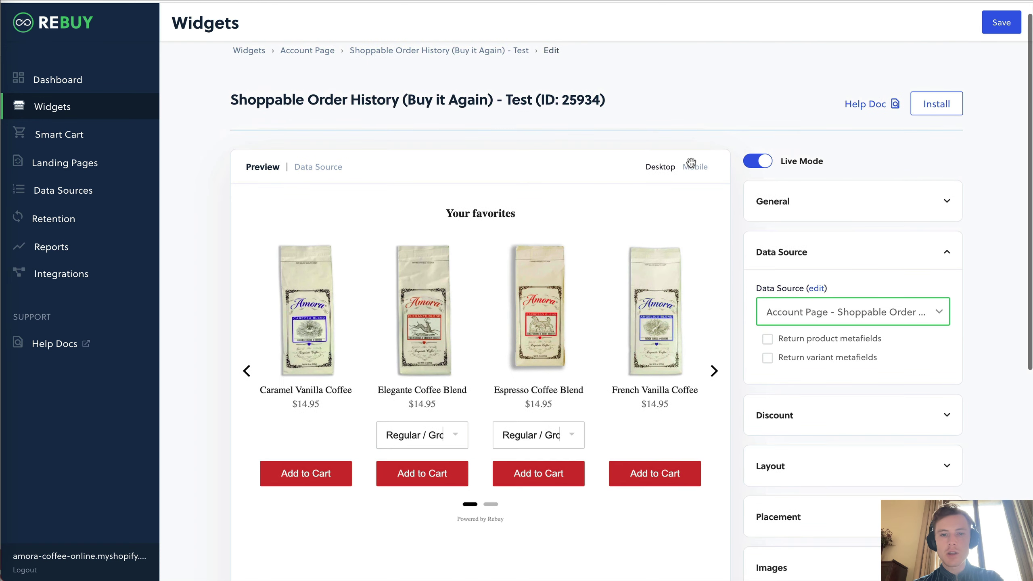
# - Look through the new widget's remaining settings, including Advanced, and highlight the manual installation code in the Placement section
pyautogui.scroll(-5, 719, 302)
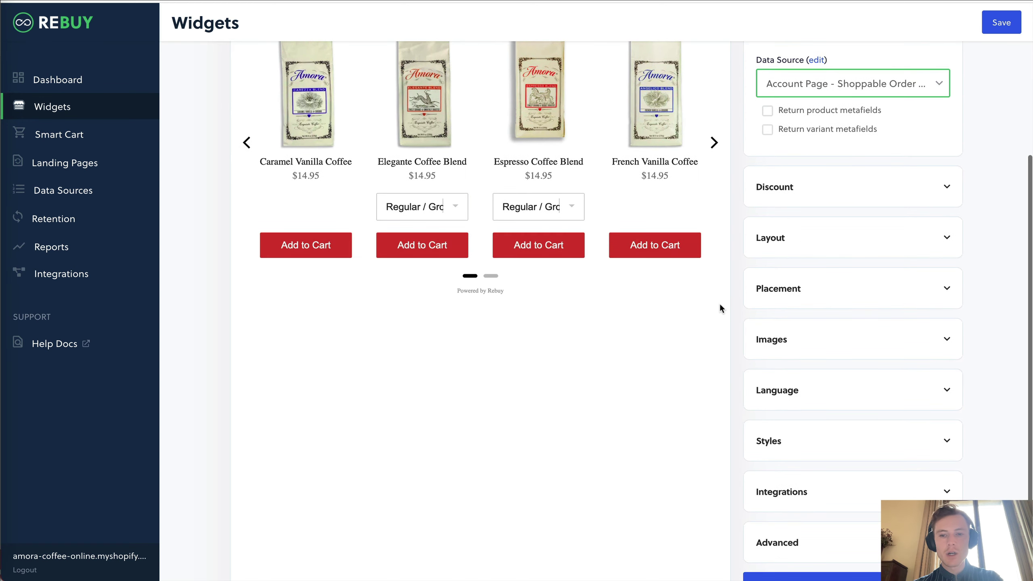
pyautogui.scroll(-3, 831, 271)
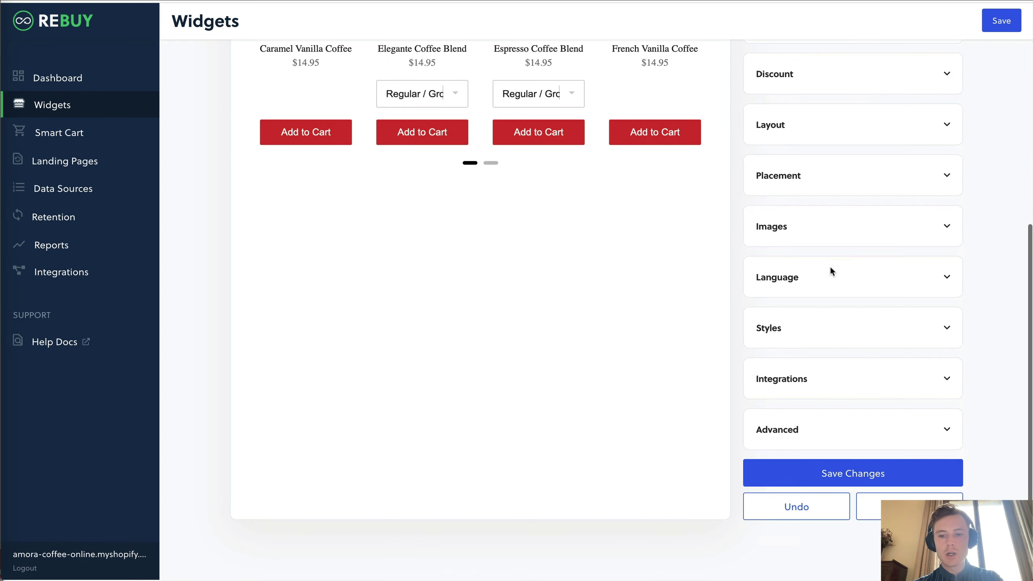
pyautogui.click(830, 431)
pyautogui.click(831, 419)
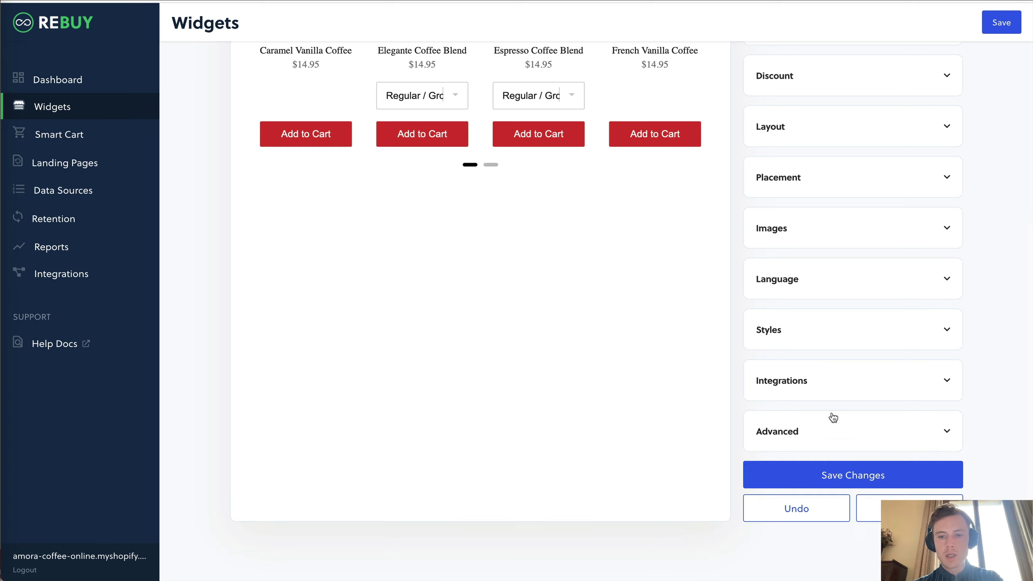
pyautogui.scroll(1, 820, 183)
pyautogui.click(821, 184)
pyautogui.scroll(-2, 820, 240)
pyautogui.moveTo(820, 243); pyautogui.dragTo(762, 215)
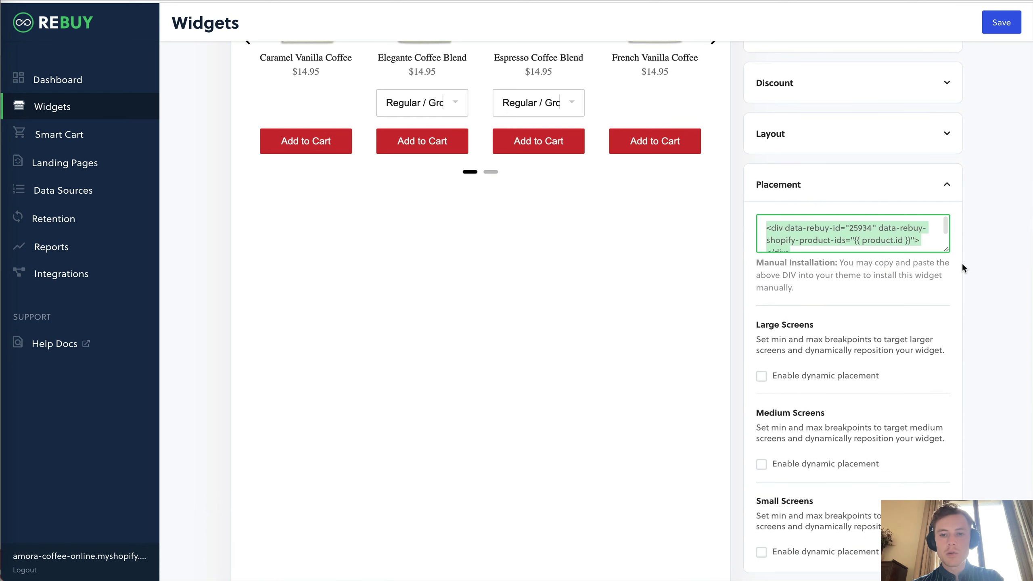
pyautogui.click(839, 202)
# - Go back to the Widgets overview and review the Thank You Page, Post-Purchase Offer and checkout cards
pyautogui.scroll(5, 845, 195)
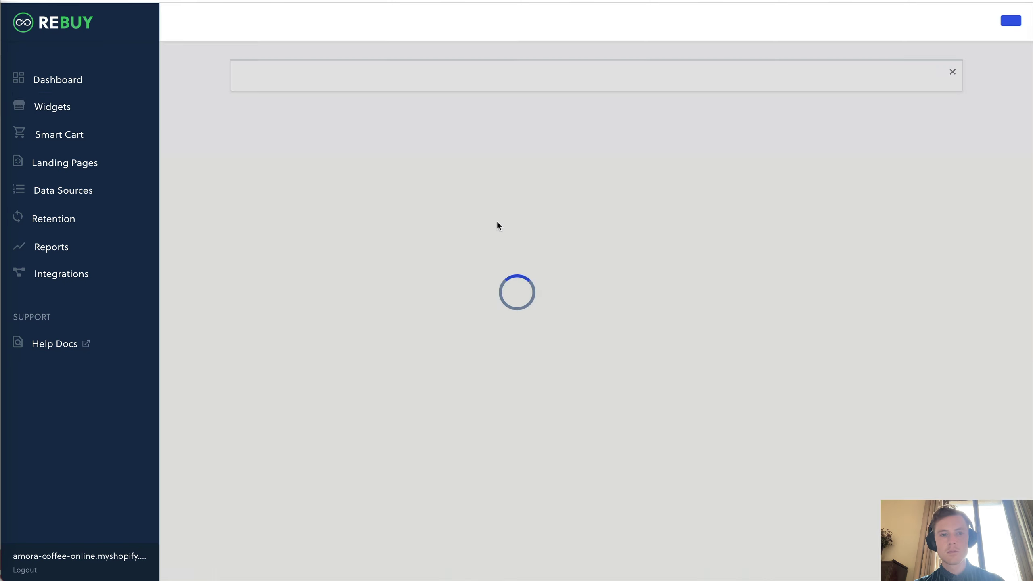
pyautogui.scroll(-8, 497, 225)
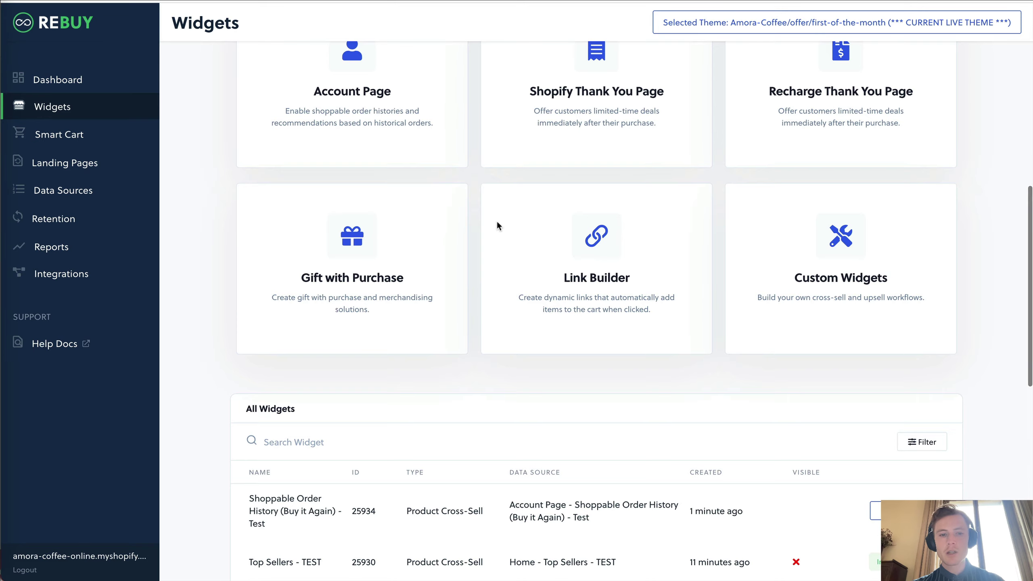
pyautogui.scroll(2, 496, 224)
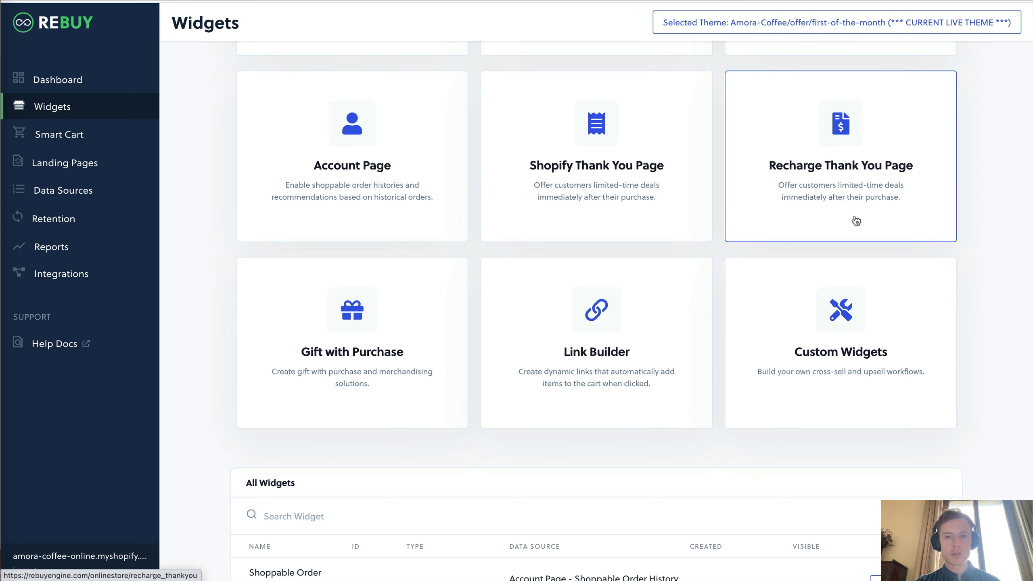
pyautogui.scroll(5, 856, 220)
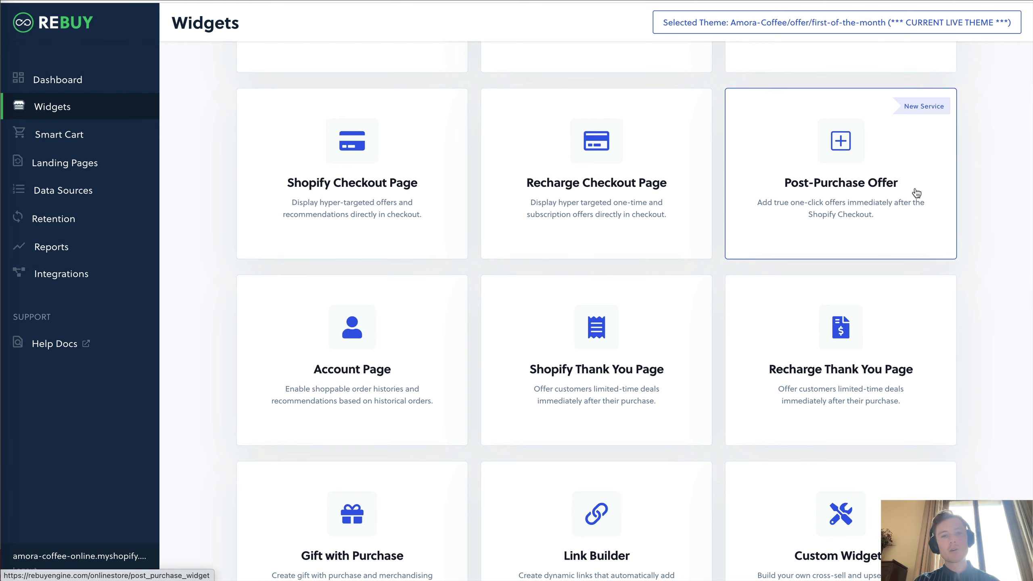
pyautogui.scroll(-4, 703, 224)
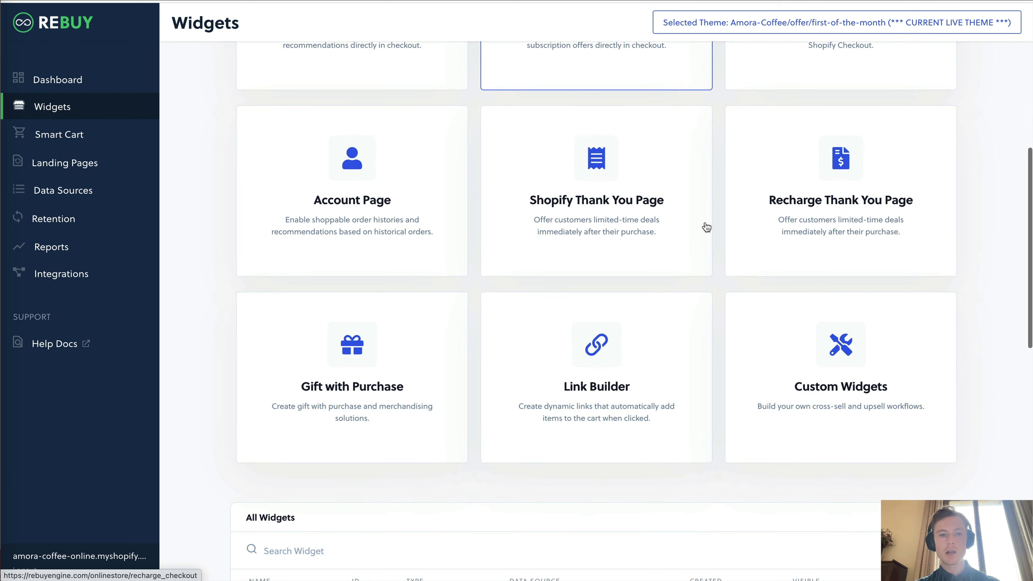
# - Open the existing Gift with Purchase widget and expand its Data Source settings
pyautogui.click(410, 362)
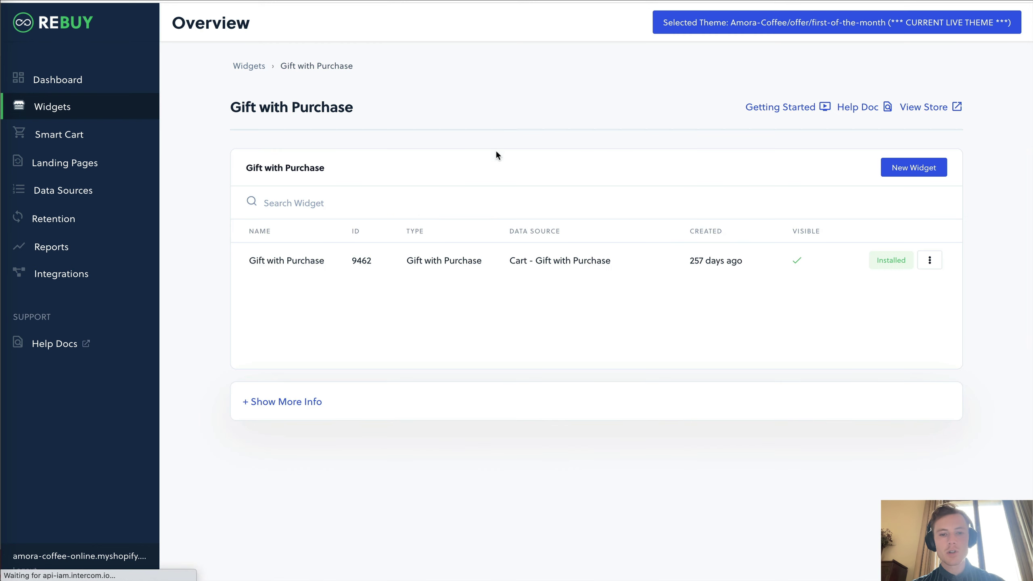
pyautogui.click(524, 264)
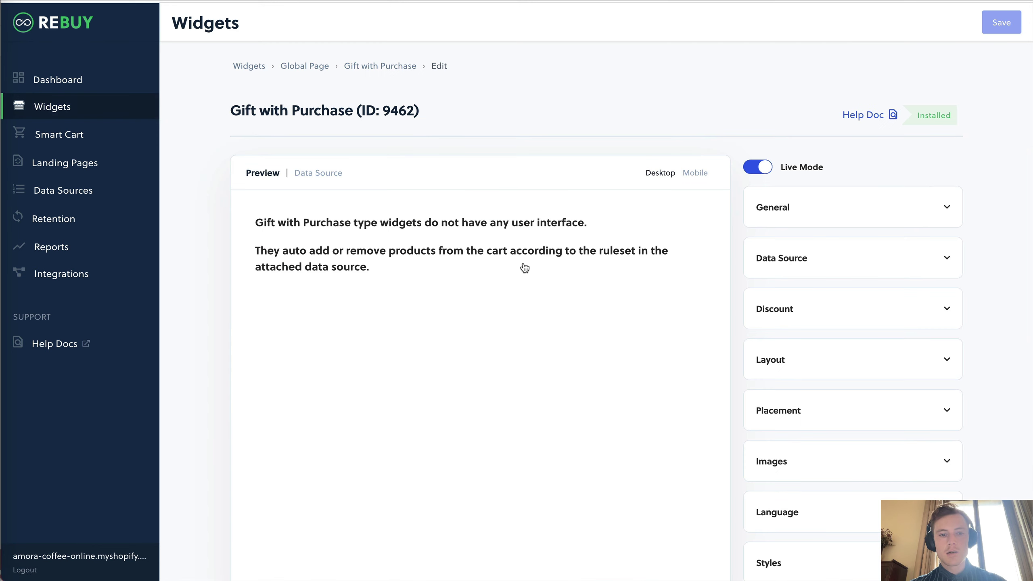
pyautogui.scroll(-3, 550, 205)
pyautogui.scroll(-2, 550, 205)
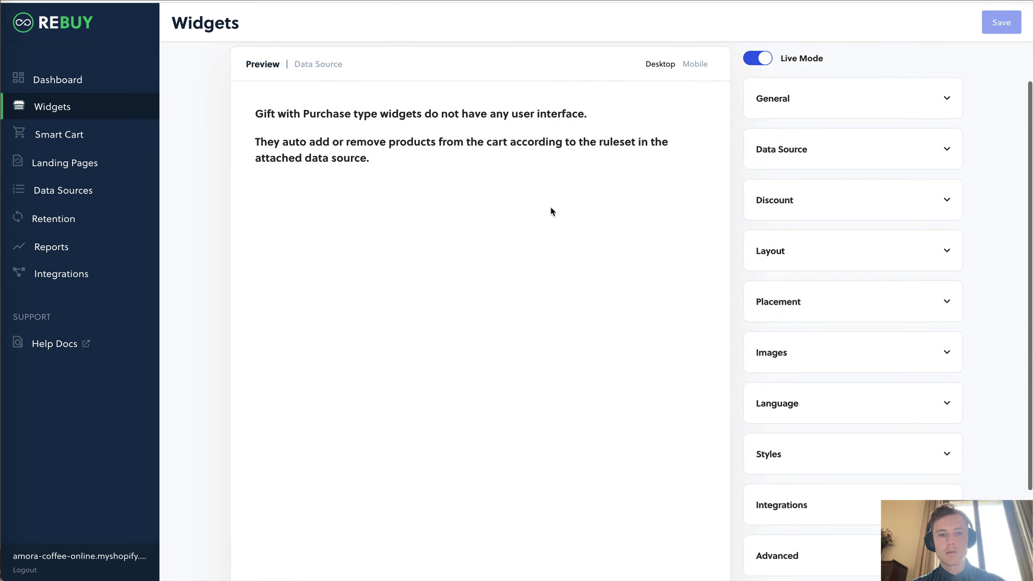
pyautogui.scroll(-2, 660, 214)
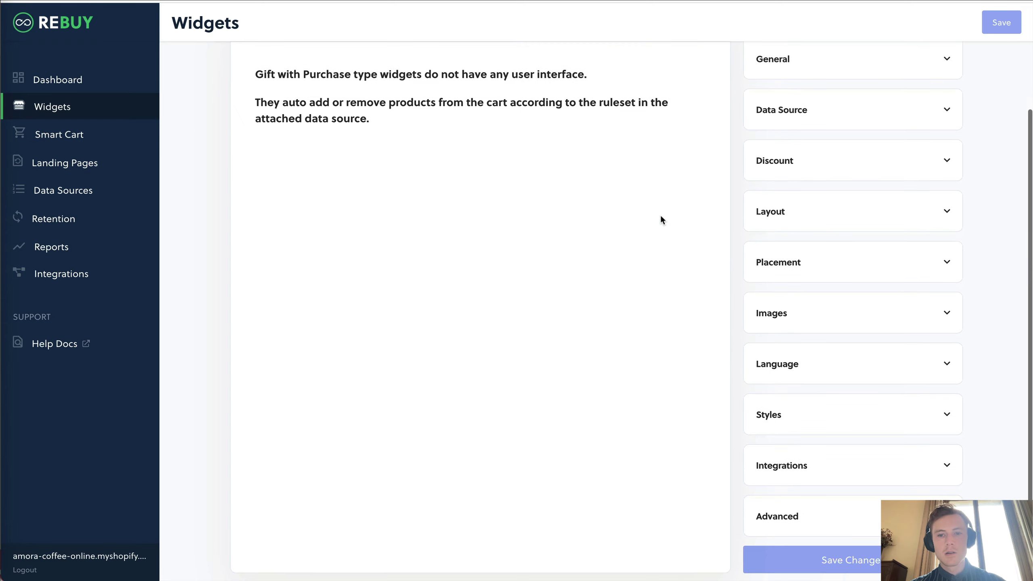
pyautogui.click(843, 118)
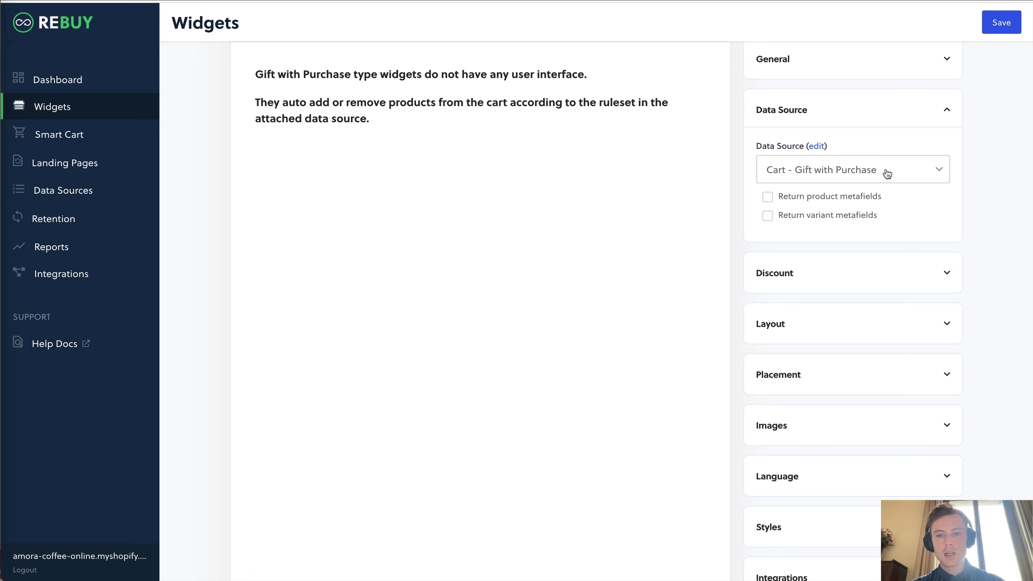
# - Read the note on how Gift with Purchase widgets work, and open the Cart - Gift with Purchase data source to examine its rules
pyautogui.scroll(3, 581, 189)
pyautogui.scroll(2, 581, 189)
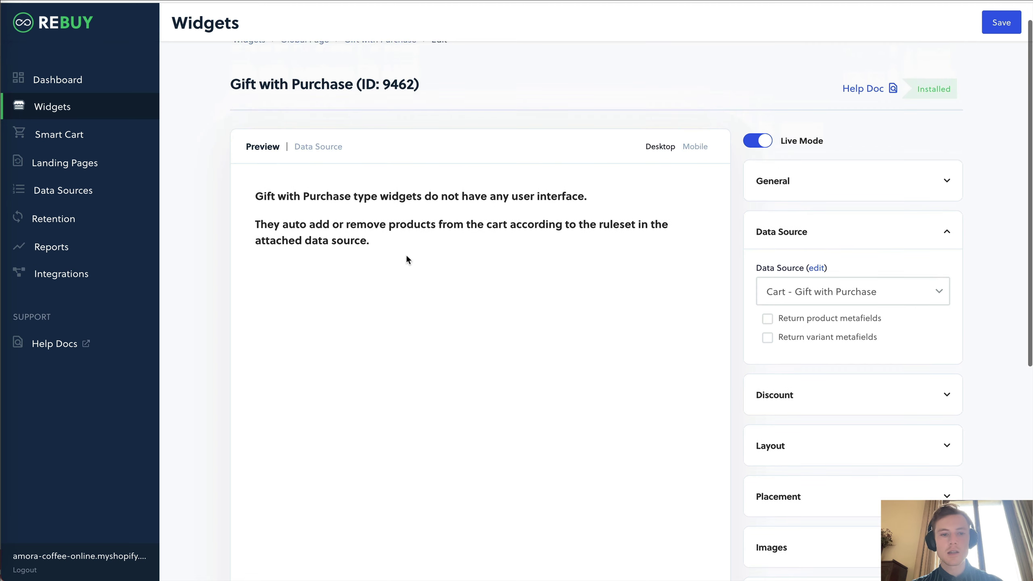
pyautogui.moveTo(408, 257); pyautogui.dragTo(665, 196)
pyautogui.click(665, 196)
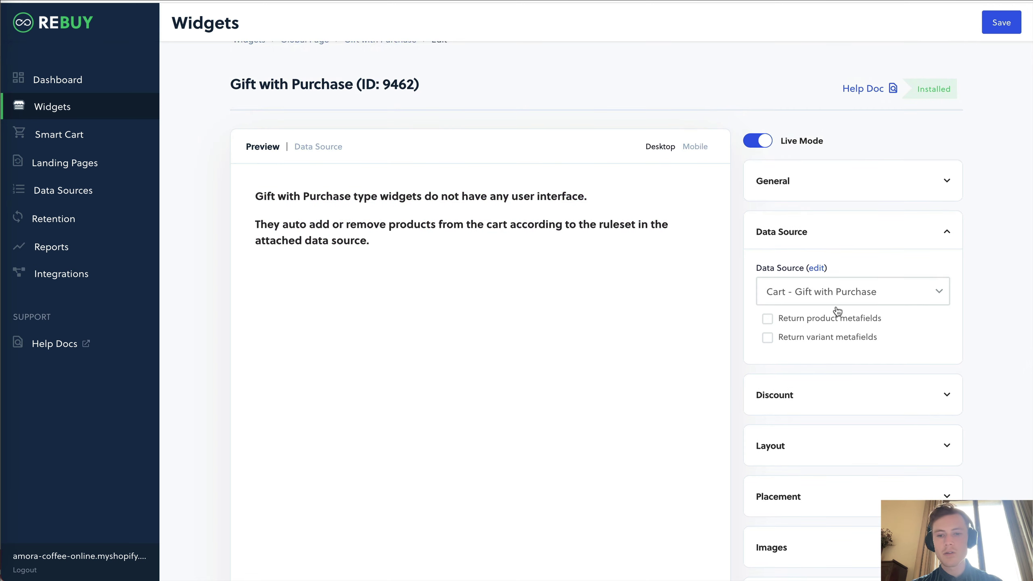
pyautogui.click(815, 268)
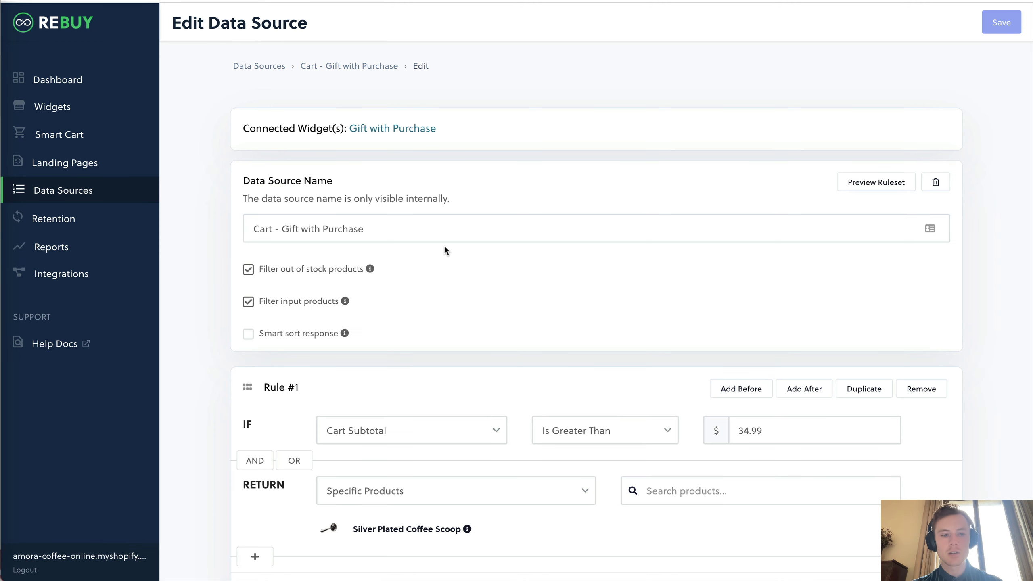
pyautogui.scroll(-4, 443, 248)
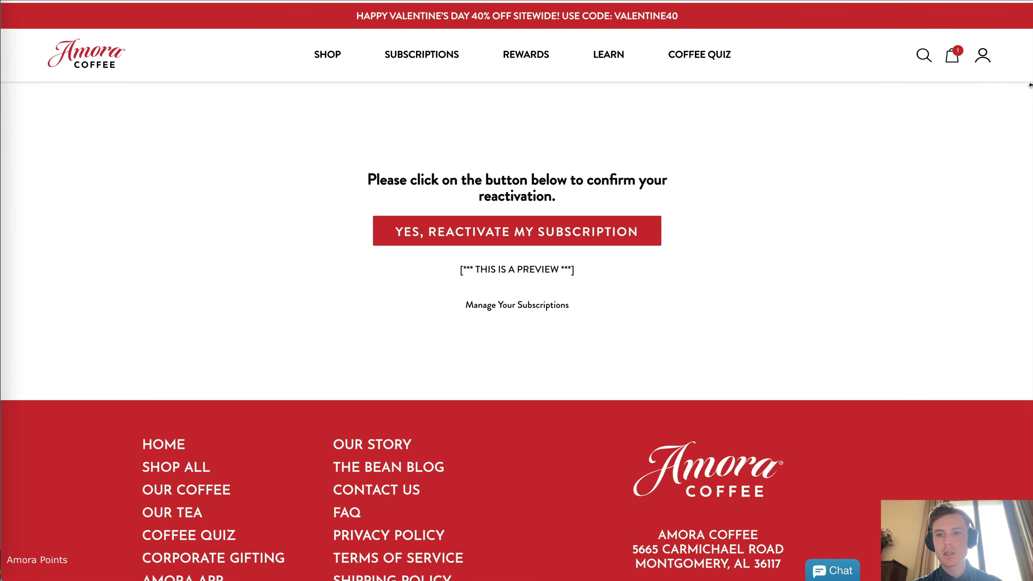
# - In the Amora storefront cart, set the Southern Pecan Coffee quantity to 3, 2 and 3 again to test the free gift threshold
pyautogui.click(951, 55)
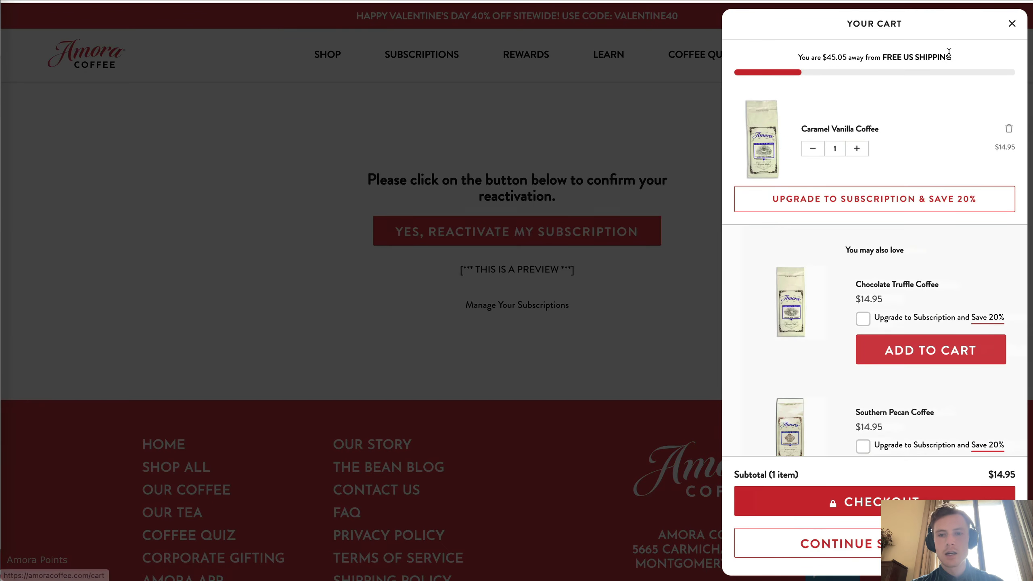
pyautogui.click(857, 148)
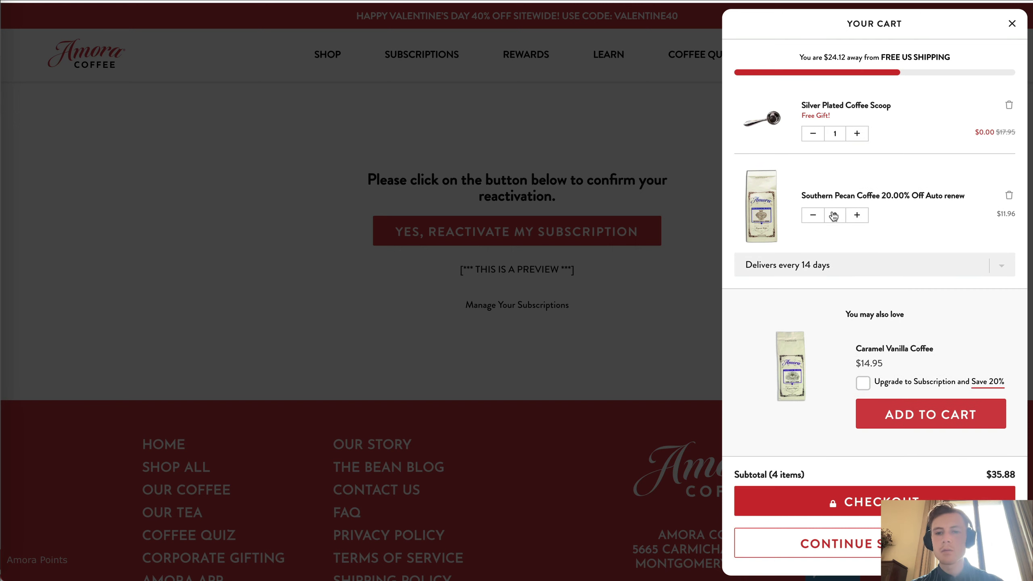
pyautogui.click(813, 215)
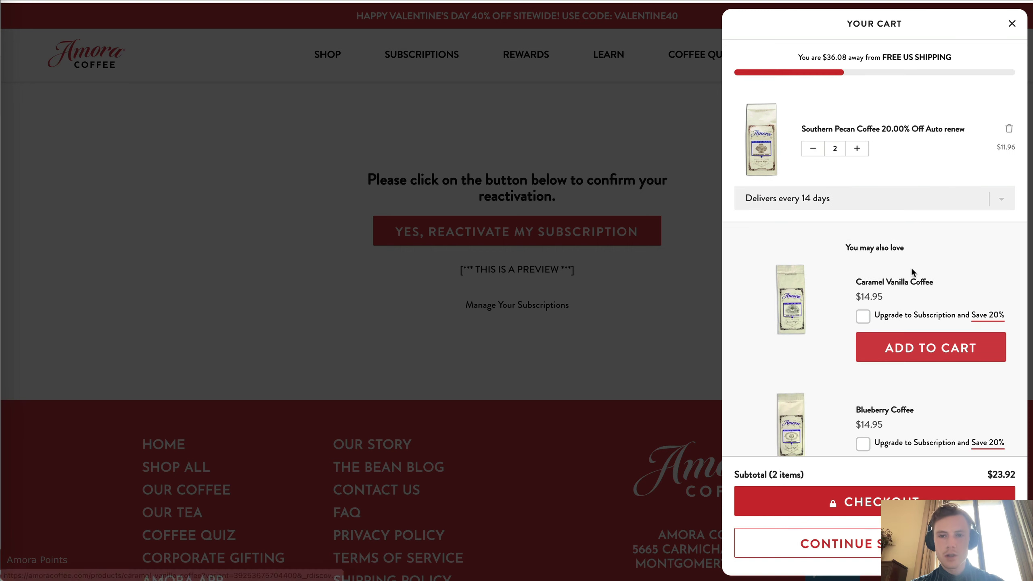
pyautogui.click(856, 149)
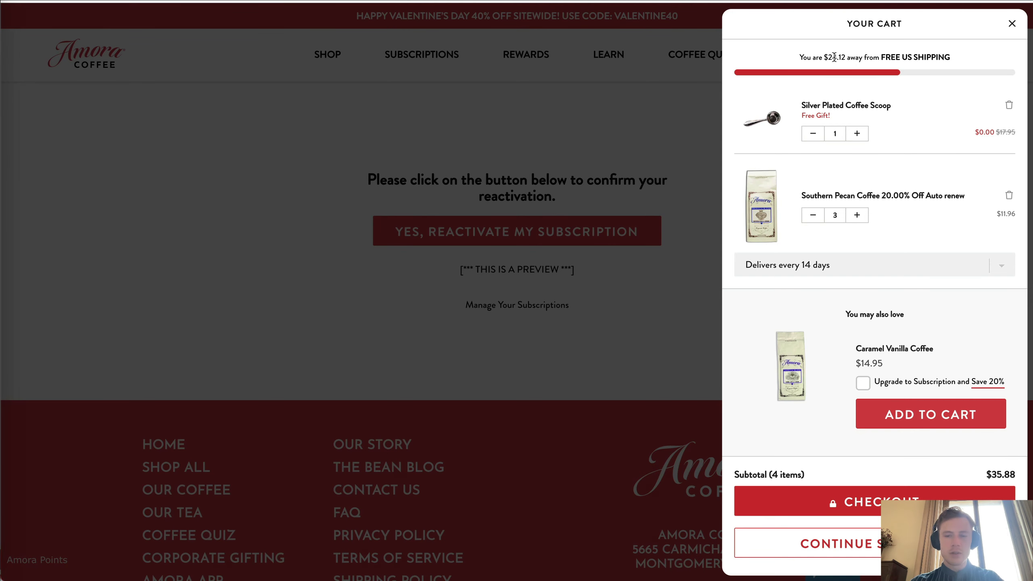
pyautogui.moveTo(811, 57); pyautogui.dragTo(991, 54)
pyautogui.click(991, 55)
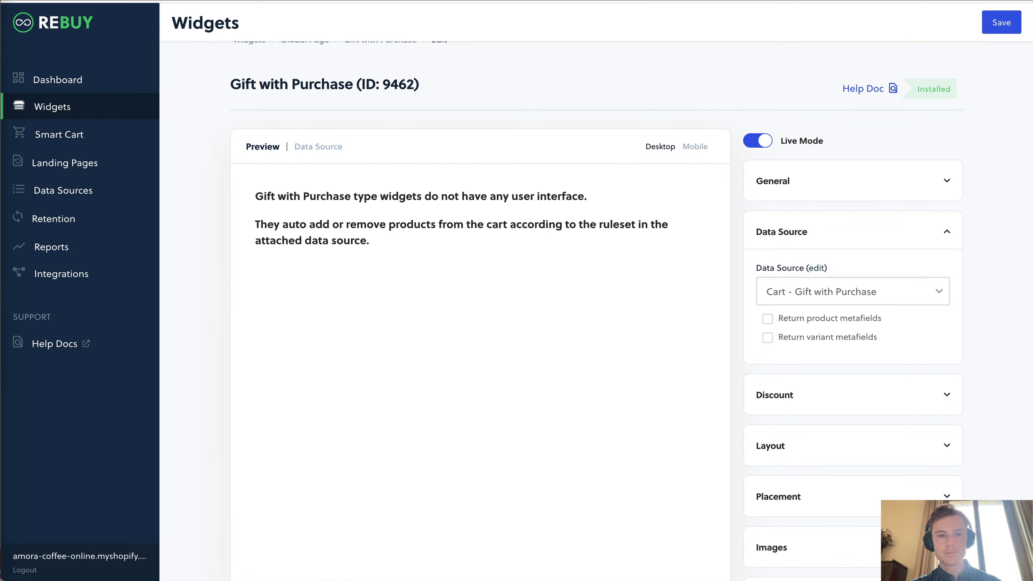
# - Return from the Gift with Purchase widget to the Widgets overview and scan all widget categories
pyautogui.scroll(1, 305, 113)
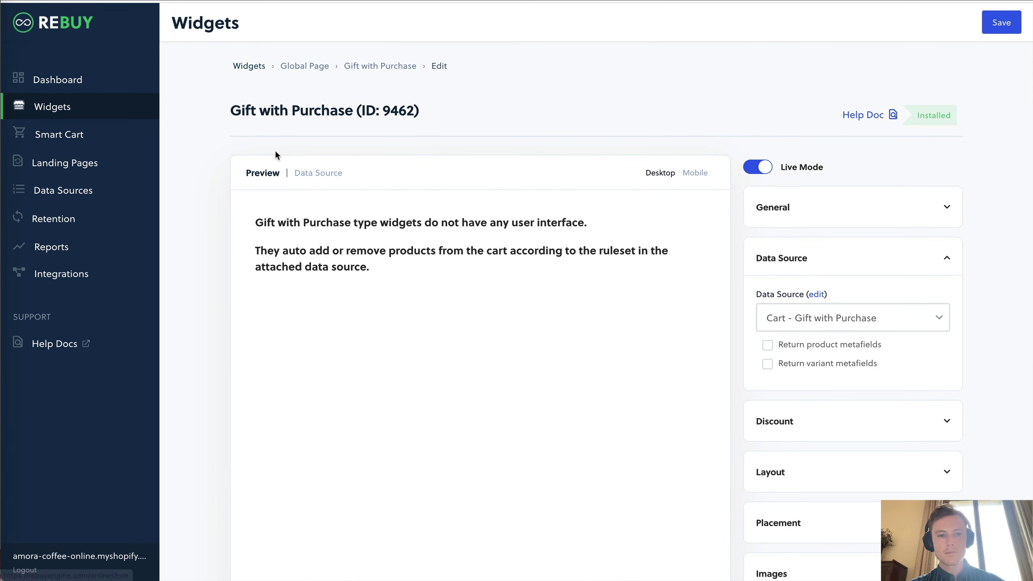
pyautogui.click(276, 62)
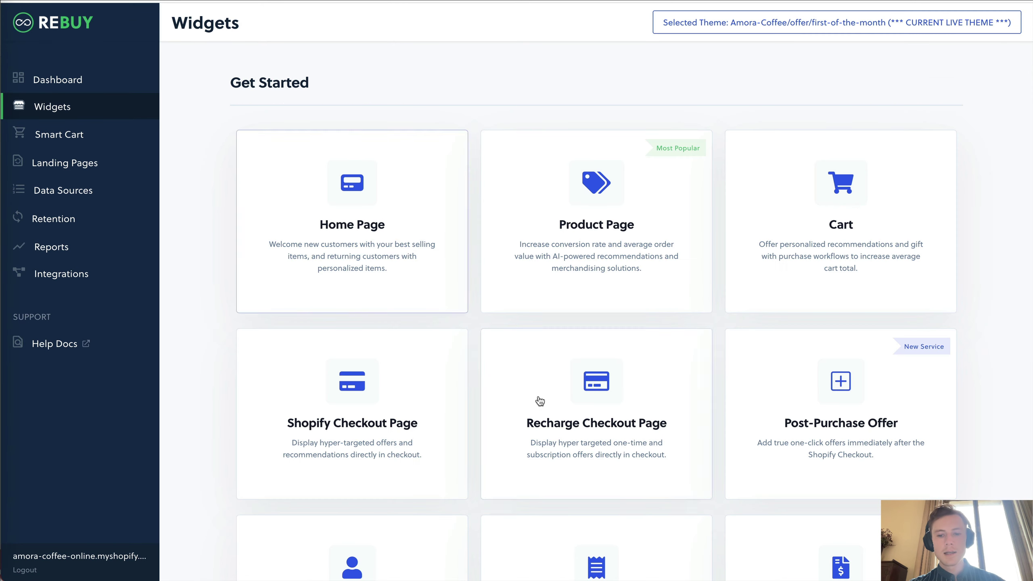
pyautogui.scroll(-10, 538, 401)
pyautogui.scroll(9, 539, 401)
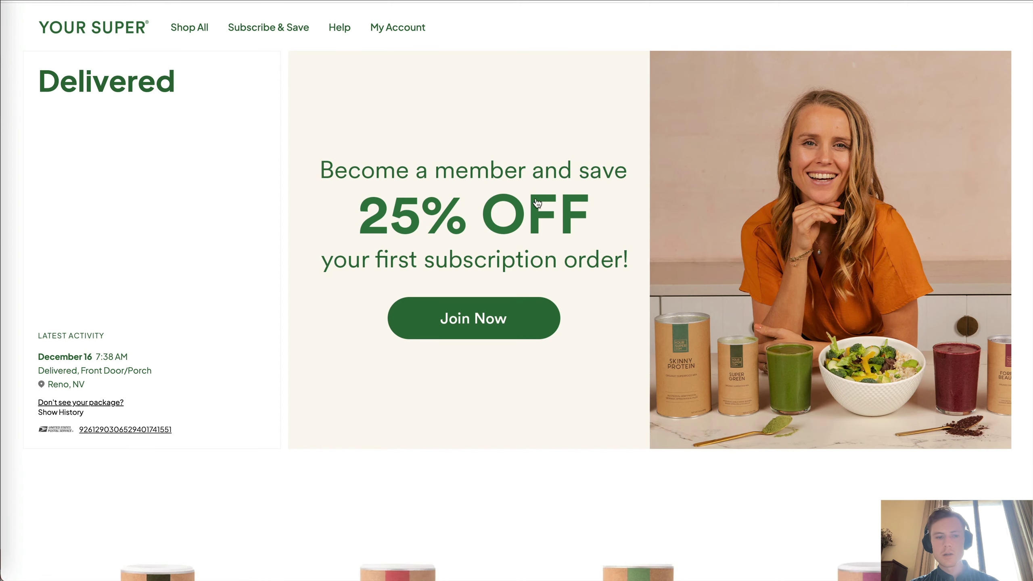
# - Switch to the Your Super order tracking page and examine its delivery status and recommended products with subscription upgrades
pyautogui.scroll(-10, 537, 202)
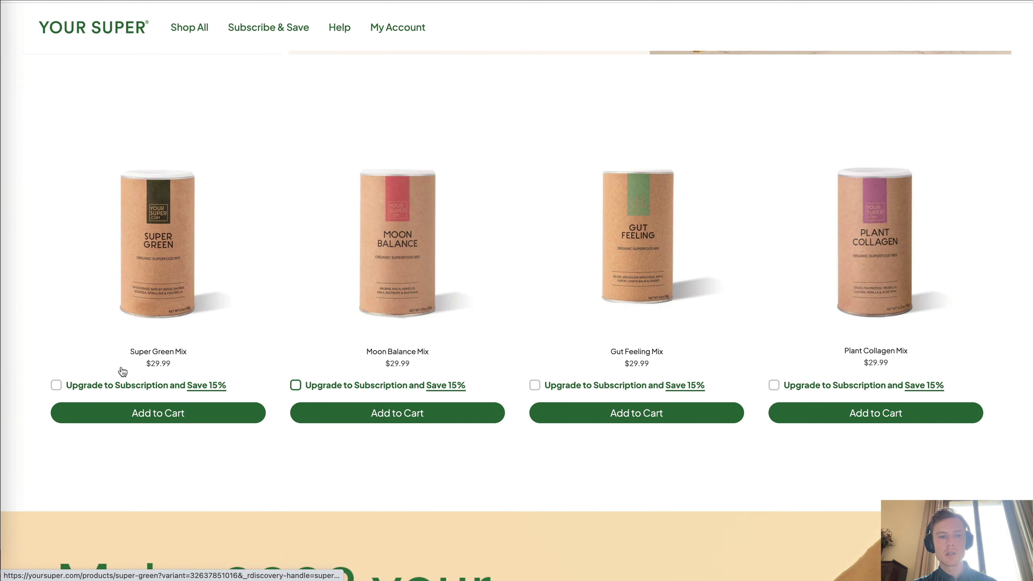
pyautogui.scroll(10, 358, 210)
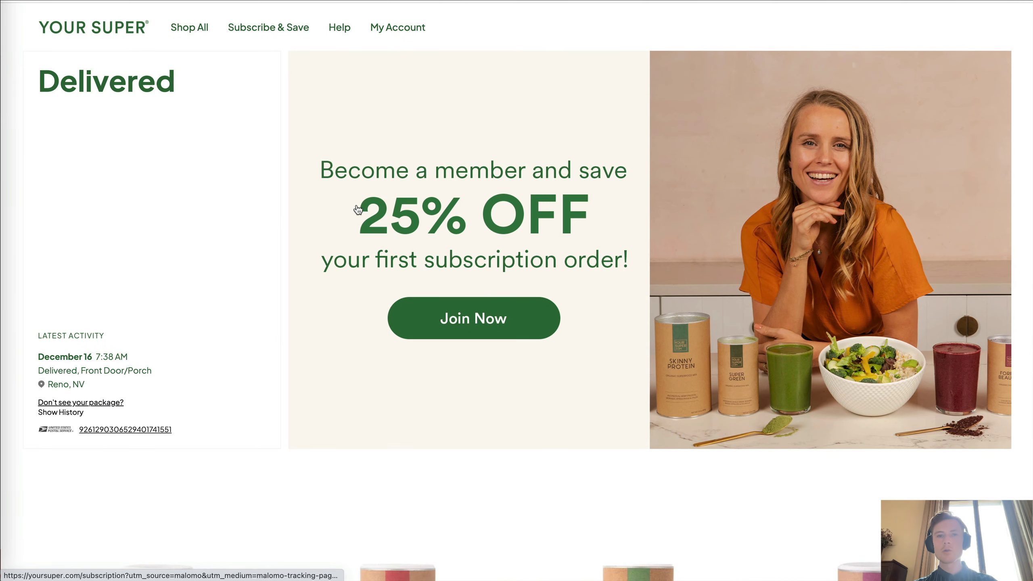
pyautogui.scroll(-2, 358, 210)
pyautogui.scroll(2, 357, 210)
pyautogui.scroll(-10, 357, 209)
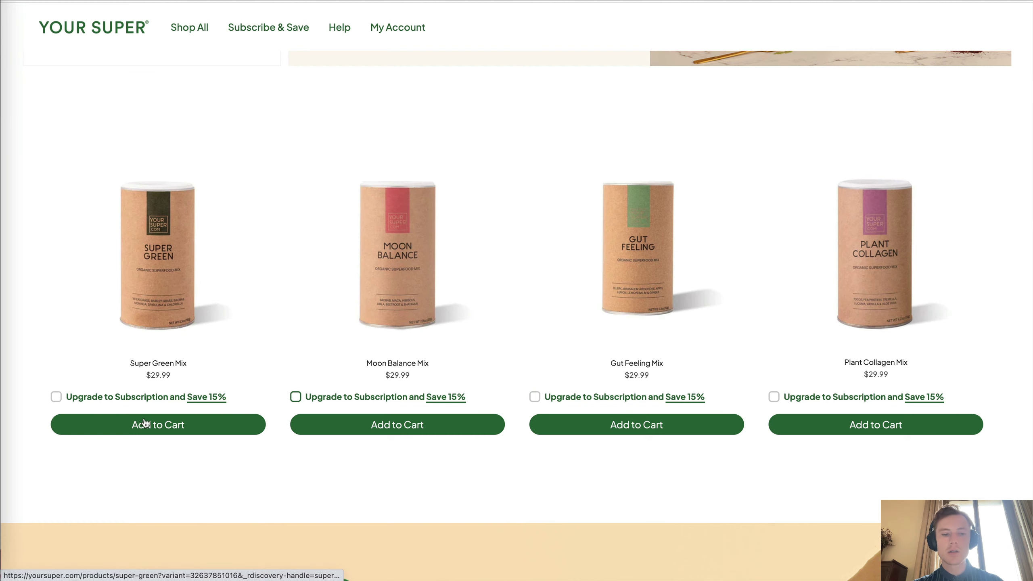
# - Turn the subscription upgrade for Super Green Mix on and off again on the Your Super order tracking page
pyautogui.click(100, 401)
pyautogui.click(75, 398)
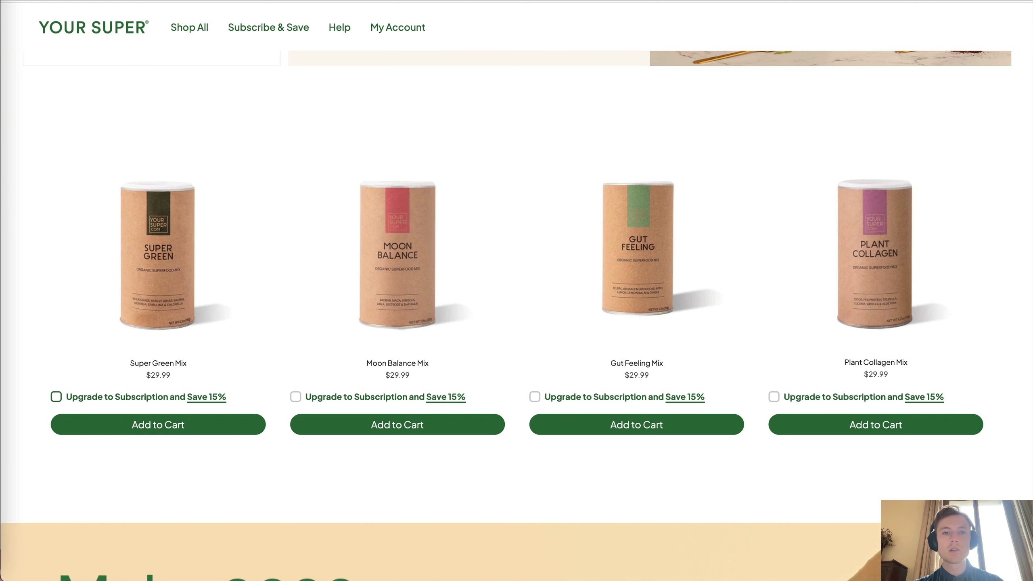
# - Switch back to Rebuy, open Link Builder and review the Recharge checkout, Shopify checkout and Shopify cart page link creators
pyautogui.hotkey('ctrl', 'Tab')
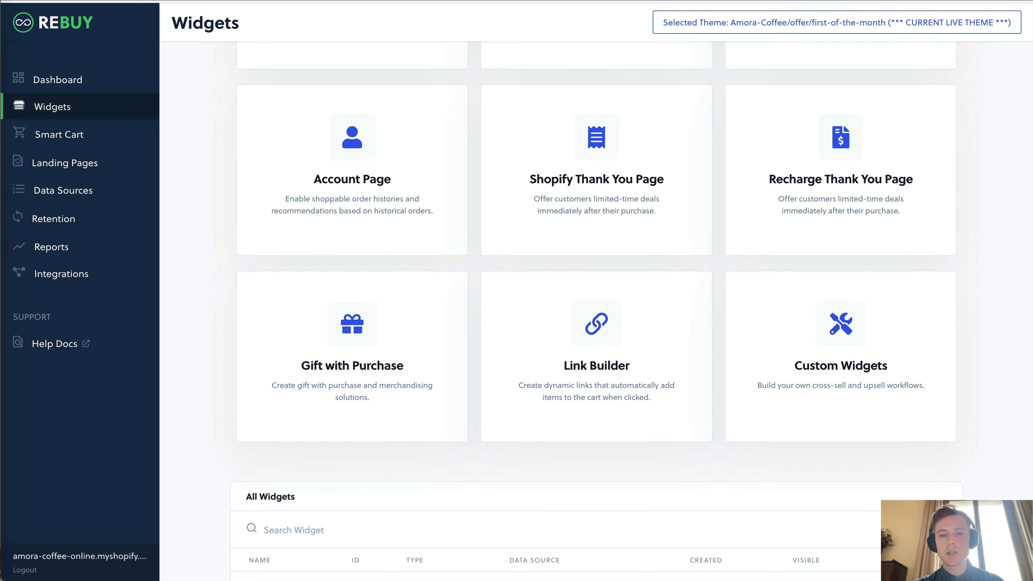
pyautogui.click(574, 315)
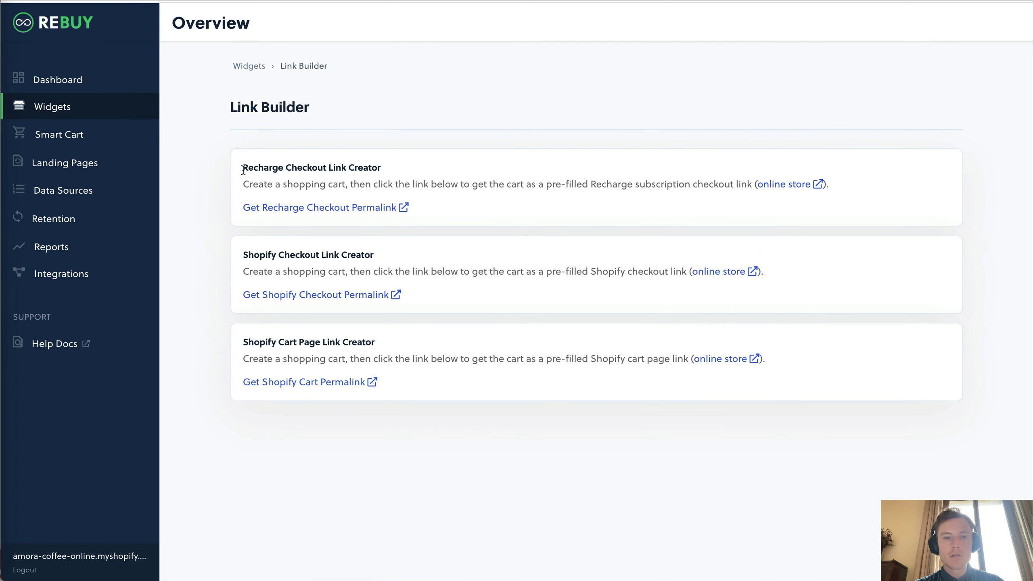
pyautogui.moveTo(243, 169); pyautogui.dragTo(408, 172)
pyautogui.click(409, 172)
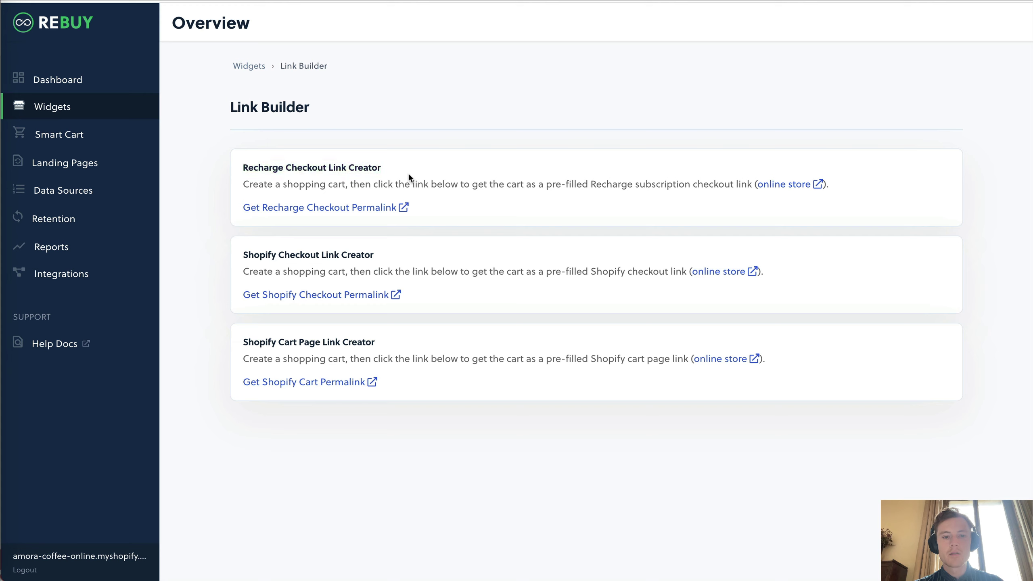
pyautogui.moveTo(234, 257); pyautogui.dragTo(430, 256)
pyautogui.click(430, 256)
pyautogui.moveTo(235, 346); pyautogui.dragTo(411, 346)
pyautogui.click(411, 346)
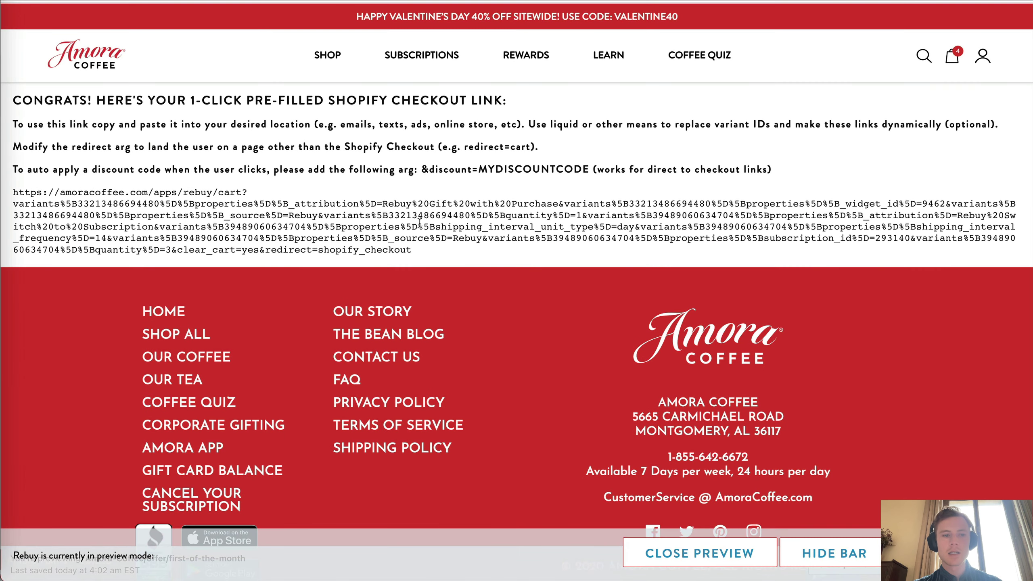
# - Examine the generated pre-filled Shopify checkout link and its discount argument instructions, and close that storefront page
pyautogui.moveTo(430, 257); pyautogui.dragTo(6, 193)
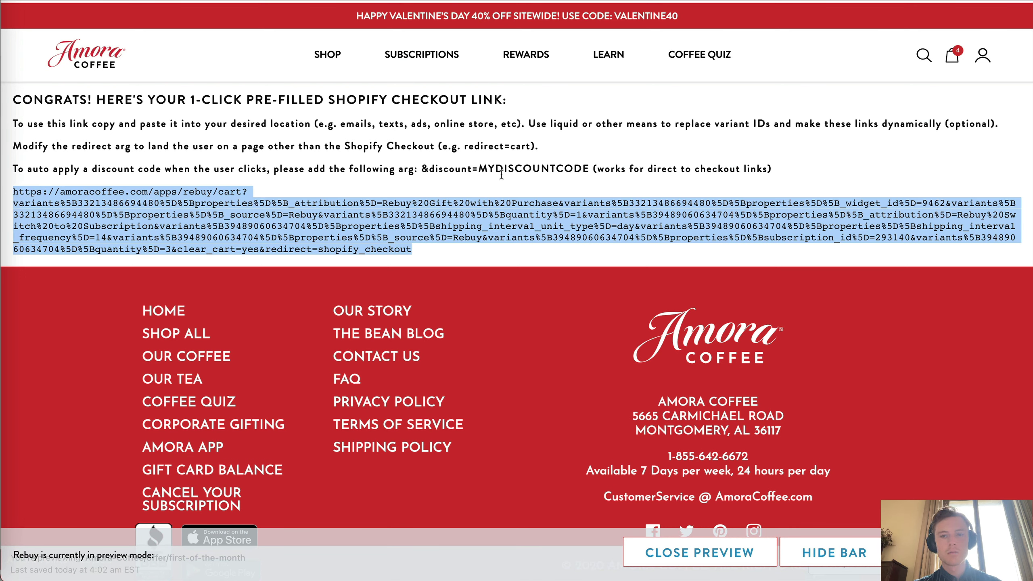
pyautogui.click(717, 174)
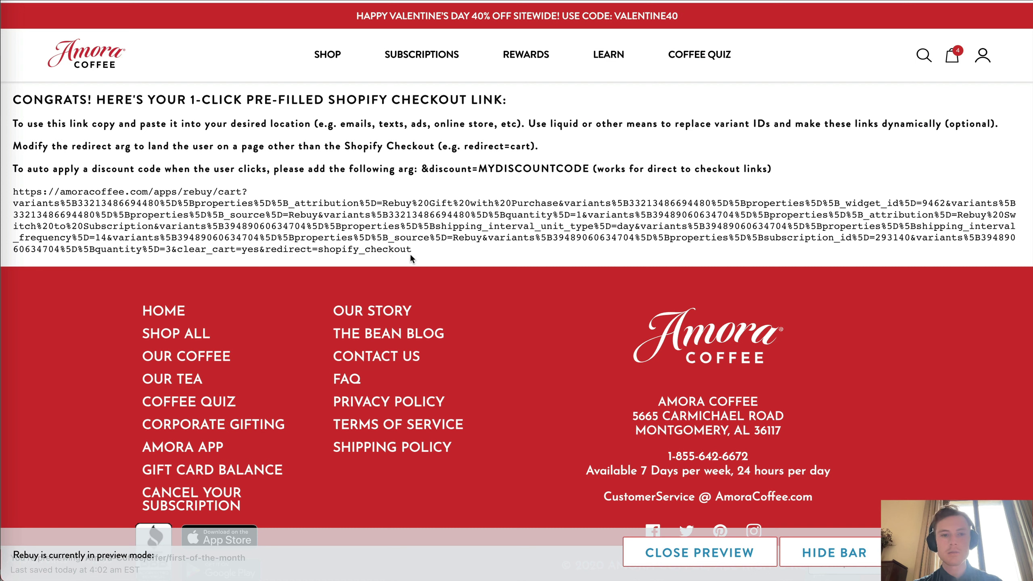
pyautogui.press('super+w')
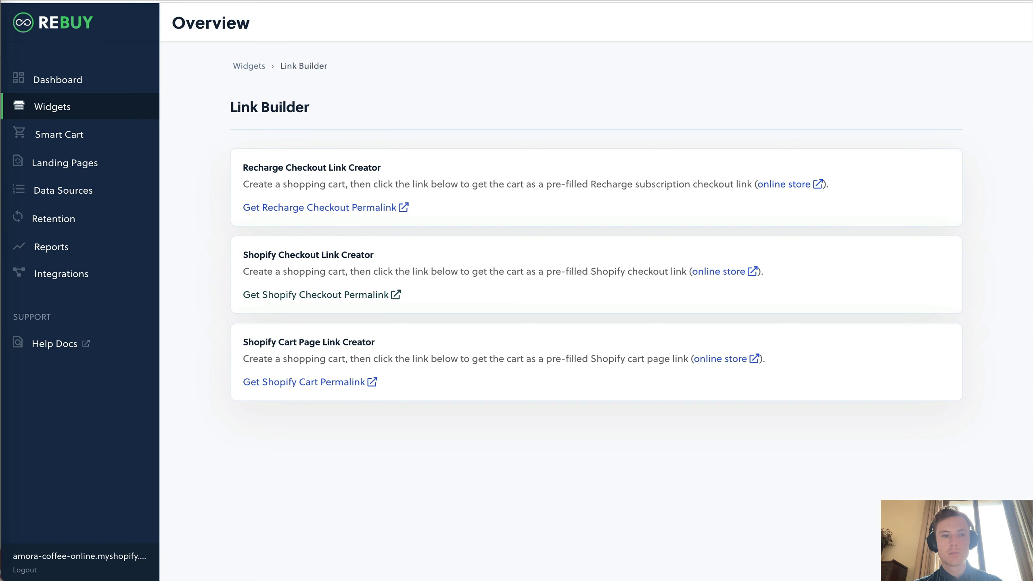
# - Return to the Widgets overview and open the Smart Cart settings
pyautogui.click(84, 103)
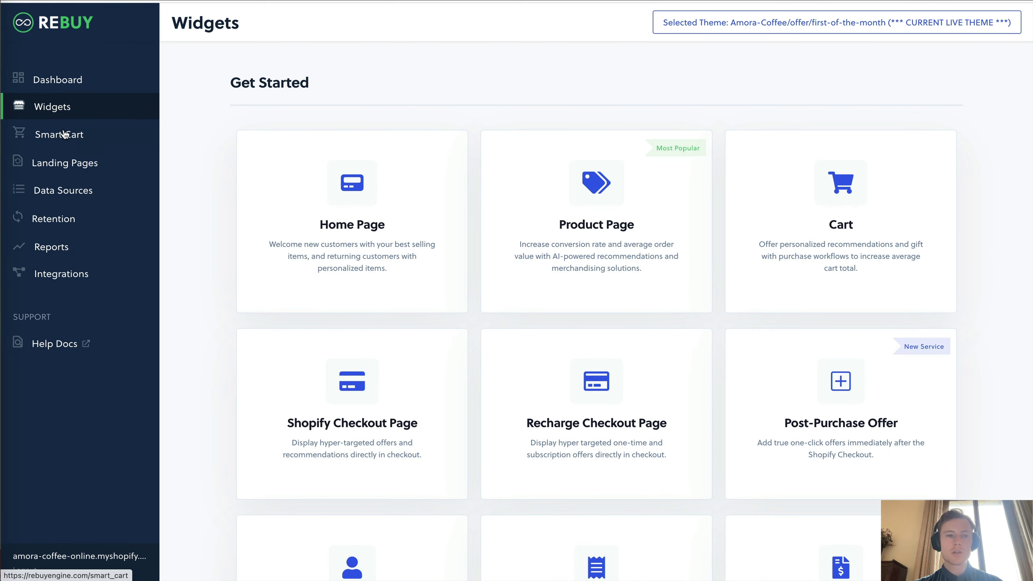
pyautogui.click(64, 135)
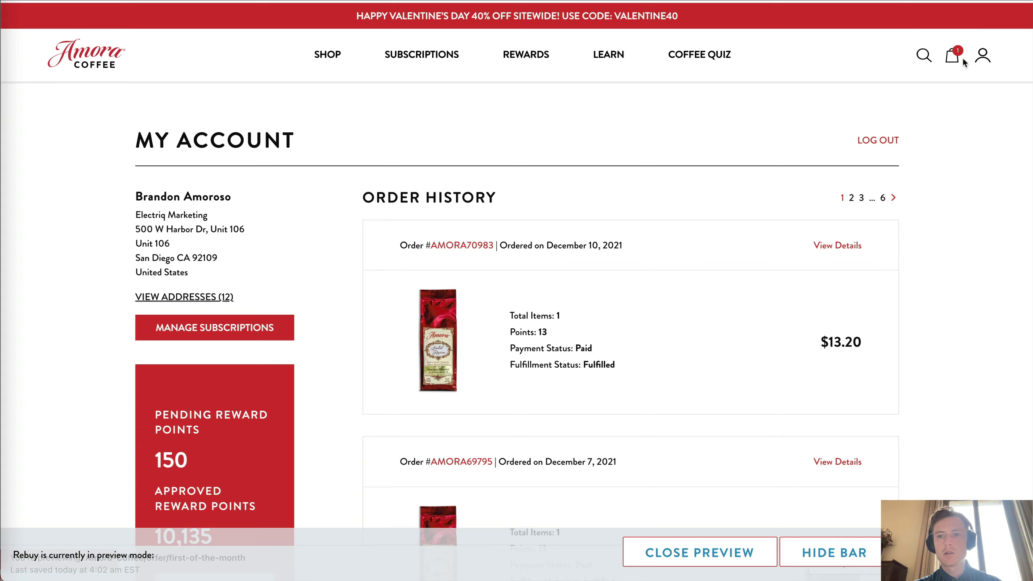
# - Open the Amora storefront cart, hide the preview bar and switch Southern Pecan Coffee from subscription delivery to One-time only
pyautogui.click(956, 60)
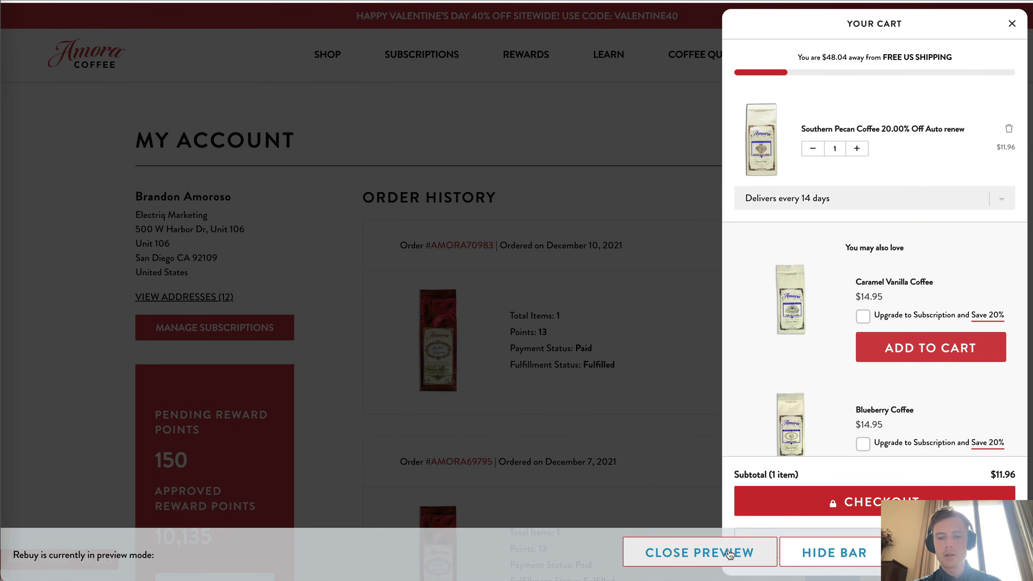
pyautogui.click(818, 555)
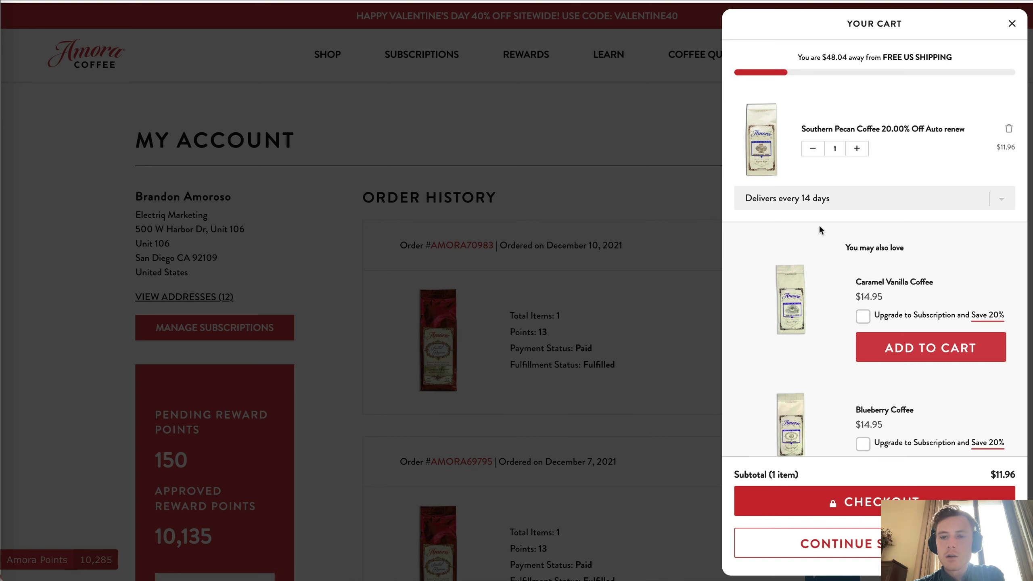
pyautogui.click(809, 196)
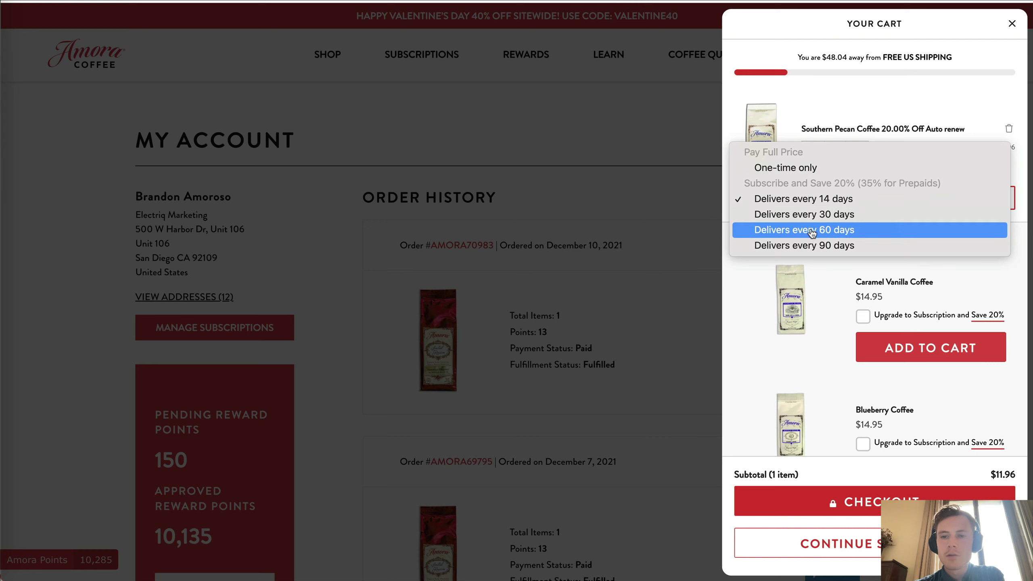
pyautogui.click(800, 174)
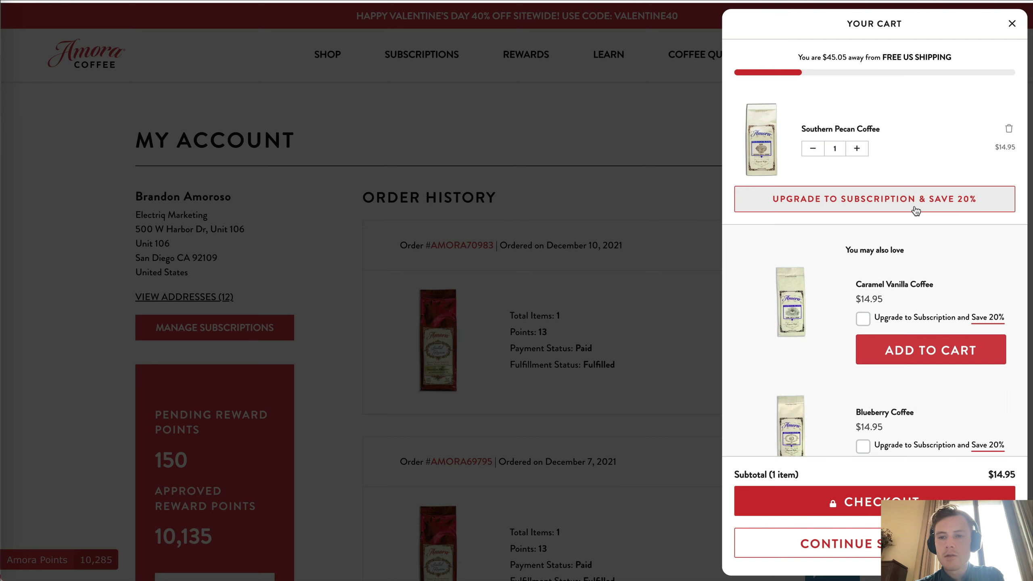
# - Turn the subscription upgrade for the recommended Caramel Vanilla Coffee on and off again in the cart
pyautogui.scroll(-2, 915, 211)
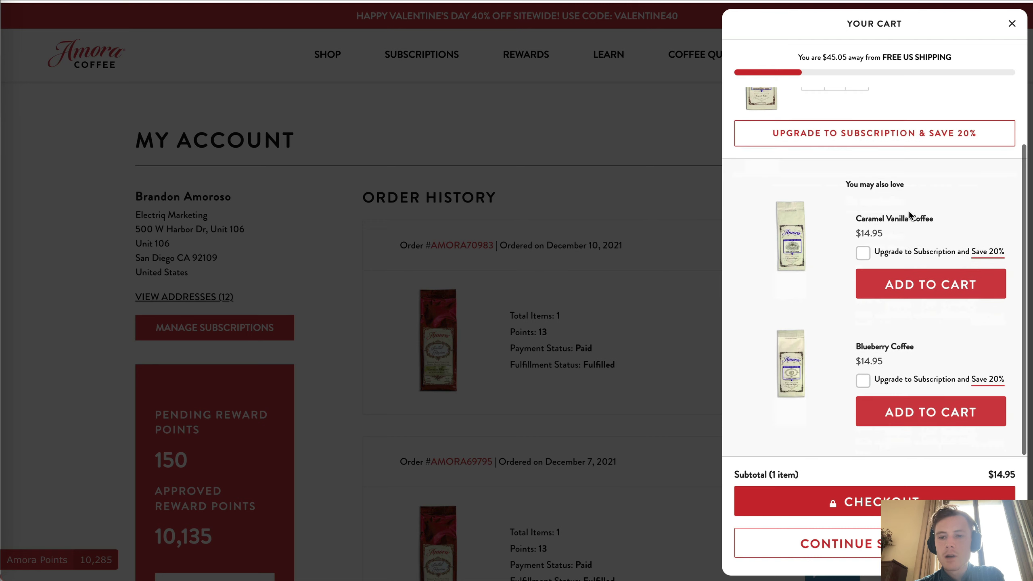
pyautogui.click(863, 253)
pyautogui.click(863, 254)
pyautogui.scroll(2, 867, 256)
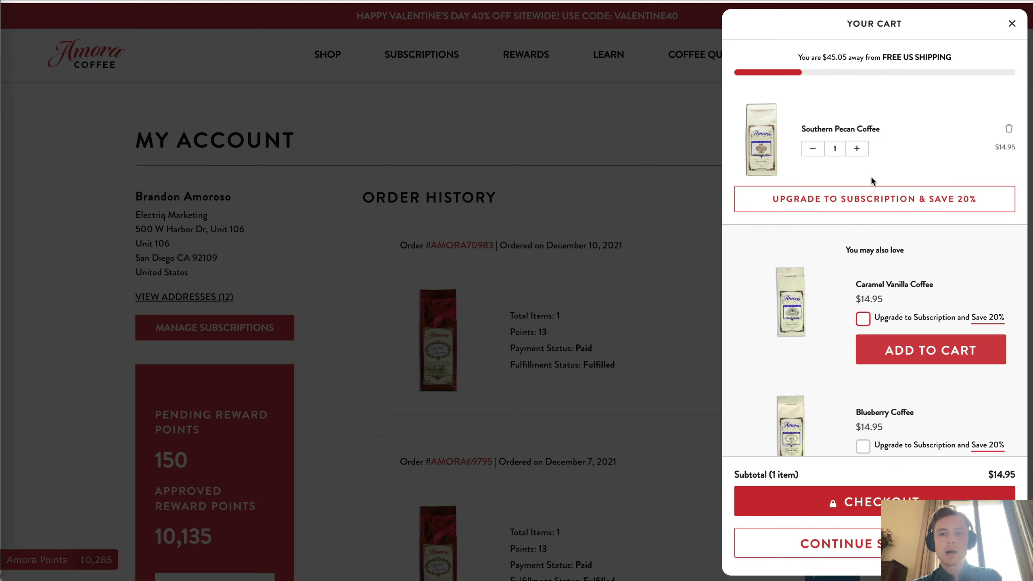
# - Raise the Southern Pecan Coffee quantity to 3 and check the free shipping progress message
pyautogui.click(857, 148)
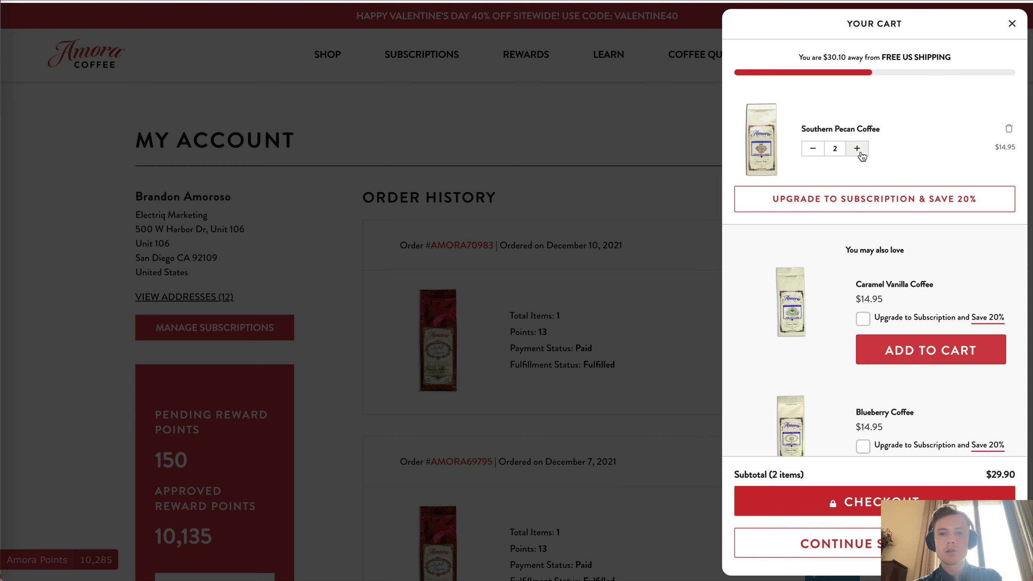
pyautogui.moveTo(797, 57); pyautogui.dragTo(984, 75)
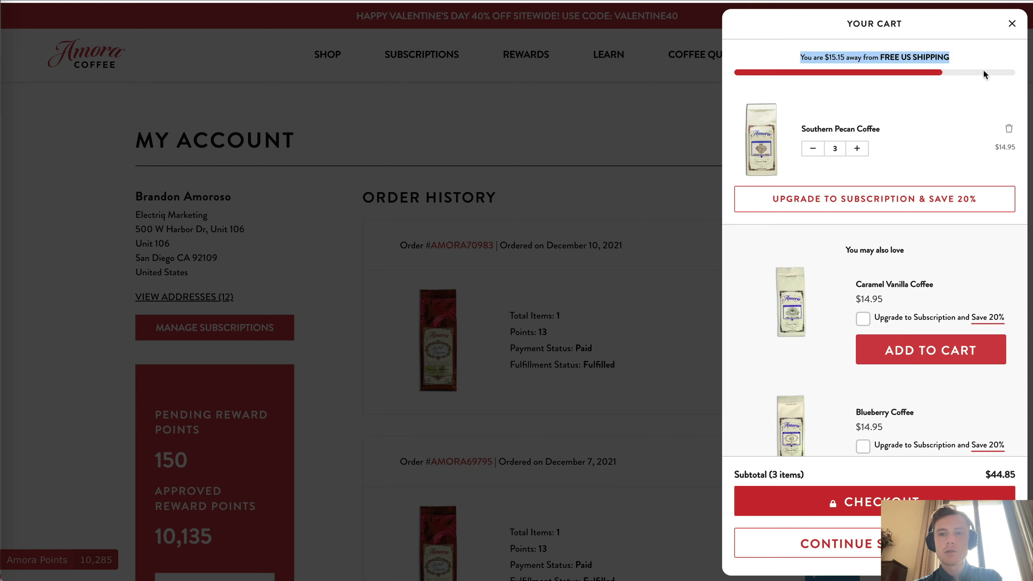
pyautogui.click(968, 53)
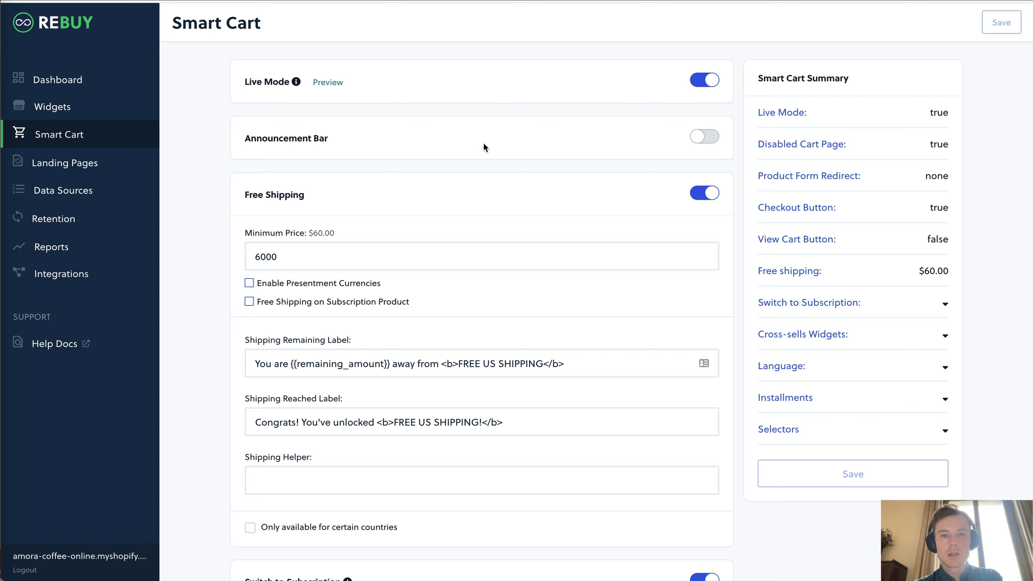
# - Review the Free Shipping section in the Smart Cart settings, including the minimum price, Shipping Remaining Label and Shipping Reached Label
pyautogui.scroll(-3, 422, 223)
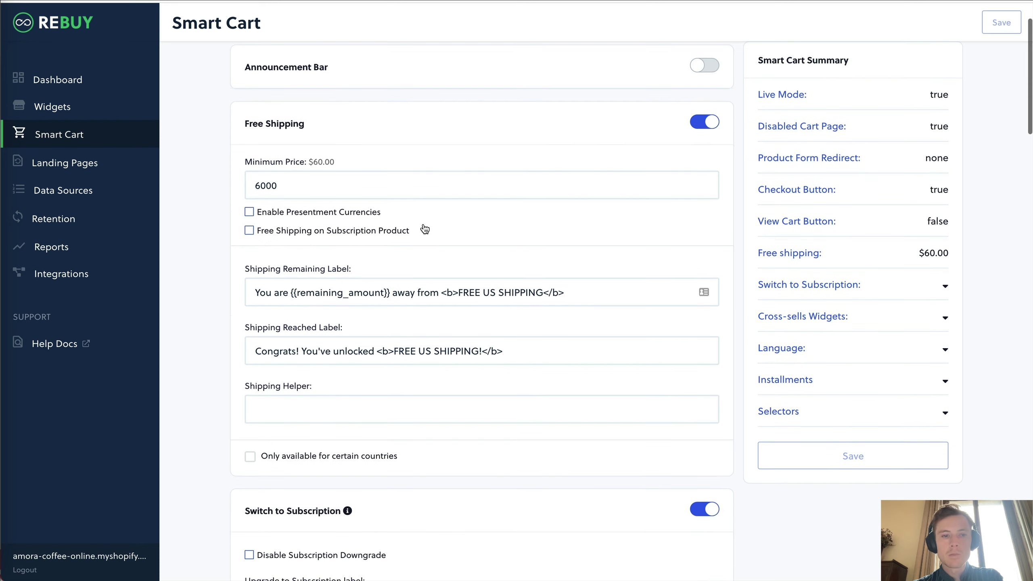
pyautogui.moveTo(244, 162); pyautogui.dragTo(339, 161)
pyautogui.click(339, 158)
pyautogui.click(229, 235)
pyautogui.scroll(-3, 270, 138)
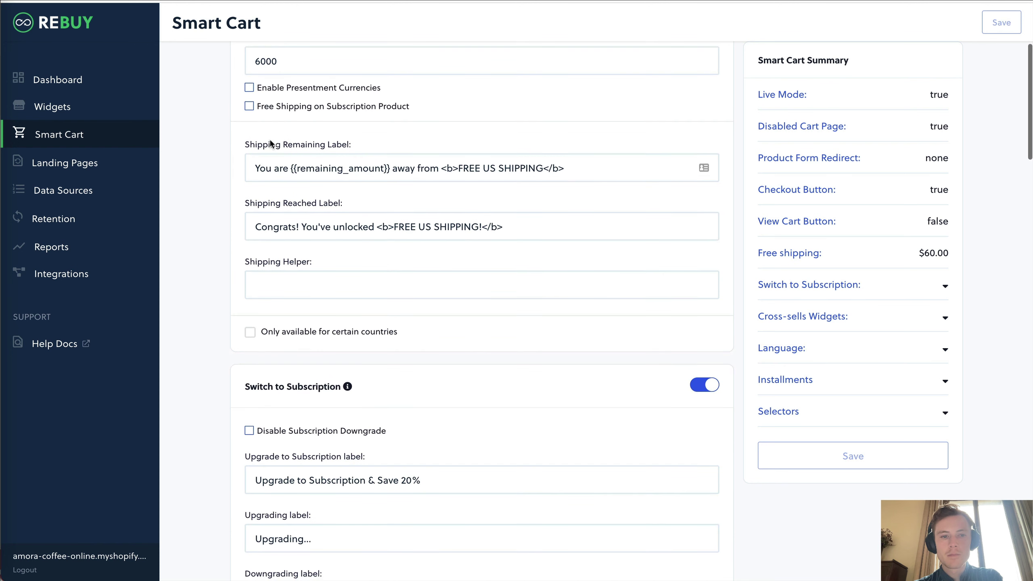
pyautogui.click(253, 168)
pyautogui.moveTo(252, 168); pyautogui.dragTo(566, 168)
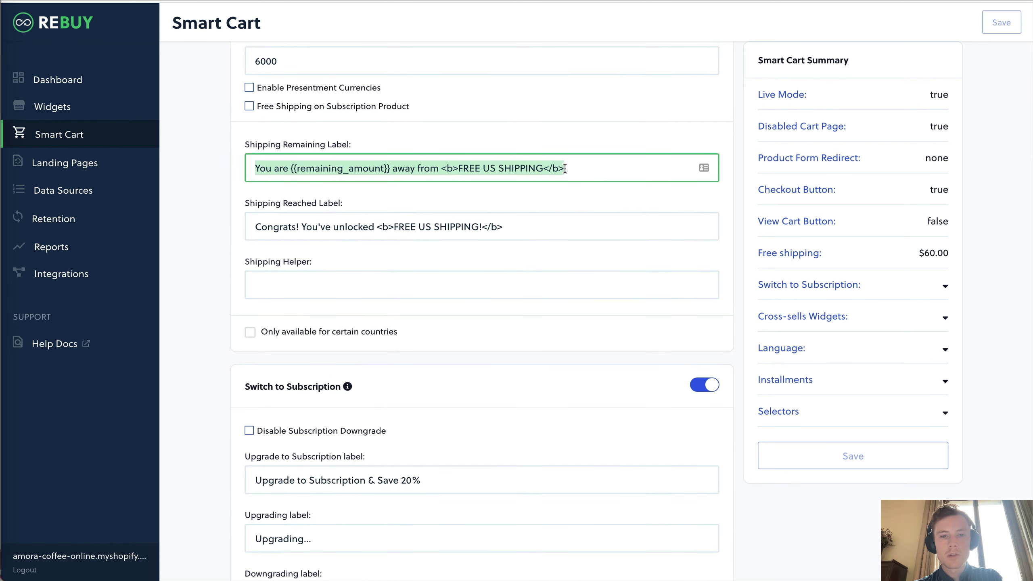
pyautogui.click(525, 168)
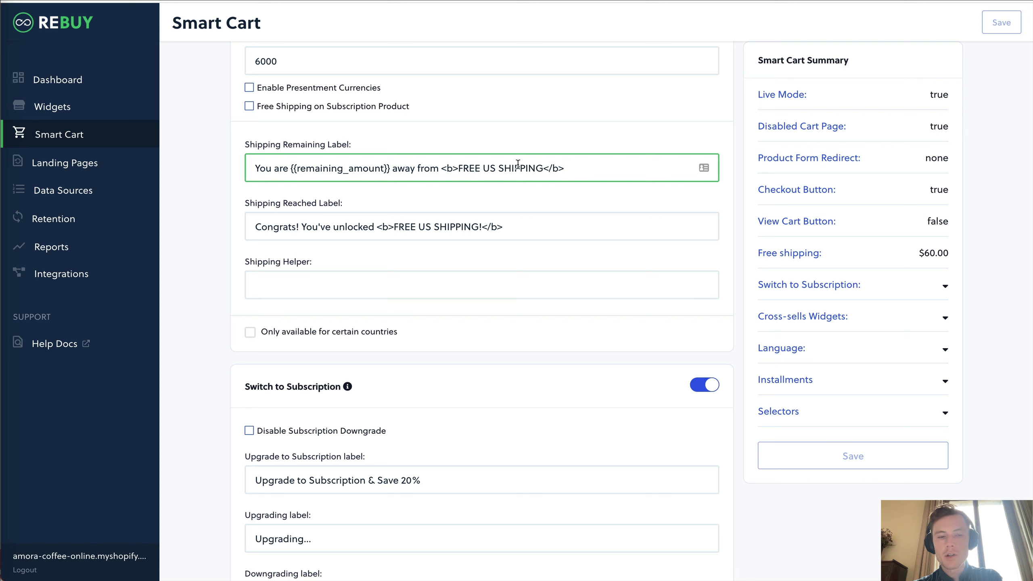
pyautogui.moveTo(258, 228); pyautogui.dragTo(568, 223)
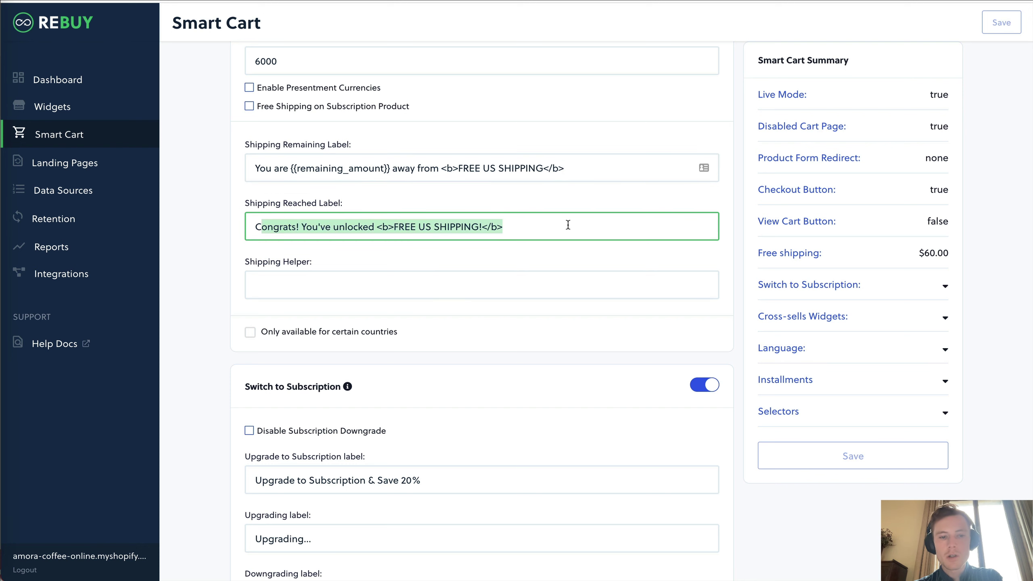
pyautogui.click(568, 225)
# - Examine the Switch to Subscription settings, from the Upgrade to Subscription label through the one-time and subscription option labels
pyautogui.scroll(-6, 568, 225)
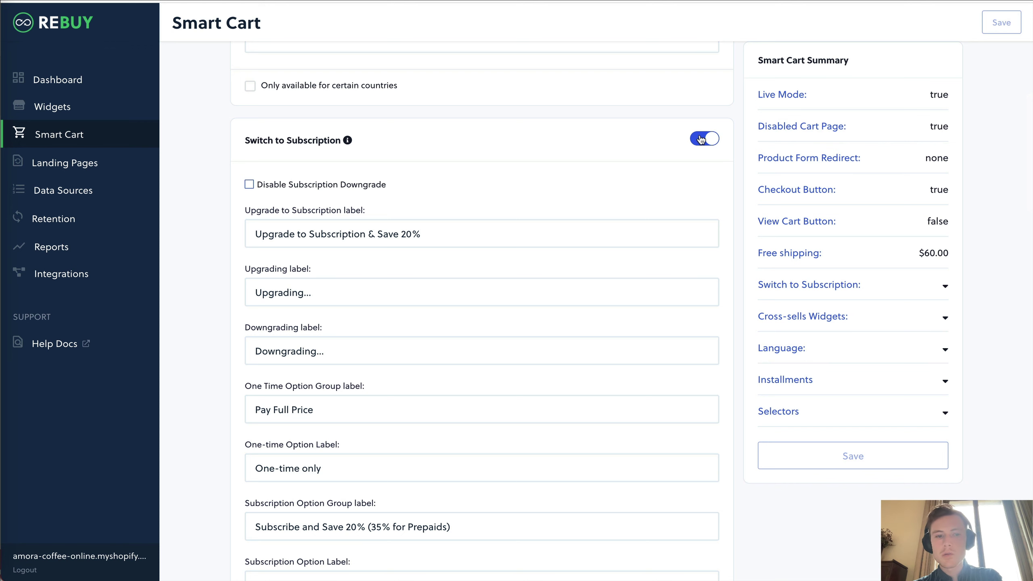
pyautogui.moveTo(262, 235); pyautogui.dragTo(452, 238)
pyautogui.click(451, 238)
pyautogui.scroll(-4, 452, 236)
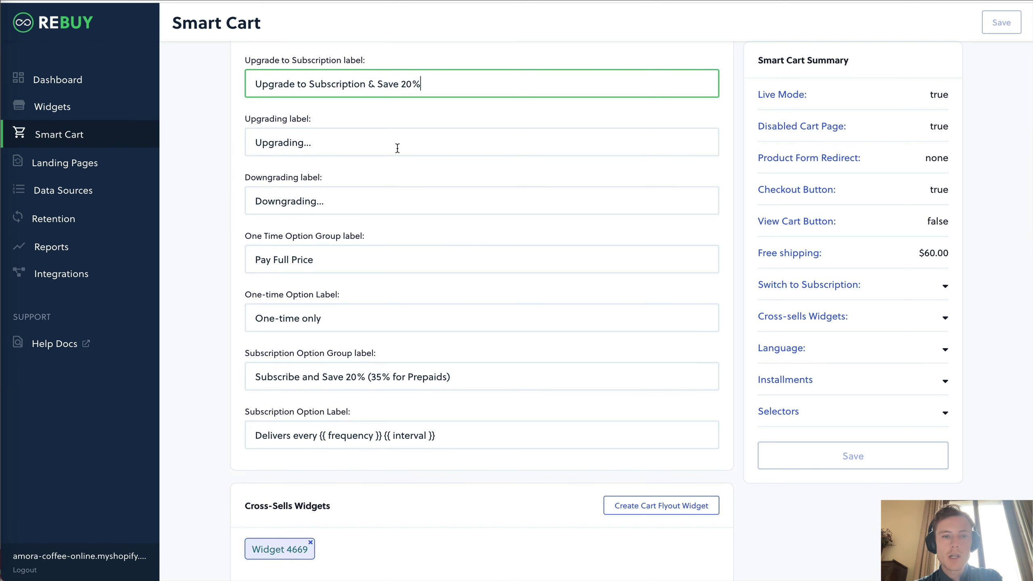
# - Open Widget 4669 from the Smart Cart's Cross-Sells Widgets, examine its product recommendation preview, and return to the Smart Cart settings
pyautogui.scroll(-10, 453, 372)
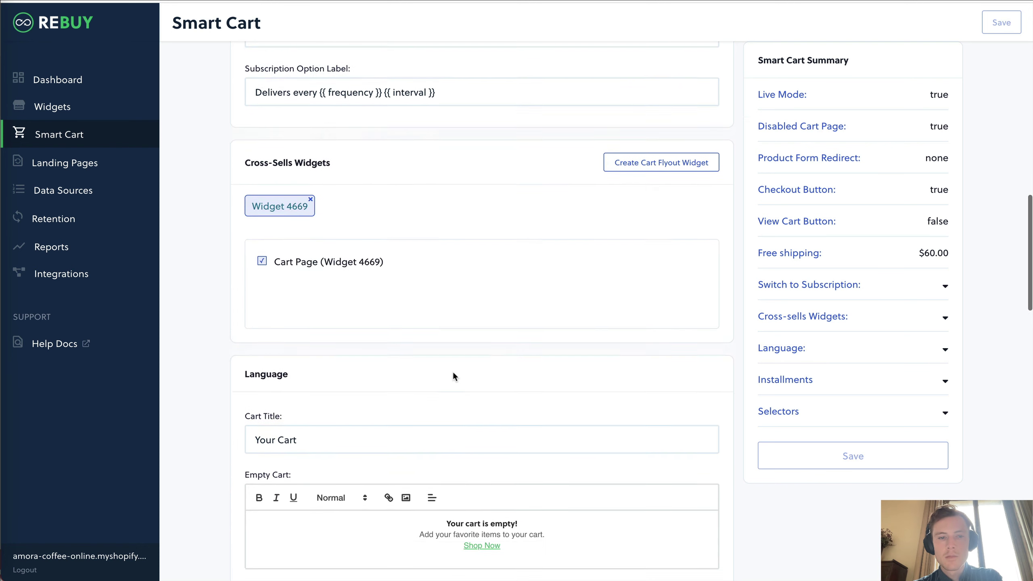
pyautogui.moveTo(238, 122); pyautogui.dragTo(341, 122)
pyautogui.click(341, 121)
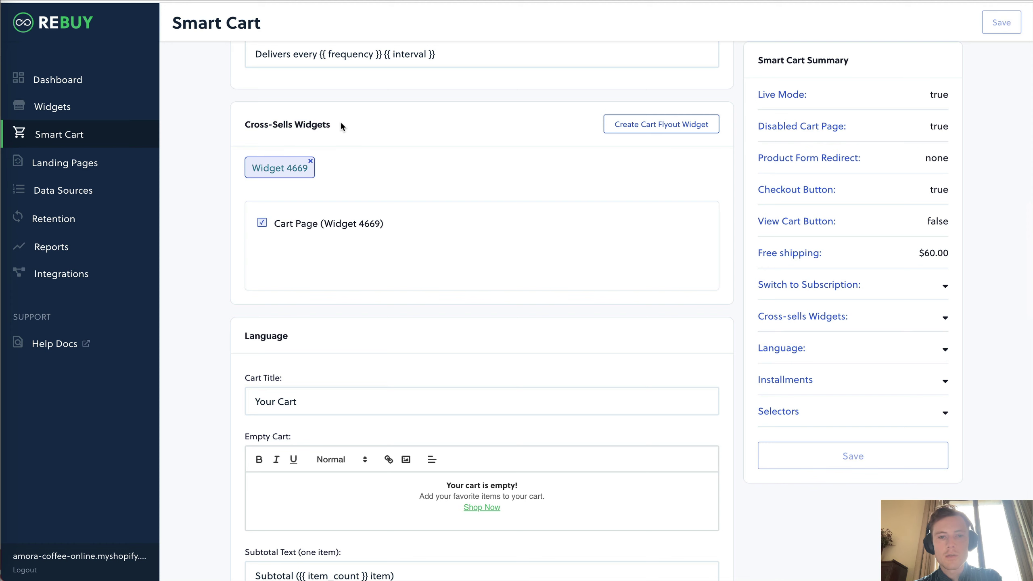
pyautogui.click(276, 167)
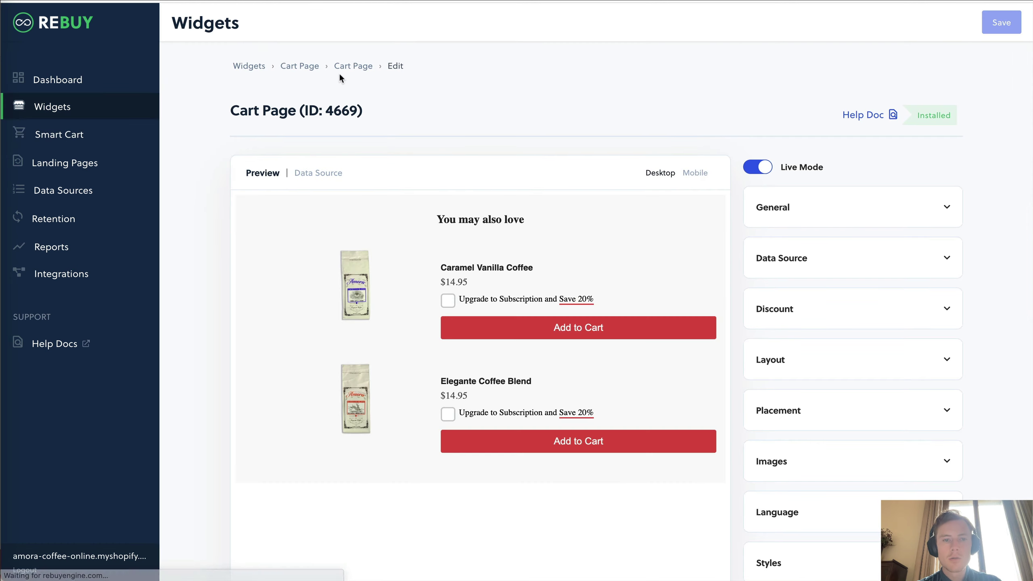
pyautogui.scroll(-1, 451, 212)
pyautogui.moveTo(436, 188); pyautogui.dragTo(531, 191)
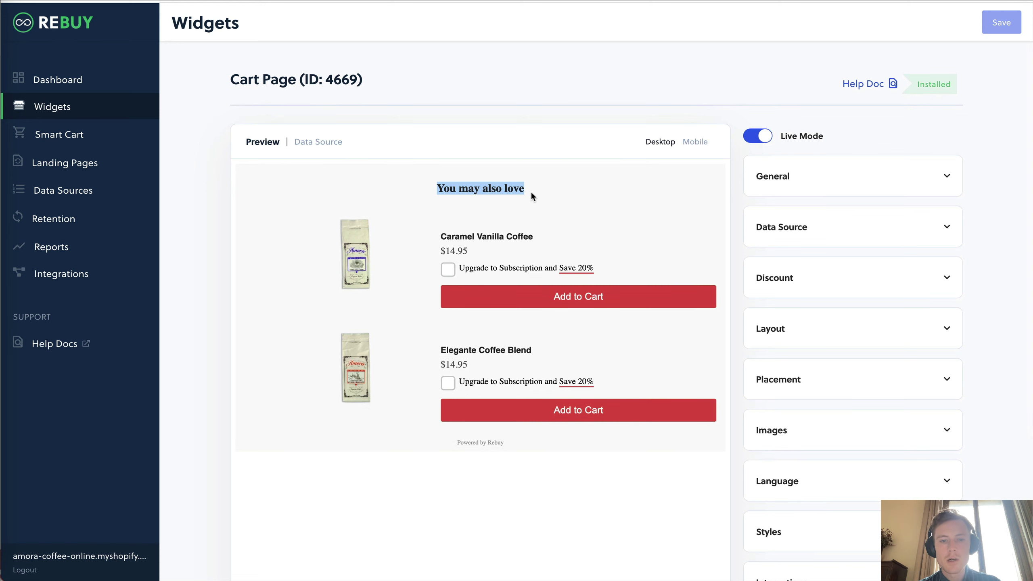
pyautogui.click(530, 190)
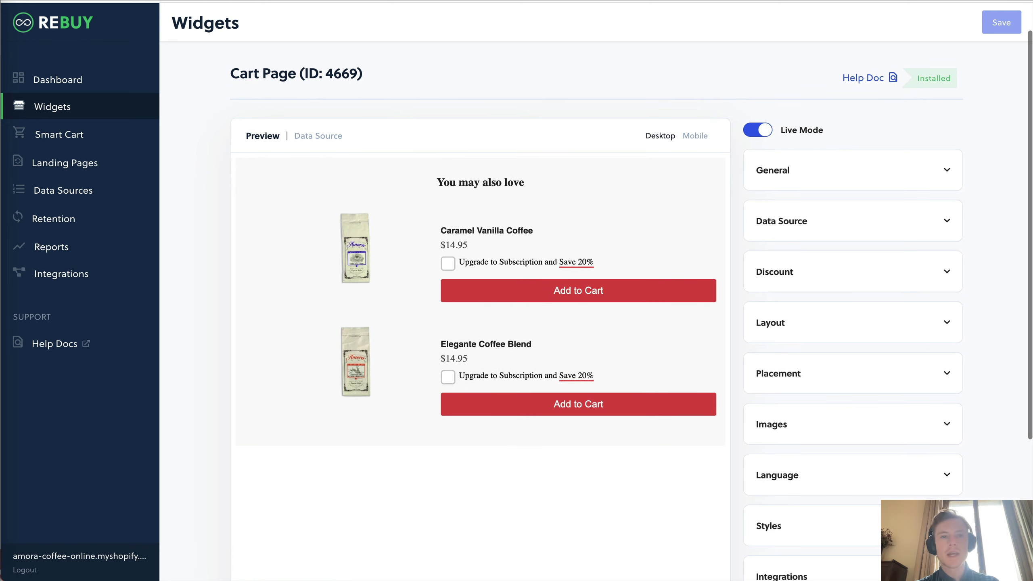
pyautogui.hotkey('alt', 'Left')
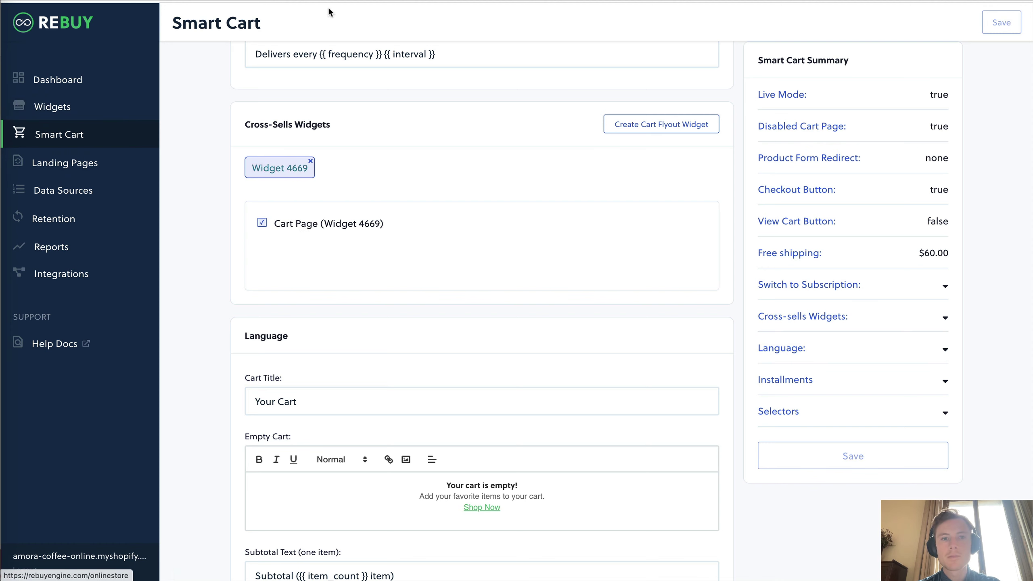
# - Compare the recommended products in the Amora storefront cart with the Cart Page widget's preview and setting sections
pyautogui.click(52, 106)
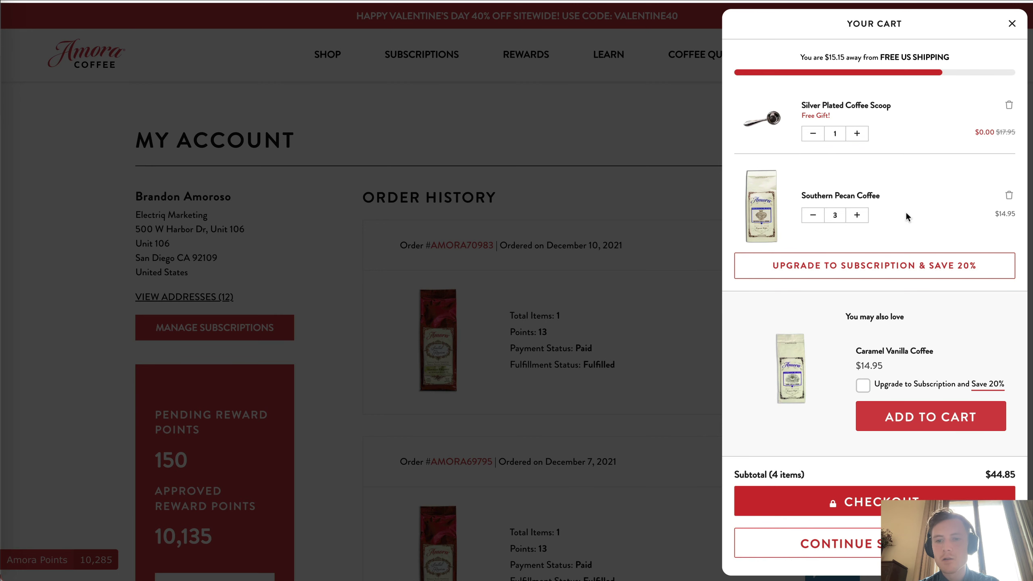
pyautogui.scroll(-3, 944, 337)
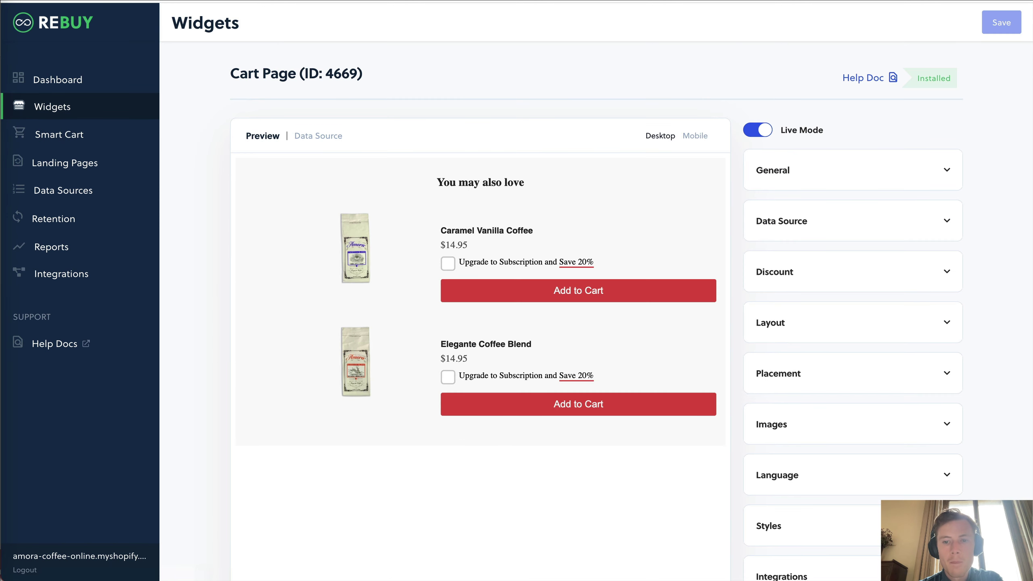
pyautogui.scroll(-2, 843, 361)
pyautogui.scroll(3, 691, 285)
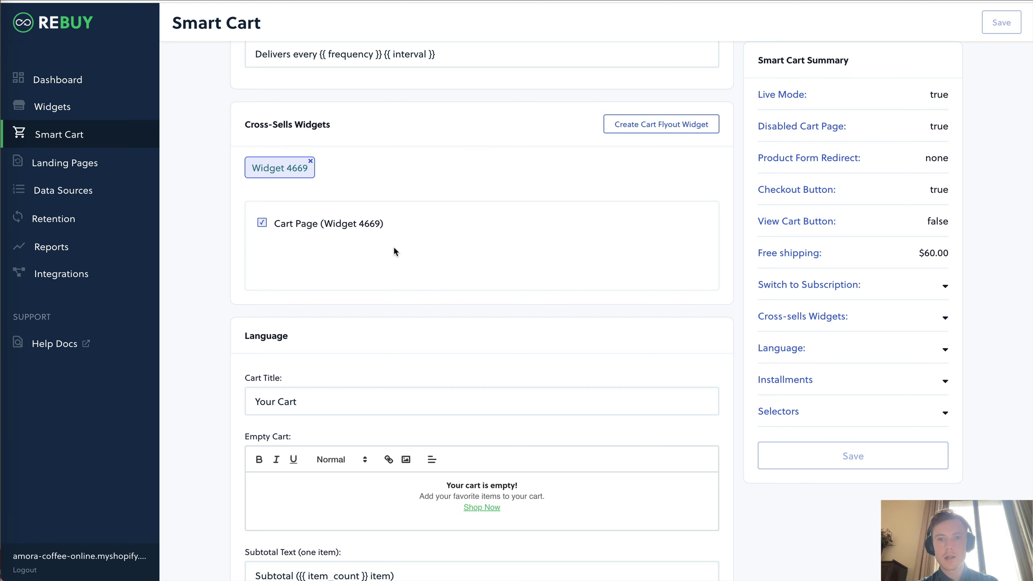
# - Review the Smart Cart's Language section and inspect the Discount label fields by briefly enabling Discount and disabling it again
pyautogui.scroll(-6, 394, 251)
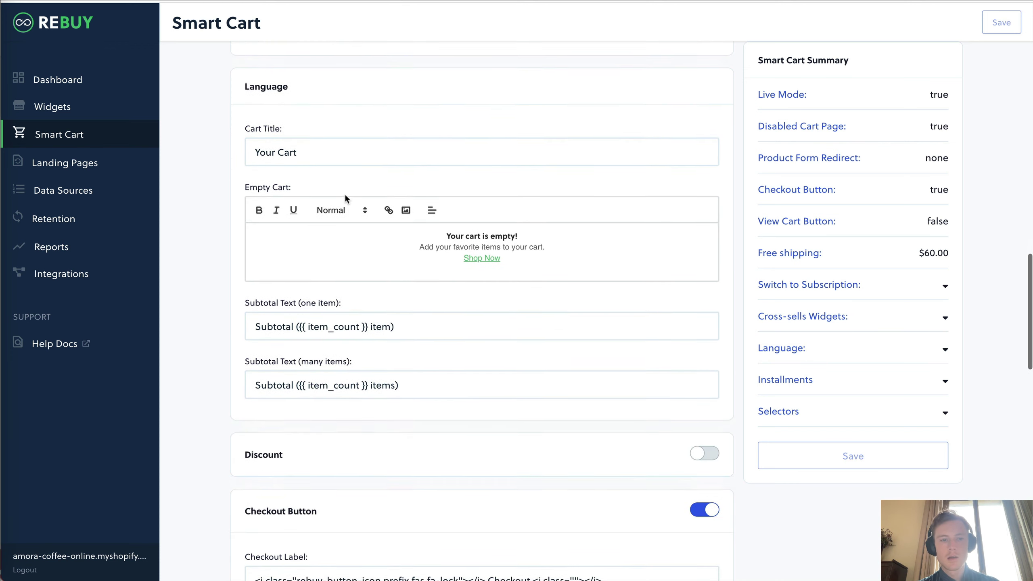
pyautogui.scroll(-5, 431, 292)
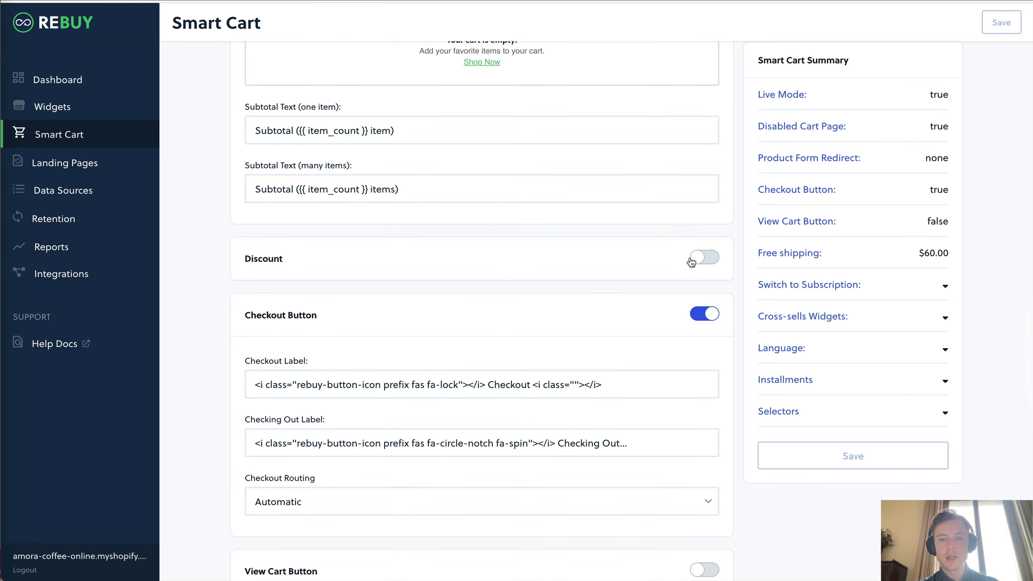
pyautogui.click(704, 258)
pyautogui.scroll(-2, 486, 291)
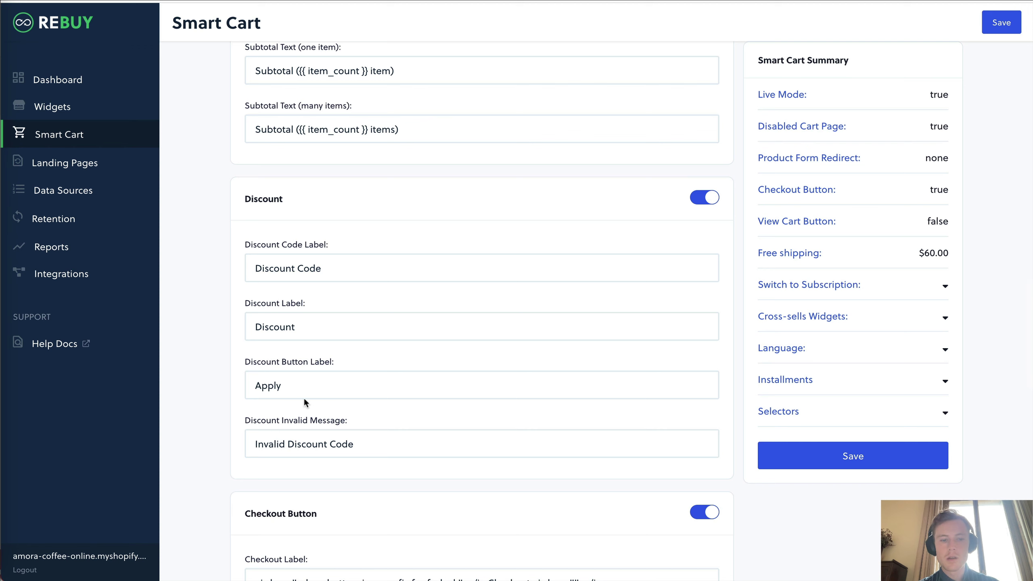
pyautogui.click(704, 198)
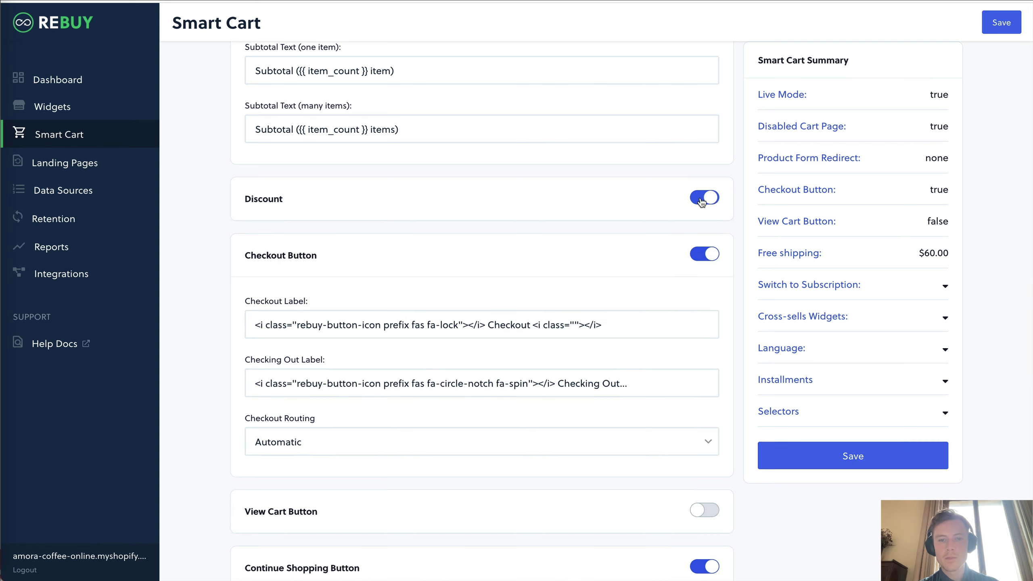
# - Review the Checkout, View Cart and Continue Shopping button settings and read the Disabled Cart Page explanation
pyautogui.scroll(-5, 536, 221)
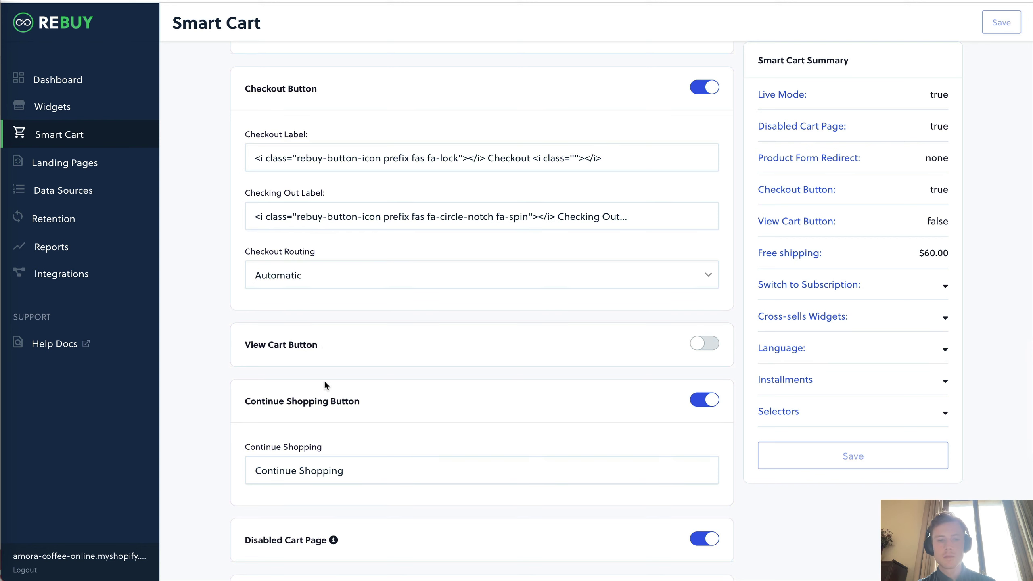
pyautogui.scroll(-3, 346, 426)
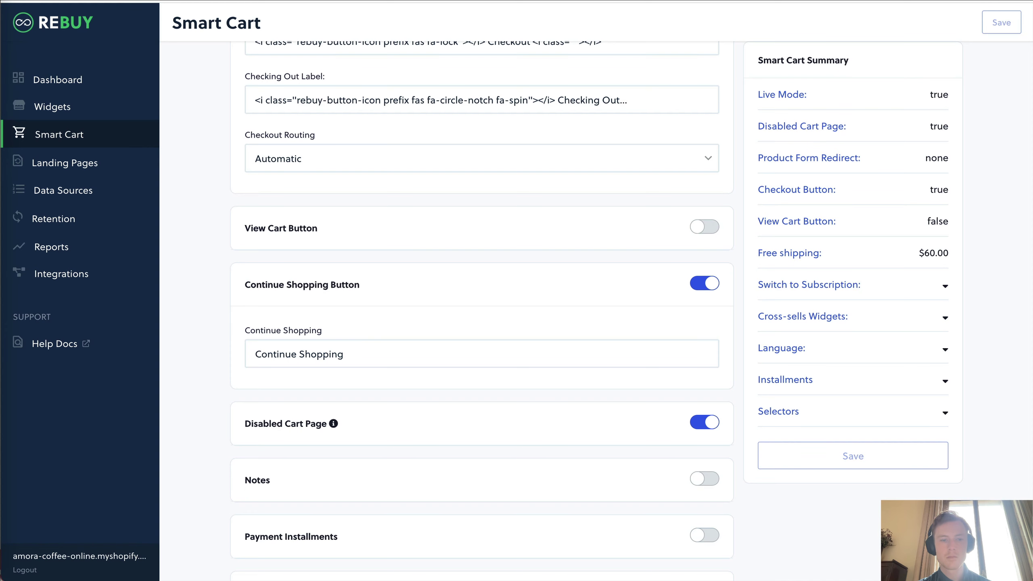
pyautogui.scroll(-3, 409, 291)
pyautogui.moveTo(334, 270)
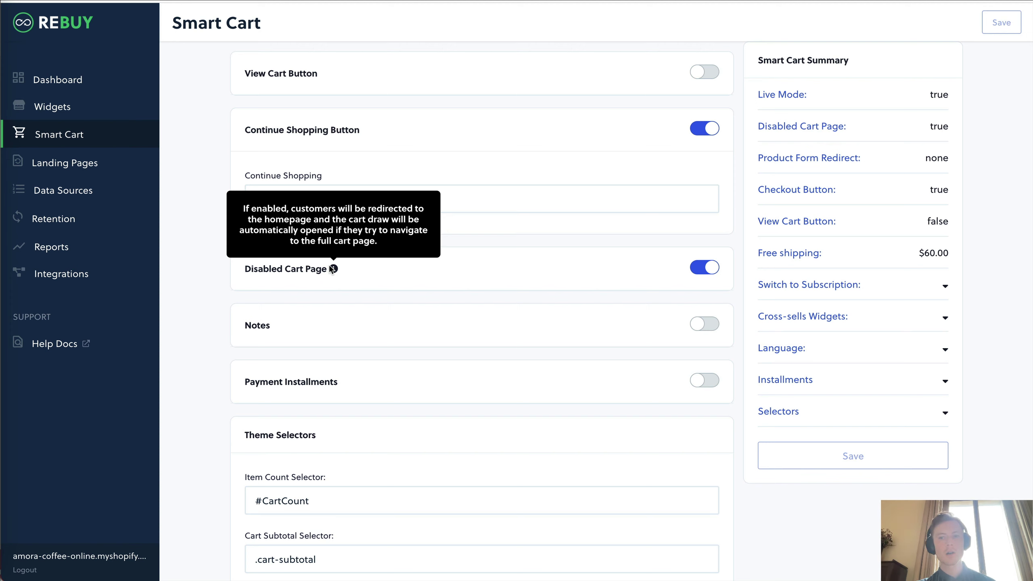
# - Review the remaining Smart Cart settings from Notes and Payment Installments through Theme Selectors to Integrations, and return to the start of the settings
pyautogui.scroll(-3, 329, 265)
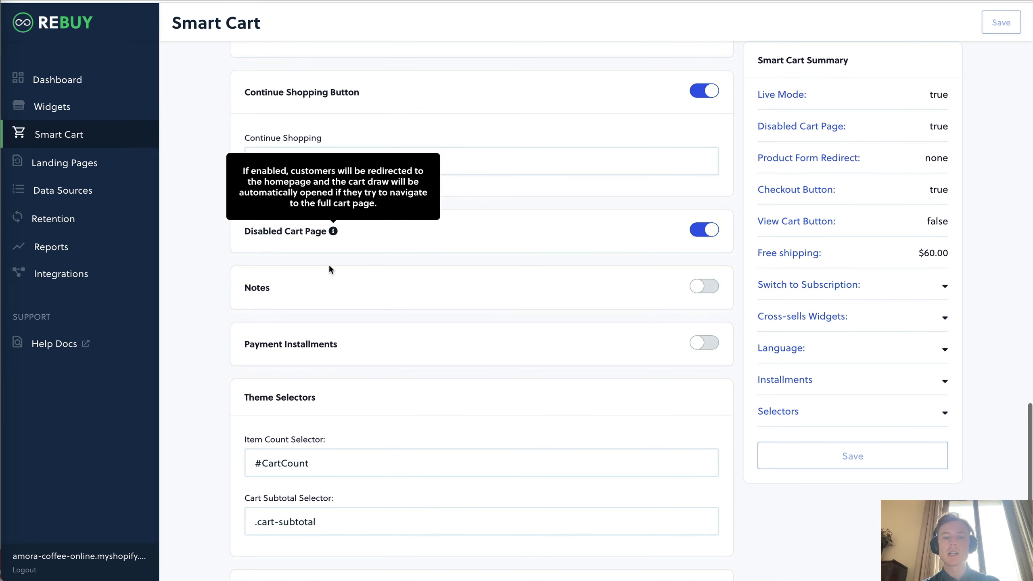
pyautogui.scroll(-3, 285, 287)
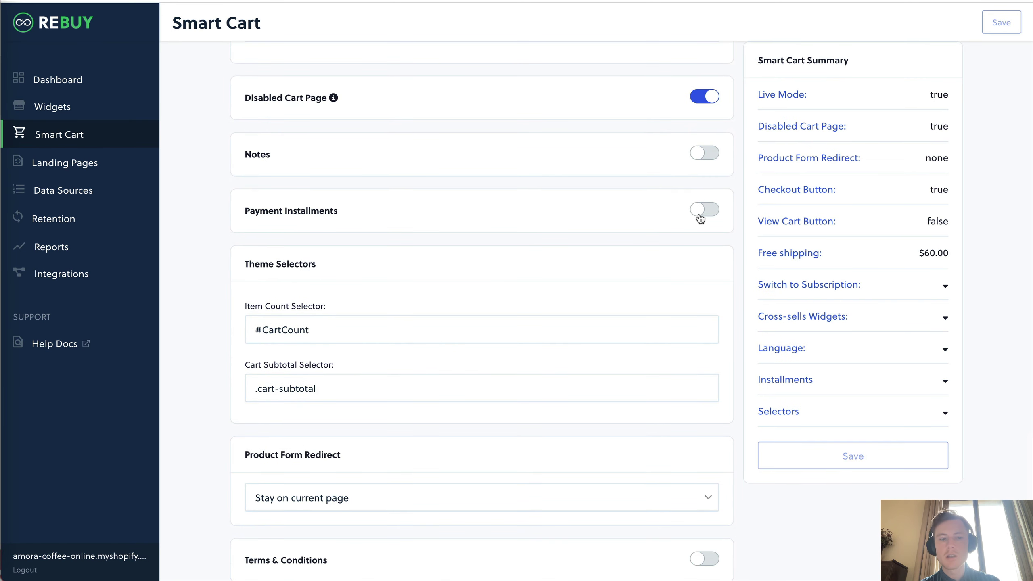
pyautogui.scroll(-2, 509, 248)
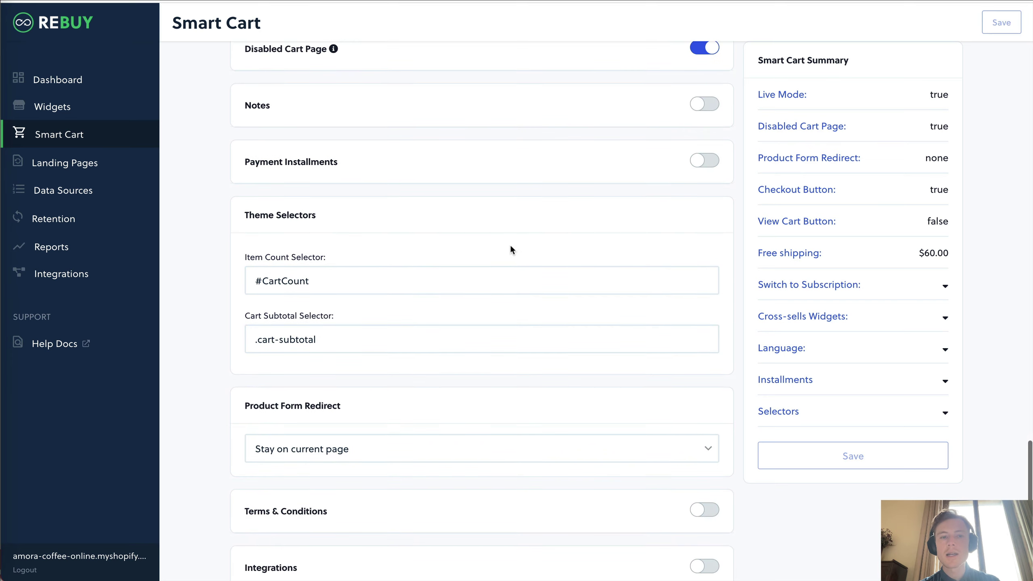
pyautogui.scroll(-3, 511, 249)
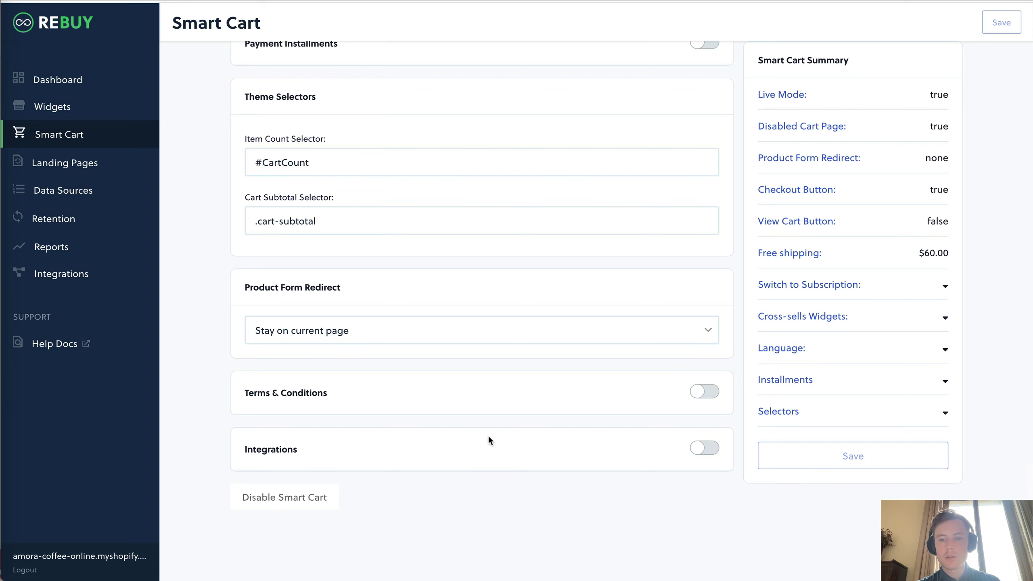
pyautogui.scroll(15, 611, 253)
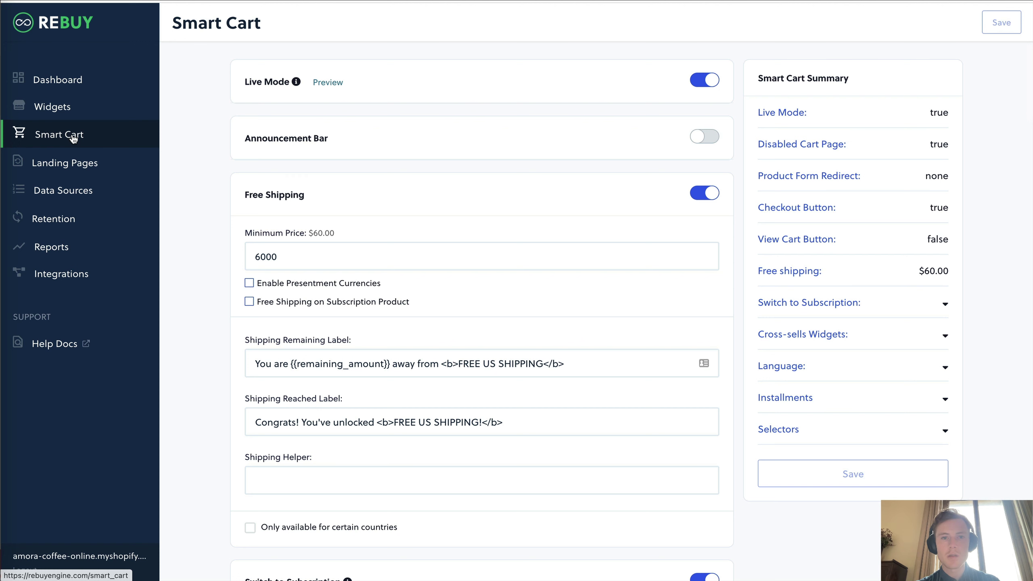
pyautogui.click(73, 139)
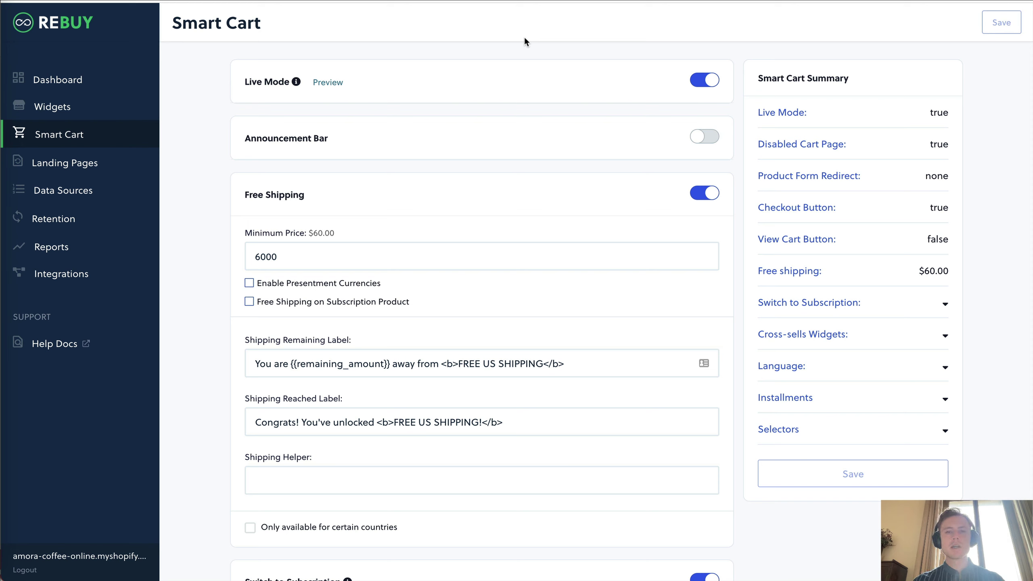
# - View Rebuy's Landing Pages, and switch to Klaviyo's EIQ Replenishment Flow to inspect the Conditional Split and Email #1
pyautogui.click(79, 166)
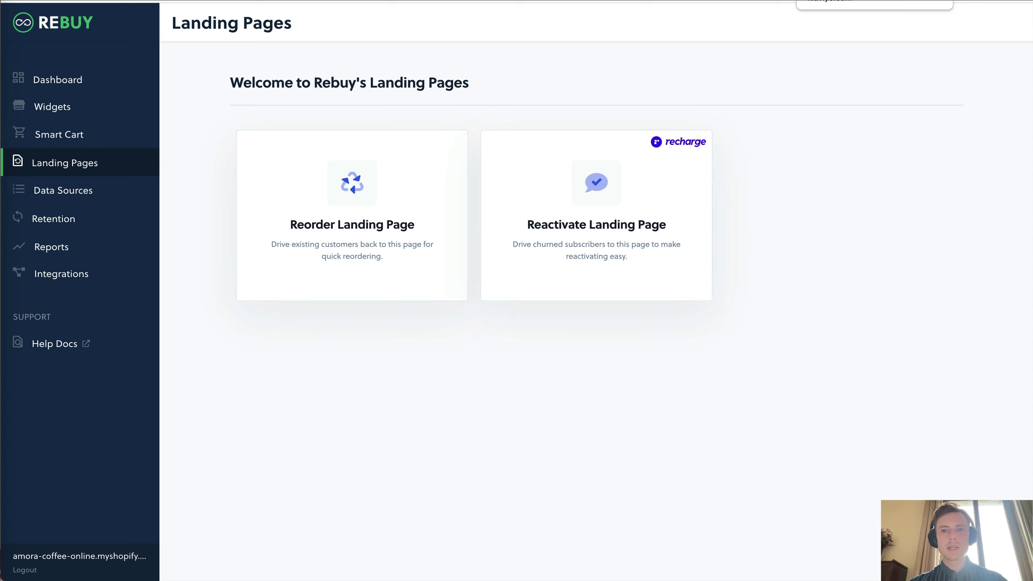
pyautogui.hotkey('ctrl', 'Tab')
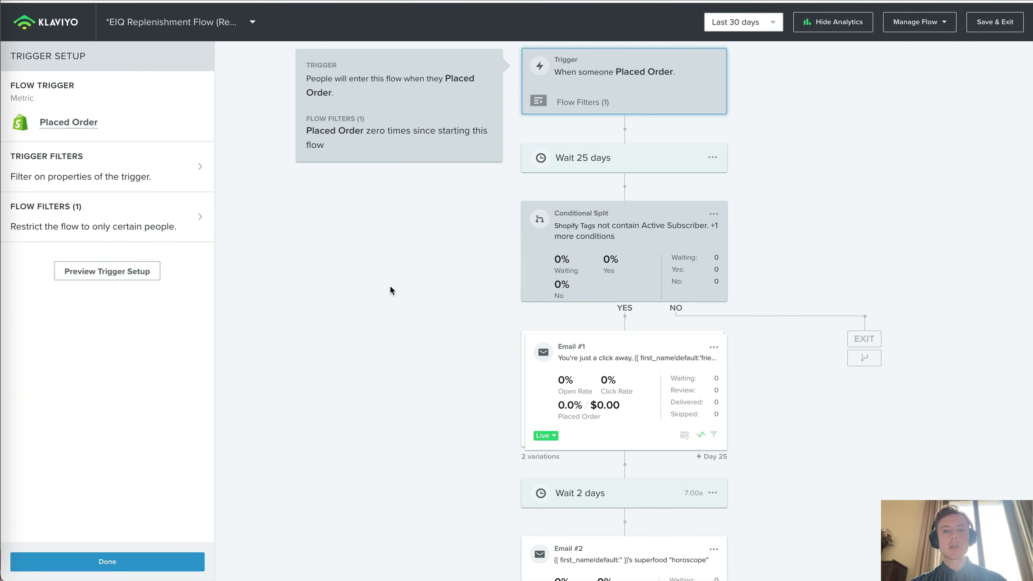
pyautogui.click(634, 260)
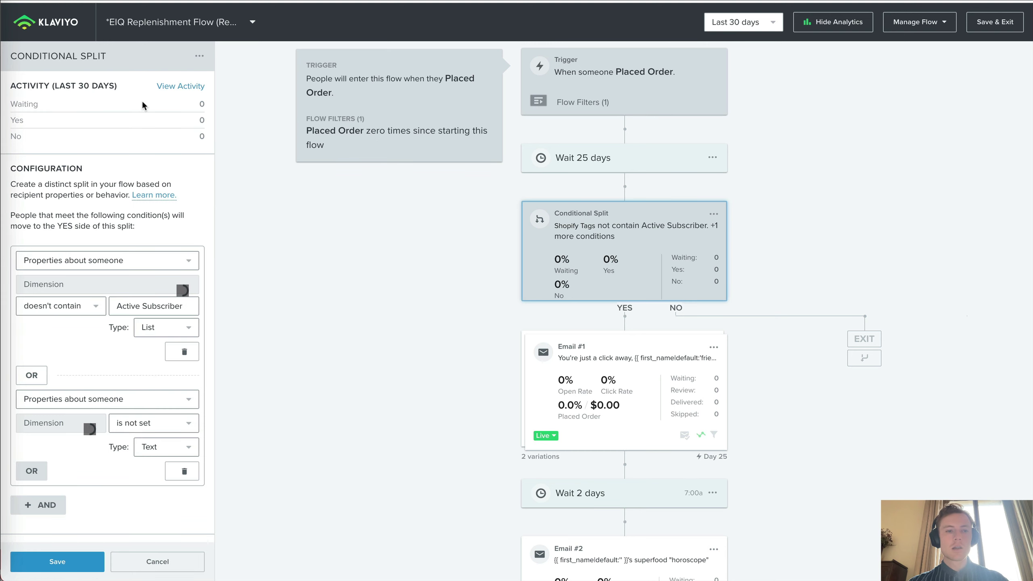
pyautogui.click(596, 362)
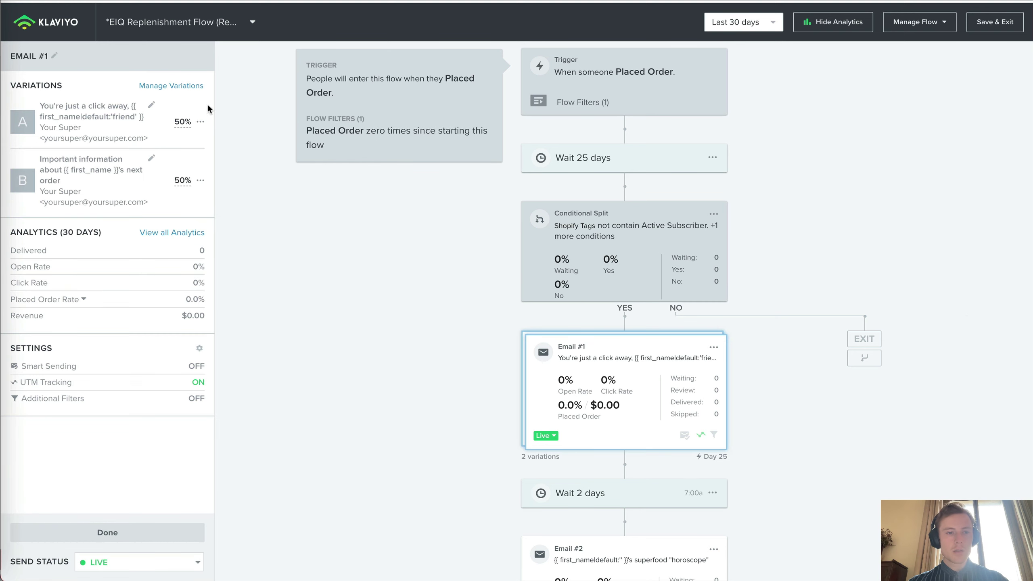
# - Open the content of Email #1's Variation A and preview the email directly in Klaviyo
pyautogui.click(191, 87)
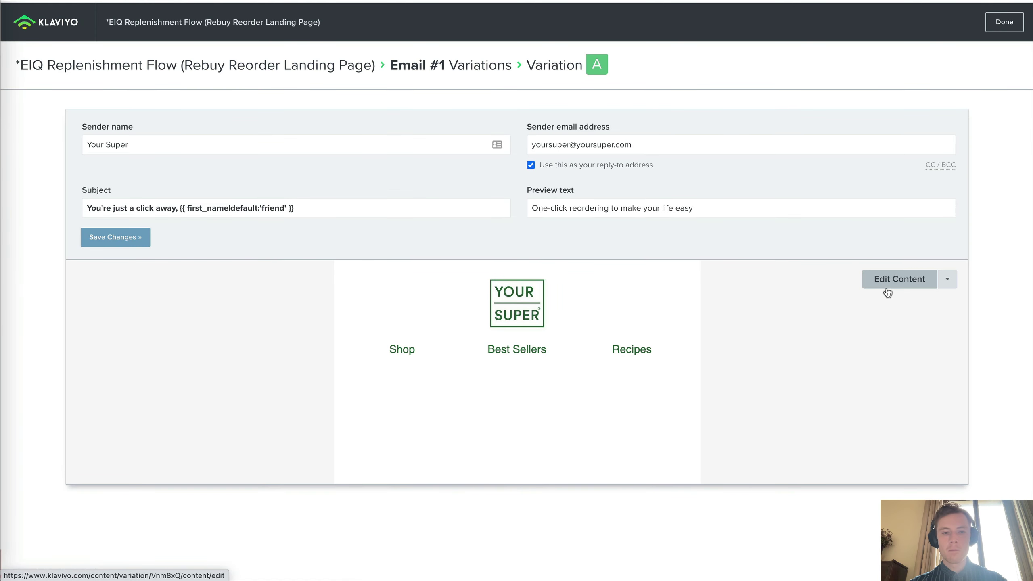
pyautogui.click(887, 292)
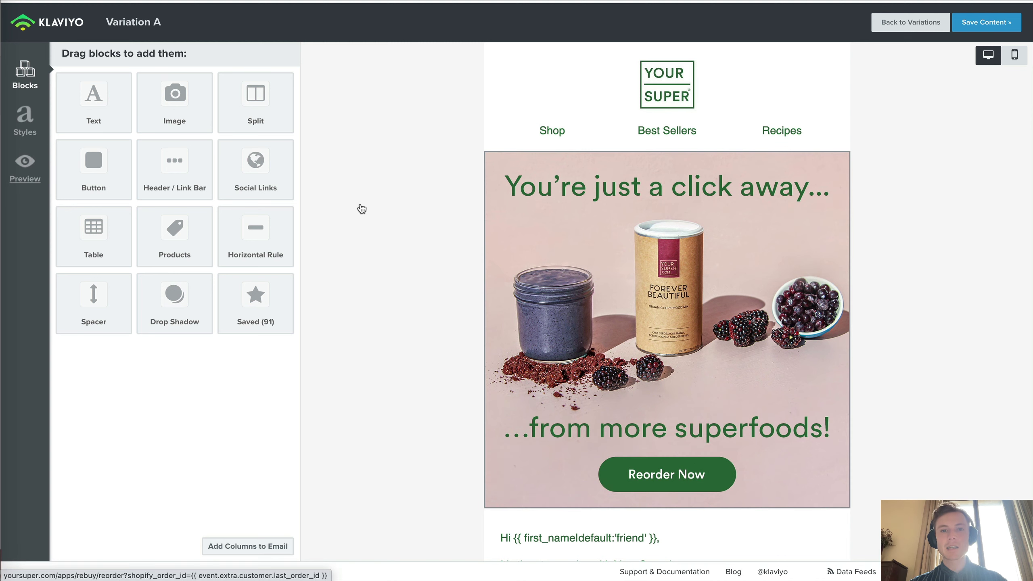
pyautogui.click(25, 168)
pyautogui.click(659, 372)
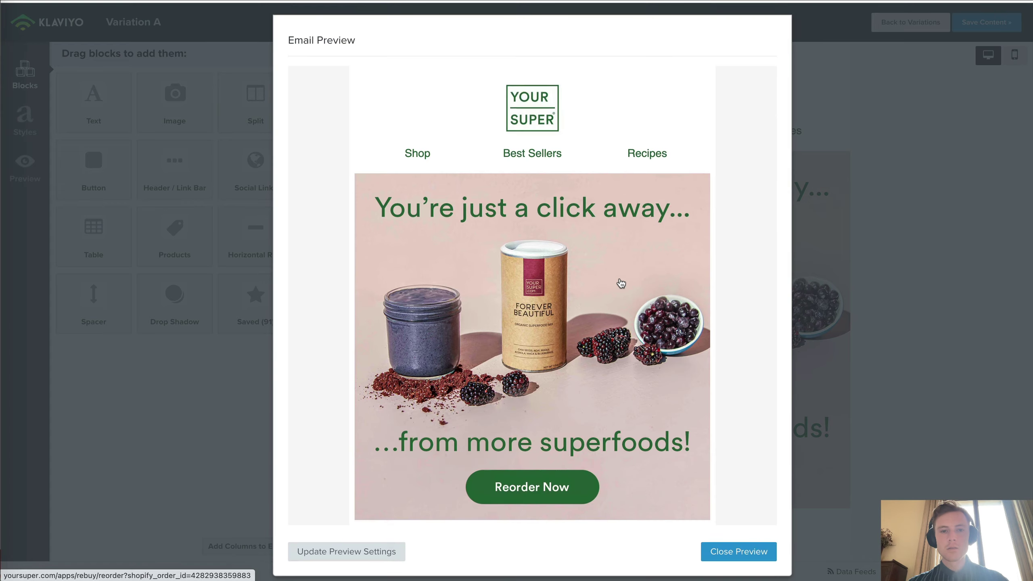
# - Examine the ordered items of the recent Placed Order event in the preview settings and preview the email with it
pyautogui.click(351, 554)
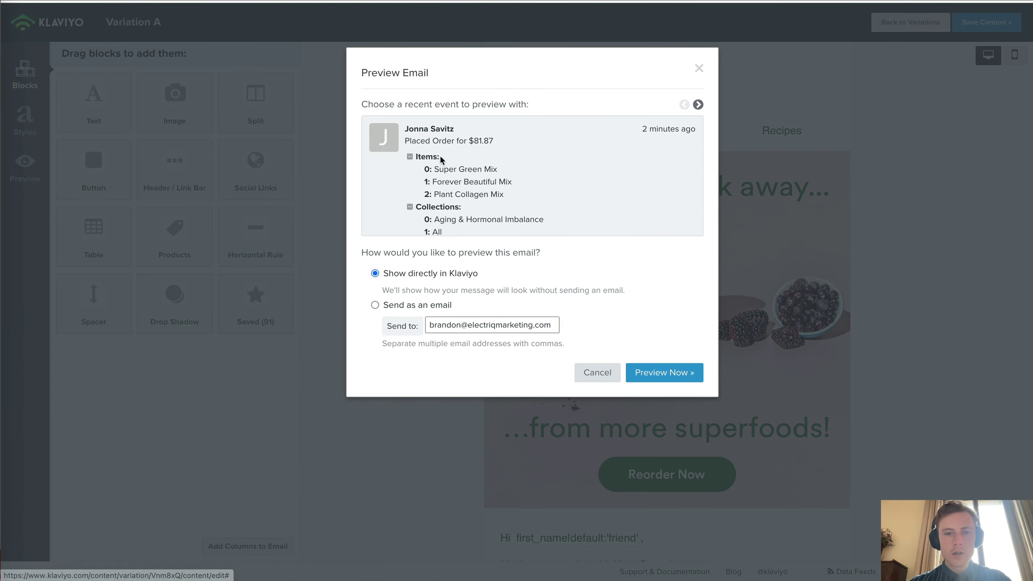
pyautogui.scroll(-3, 432, 173)
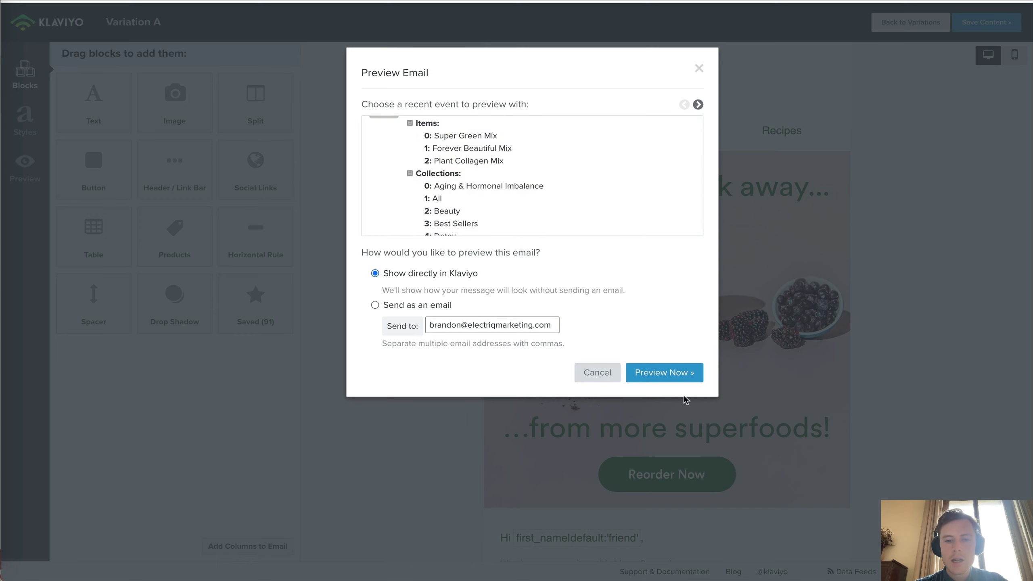
pyautogui.click(654, 379)
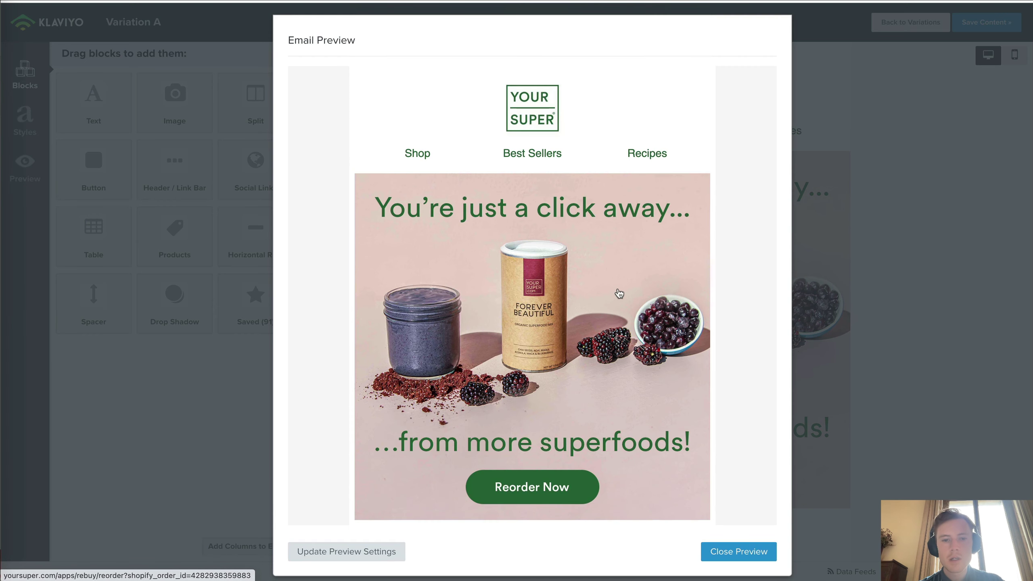
# - Follow the email's reorder link, examine the previous order and free shipping message on the landing page, and choose to stay in the current shop
pyautogui.click(534, 413)
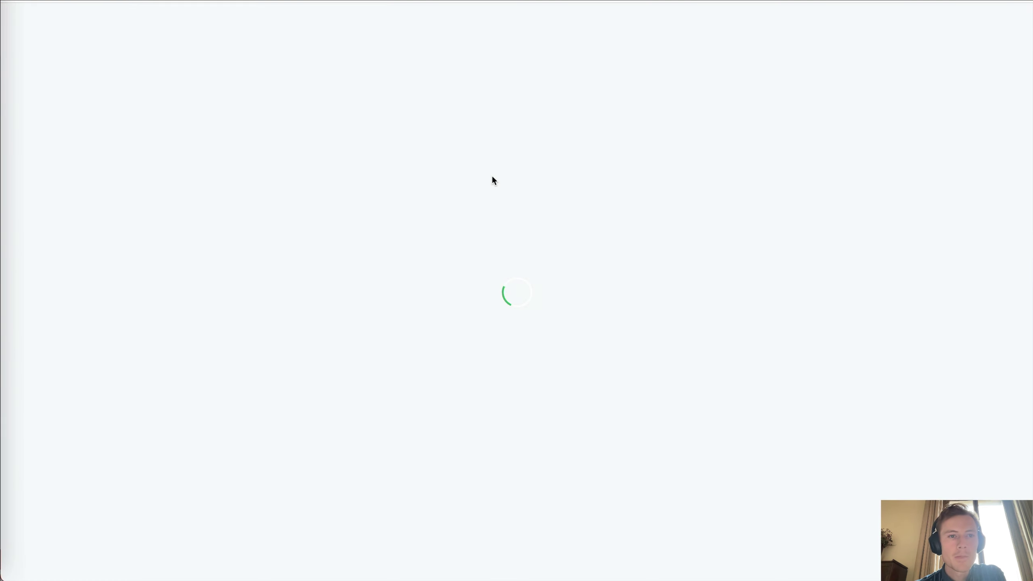
pyautogui.moveTo(117, 105); pyautogui.dragTo(547, 335)
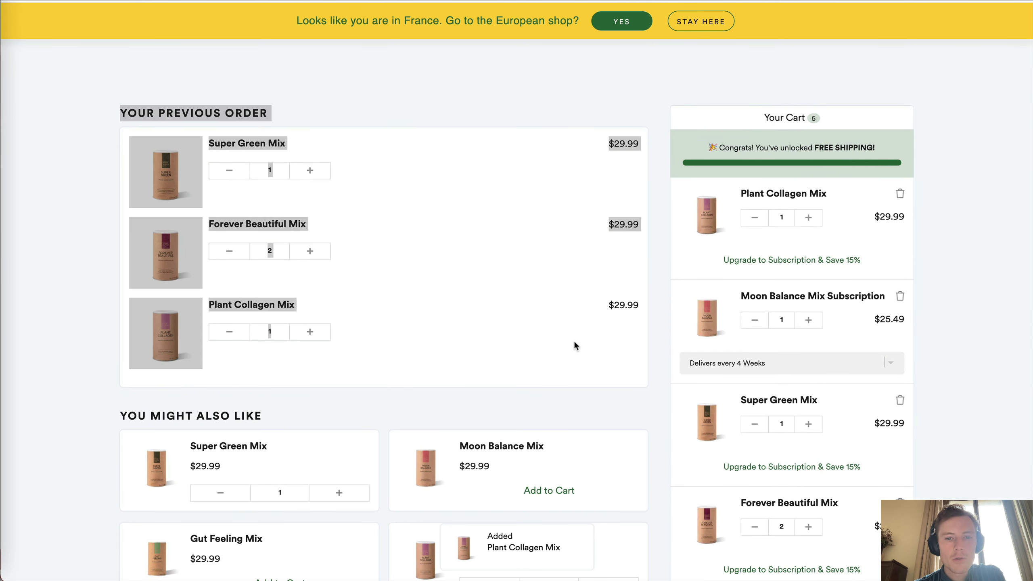
pyautogui.click(641, 362)
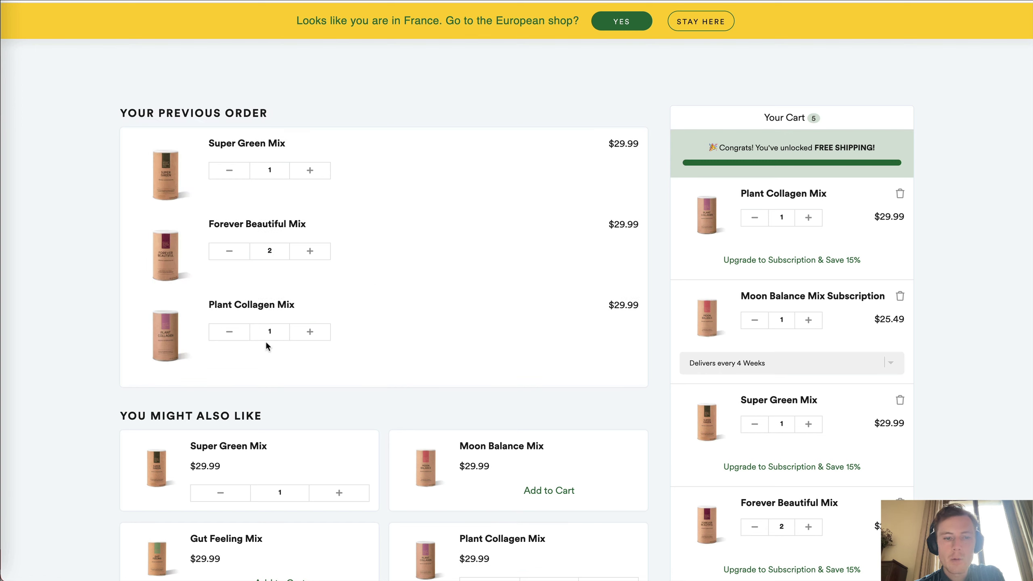
pyautogui.moveTo(684, 147); pyautogui.dragTo(905, 155)
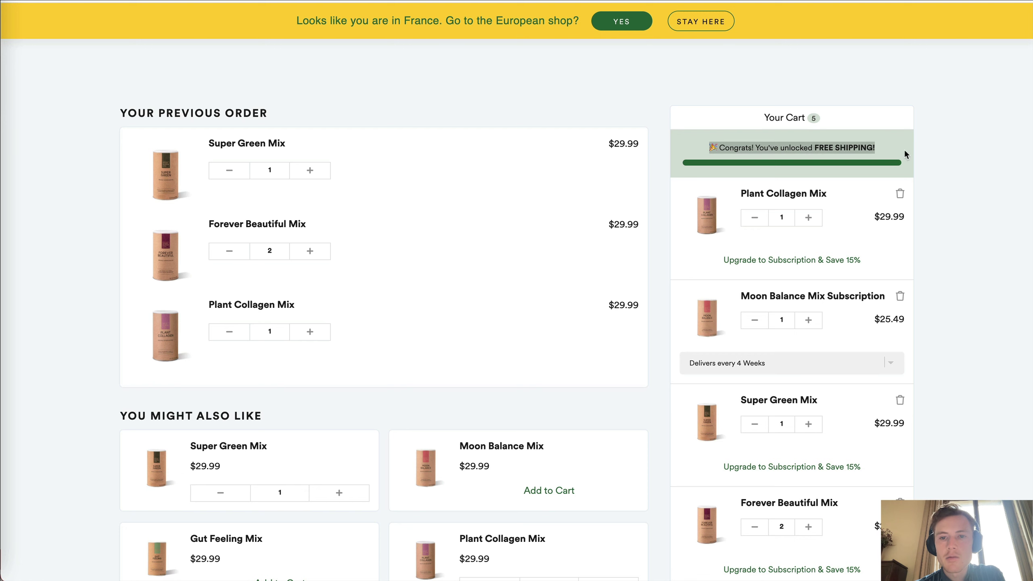
pyautogui.click(920, 157)
pyautogui.click(707, 25)
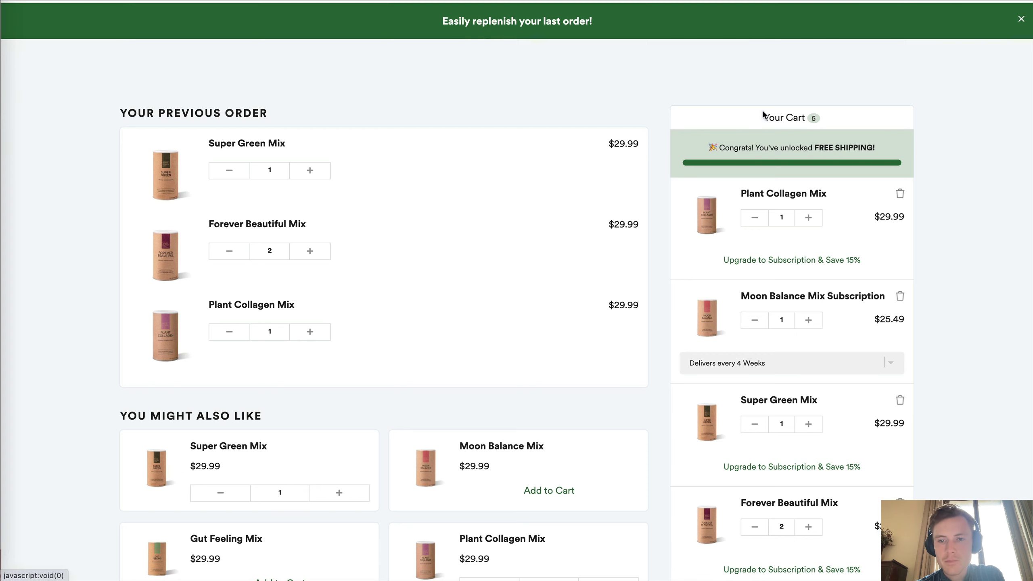
# - From the You Might Also Like products, increase Super Green Mix to 2 and add Gut Feeling Mix to the cart
pyautogui.scroll(-2, 743, 142)
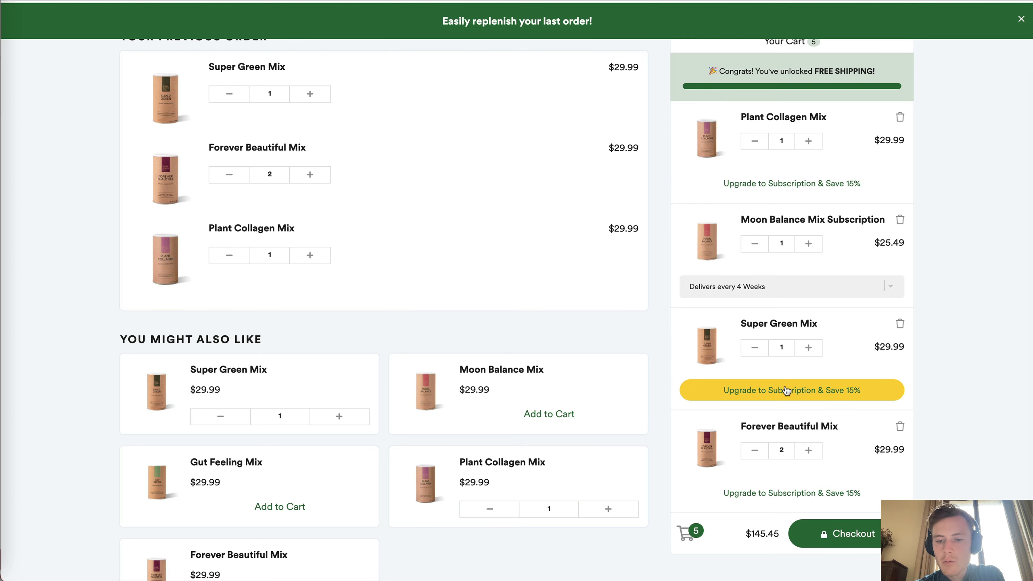
pyautogui.scroll(-1, 783, 391)
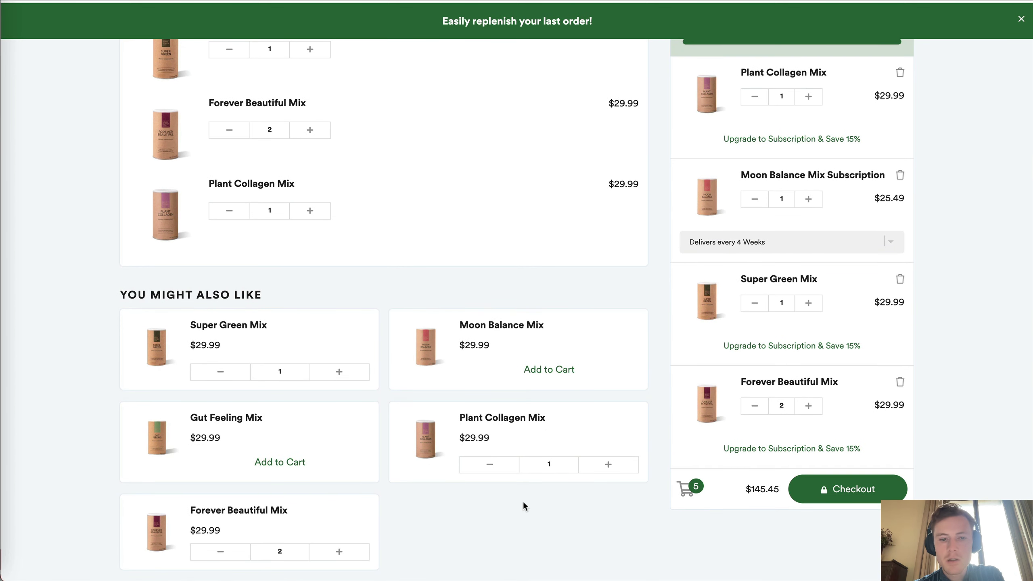
pyautogui.click(337, 373)
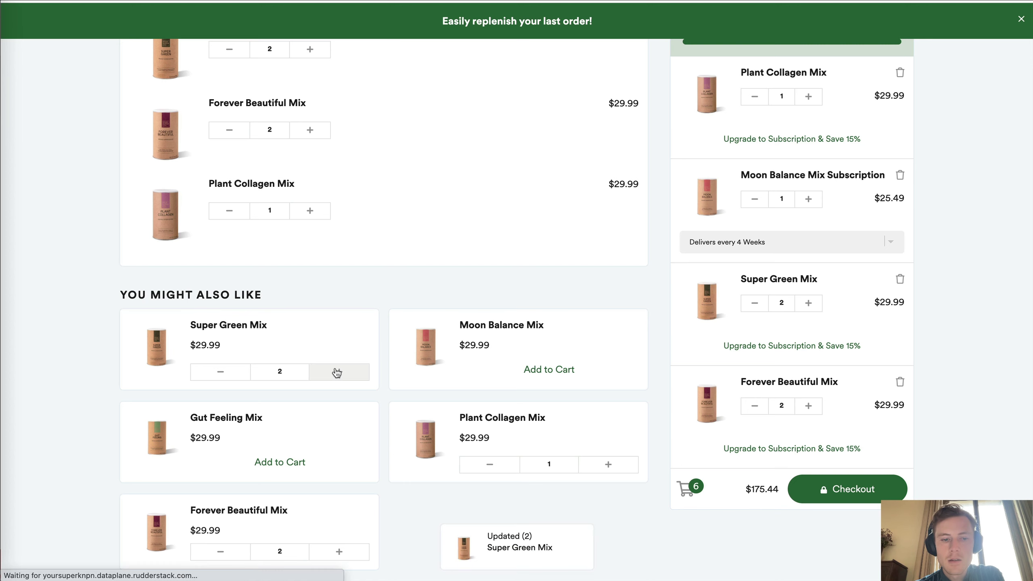
pyautogui.click(279, 461)
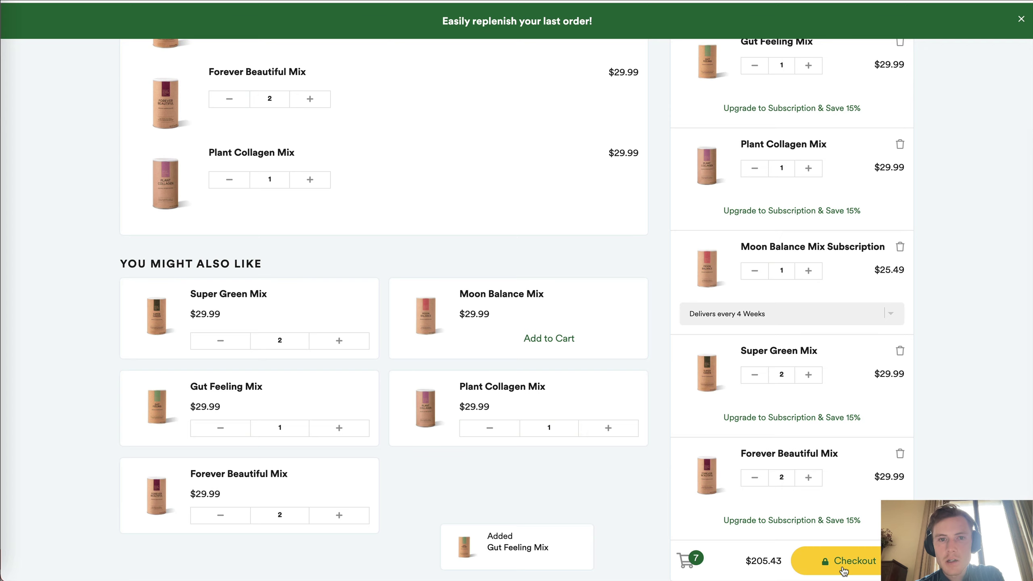
# - Return to the Klaviyo email, leave its preview settings and open the hero image block's settings to inspect the reorder link
pyautogui.scroll(4, 609, 159)
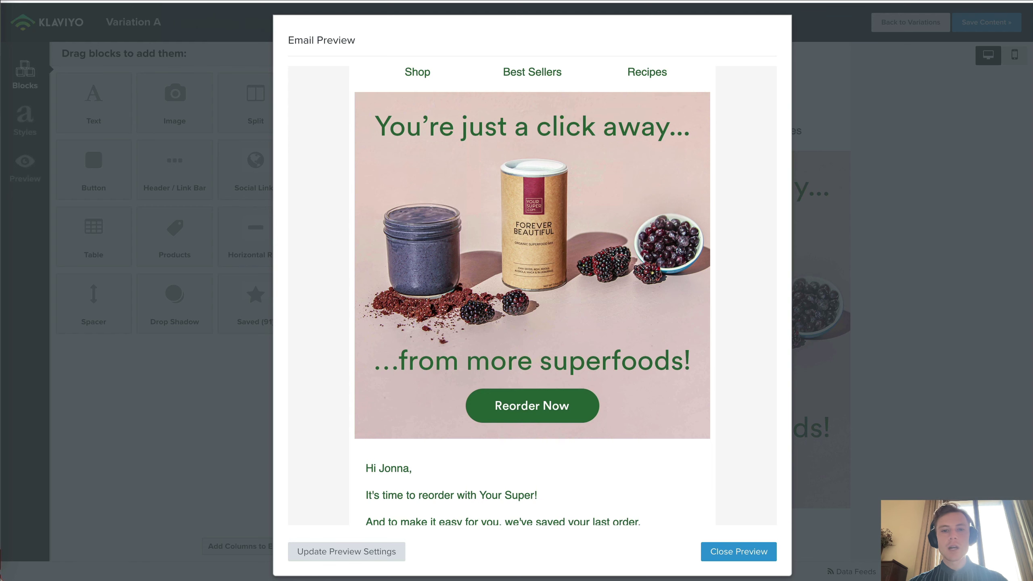
pyautogui.click(348, 554)
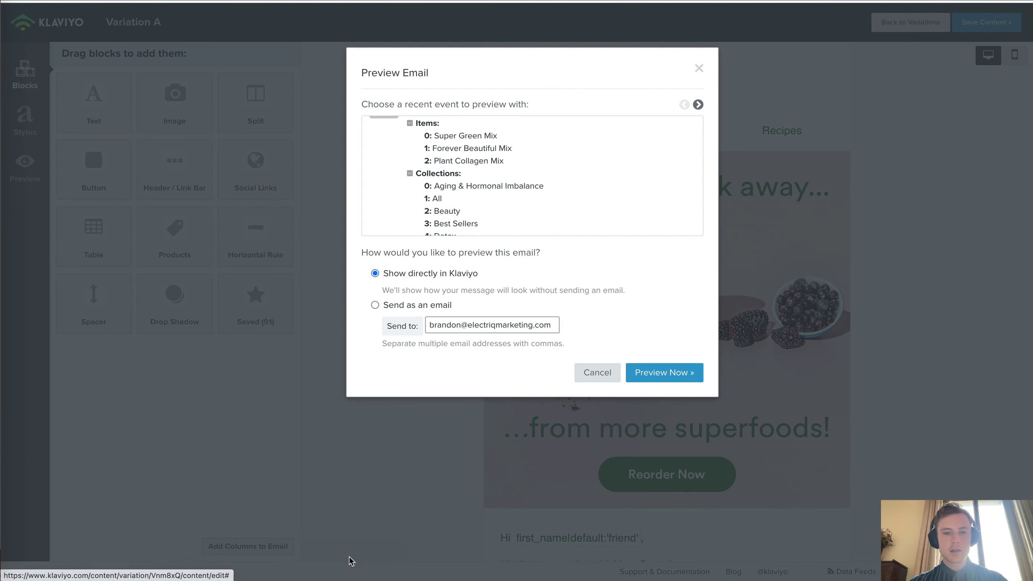
pyautogui.click(803, 275)
pyautogui.scroll(-4, 651, 382)
pyautogui.click(679, 288)
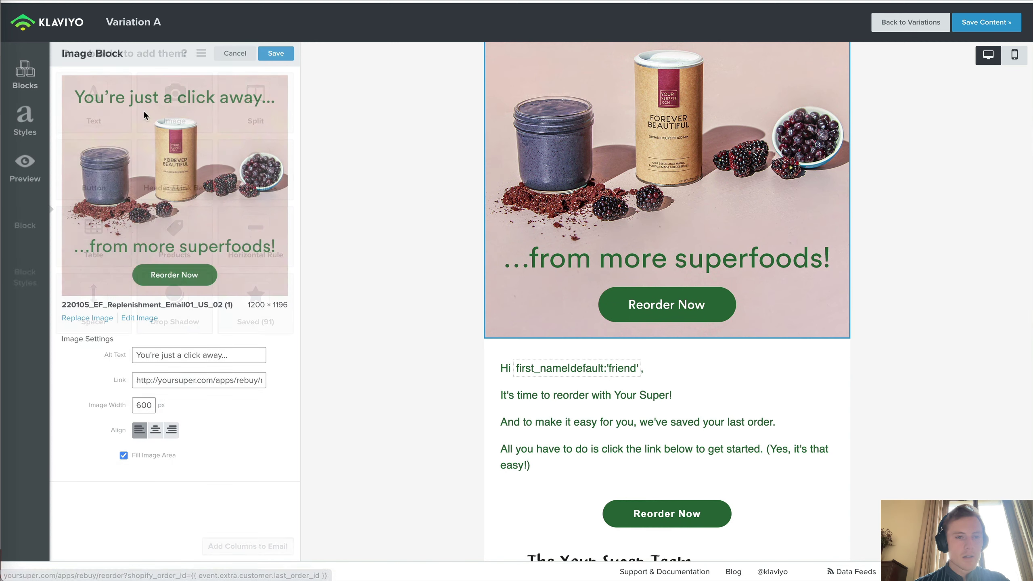
# - Examine the hero image's reorder link through to its shopify_order_id parameter and last_order_id variable, and save the image block
pyautogui.moveTo(156, 381)
pyautogui.mouseDown()
pyautogui.moveTo(270, 381)
pyautogui.moveTo(152, 380)
pyautogui.mouseUp()
pyautogui.click(152, 379)
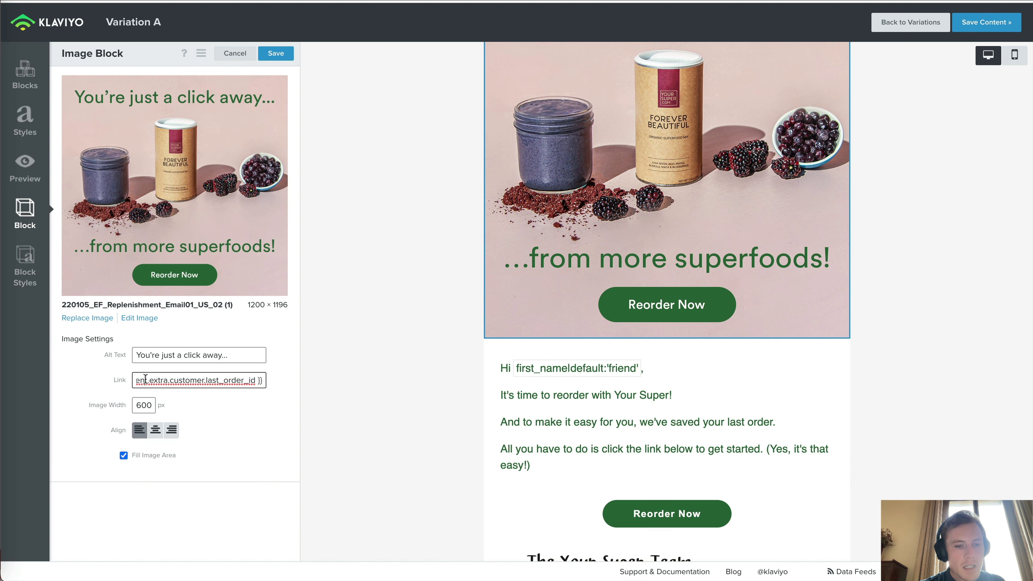
pyautogui.hotkey('ctrl', 'a')
pyautogui.press('Home')
pyautogui.moveTo(246, 380); pyautogui.dragTo(266, 378)
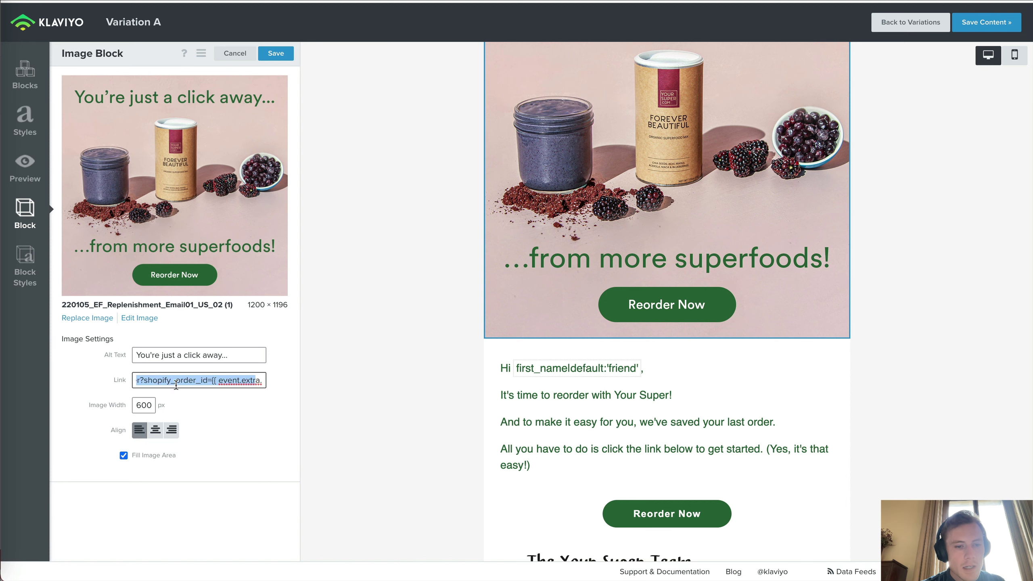
pyautogui.click(154, 382)
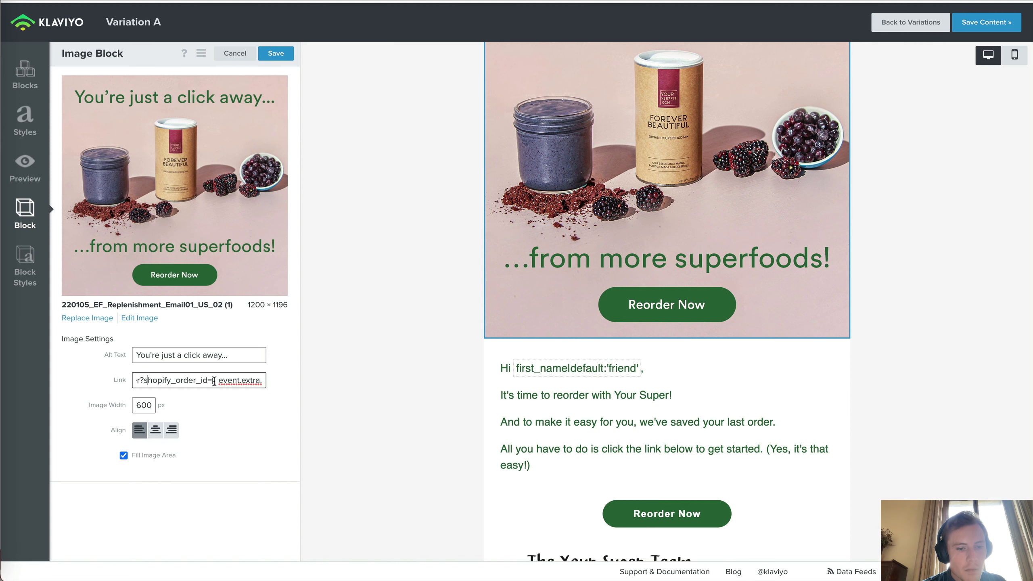
pyautogui.moveTo(216, 381); pyautogui.dragTo(271, 386)
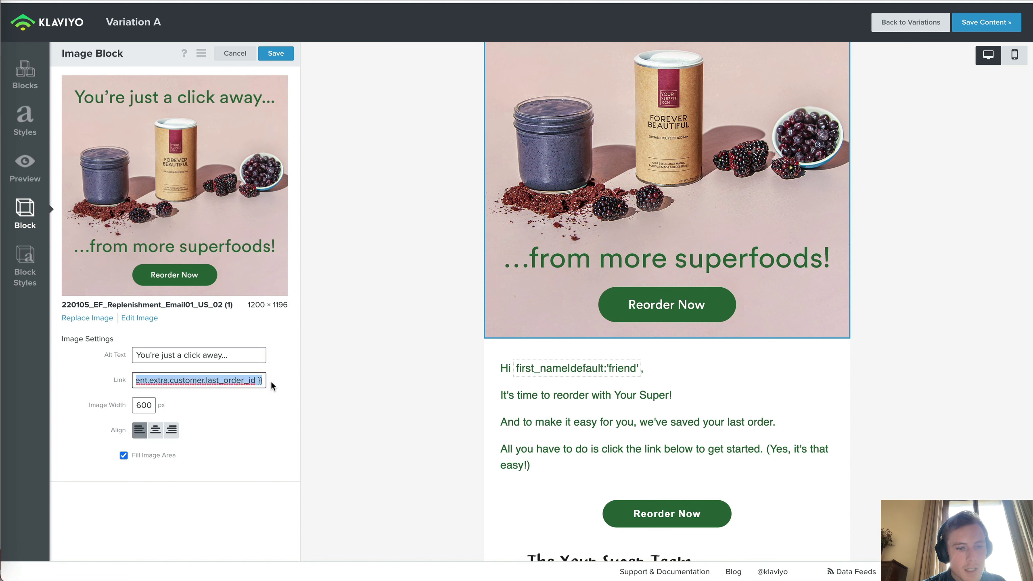
pyautogui.click(216, 380)
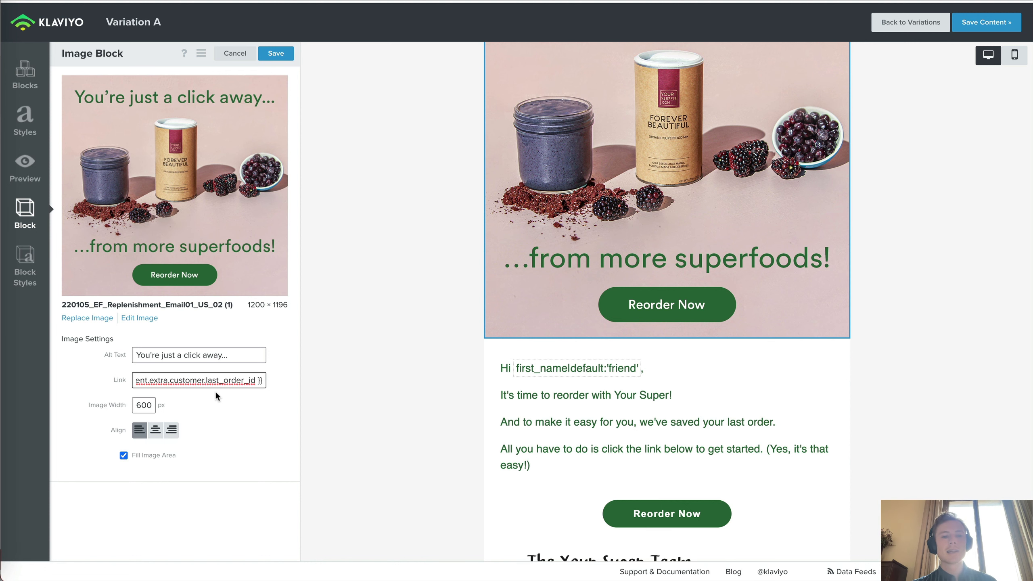
pyautogui.click(275, 53)
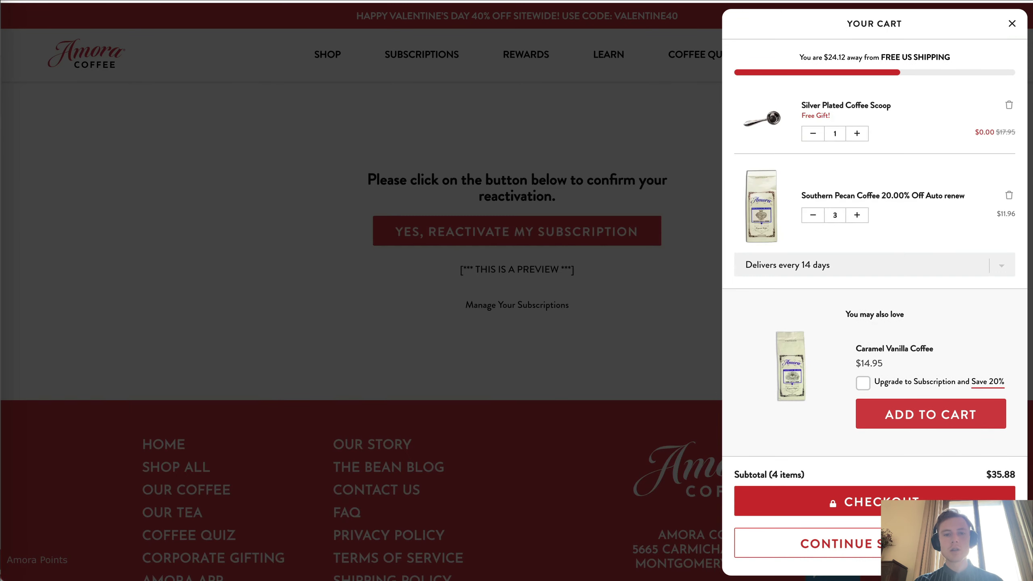
# - Leave the Amora storefront's cart, switch to Rebuy and review the custom data source rulesets with their connected widgets
pyautogui.click(614, 129)
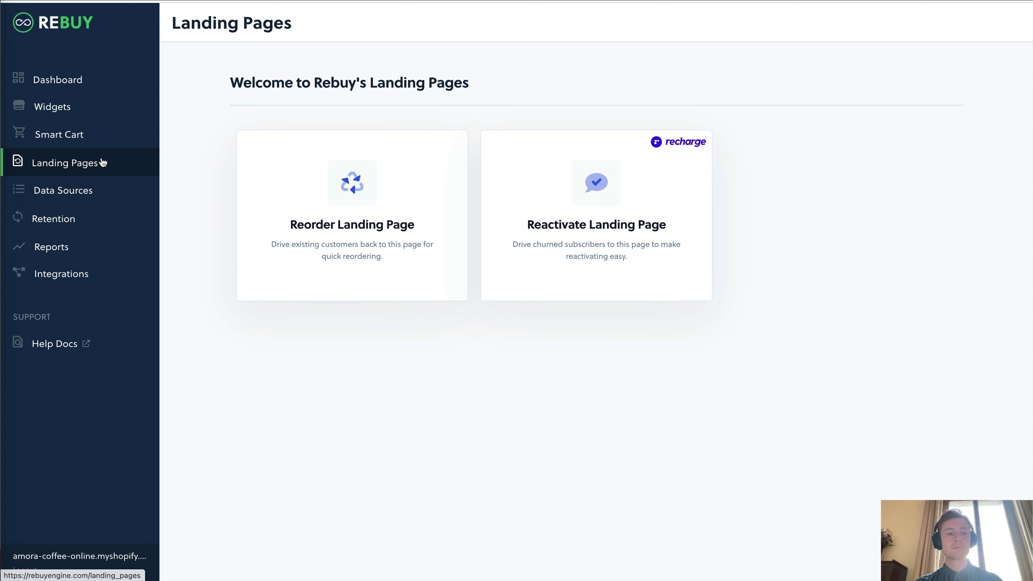
pyautogui.click(85, 191)
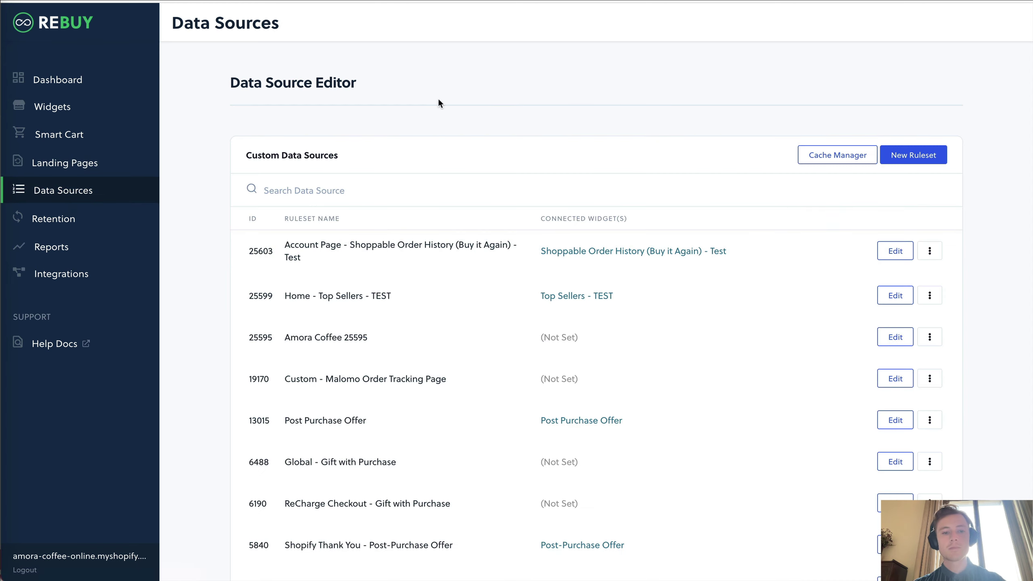
pyautogui.scroll(-2, 438, 103)
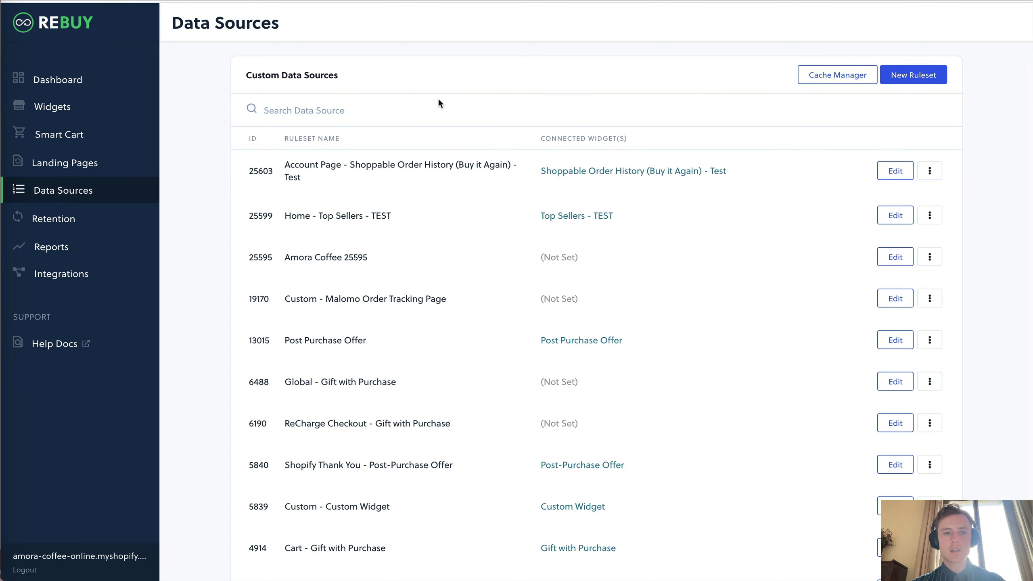
pyautogui.scroll(-2, 799, 162)
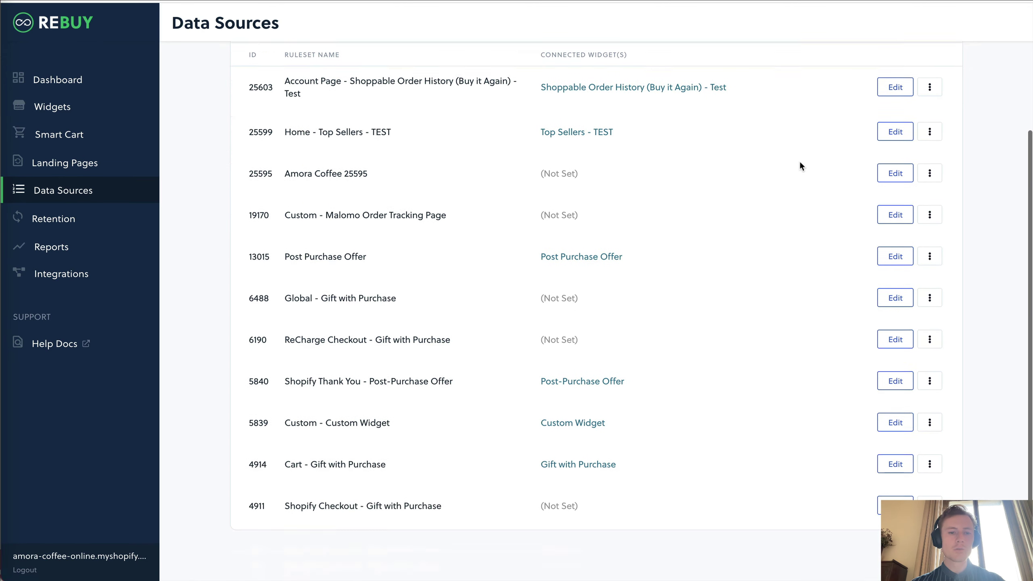
pyautogui.scroll(2, 800, 165)
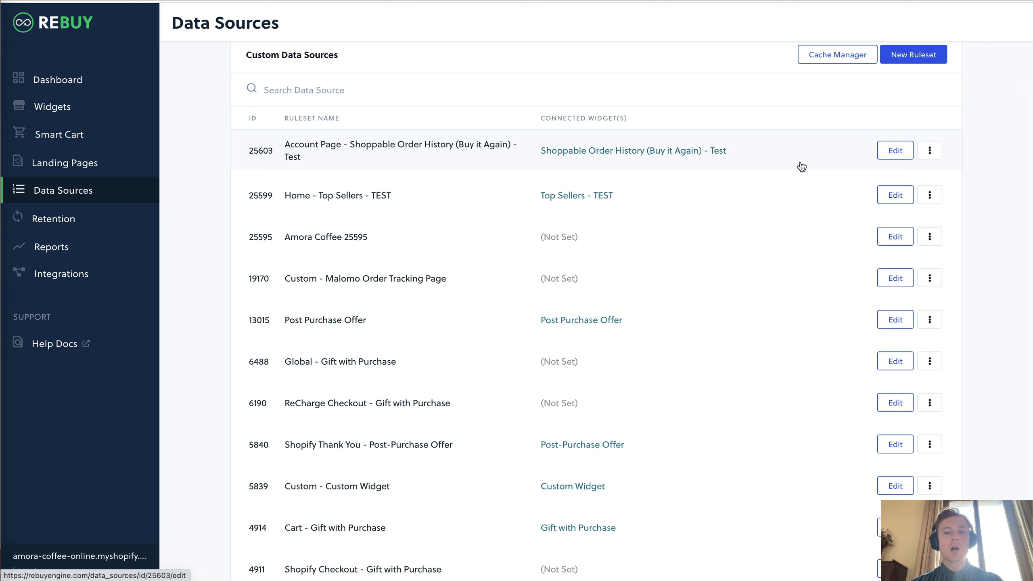
pyautogui.click(57, 107)
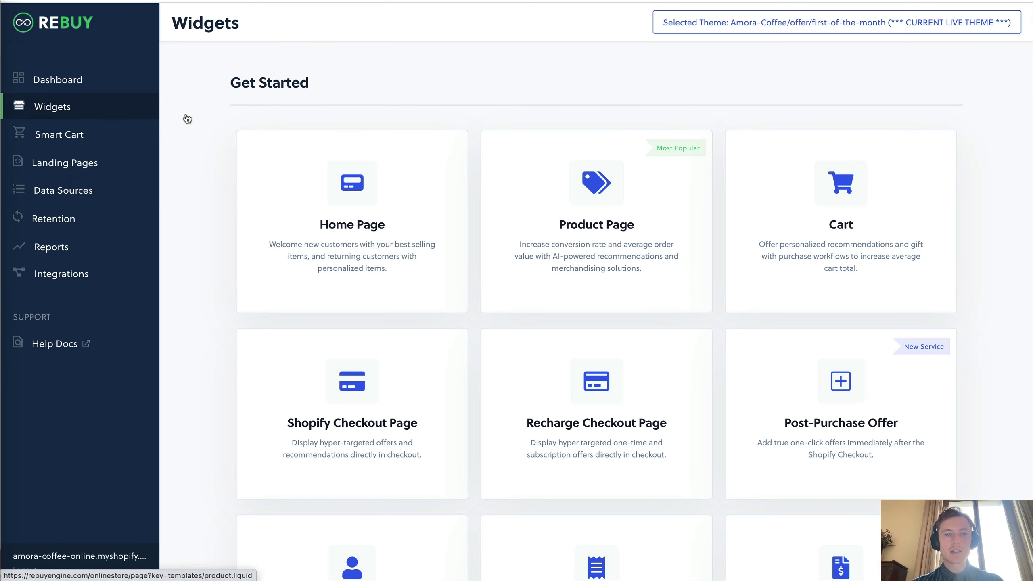
pyautogui.click(81, 198)
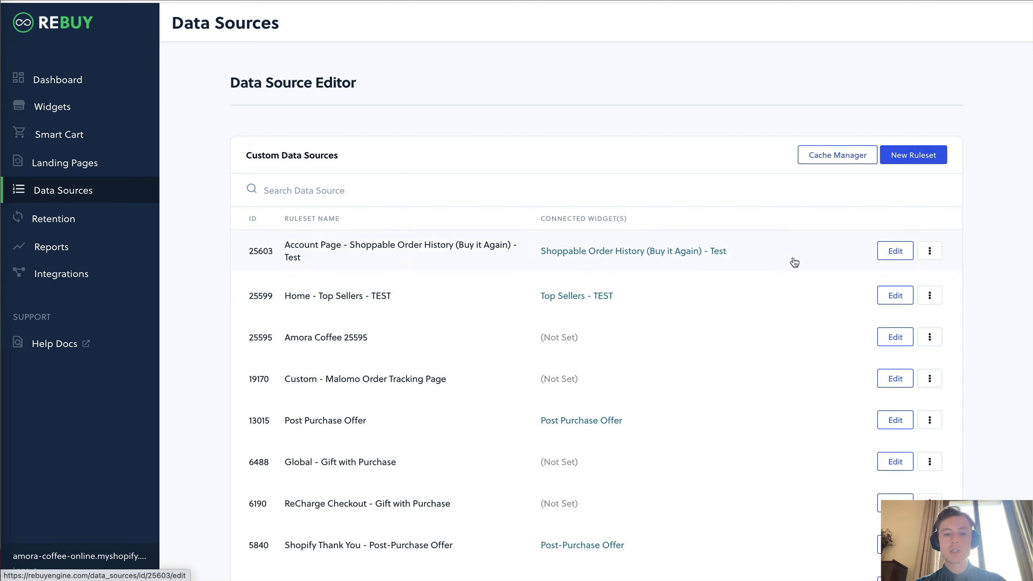
# - Create a new data source ruleset and set Rule #1's condition to Customer Order Count Is Greater Than 5
pyautogui.click(900, 158)
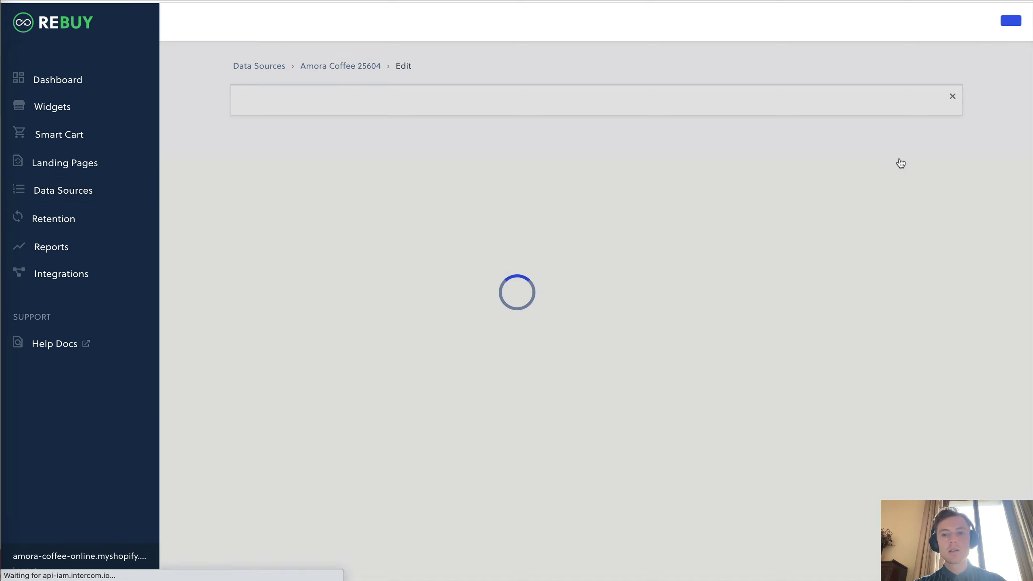
pyautogui.scroll(-5, 373, 205)
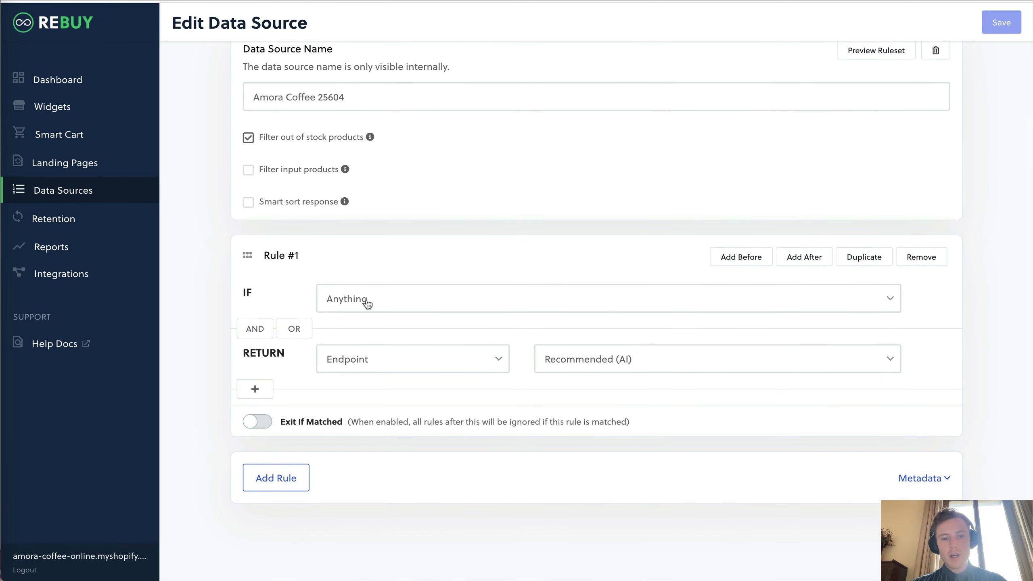
pyautogui.scroll(-1, 367, 303)
pyautogui.click(399, 248)
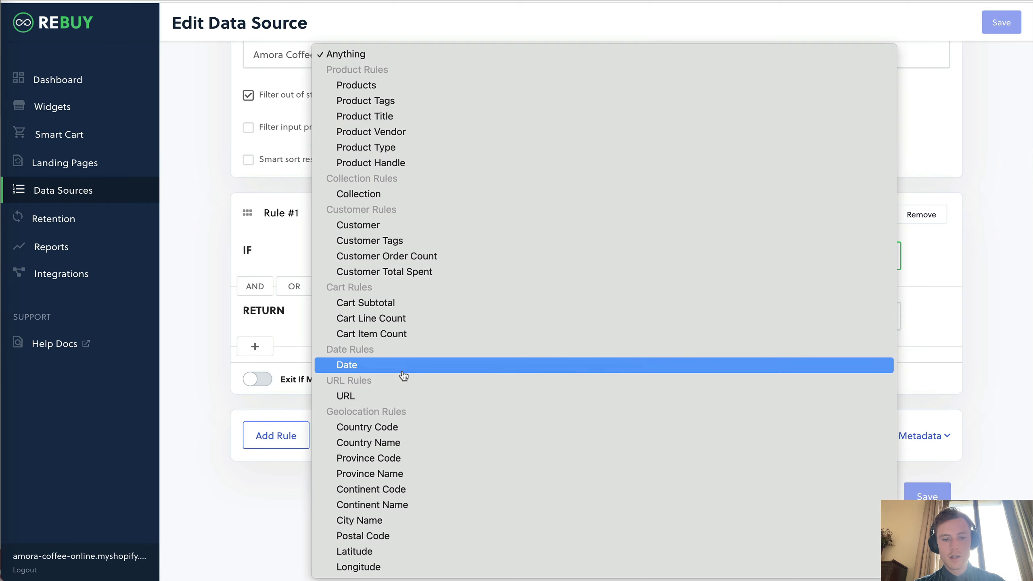
pyautogui.click(428, 255)
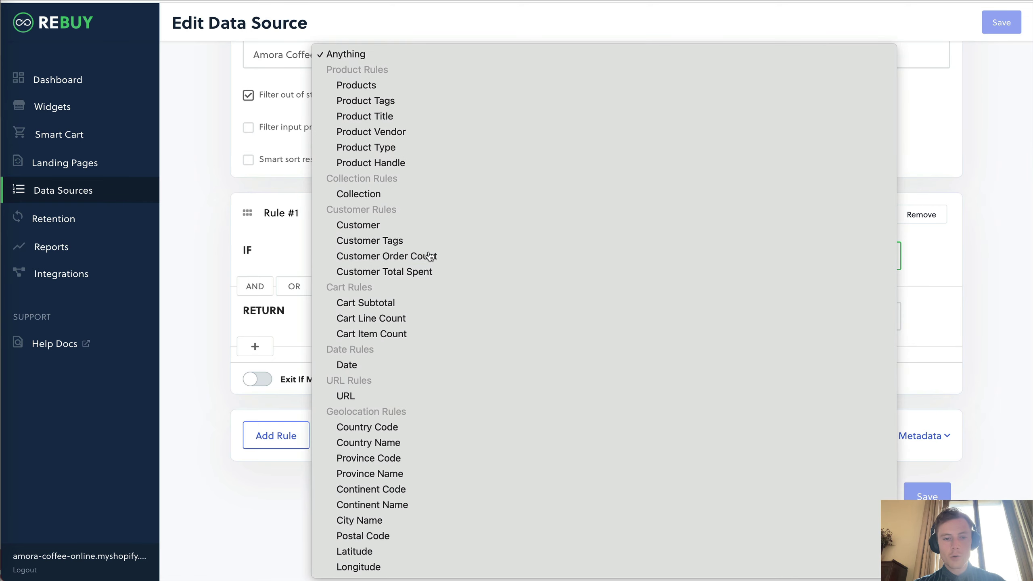
pyautogui.click(817, 265)
pyautogui.write('5')
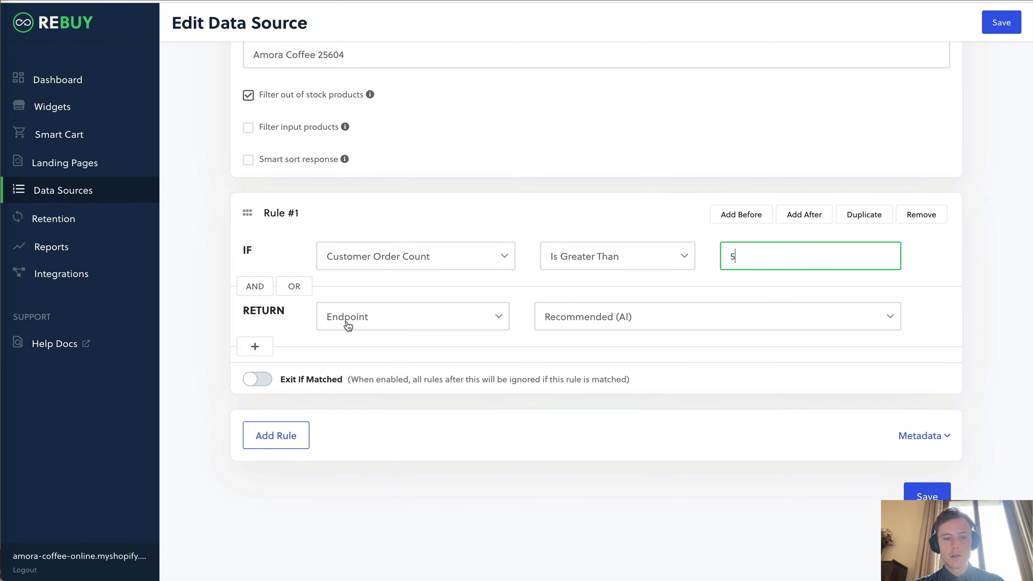
# - Try Thank You Description and Product Quantity as the return type of Rule #1
pyautogui.click(347, 324)
pyautogui.scroll(-5, 406, 351)
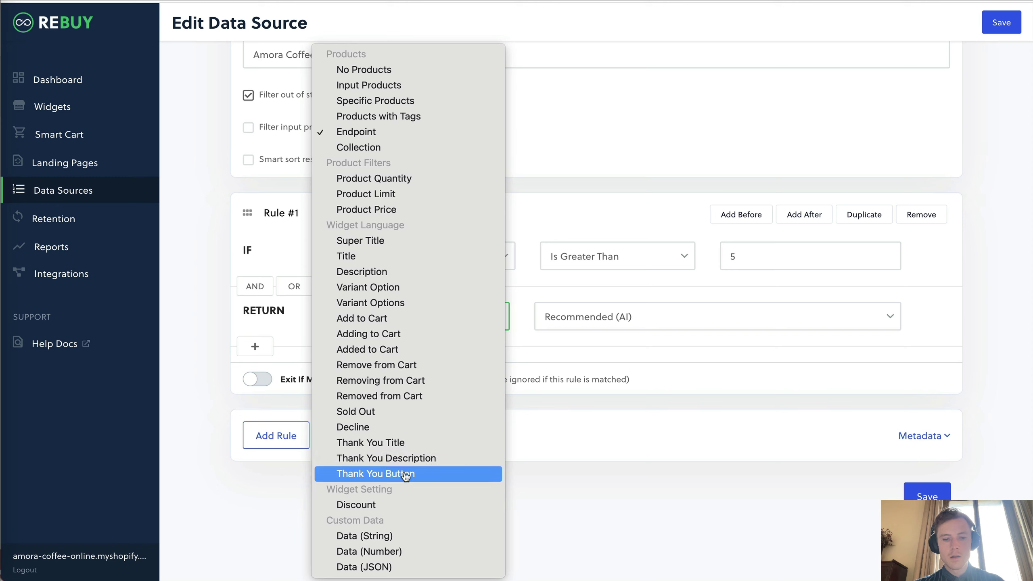
pyautogui.click(407, 458)
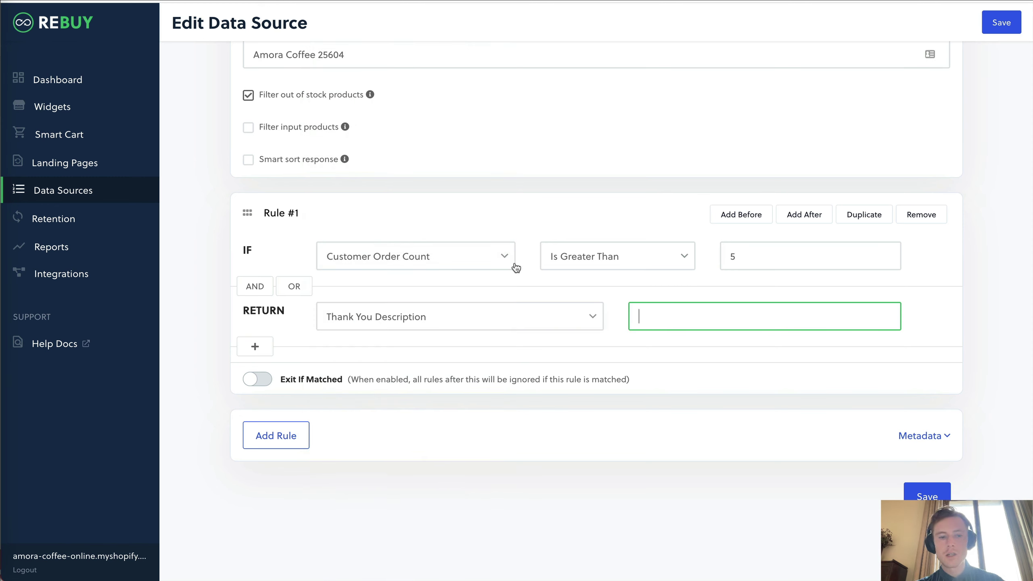
pyautogui.click(341, 317)
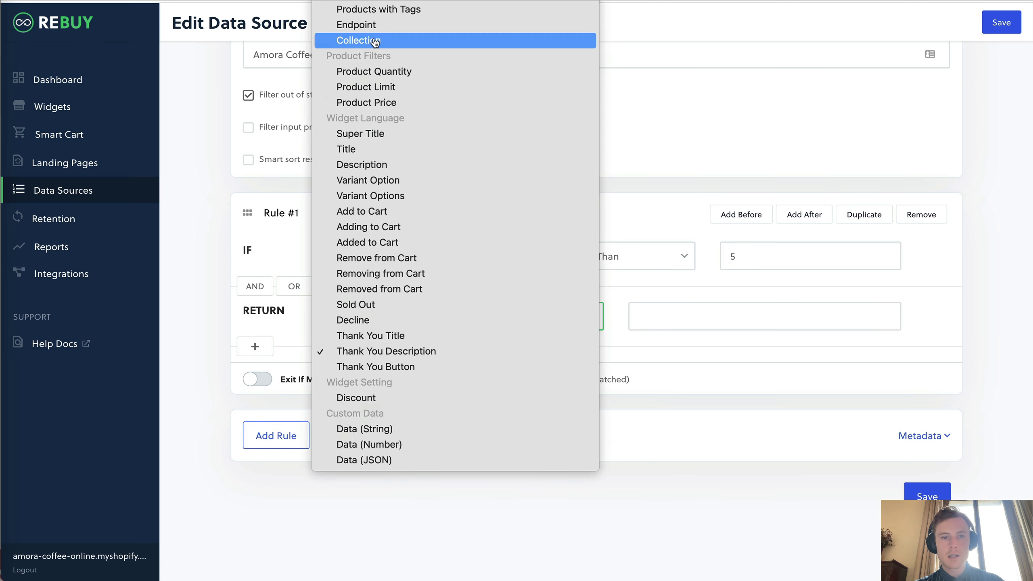
pyautogui.click(375, 71)
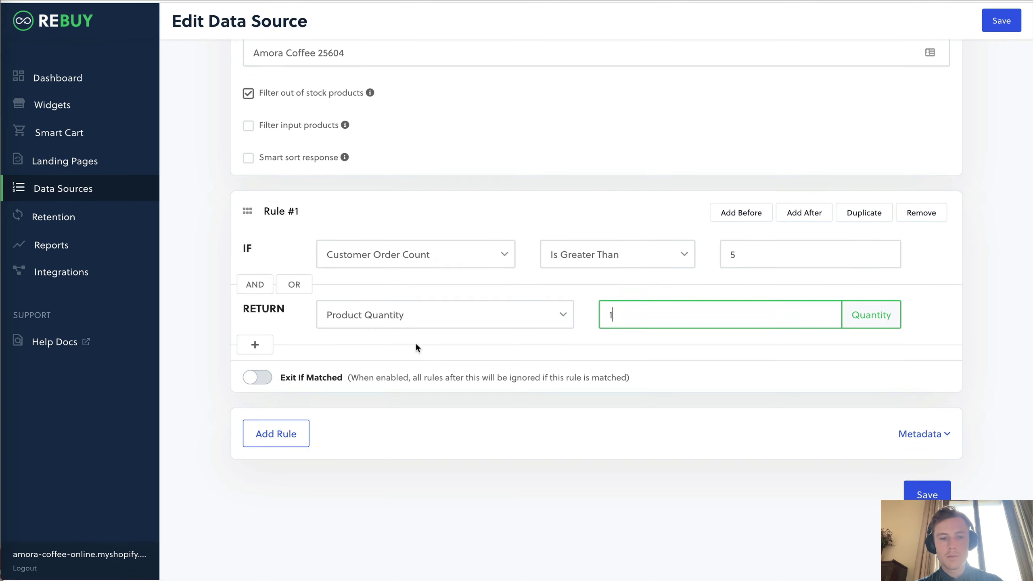
pyautogui.click(282, 436)
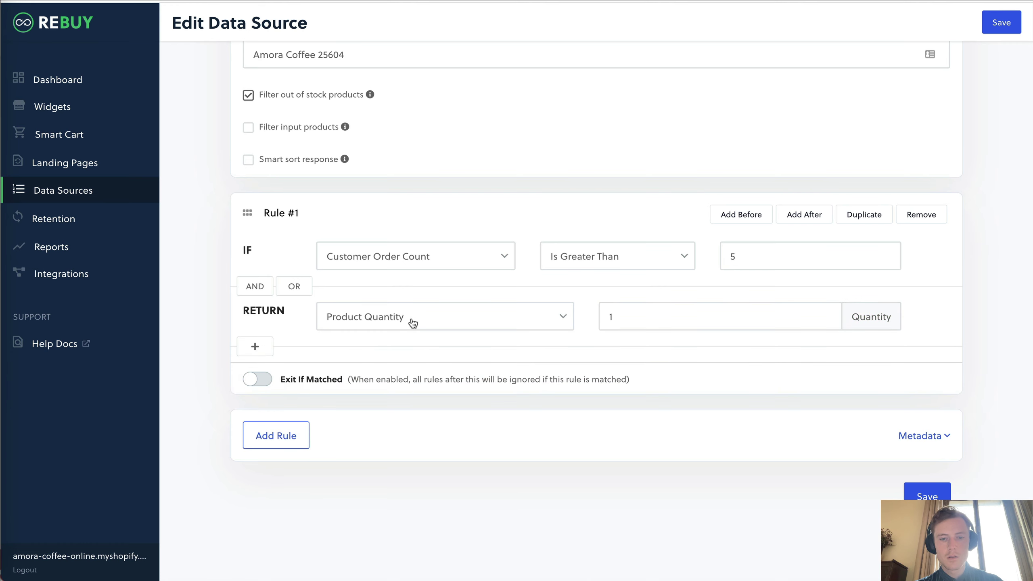
# - Add an AND condition to Rule #1 with Products set to Equals Anything
pyautogui.click(255, 286)
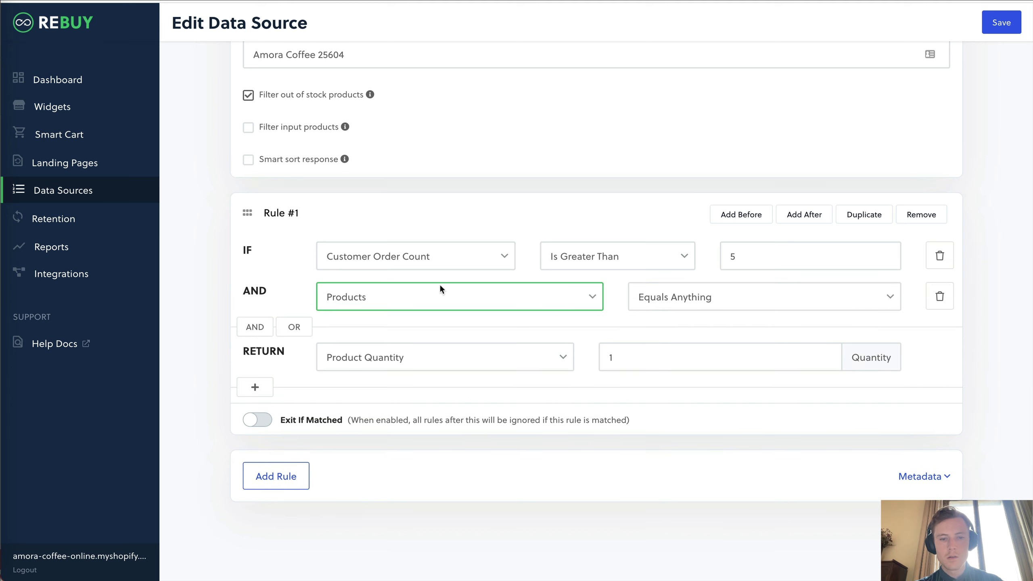
pyautogui.click(529, 295)
pyautogui.click(728, 300)
# - Set Rule #1 to return a percentage Discount of 30%
pyautogui.click(481, 358)
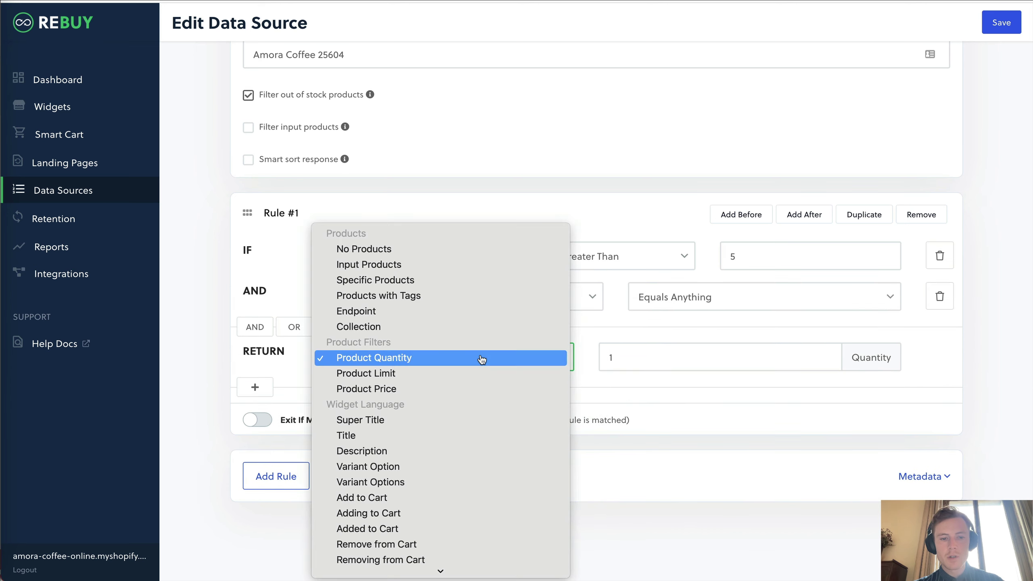
pyautogui.scroll(-5, 390, 358)
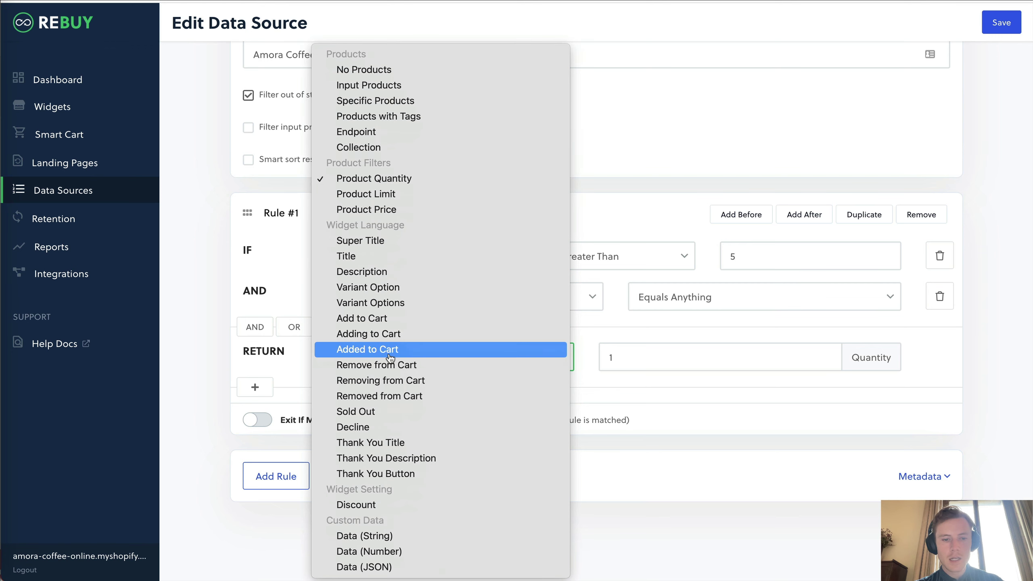
pyautogui.click(385, 504)
pyautogui.click(718, 306)
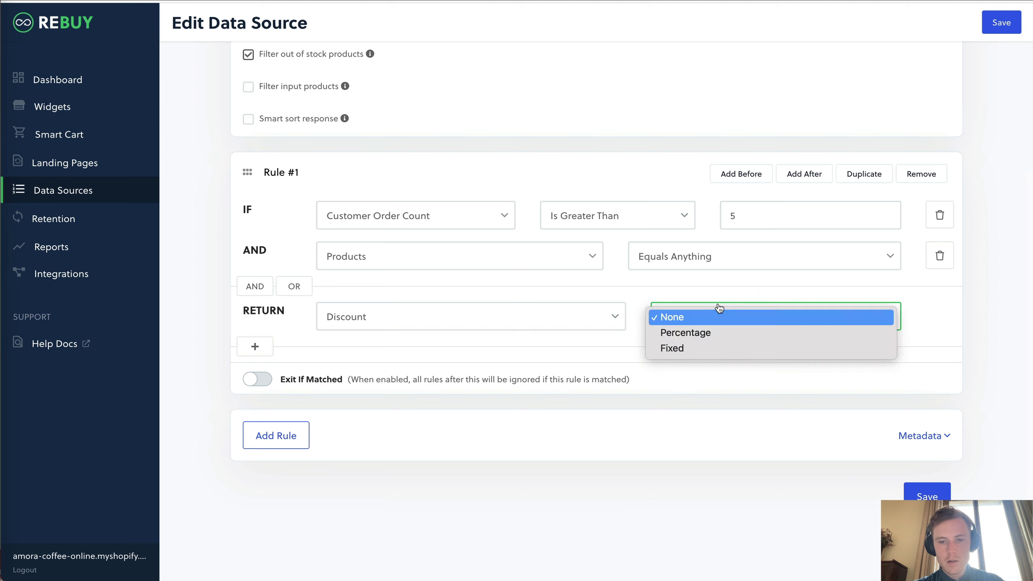
pyautogui.click(687, 333)
pyautogui.moveTo(774, 323); pyautogui.dragTo(668, 326)
pyautogui.write('30')
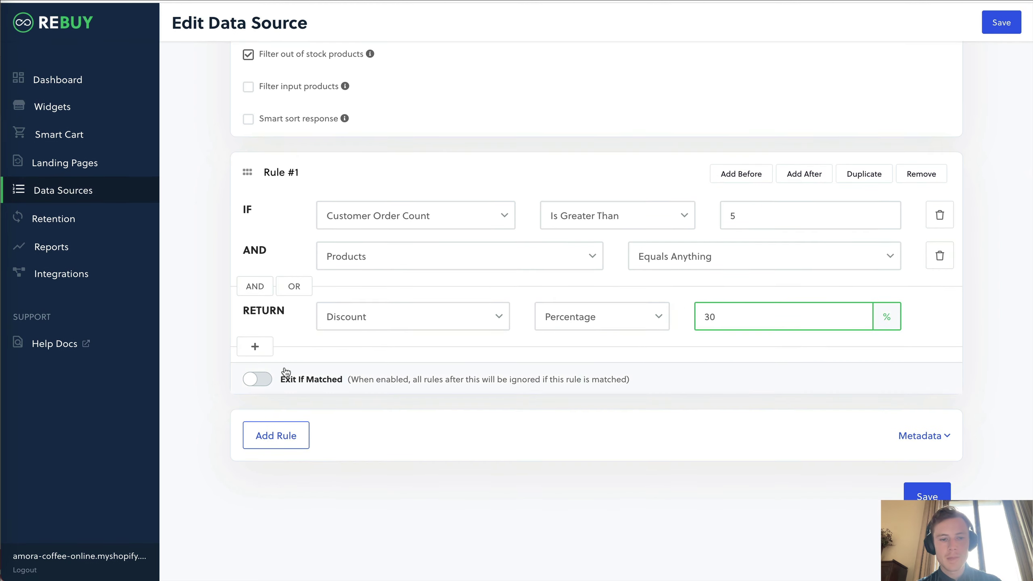
# - Add a second return to Rule #1 using the Recommended (AI) endpoint
pyautogui.click(254, 347)
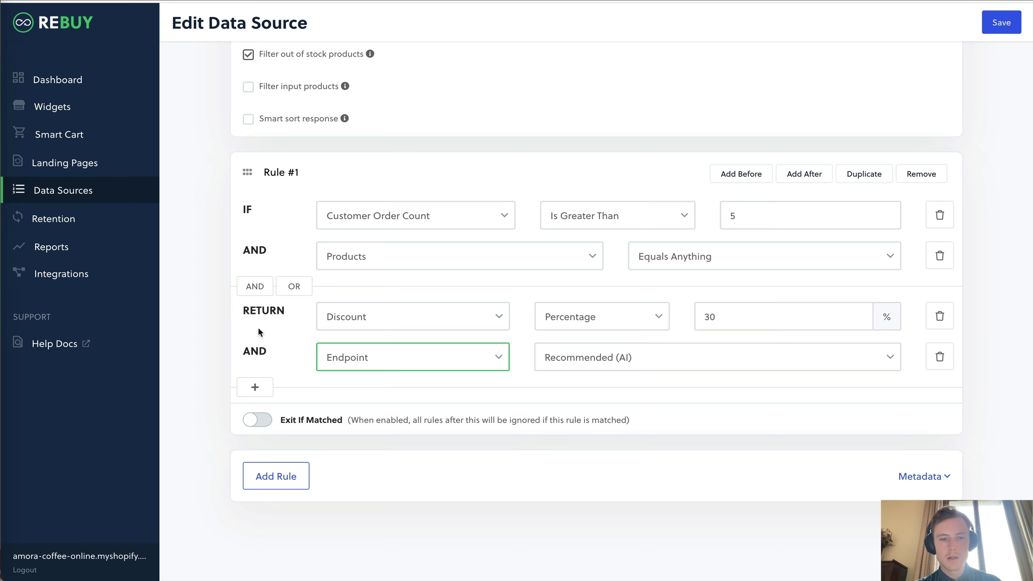
pyautogui.click(645, 364)
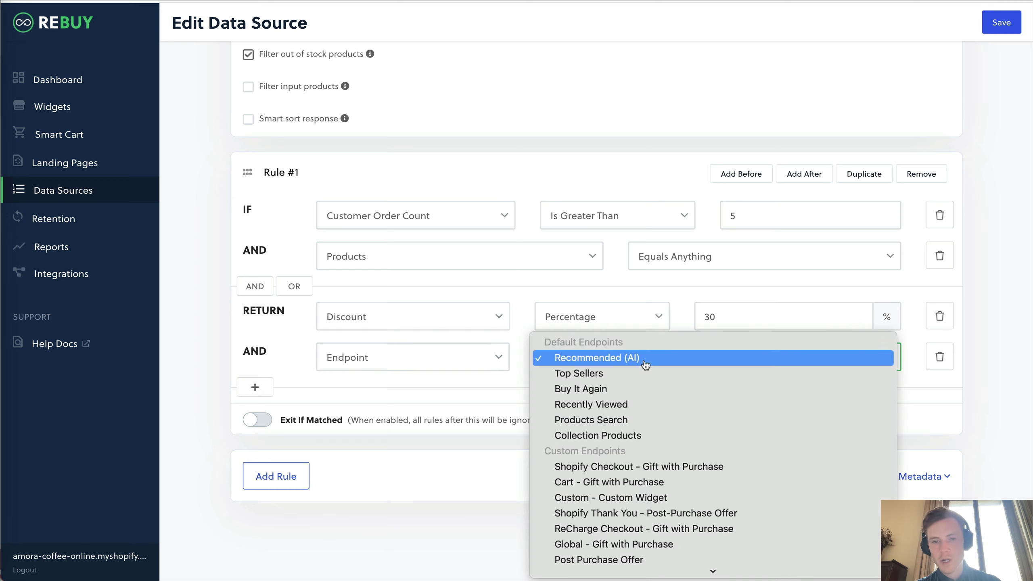
pyautogui.click(645, 364)
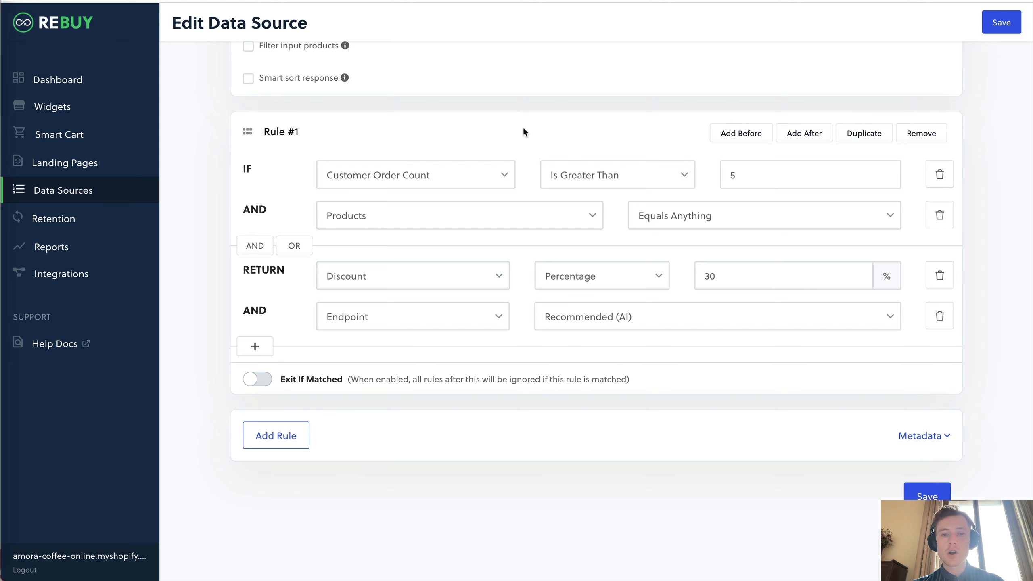
# - Review the condition types available for Rule #1 and remove its percentage Discount return
pyautogui.click(451, 178)
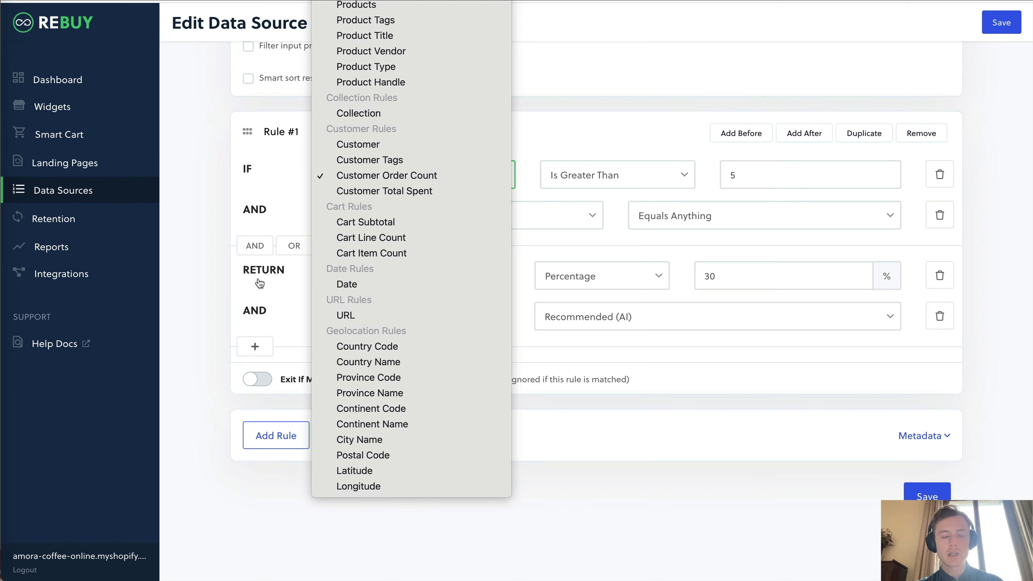
pyautogui.click(524, 244)
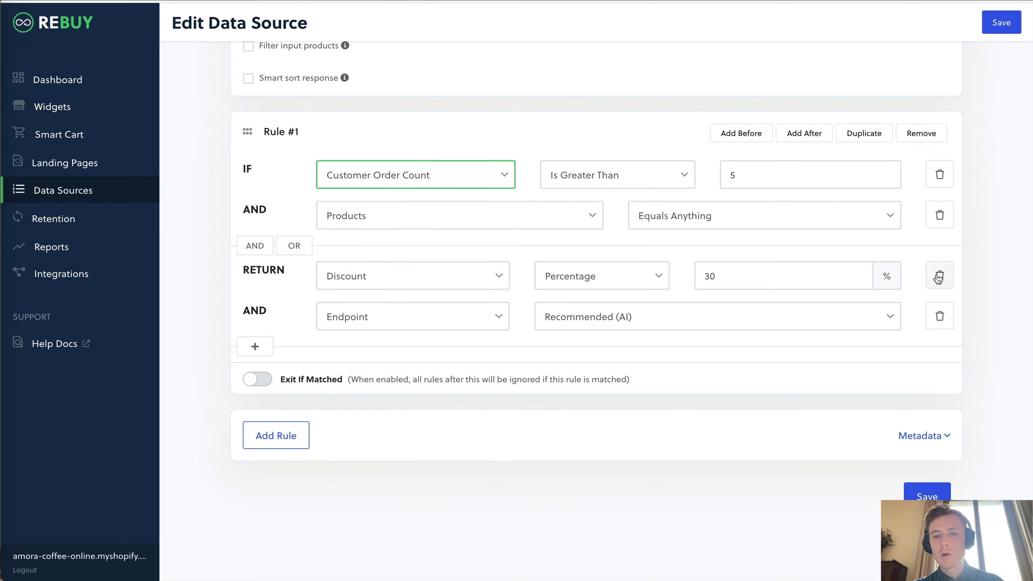
pyautogui.click(939, 277)
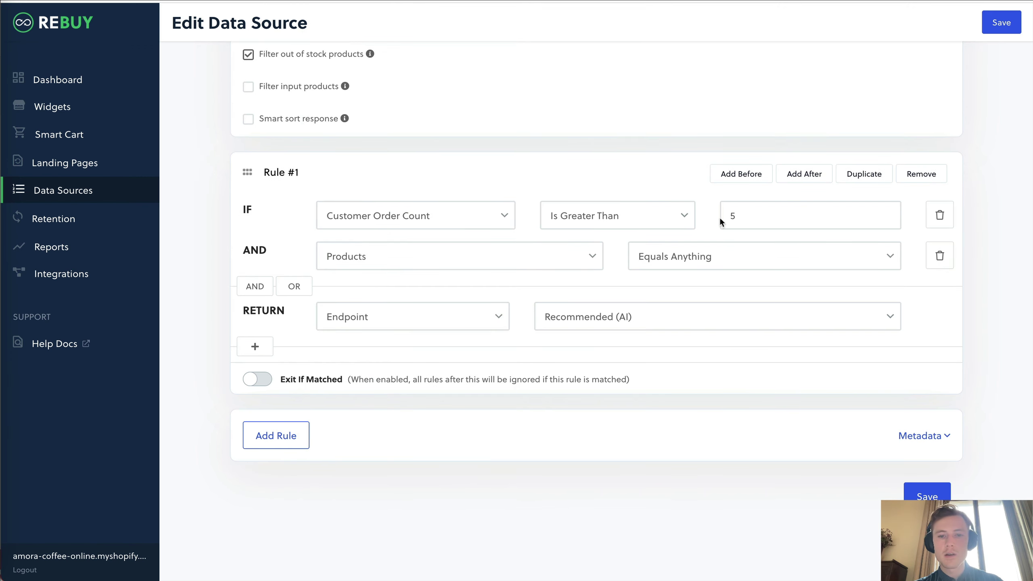
# - Set Rule #1's first condition to Products Equals Anything and remove the additional AND condition
pyautogui.click(451, 219)
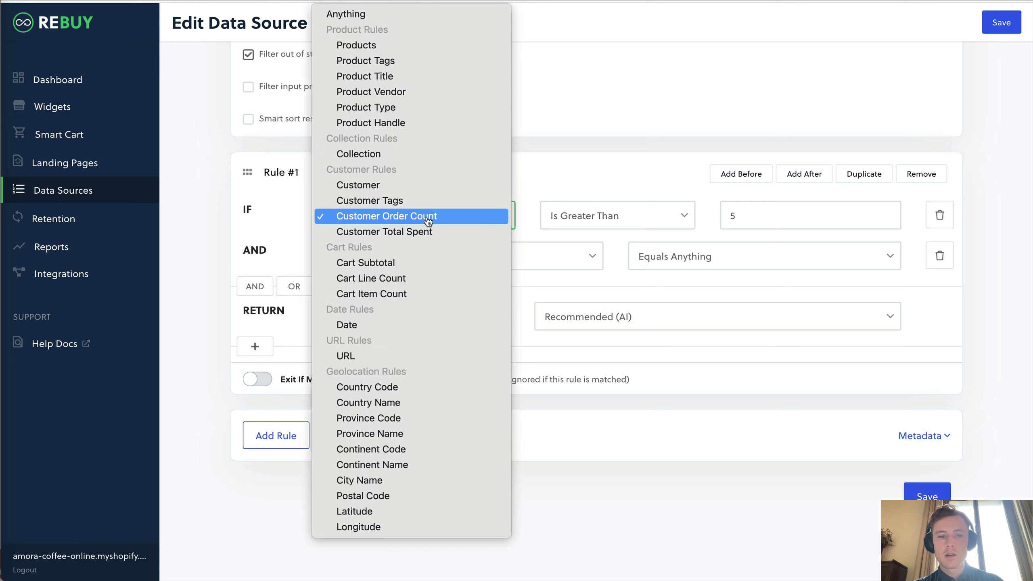
pyautogui.click(391, 45)
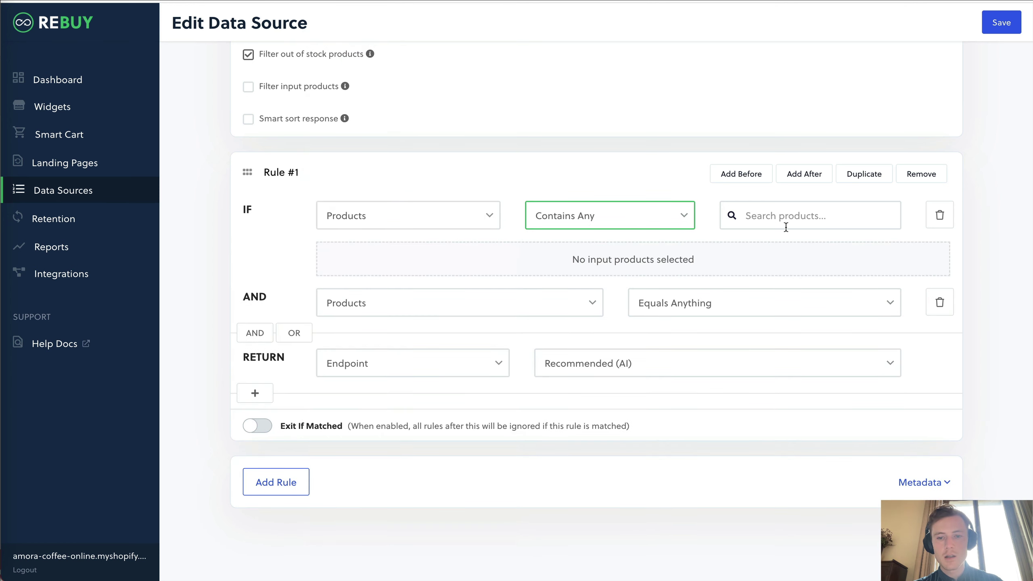
pyautogui.click(636, 227)
pyautogui.click(610, 199)
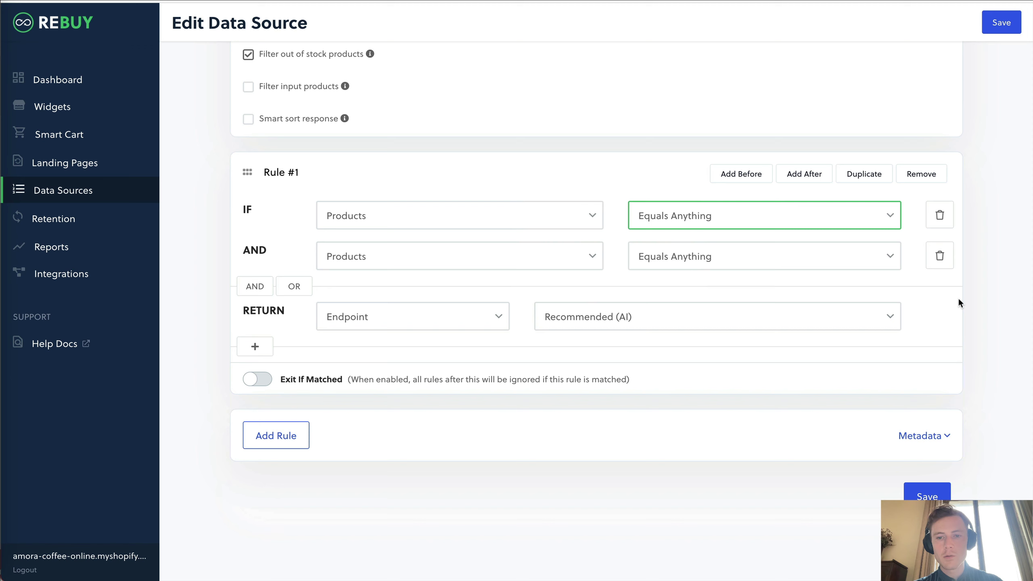
pyautogui.click(938, 257)
# - Set Rule #1 to return Specific Products, choosing the Regular / Ground variant of Vigorosi Coffee Blend
pyautogui.click(401, 317)
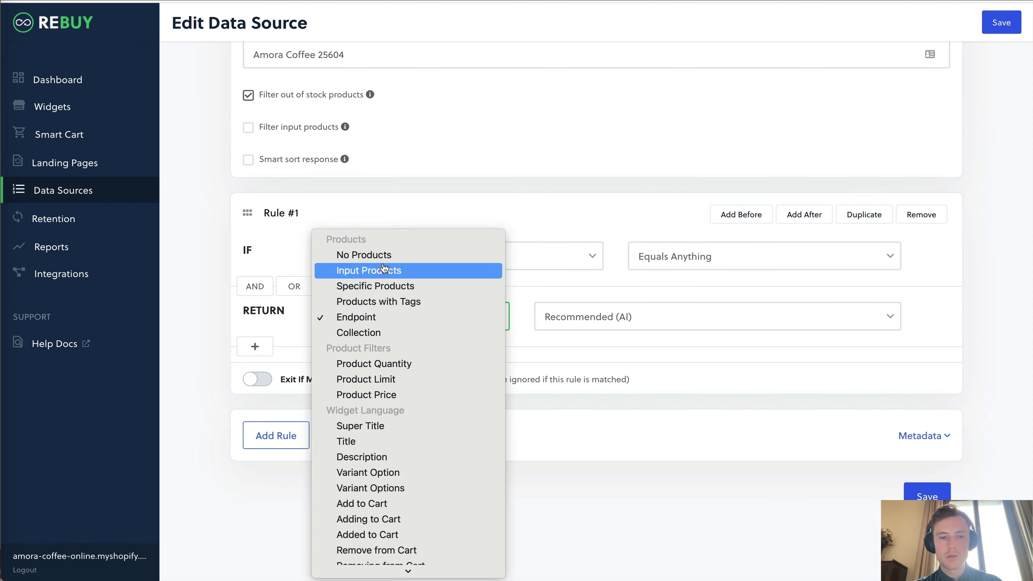
pyautogui.click(371, 286)
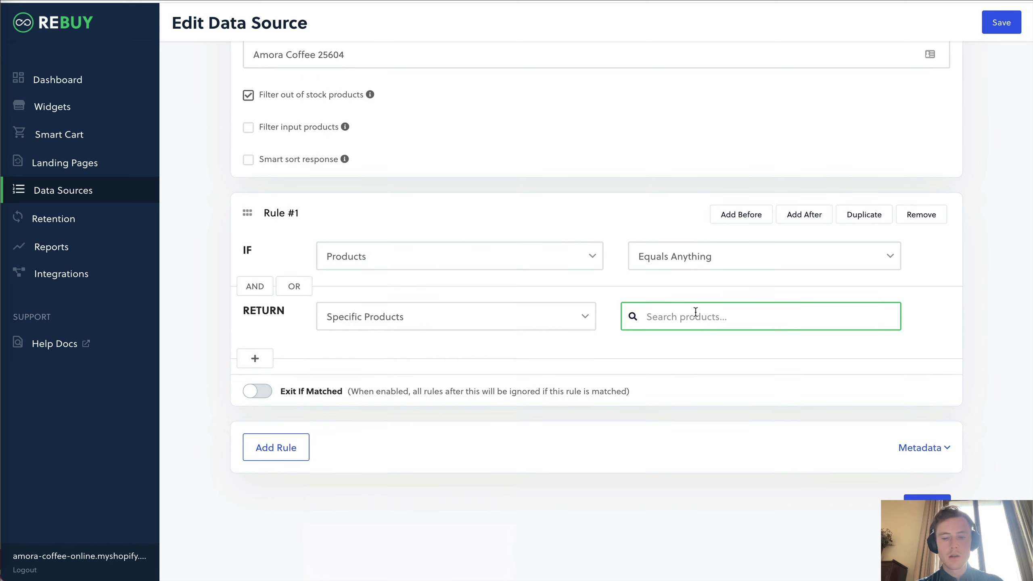
pyautogui.write('amora')
pyautogui.doubleClick(706, 325)
pyautogui.write('vigo')
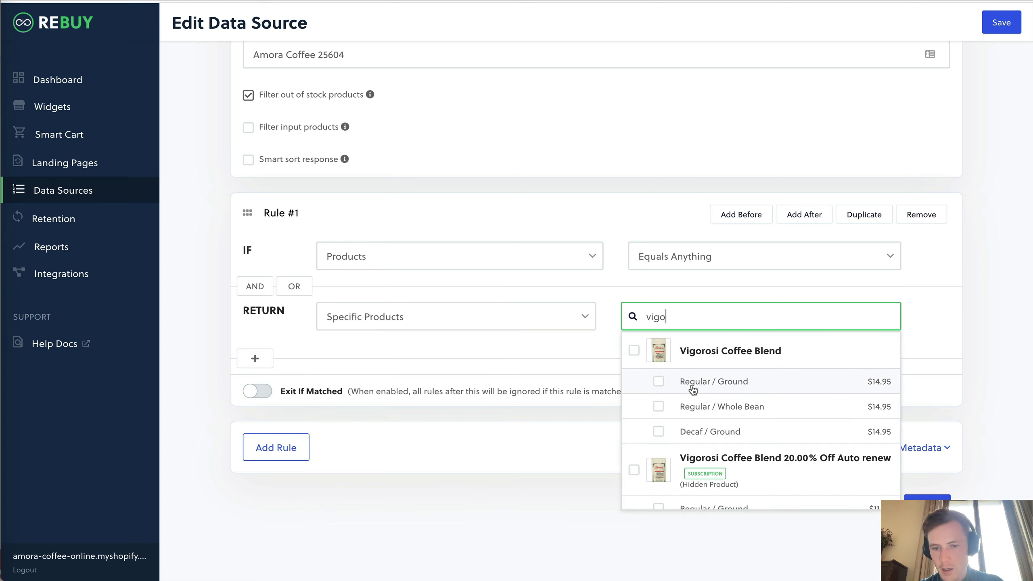
pyautogui.click(697, 382)
pyautogui.click(991, 298)
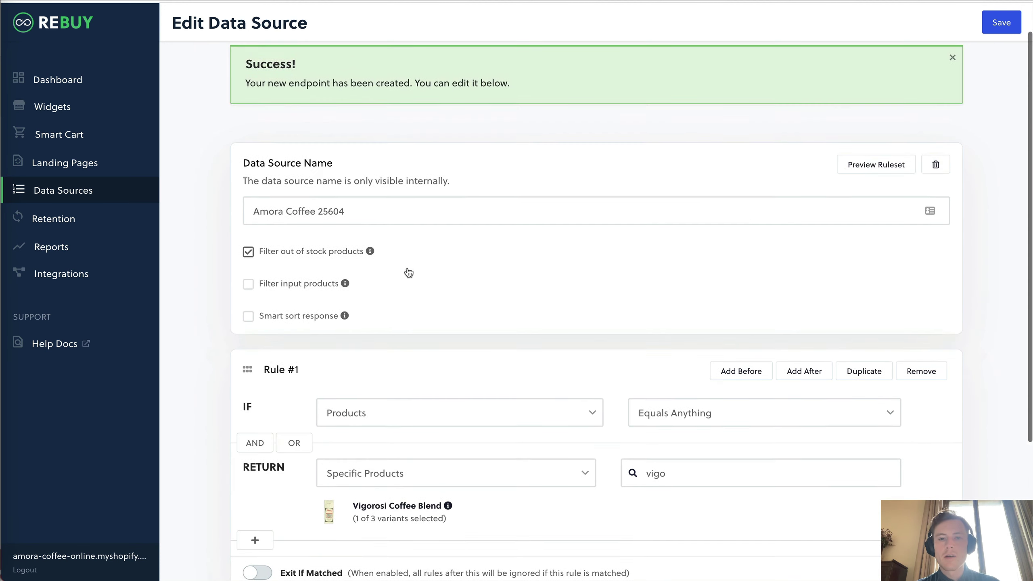
# - Go to the widget overview and open the Post-Purchase Offer widget
pyautogui.click(64, 113)
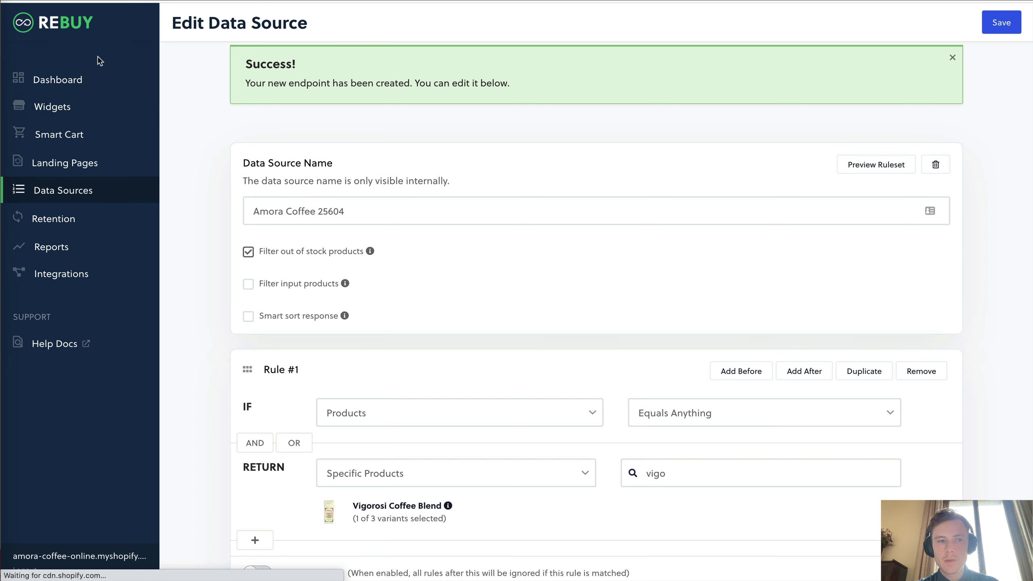
pyautogui.scroll(-10, 626, 365)
pyautogui.scroll(4, 626, 365)
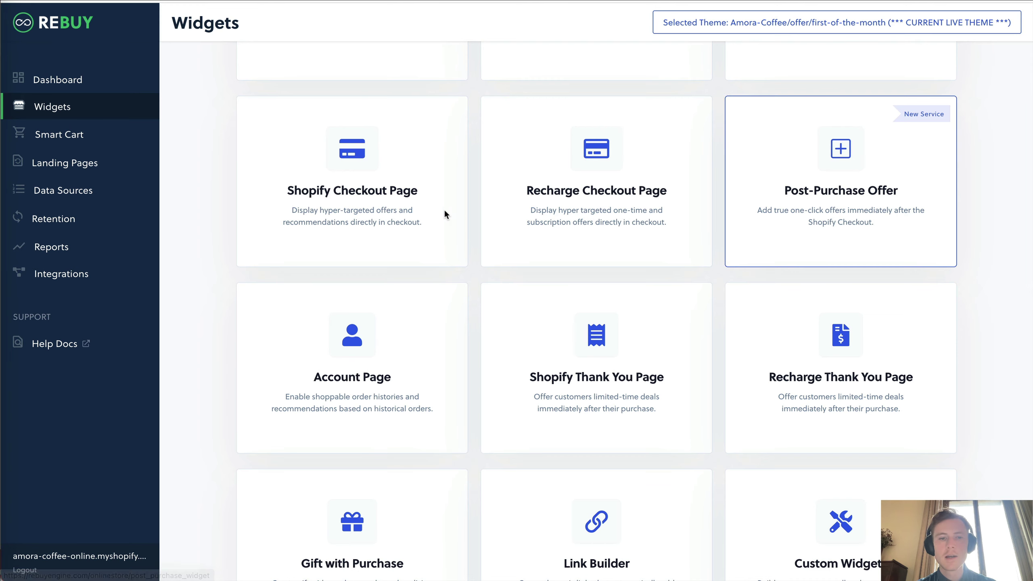
pyautogui.click(445, 212)
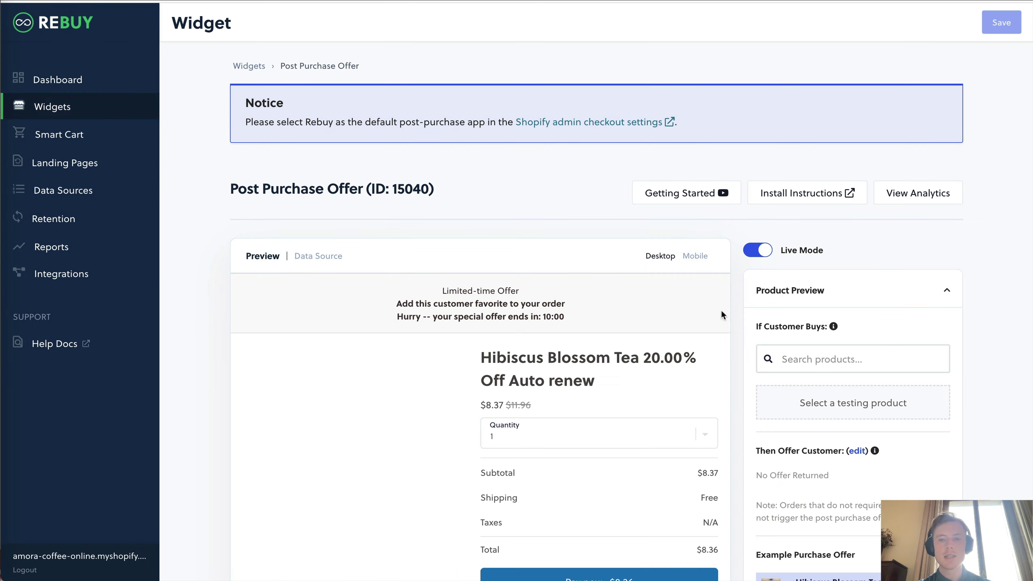
# - Open the data source connected to the Post Purchase Offer widget for editing
pyautogui.scroll(-5, 792, 236)
pyautogui.scroll(-5, 813, 232)
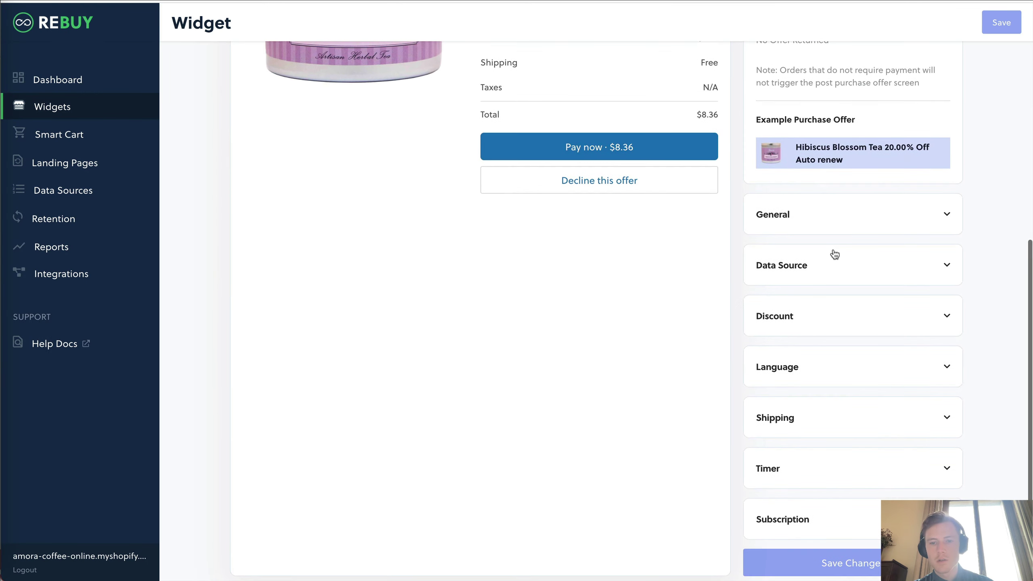
pyautogui.click(840, 271)
pyautogui.click(807, 326)
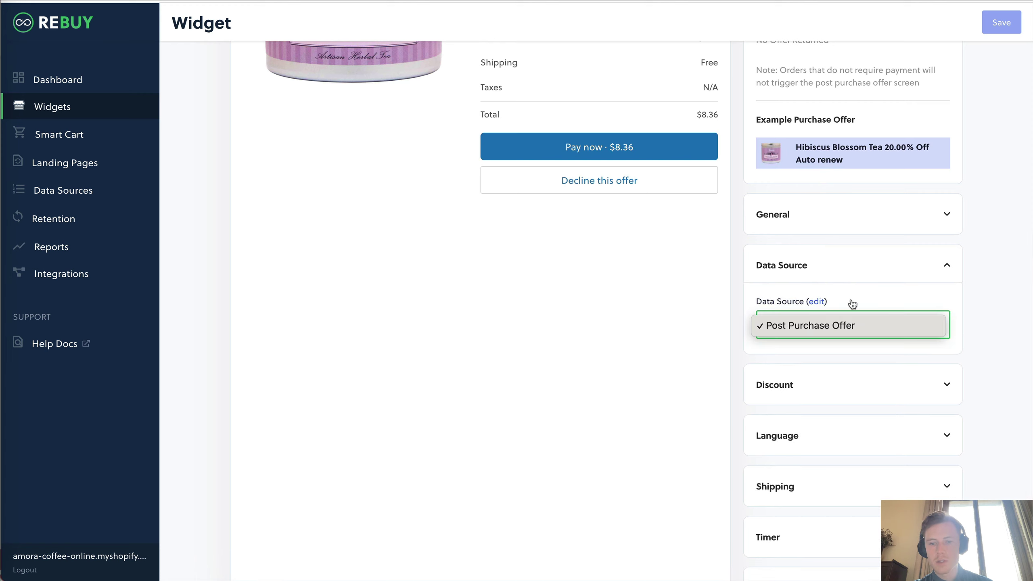
pyautogui.click(815, 301)
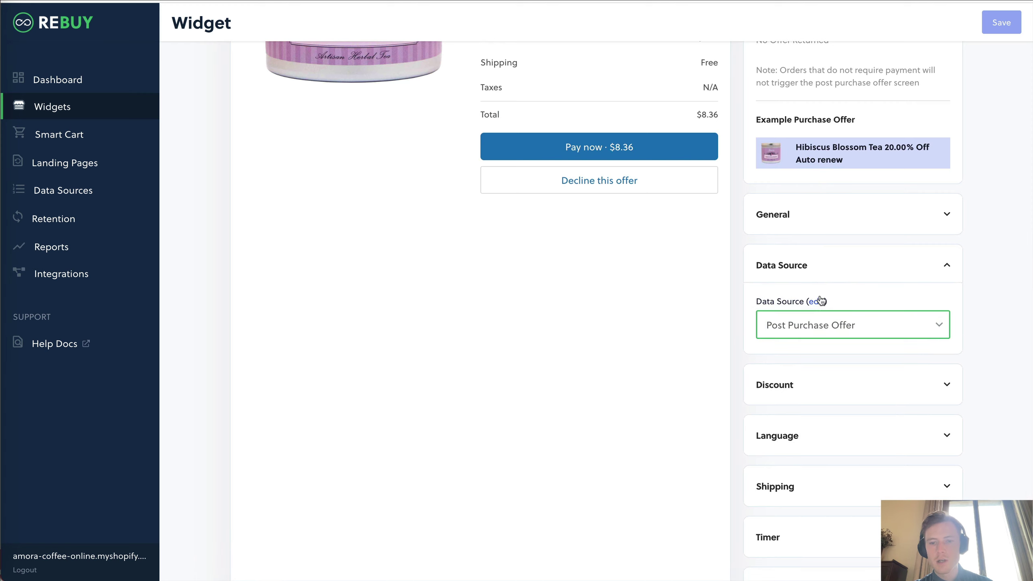
pyautogui.click(816, 301)
pyautogui.scroll(-4, 407, 255)
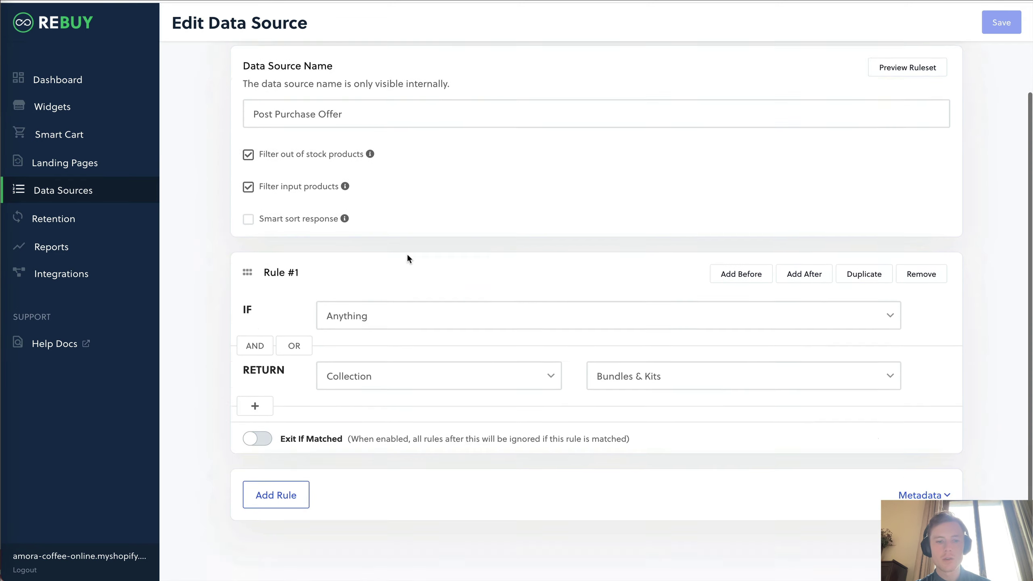
# - Examine the collection that Rule #1 of the Post Purchase Offer data source returns and its available return types
pyautogui.scroll(1, 244, 247)
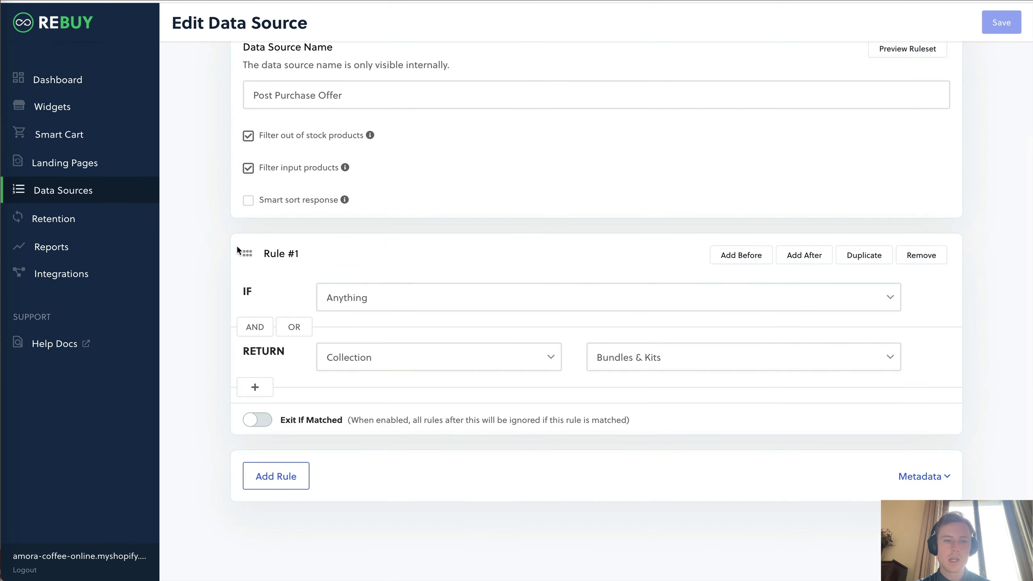
pyautogui.click(677, 365)
pyautogui.click(437, 350)
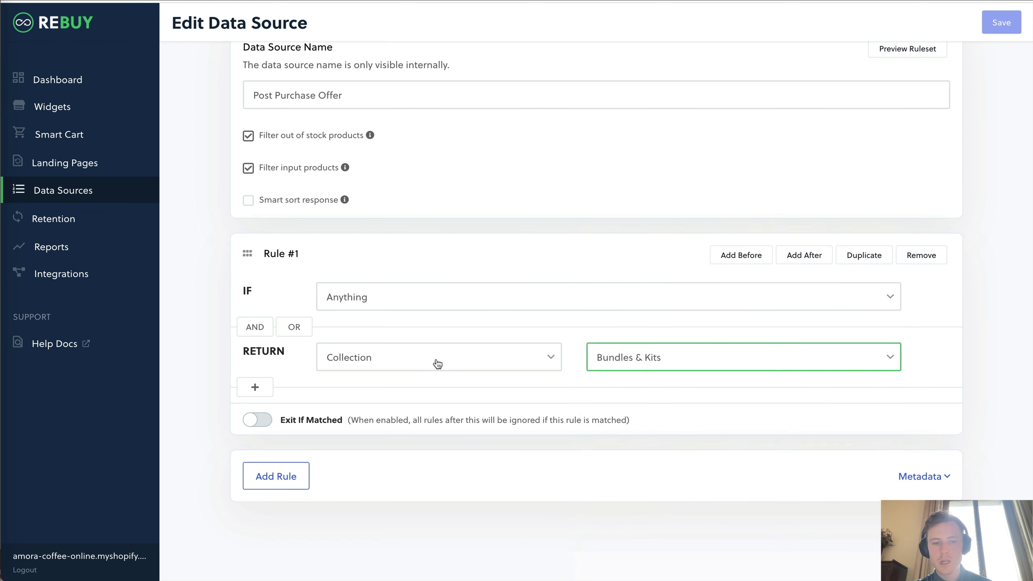
pyautogui.click(435, 354)
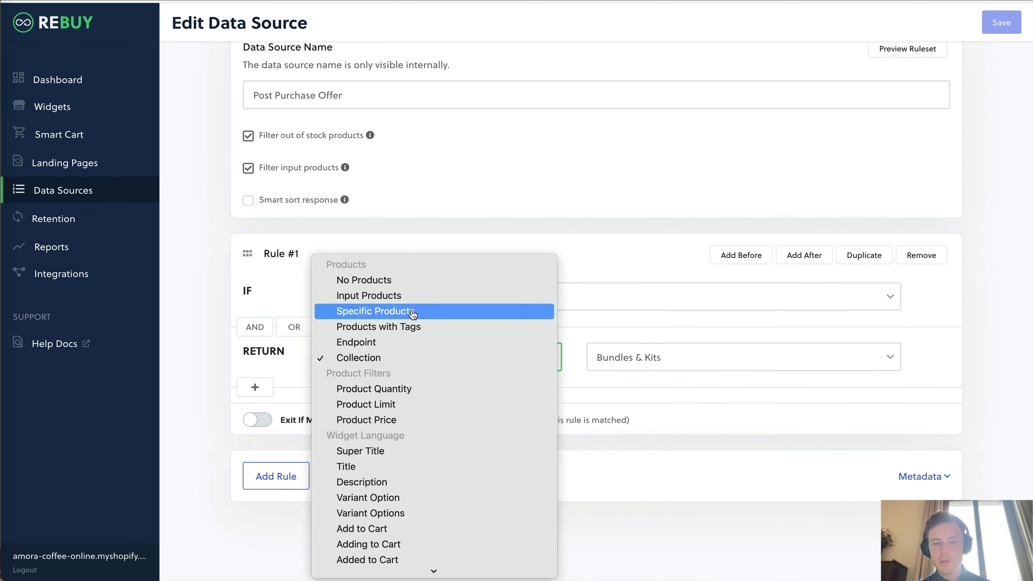
pyautogui.click(1004, 329)
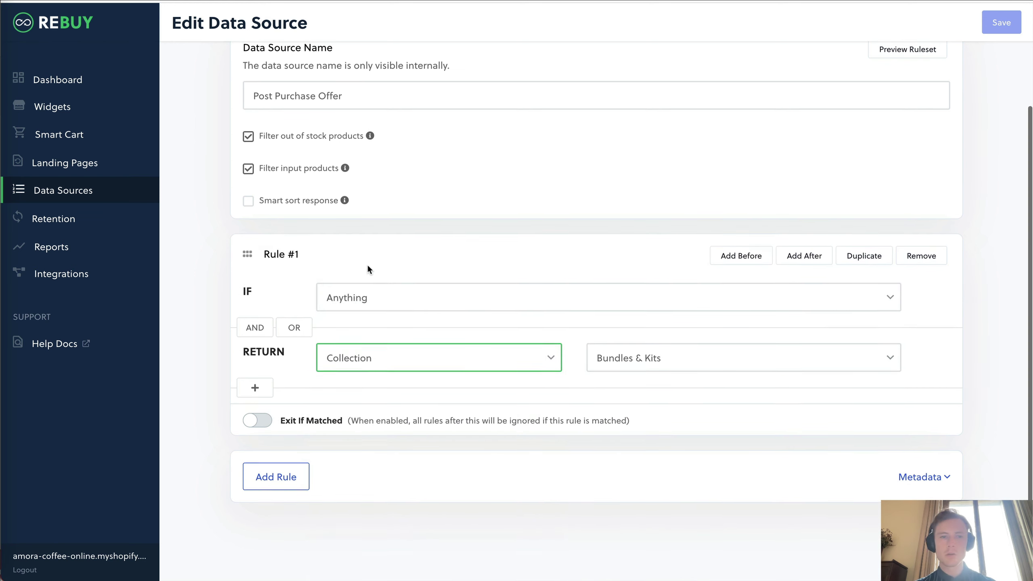
pyautogui.scroll(3, 367, 263)
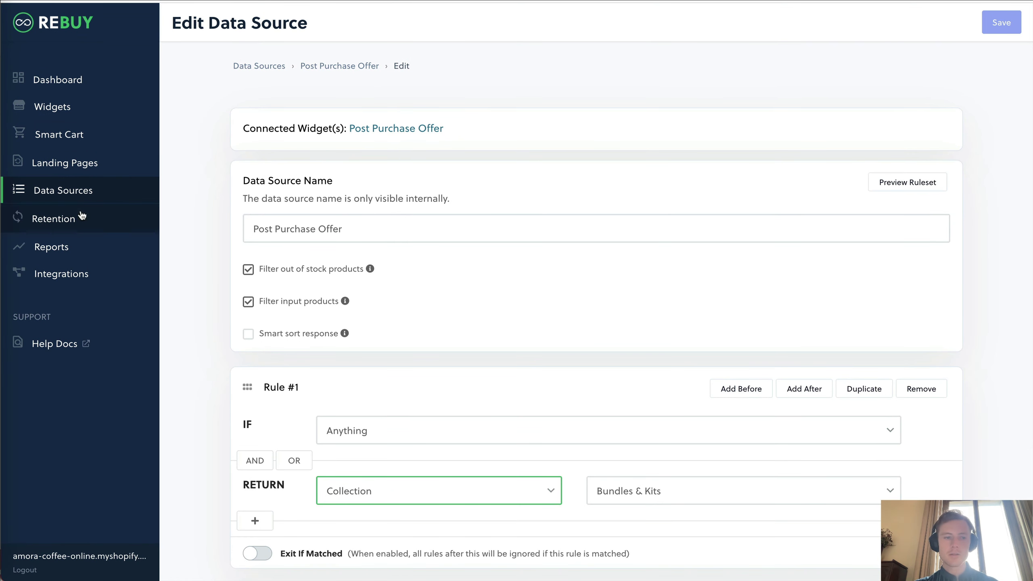
# - Examine the available Performance and Post-Purchase reports and show the legacy Reactivate Subscription report options
pyautogui.click(88, 246)
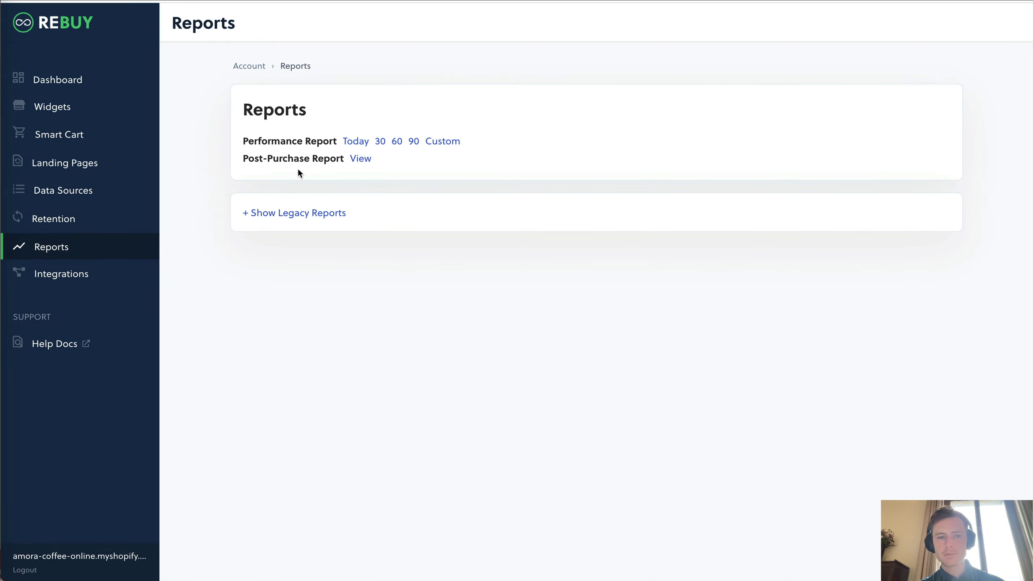
pyautogui.moveTo(251, 141); pyautogui.dragTo(459, 141)
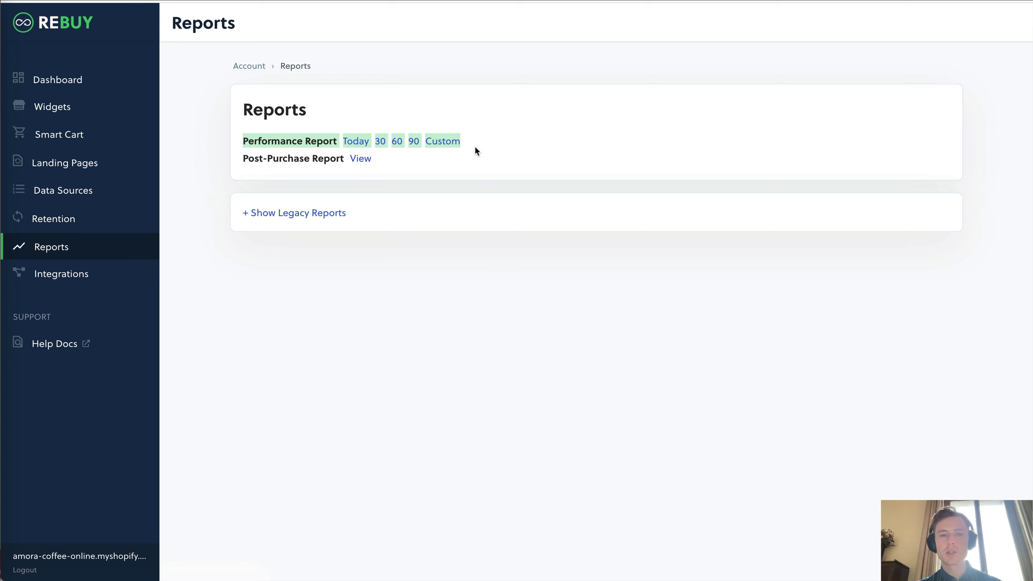
pyautogui.click(431, 186)
pyautogui.moveTo(364, 165); pyautogui.dragTo(232, 163)
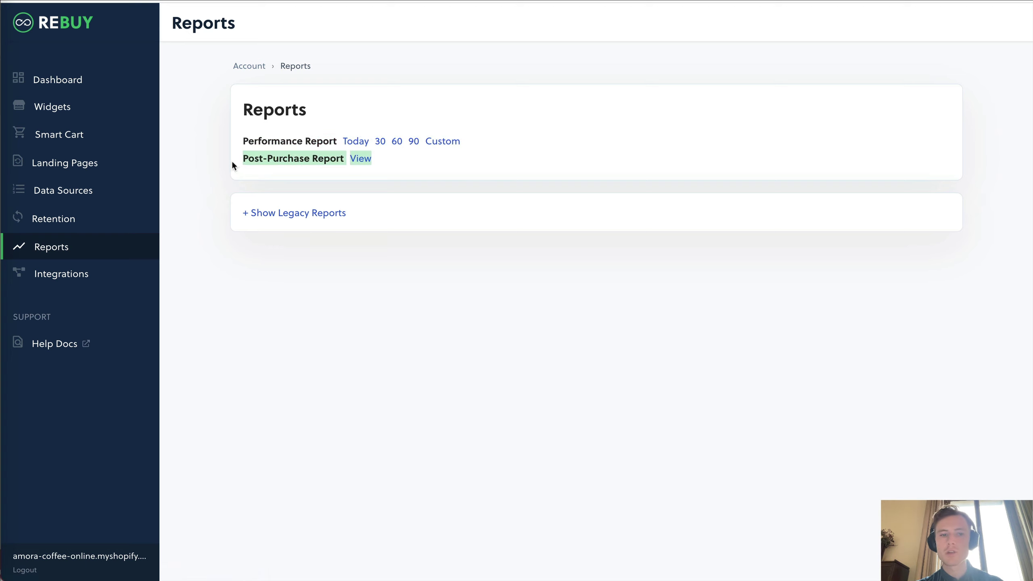
pyautogui.click(254, 161)
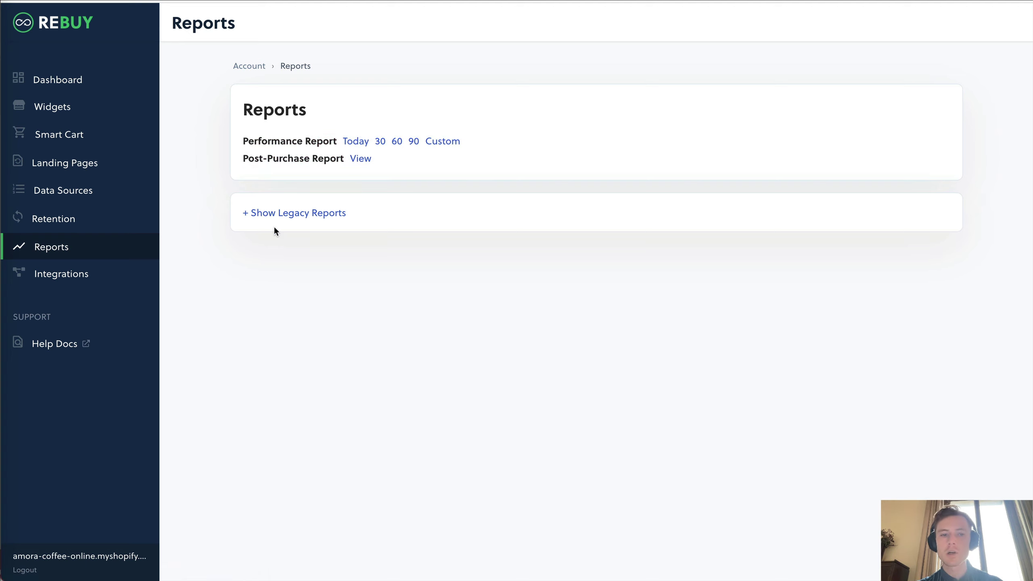
pyautogui.click(288, 220)
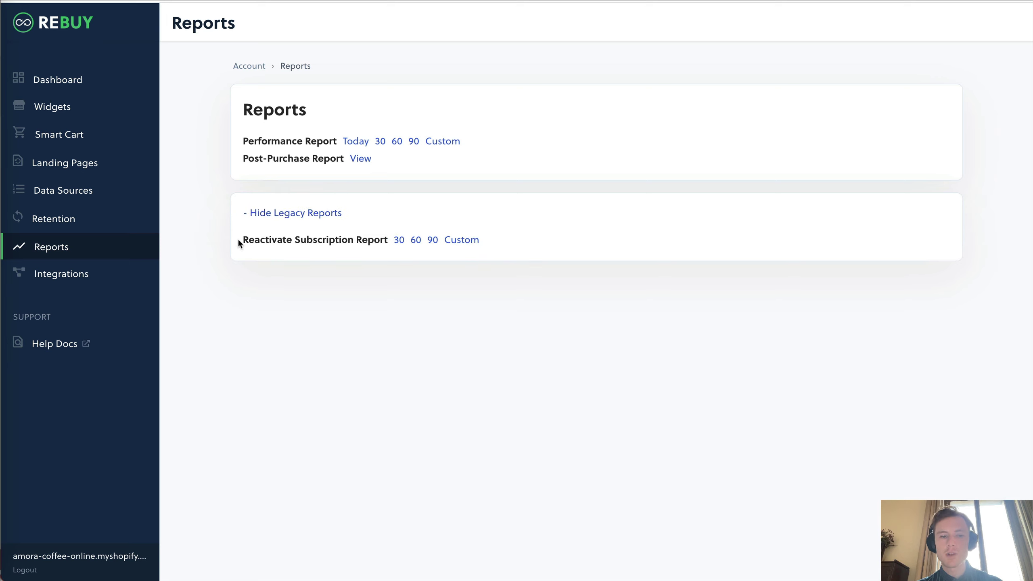
pyautogui.moveTo(239, 240); pyautogui.dragTo(384, 236)
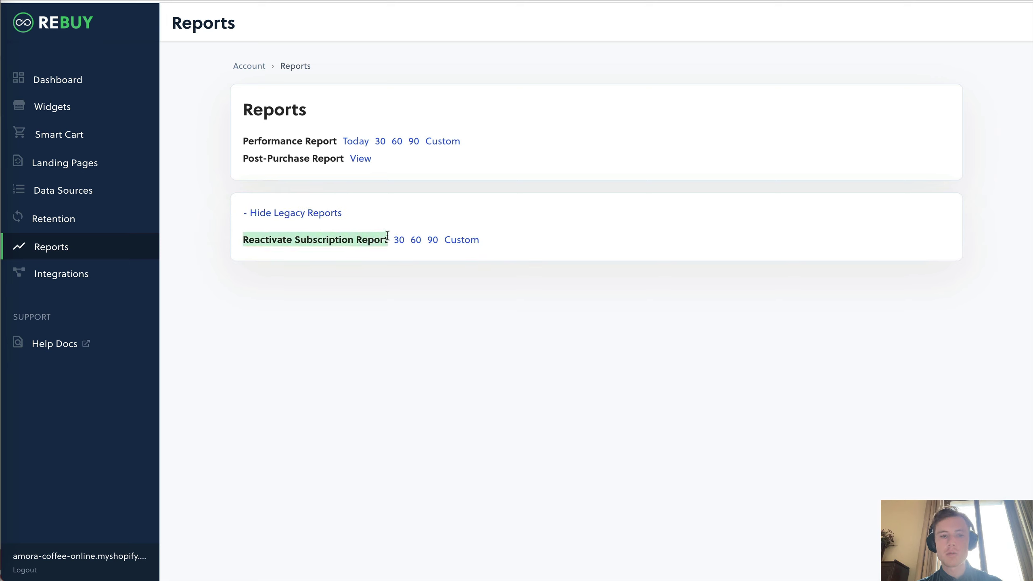
pyautogui.click(386, 236)
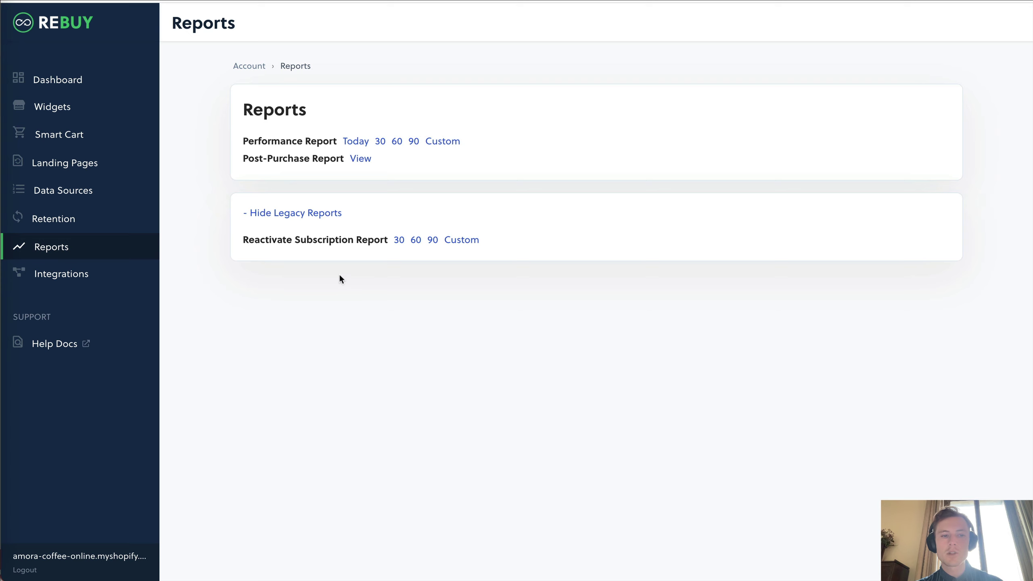
# - Look at the Retention campaign types and return to the reports overview
pyautogui.click(41, 218)
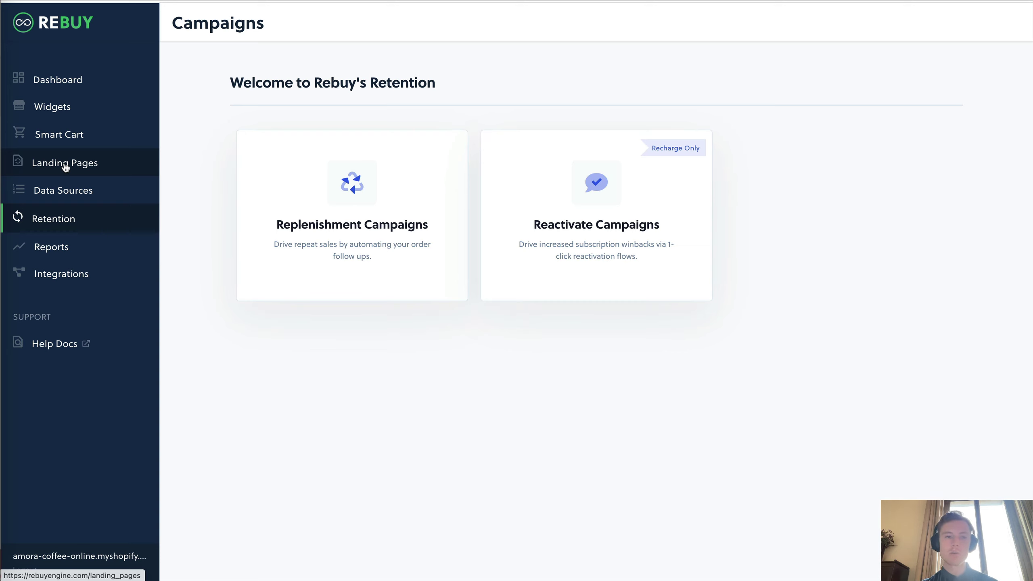
pyautogui.click(66, 256)
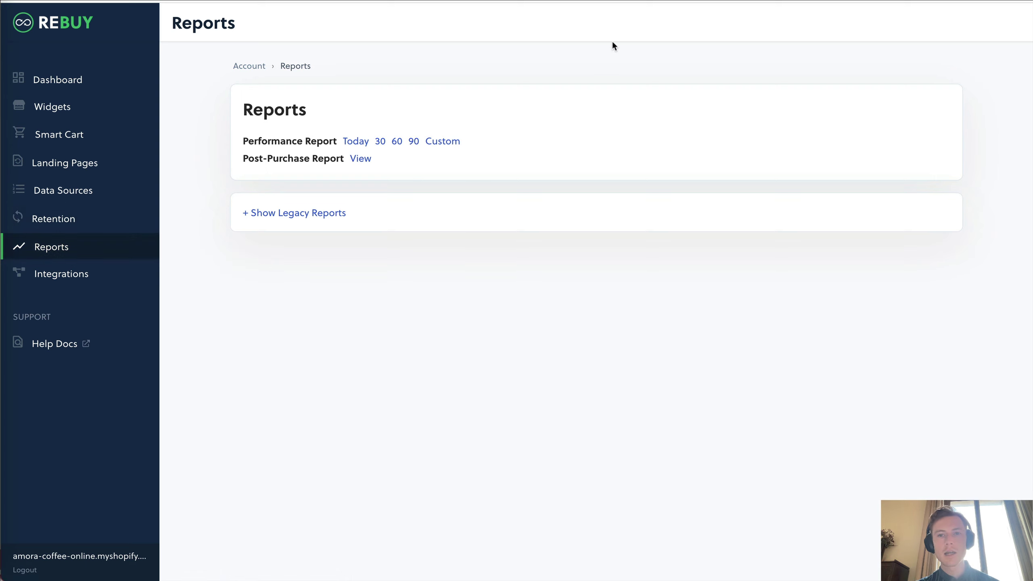
# - Open the 30-day Performance Report and examine the Rebuy sales and average order value figures
pyautogui.click(379, 141)
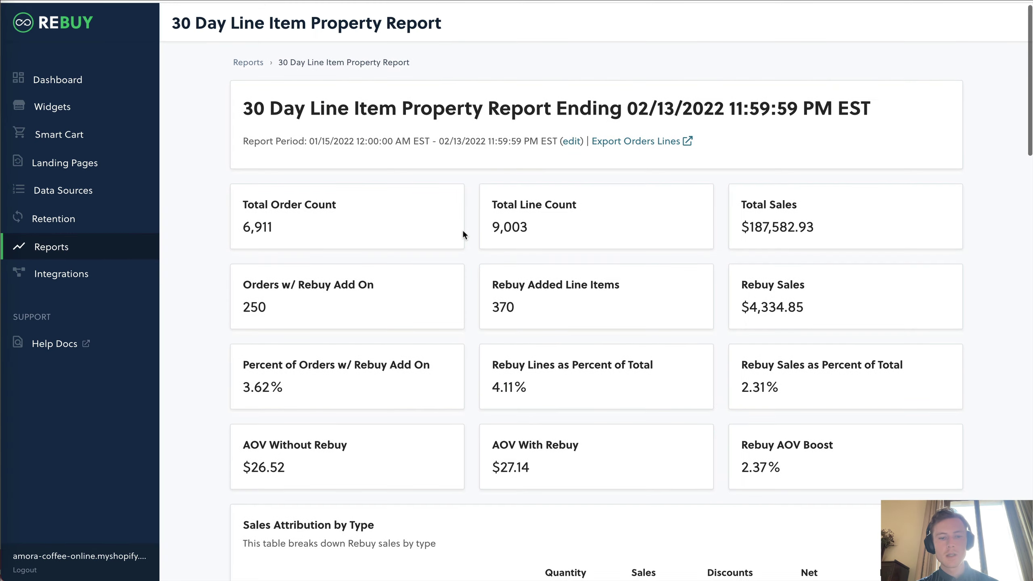
pyautogui.scroll(-2, 435, 220)
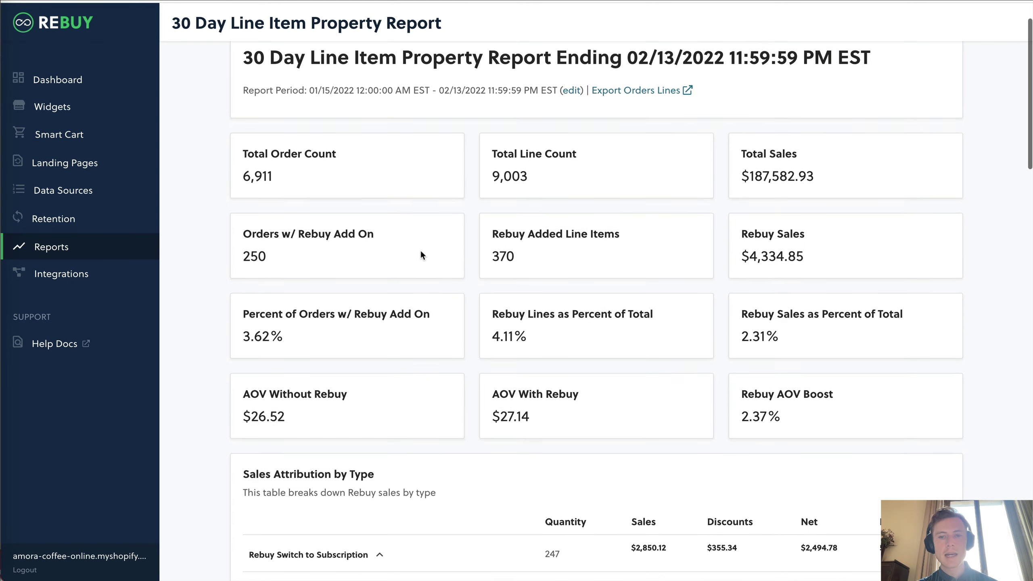
pyautogui.scroll(-2, 420, 247)
pyautogui.moveTo(741, 189); pyautogui.dragTo(815, 198)
pyautogui.click(821, 202)
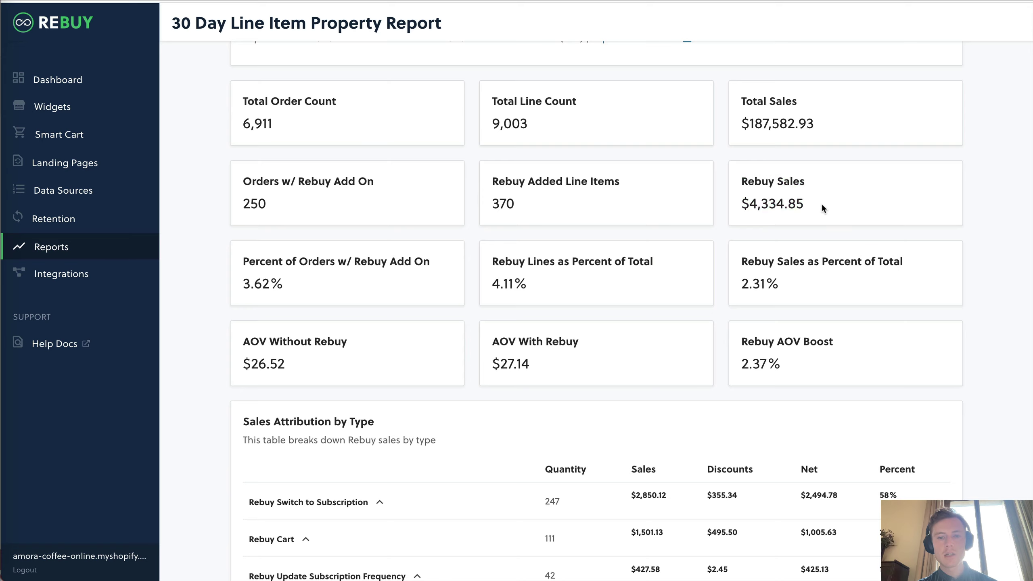
pyautogui.scroll(-5, 821, 202)
pyautogui.moveTo(493, 194); pyautogui.dragTo(649, 254)
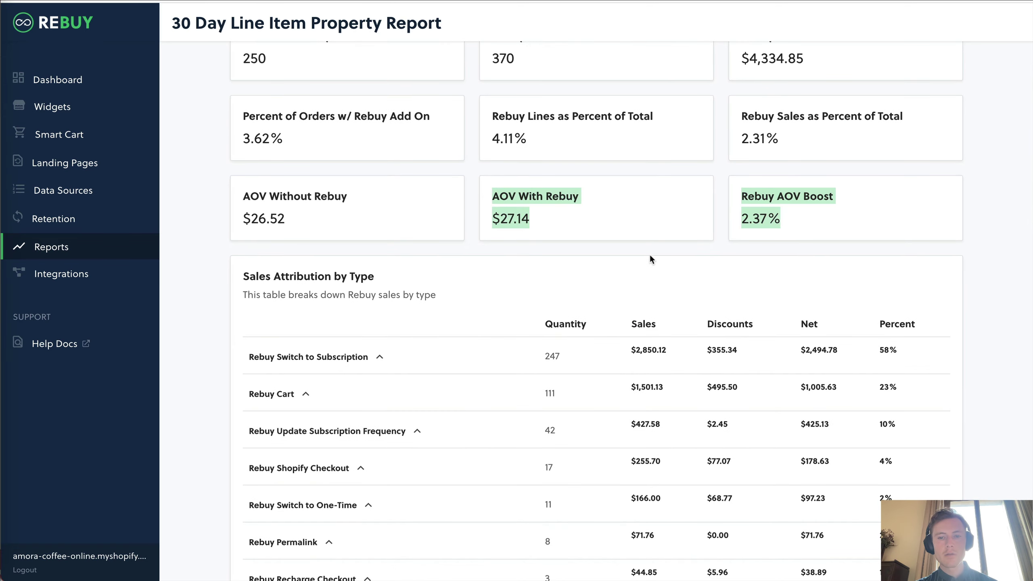
# - Examine the Rebuy AOV boost and the Sales Attribution by Type breakdown in the 30-day report
pyautogui.click(781, 241)
pyautogui.moveTo(773, 220); pyautogui.dragTo(730, 199)
pyautogui.click(730, 198)
pyautogui.scroll(-8, 730, 198)
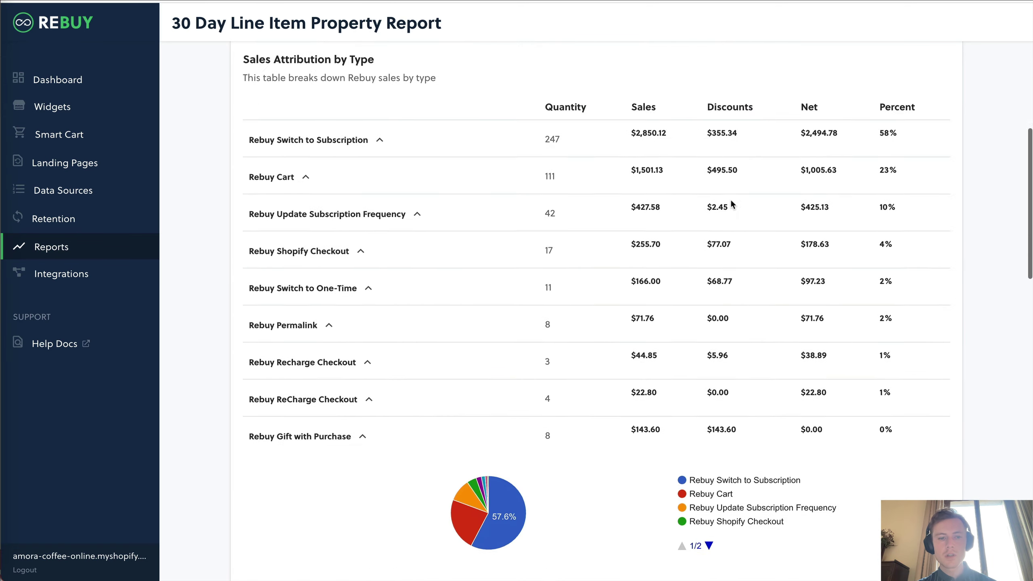
pyautogui.scroll(2, 730, 198)
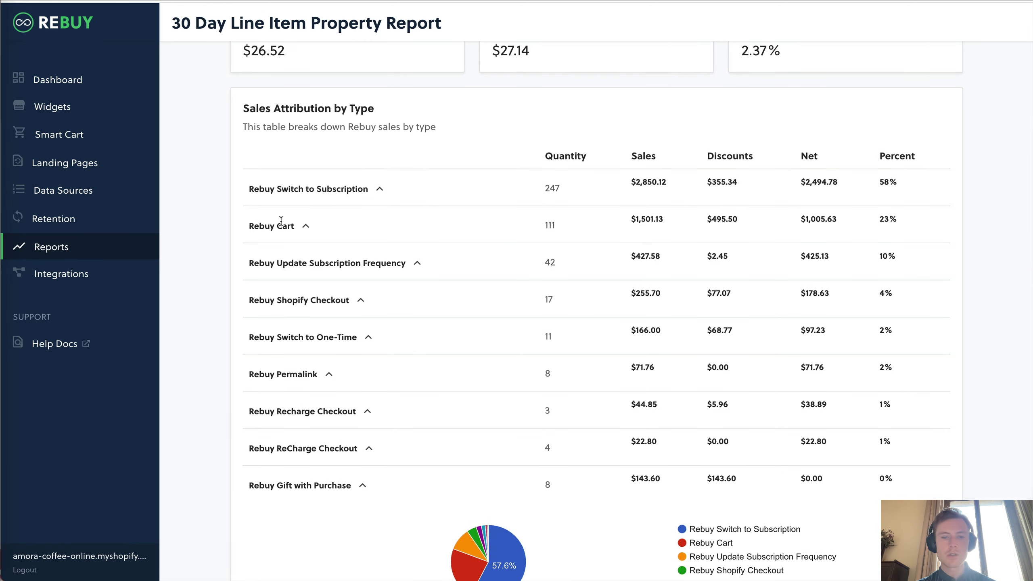
pyautogui.scroll(-5, 332, 276)
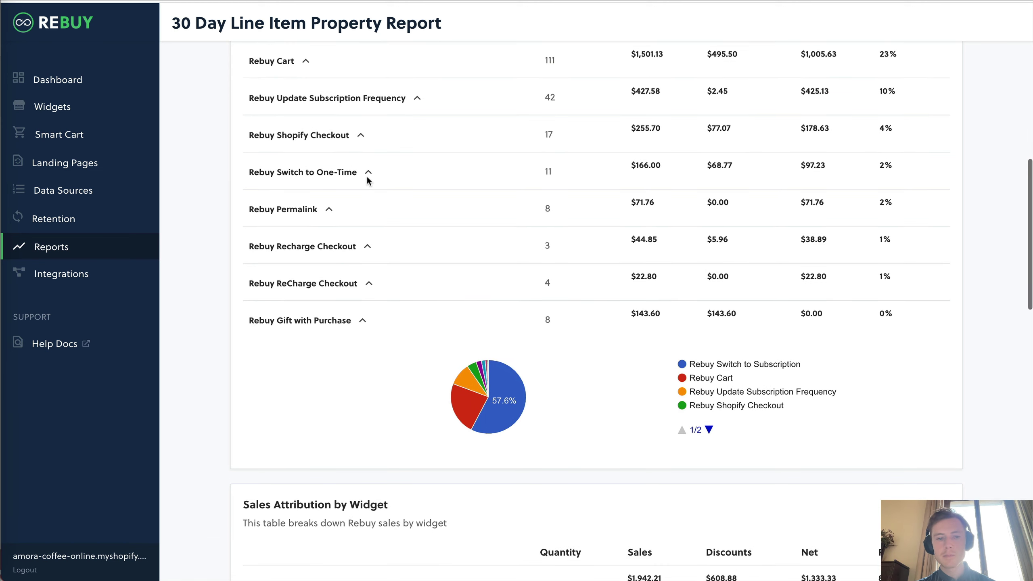
# - Examine the Sales Attribution by Widget table, focusing on the Cart Page and Shopify Checkout Page widgets
pyautogui.scroll(-12, 367, 175)
pyautogui.scroll(2, 367, 181)
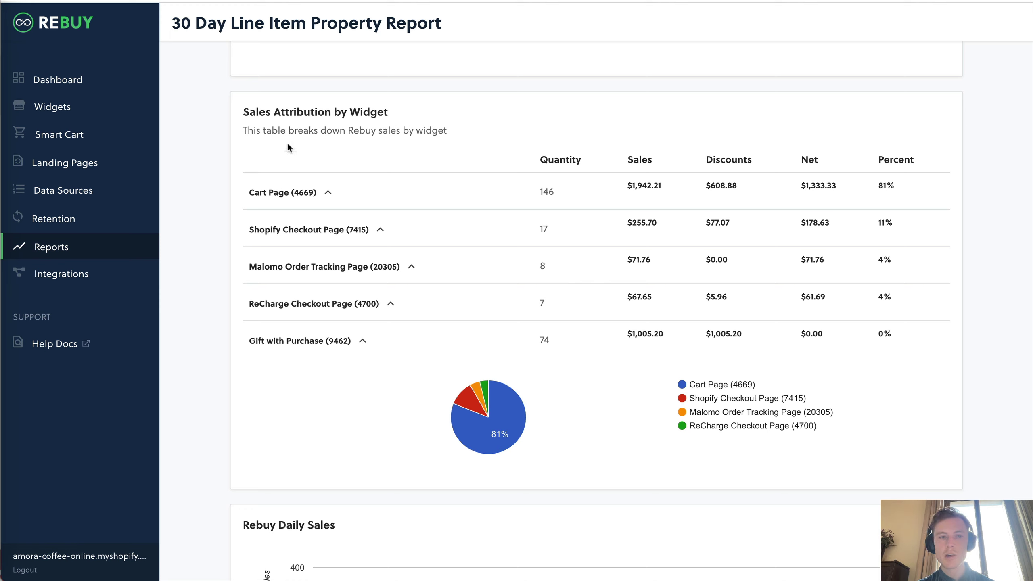
pyautogui.moveTo(248, 192); pyautogui.dragTo(319, 194)
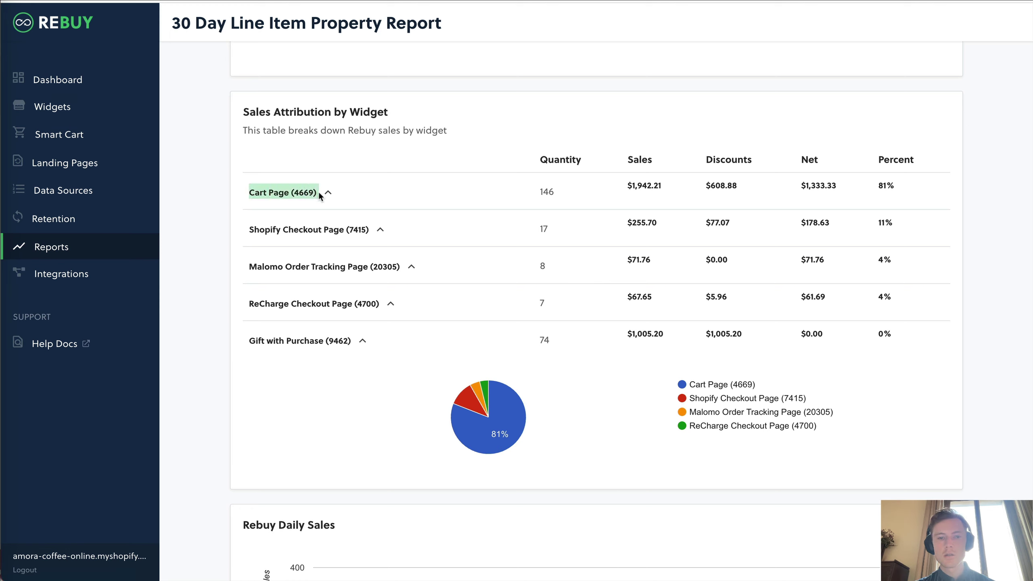
pyautogui.moveTo(239, 228); pyautogui.dragTo(401, 227)
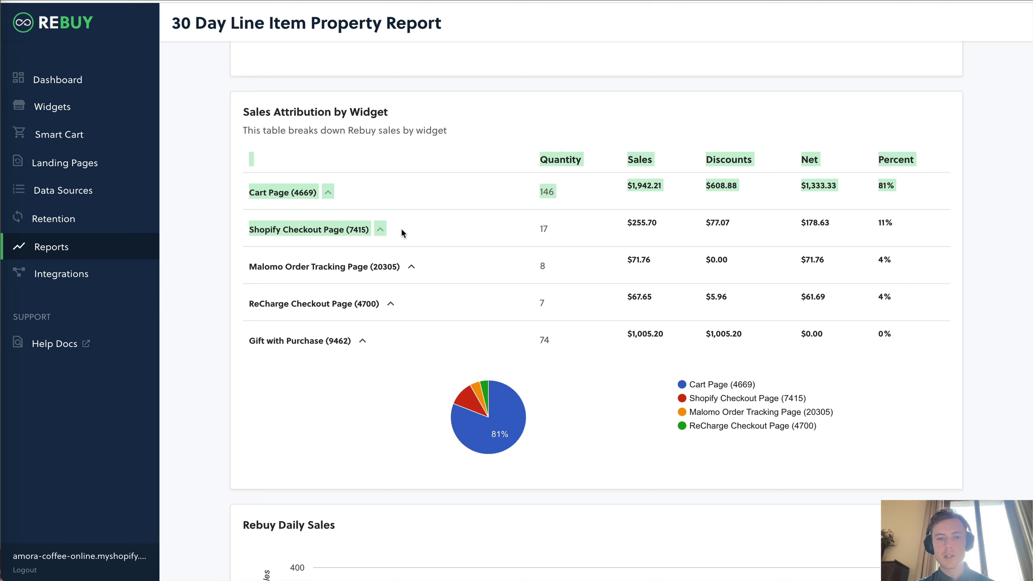
pyautogui.click(400, 228)
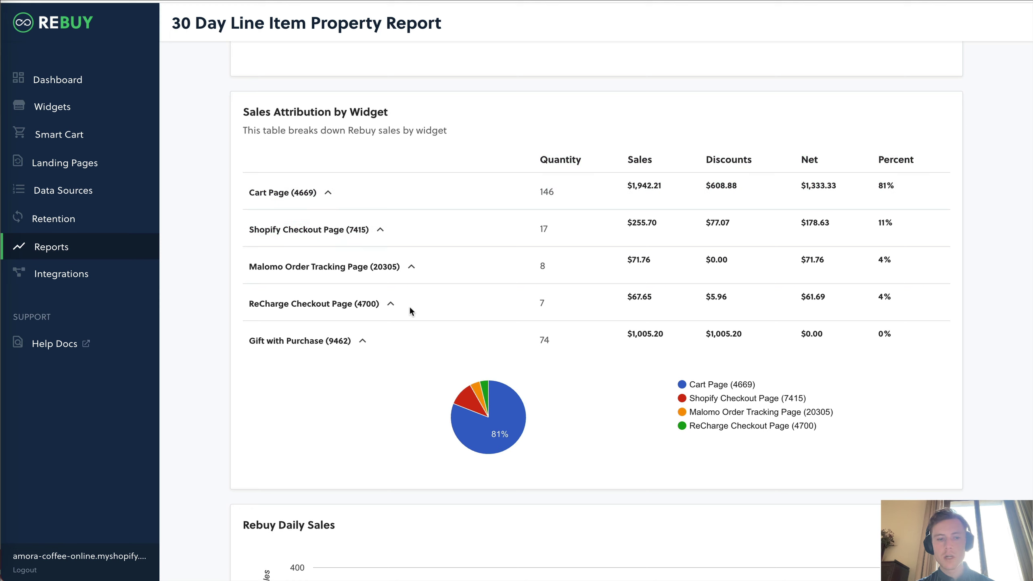
pyautogui.scroll(-1, 356, 334)
pyautogui.scroll(2, 366, 260)
# - Look through the daily sales charts and return to the report's summary figures
pyautogui.scroll(-10, 504, 401)
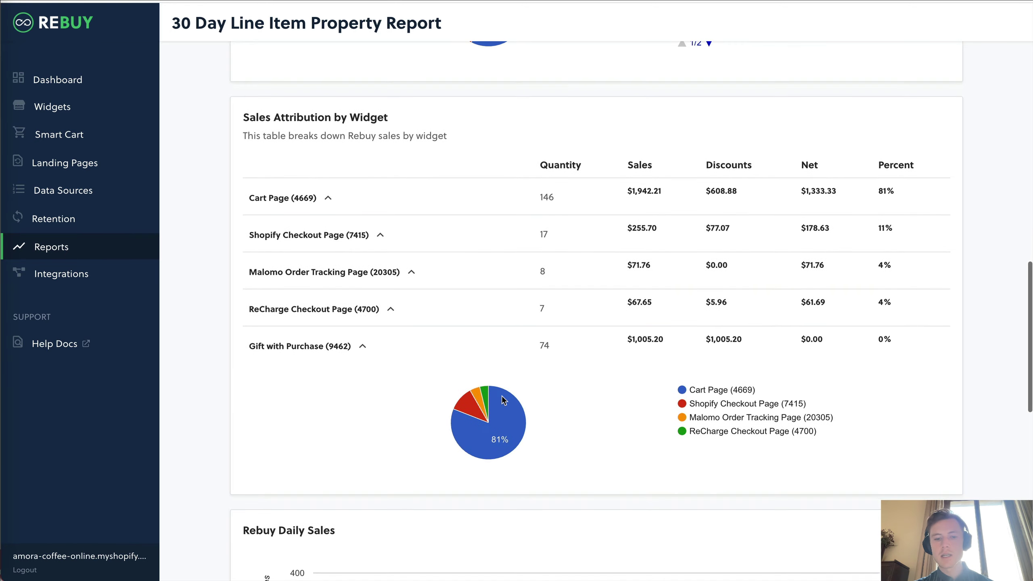
pyautogui.scroll(-5, 502, 398)
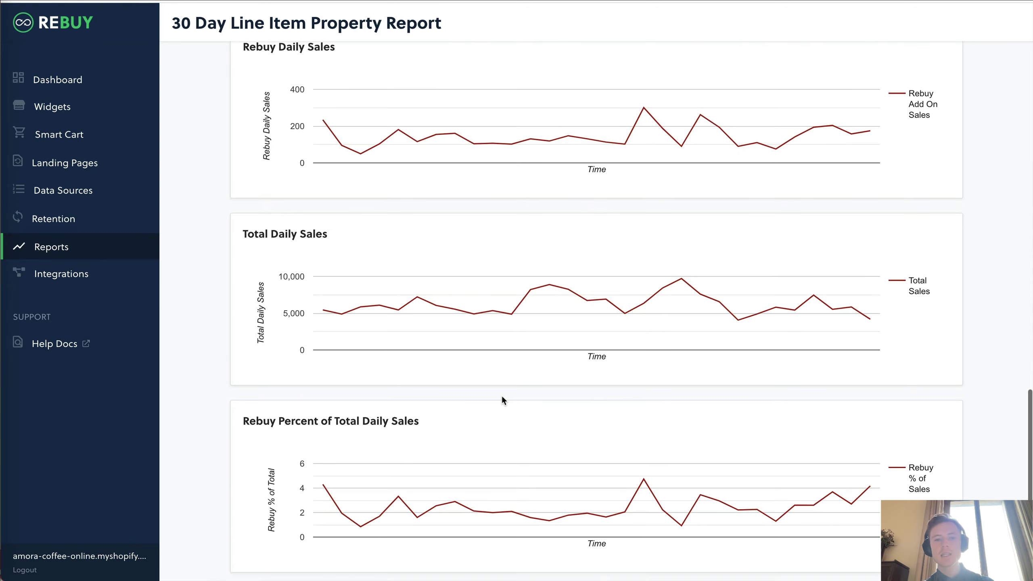
pyautogui.scroll(7, 502, 398)
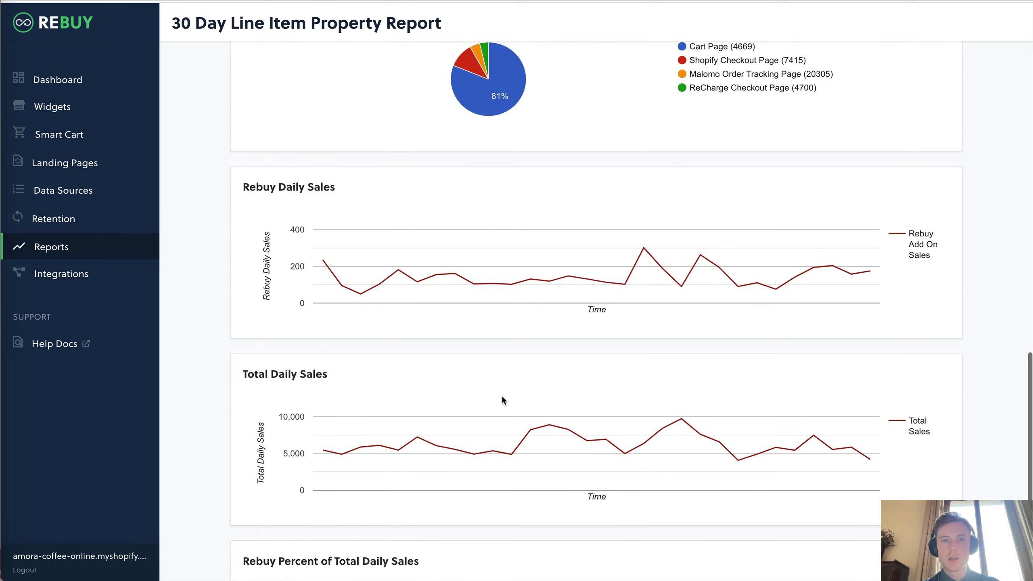
pyautogui.scroll(20, 502, 397)
pyautogui.scroll(8, 501, 400)
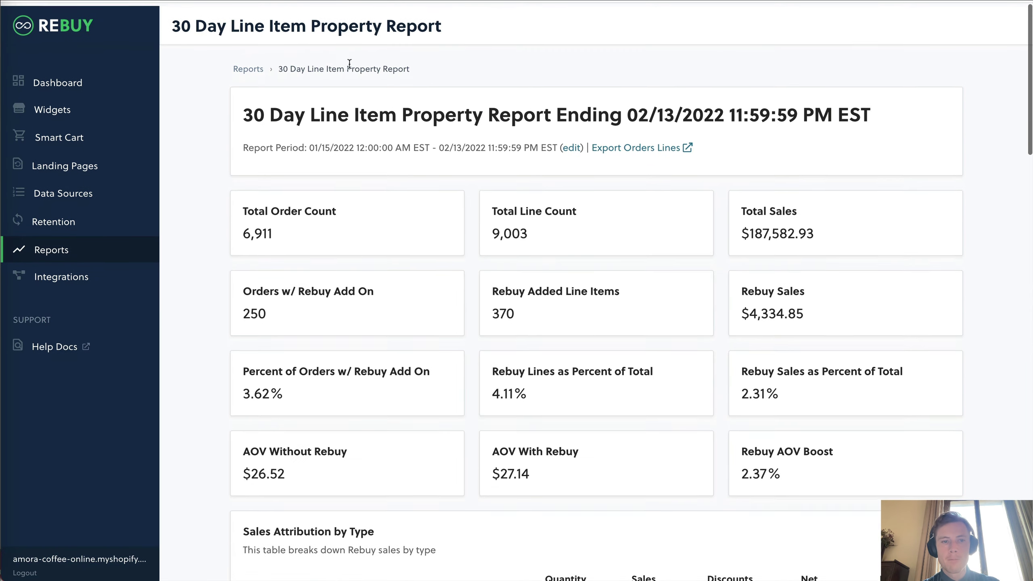
# - Open the Post-Purchase Report from the reports overview and examine its total displayed and sold quantity figures
pyautogui.click(247, 67)
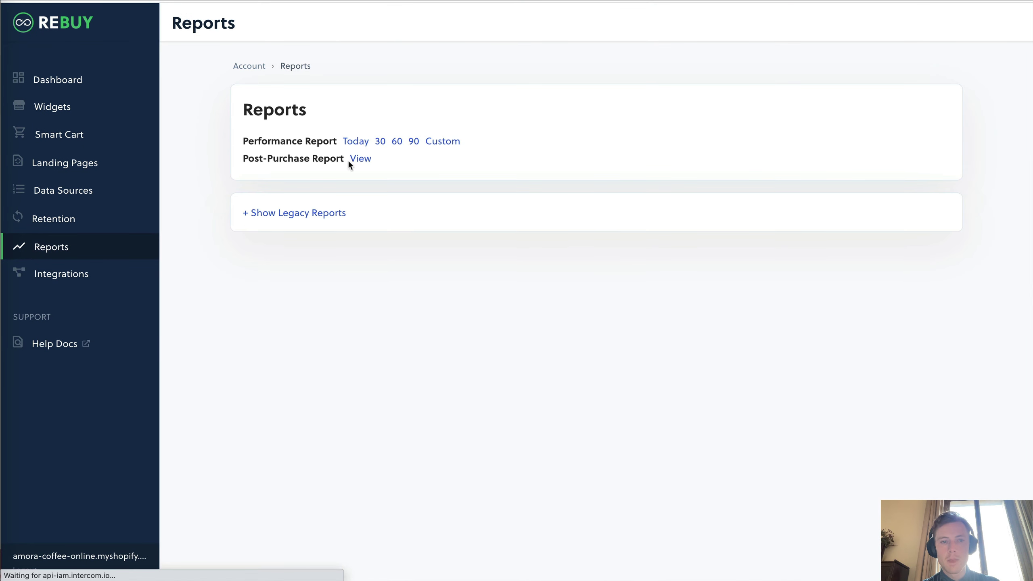
pyautogui.click(352, 162)
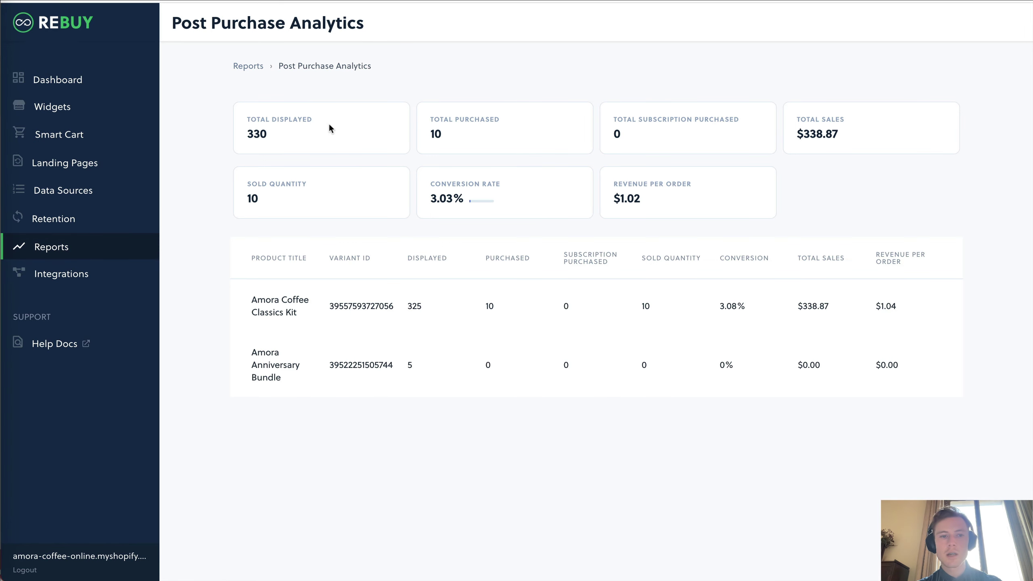
pyautogui.moveTo(242, 115); pyautogui.dragTo(287, 132)
pyautogui.click(287, 132)
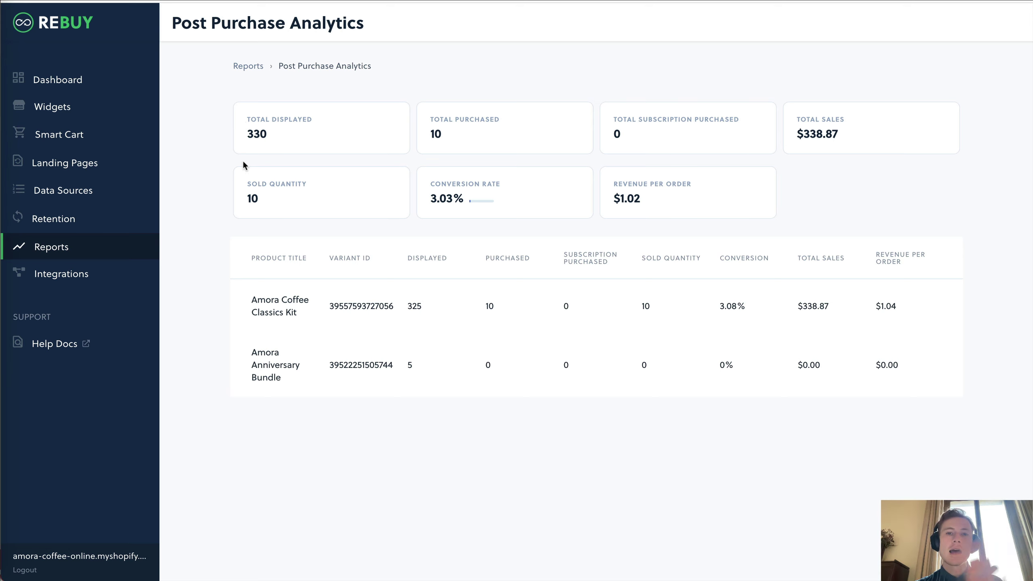
pyautogui.moveTo(242, 176); pyautogui.dragTo(300, 210)
pyautogui.click(300, 210)
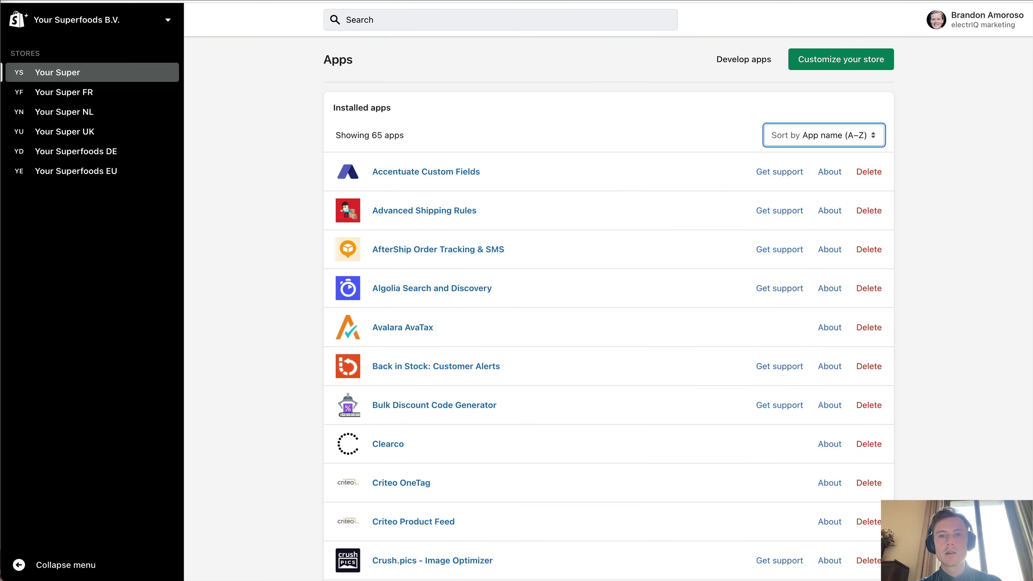
# - Search the Your Super store's installed Shopify apps for "rebuy" and open Rebuy Personalization Engine
pyautogui.press('super+f')
pyautogui.write('rebuy')
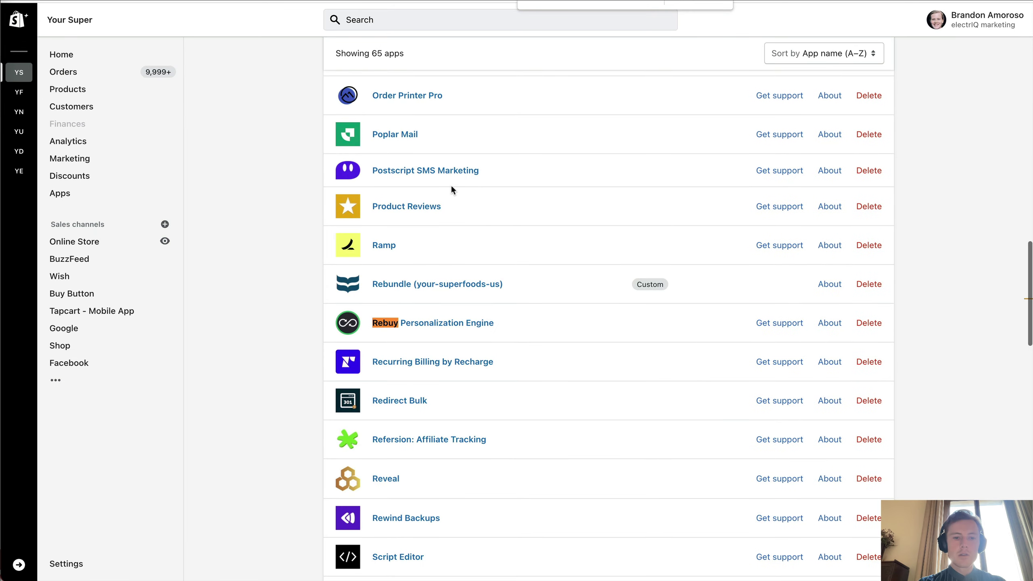
pyautogui.click(441, 329)
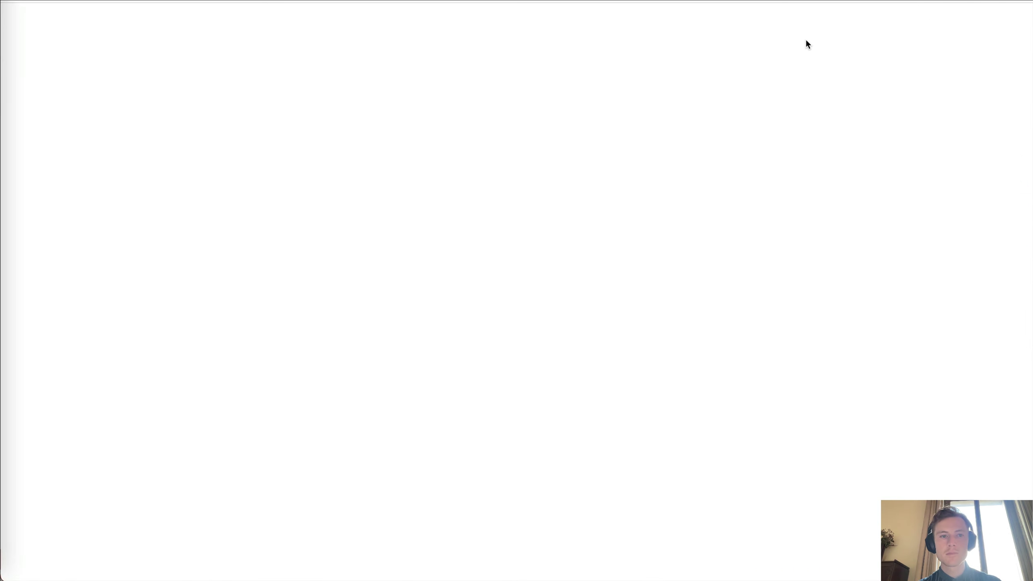
pyautogui.scroll(-8, 490, 219)
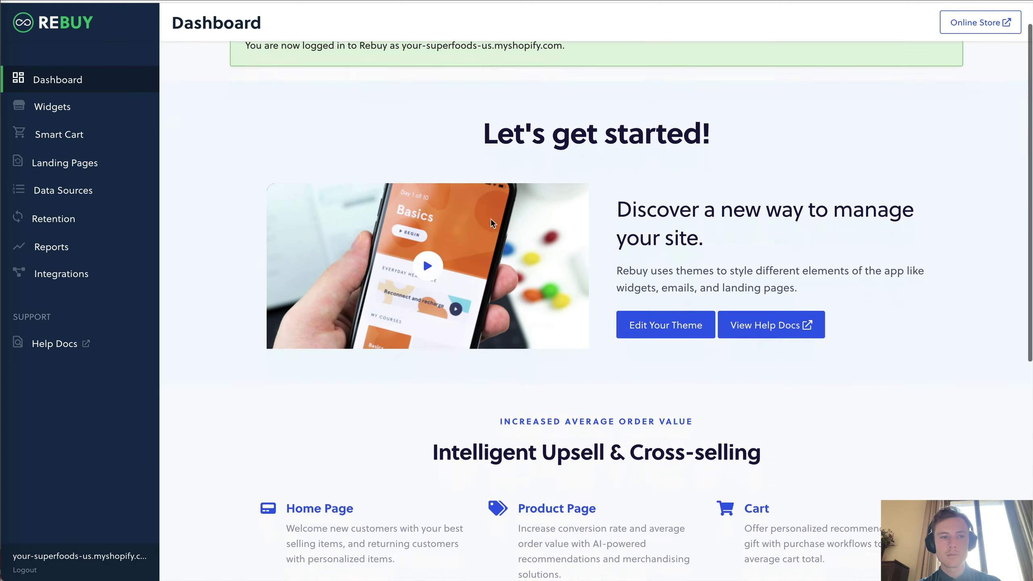
# - Open Your Super's Post-Purchase Report and examine its conversion rate, total sales and per-product results
pyautogui.click(103, 254)
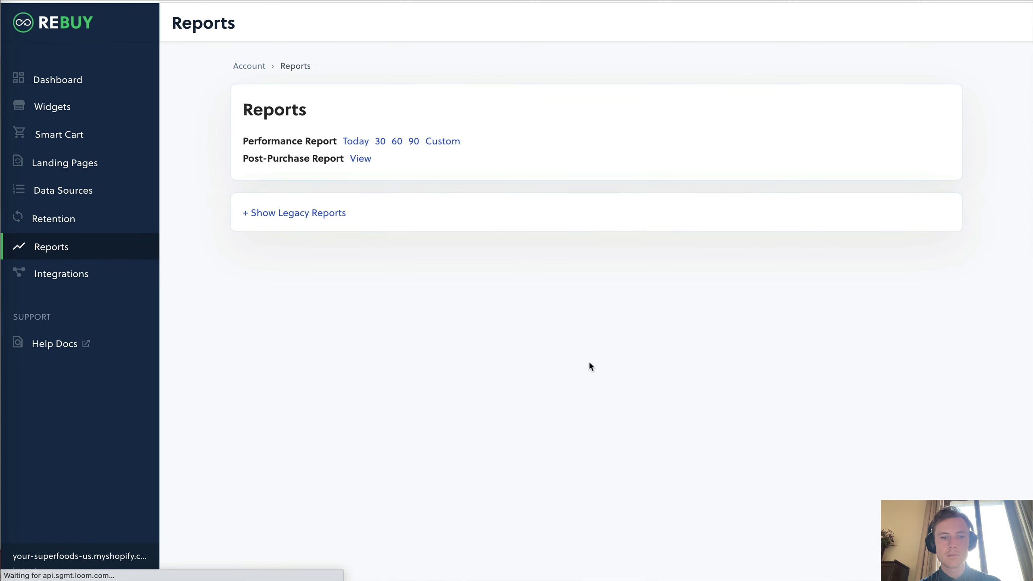
pyautogui.click(358, 159)
pyautogui.scroll(-1, 381, 267)
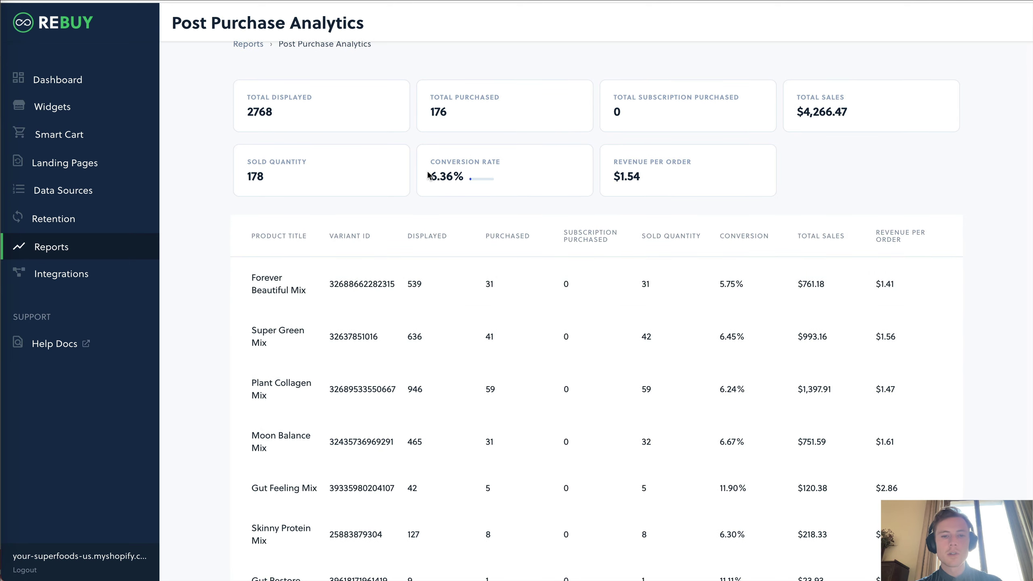
pyautogui.moveTo(428, 176); pyautogui.dragTo(468, 174)
pyautogui.click(468, 174)
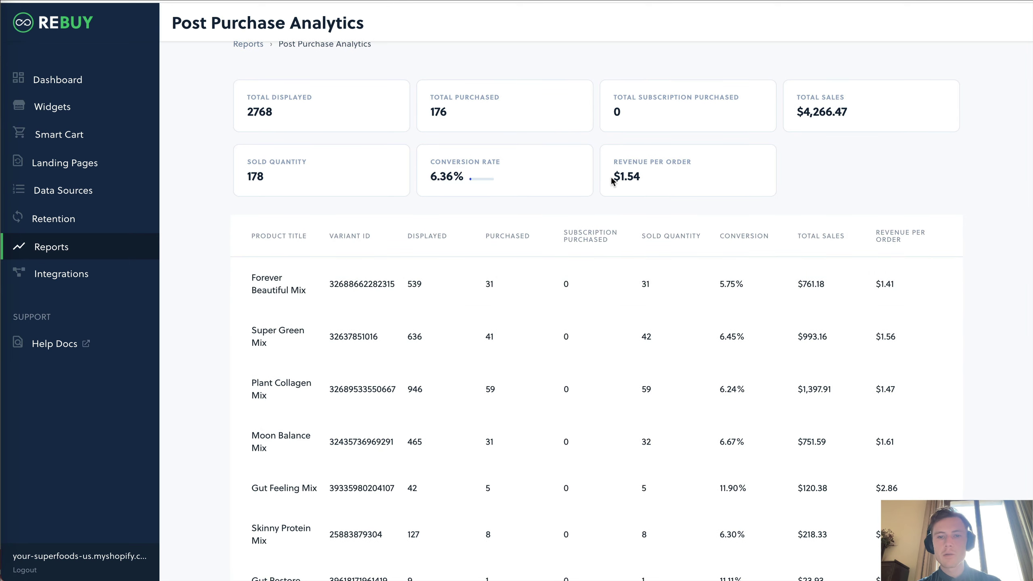
pyautogui.moveTo(794, 112); pyautogui.dragTo(899, 114)
pyautogui.click(899, 114)
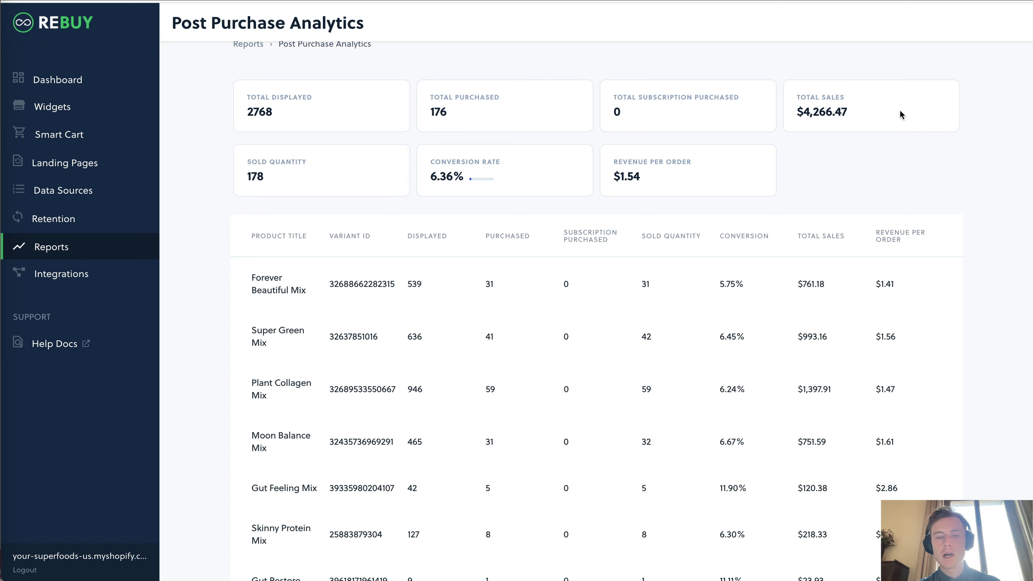
pyautogui.scroll(-3, 397, 149)
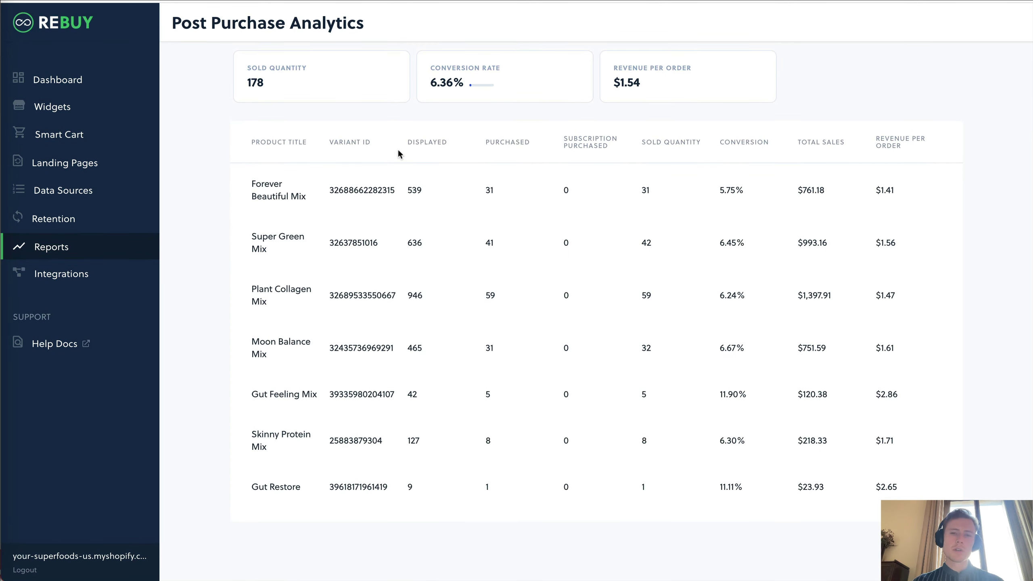
pyautogui.scroll(3, 398, 152)
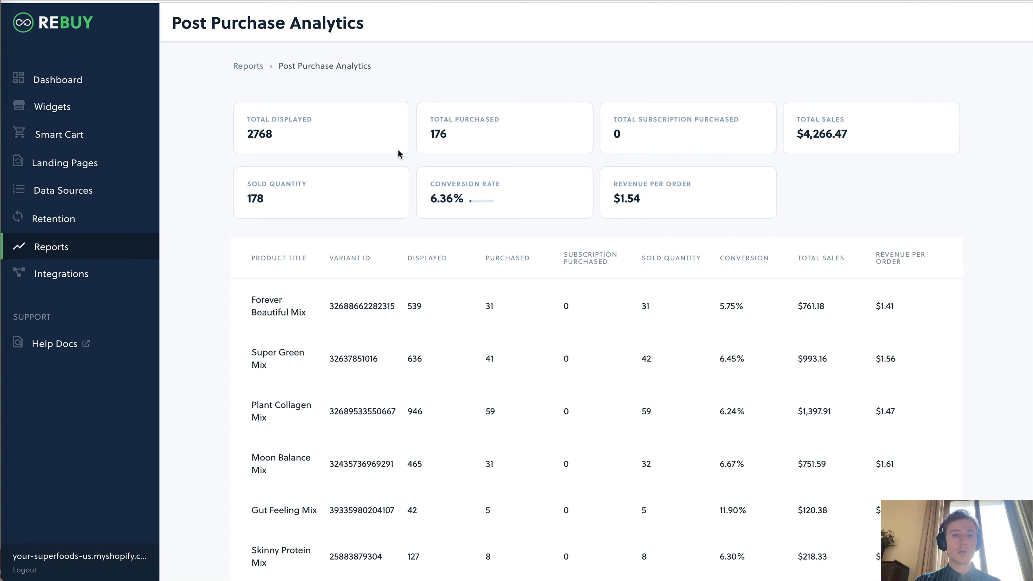
# - Browse the available integrations and open the Recharge integration
pyautogui.click(51, 277)
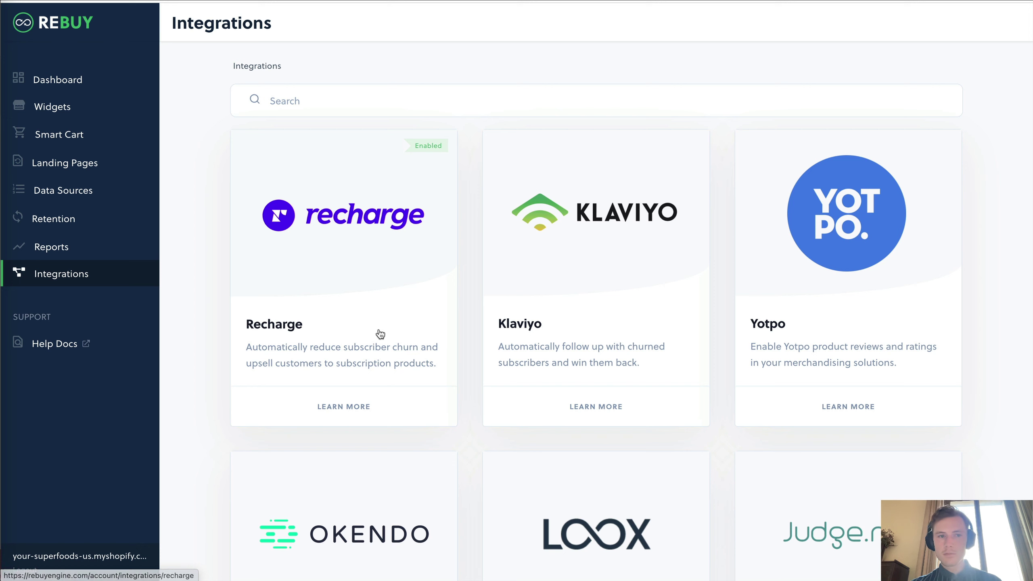
pyautogui.scroll(-1, 461, 402)
pyautogui.scroll(-5, 422, 309)
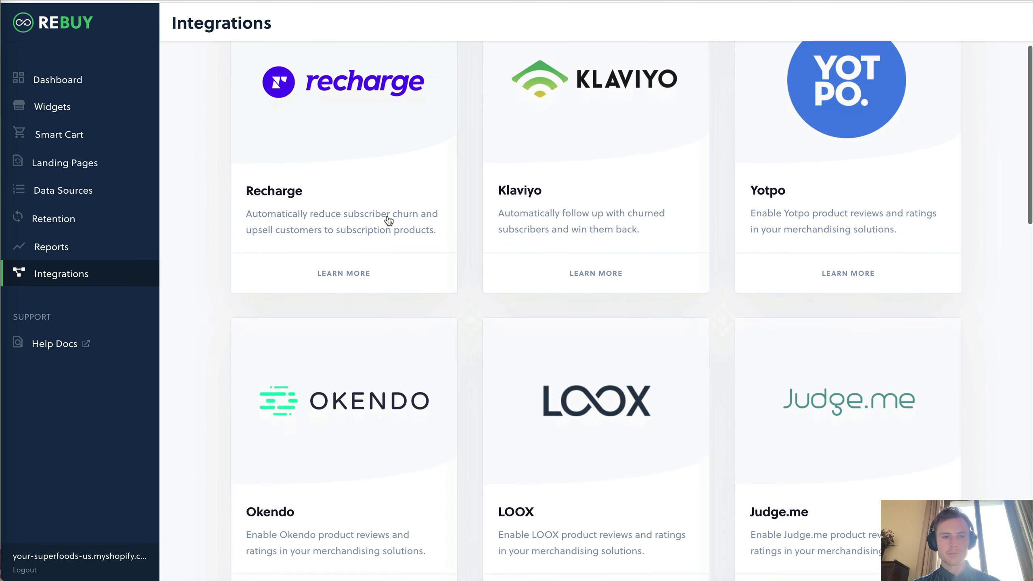
pyautogui.click(358, 149)
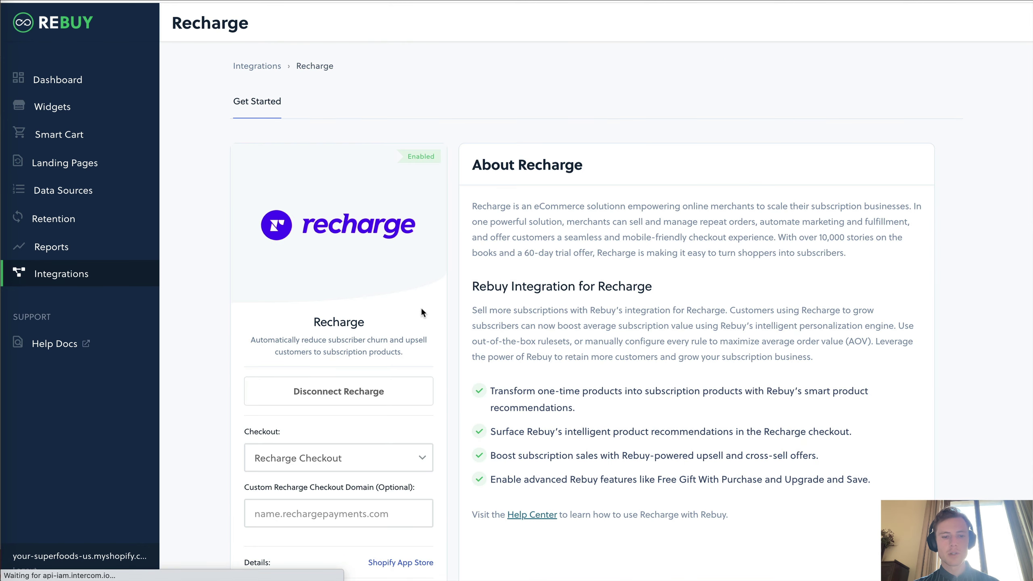
# - Examine the Recharge integration's checkout options and custom checkout domain setting, leaving them as they are
pyautogui.scroll(-3, 420, 312)
pyautogui.scroll(3, 420, 312)
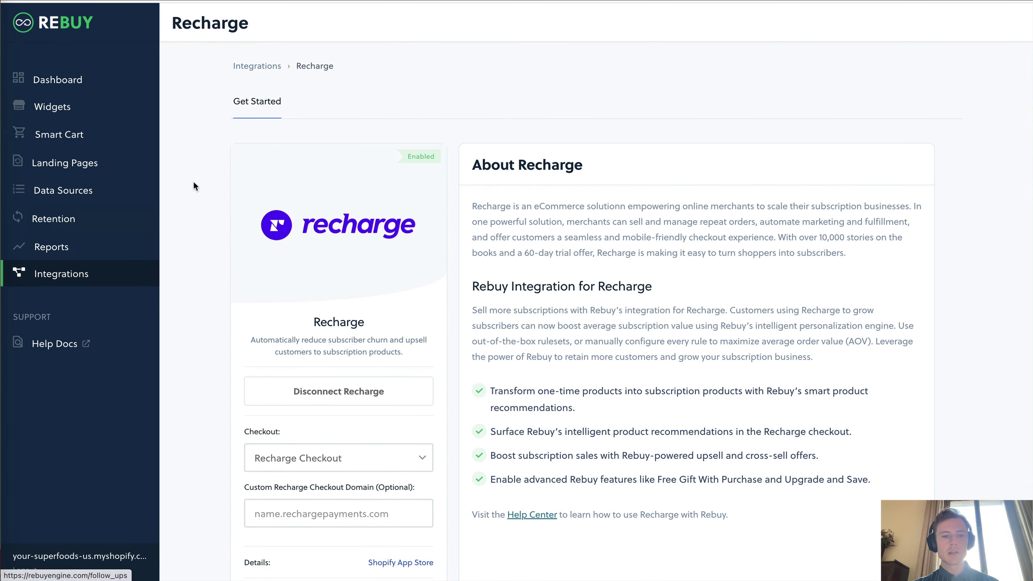
pyautogui.scroll(-5, 369, 205)
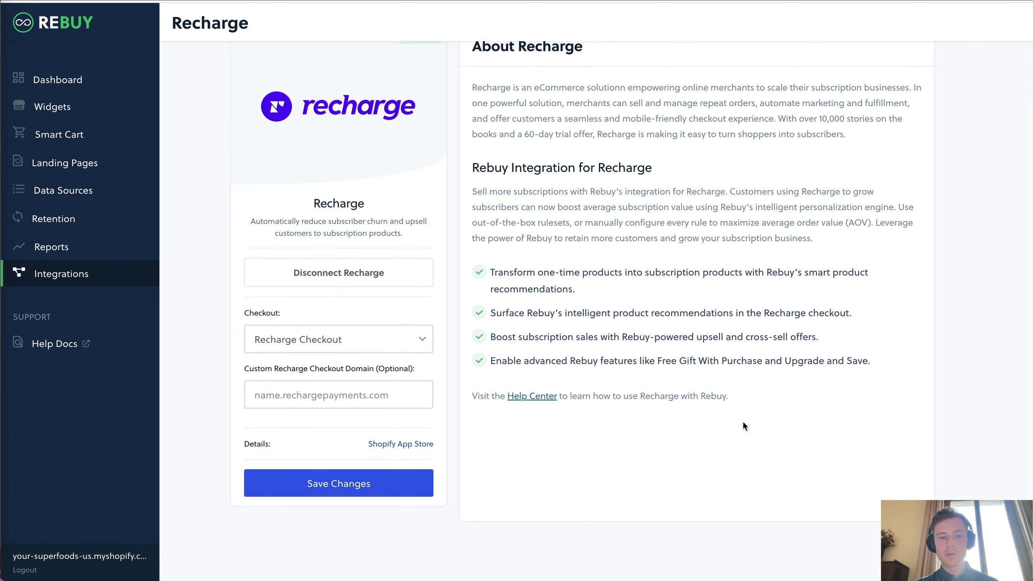
pyautogui.click(394, 347)
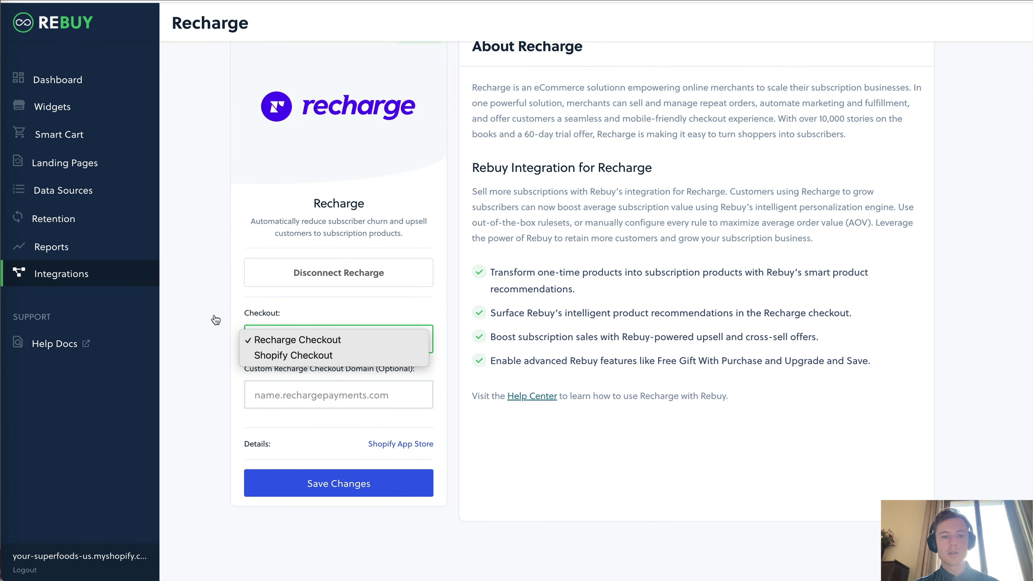
pyautogui.click(208, 292)
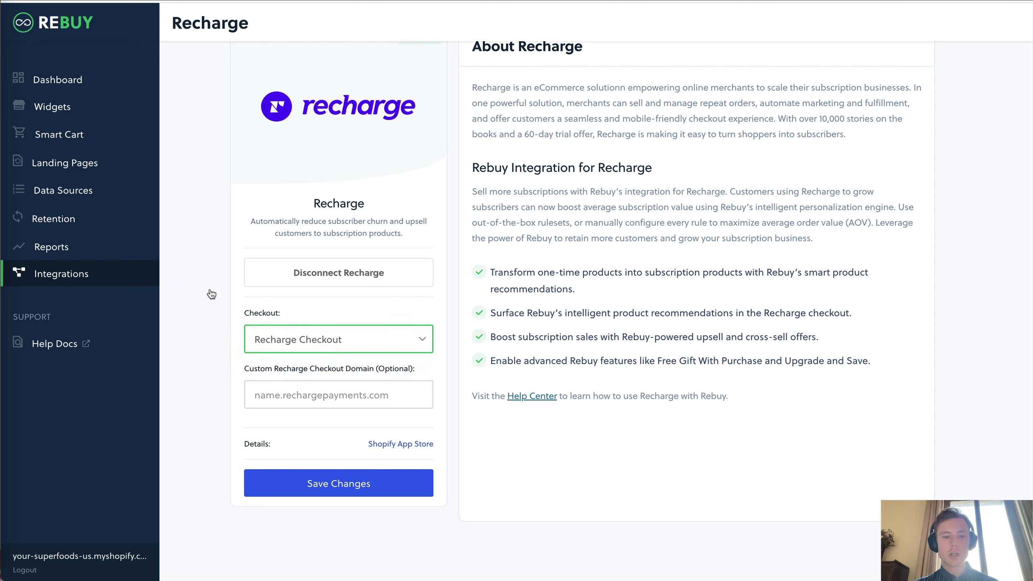
pyautogui.moveTo(242, 369); pyautogui.dragTo(413, 367)
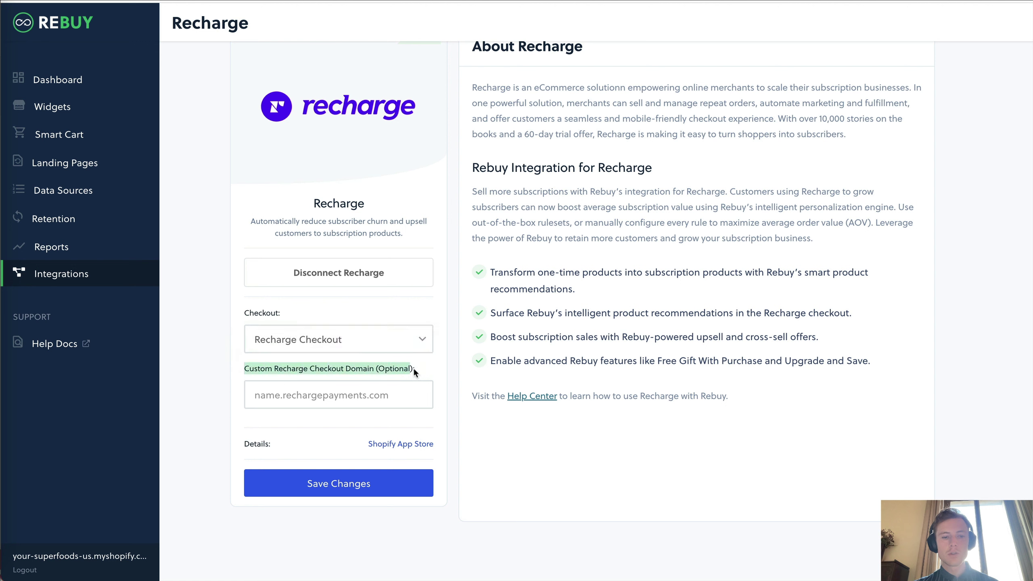
pyautogui.click(424, 370)
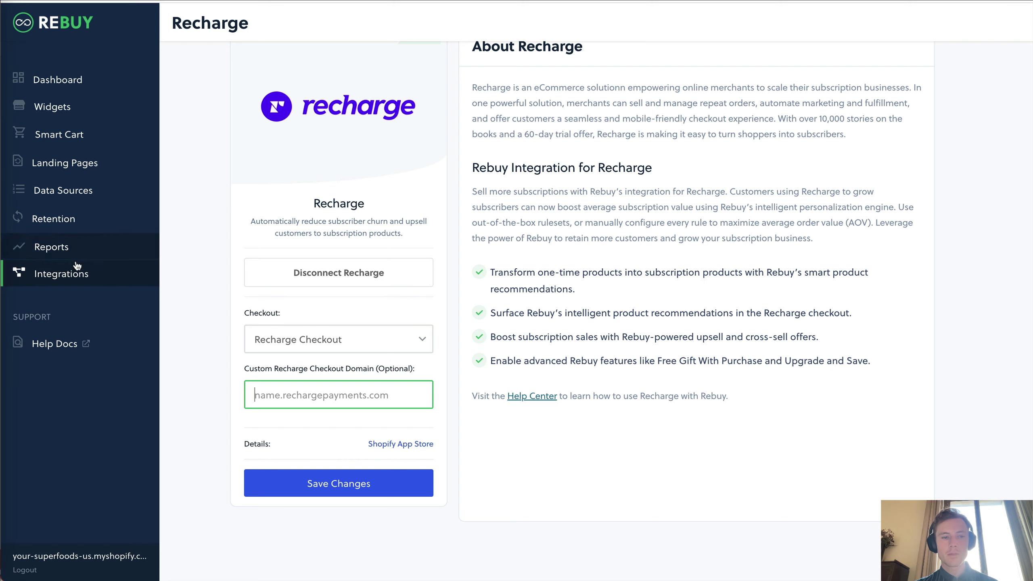
# - Open the Klaviyo integration to view its API key connection setup and return to the integrations overview
pyautogui.click(61, 273)
pyautogui.click(569, 237)
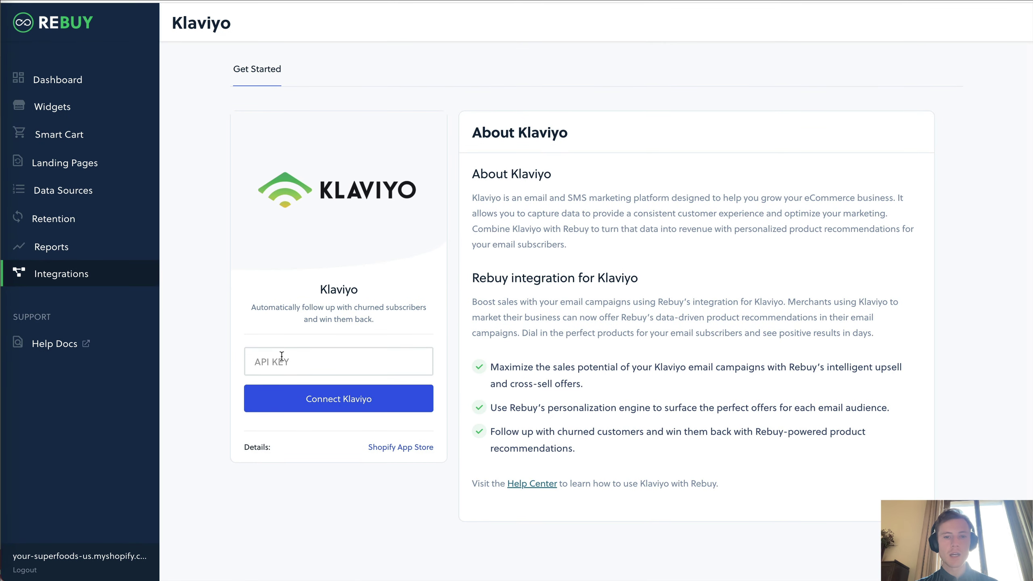
pyautogui.click(84, 273)
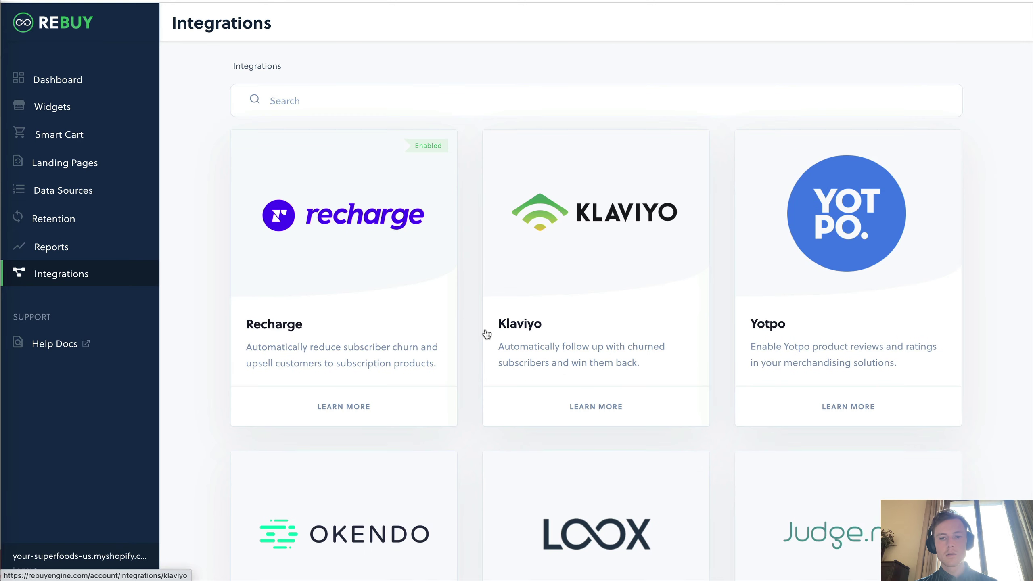
# - Open the Okendo integration to view its description and status setting, and return to the integrations overview
pyautogui.scroll(-5, 487, 333)
pyautogui.click(376, 448)
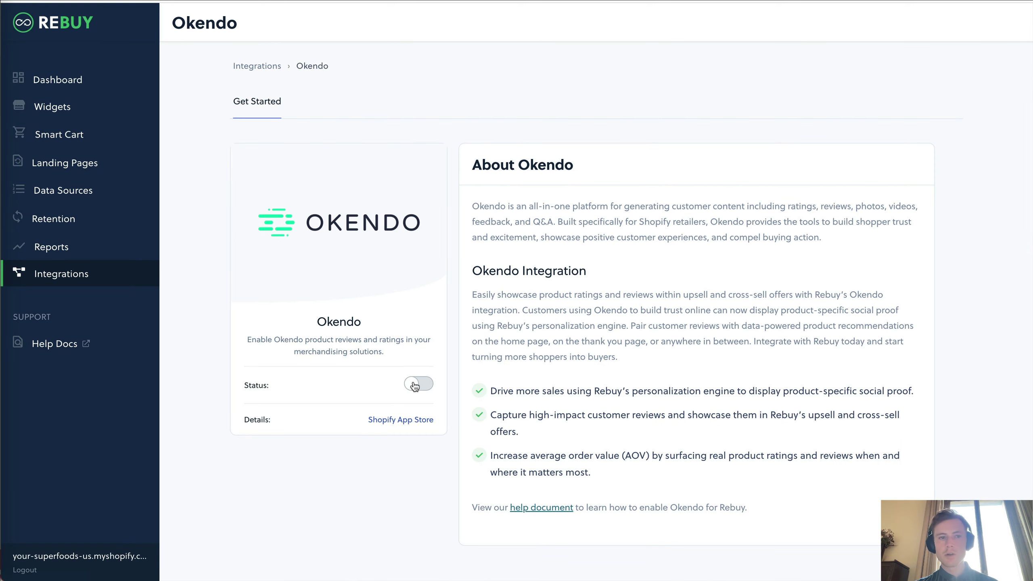
pyautogui.click(84, 274)
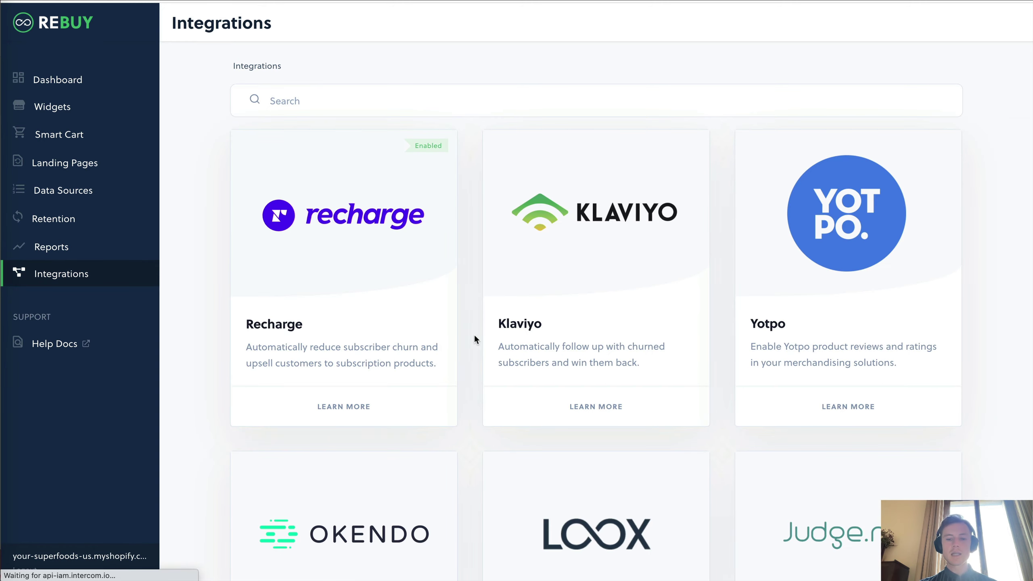
# - Browse the remaining integrations down to the Malomo shipment tracking integration
pyautogui.scroll(-10, 474, 333)
pyautogui.scroll(-15, 473, 332)
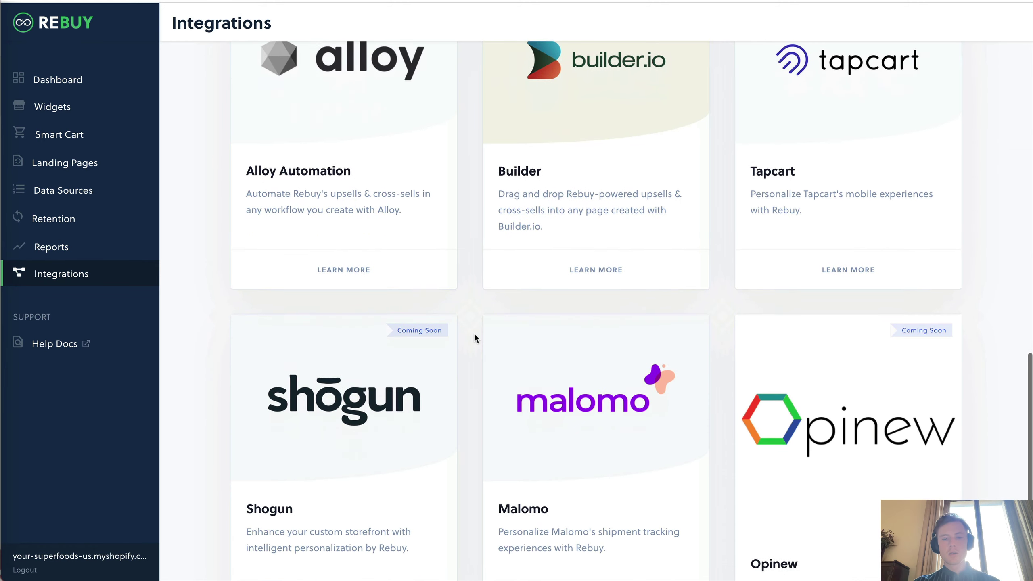
pyautogui.scroll(-2, 554, 421)
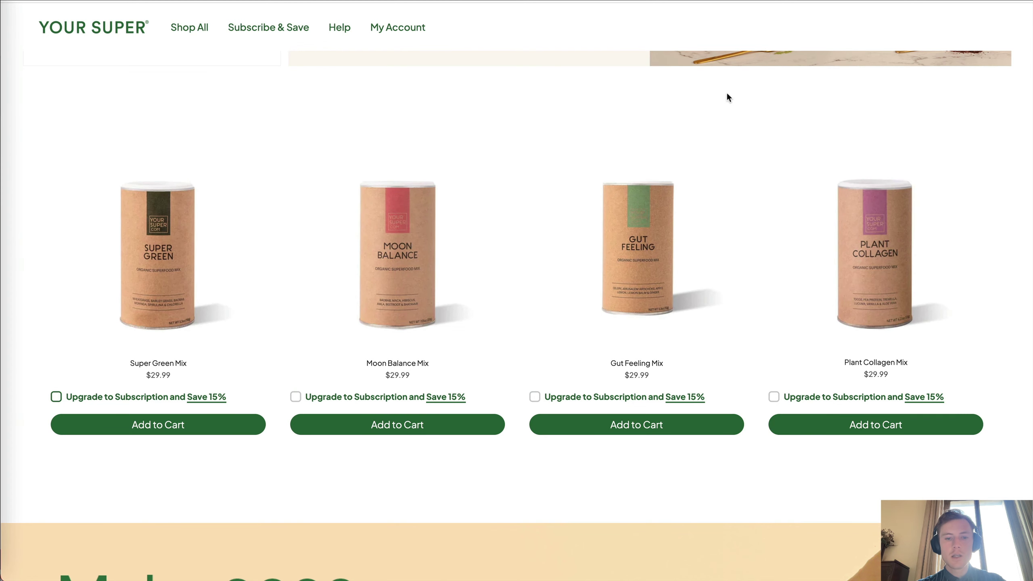
# - Switch to the Your Super order tracking page and examine its delivery section and product recommendations
pyautogui.scroll(10, 671, 178)
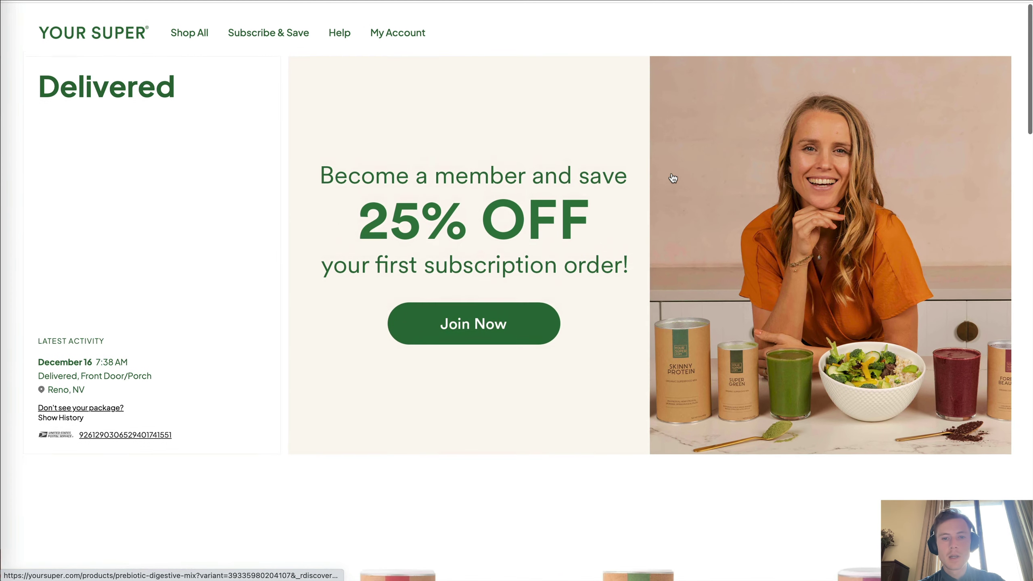
pyautogui.scroll(-8, 670, 174)
pyautogui.scroll(-1, 671, 175)
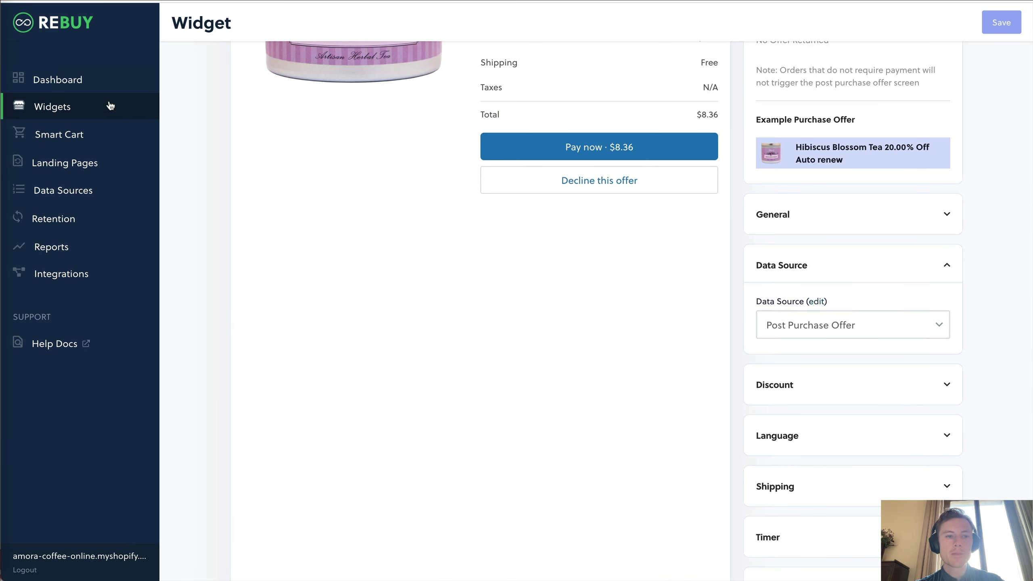
# - Open the Malomo Tracking Page Widget from the custom widgets of the Your Super store
pyautogui.click(90, 112)
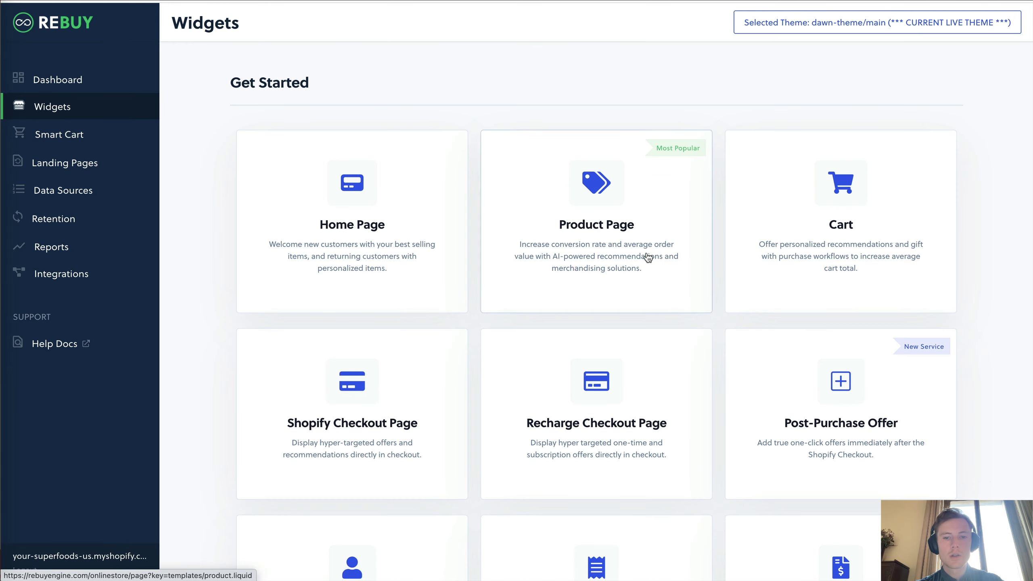
pyautogui.scroll(-10, 648, 255)
pyautogui.scroll(5, 647, 253)
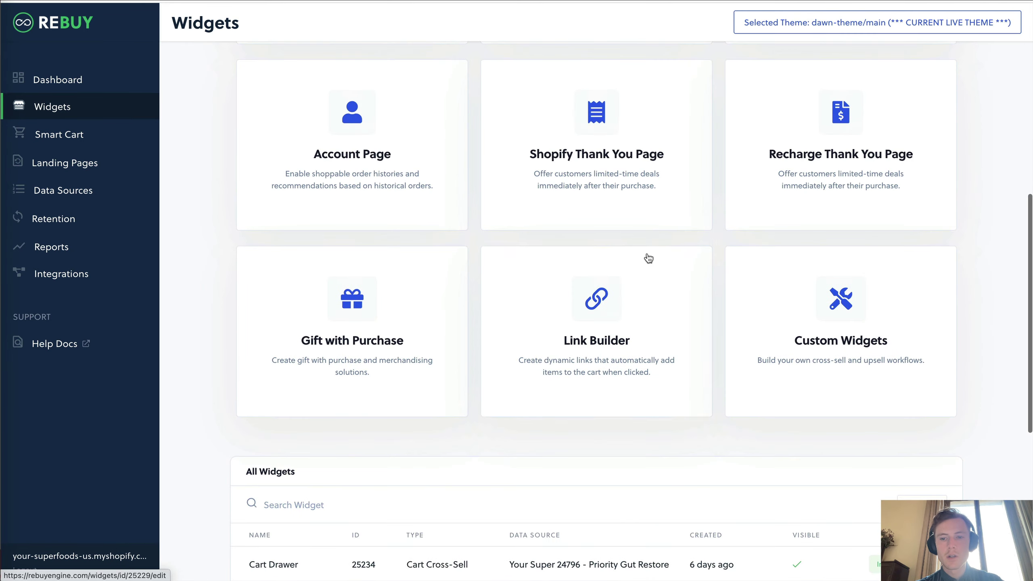
pyautogui.click(846, 322)
pyautogui.moveTo(248, 269)
pyautogui.mouseDown()
pyautogui.moveTo(452, 270)
pyautogui.moveTo(304, 271)
pyautogui.moveTo(254, 258)
pyautogui.mouseUp()
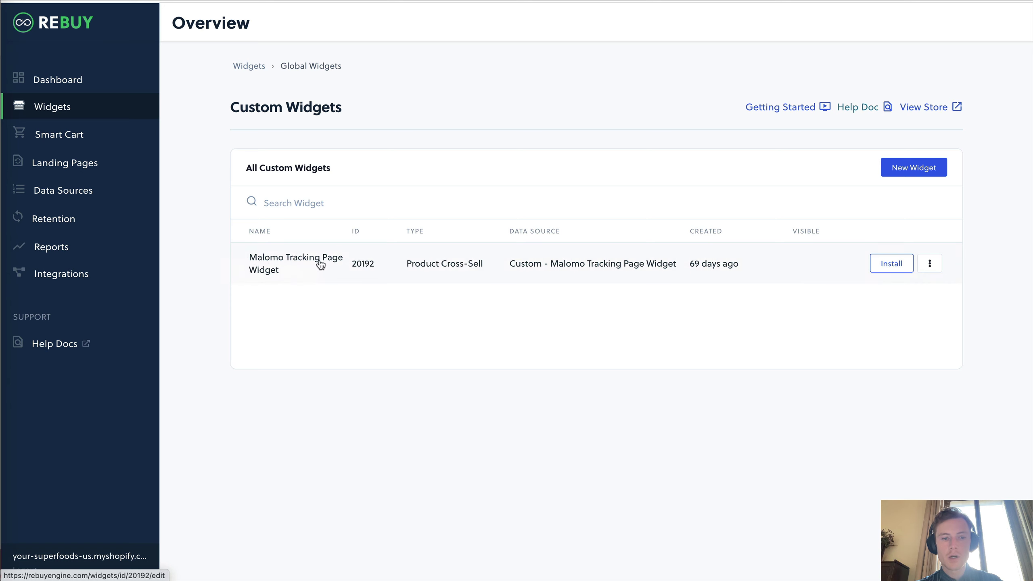
pyautogui.click(523, 270)
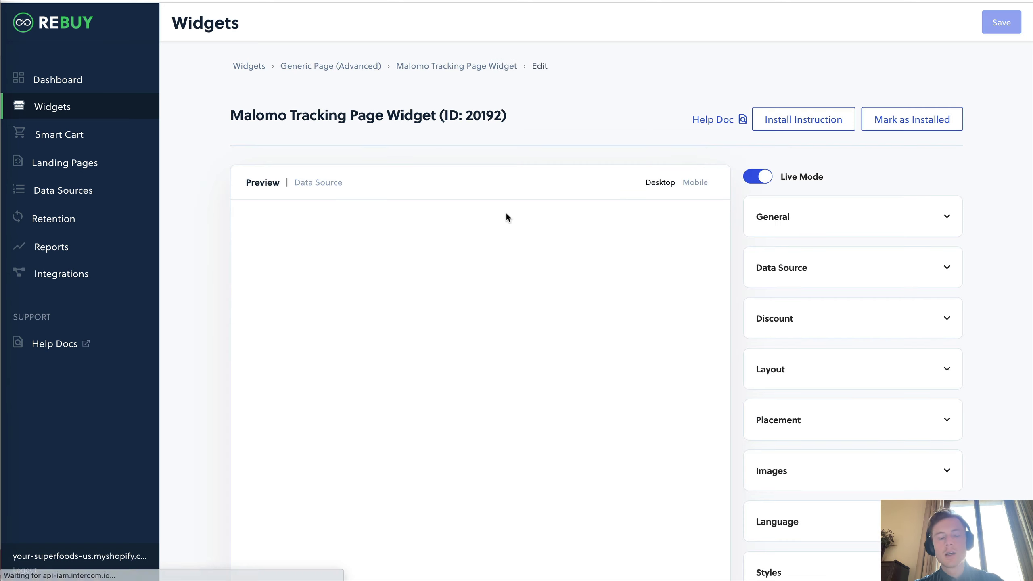
# - Review the Malomo widget's preview and select the manual installation DIV code in its placement settings
pyautogui.scroll(-2, 505, 211)
pyautogui.scroll(-1, 507, 218)
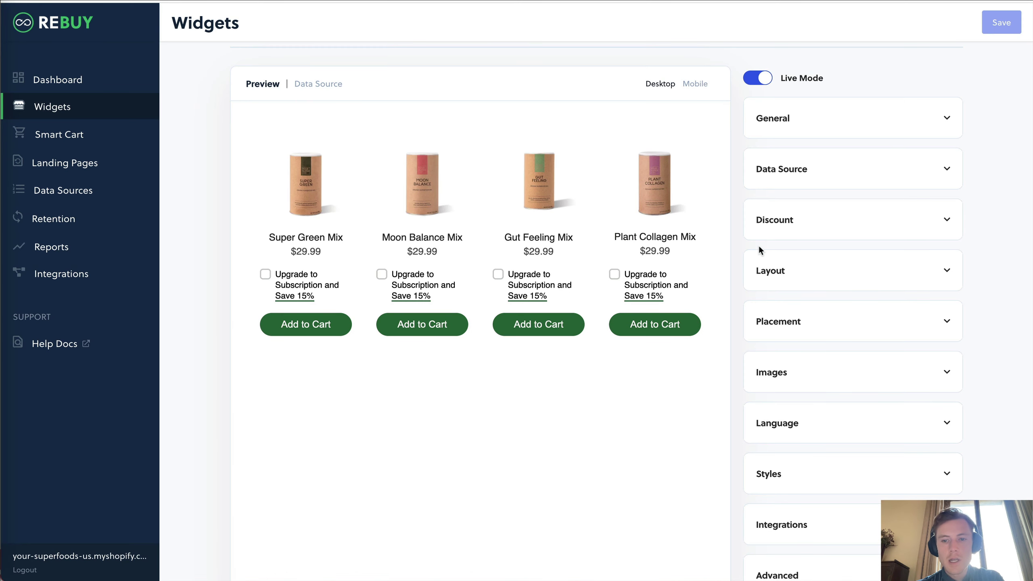
pyautogui.scroll(-2, 758, 244)
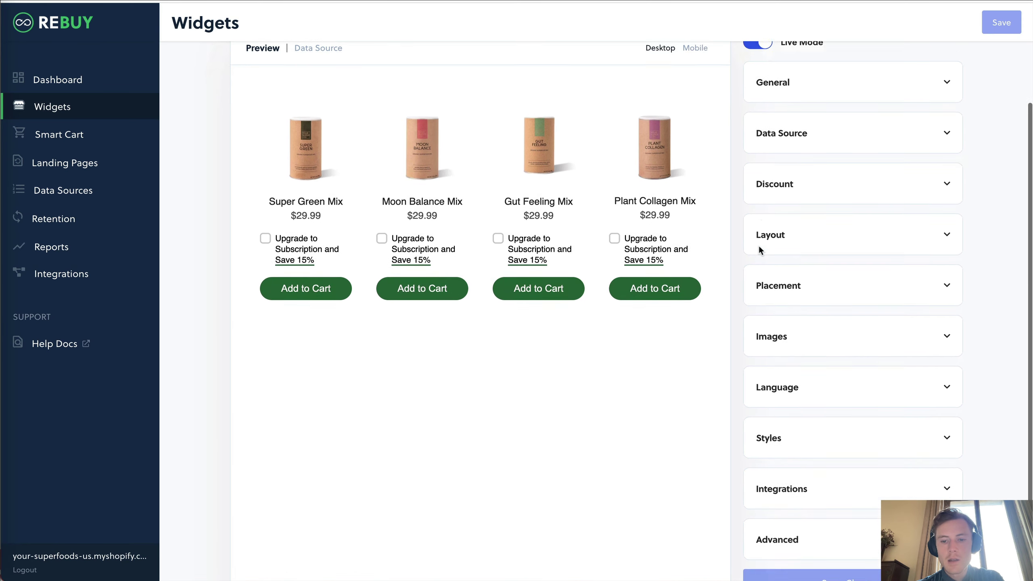
pyautogui.click(819, 291)
pyautogui.scroll(-1, 817, 293)
pyautogui.click(816, 297)
pyautogui.hotkey('ctrl', 'a')
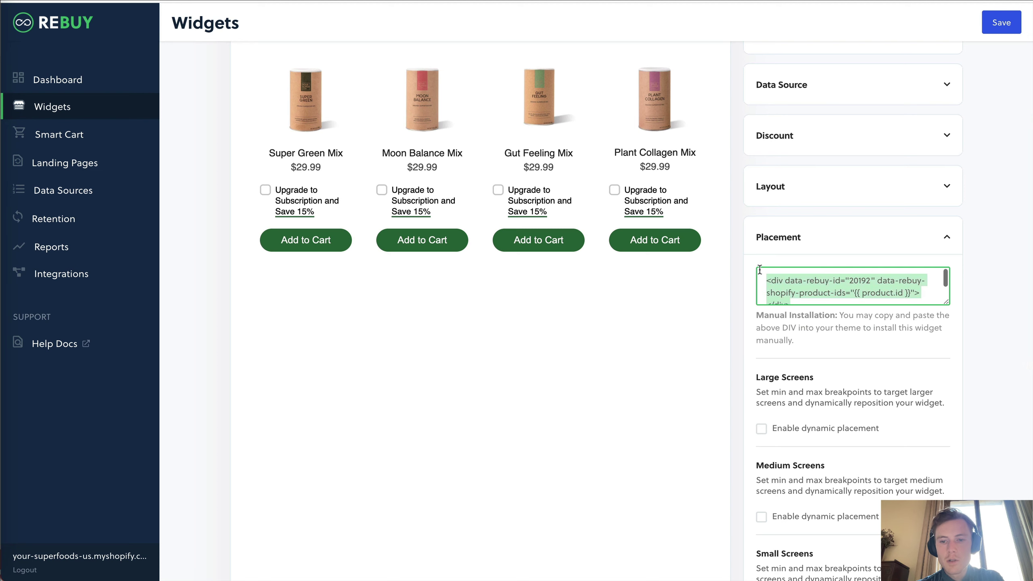
pyautogui.scroll(-1, 797, 162)
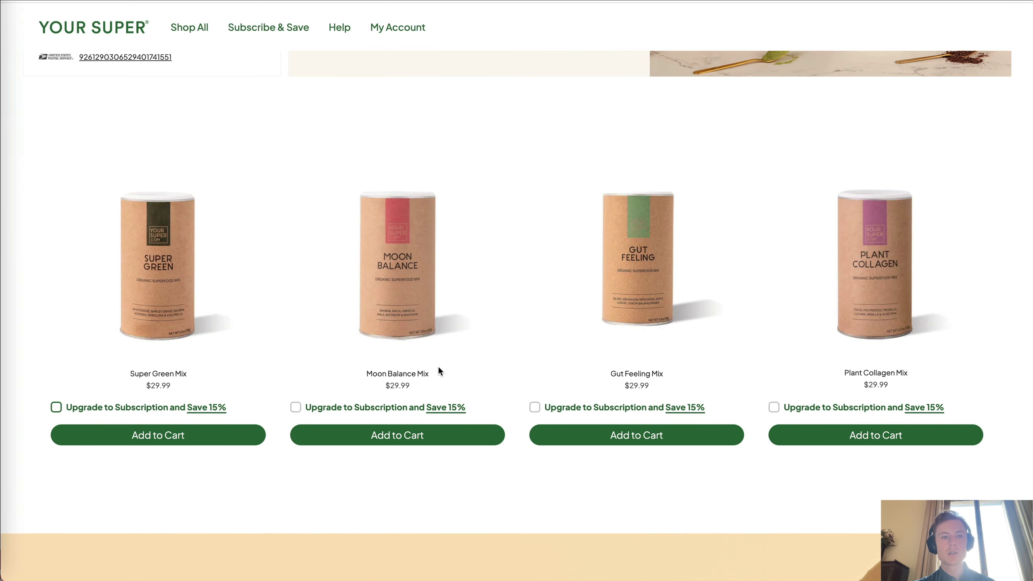
# - Return to the Your Super tracking page and examine the embedded Rebuy product recommendations below the delivery status
pyautogui.scroll(5, 451, 397)
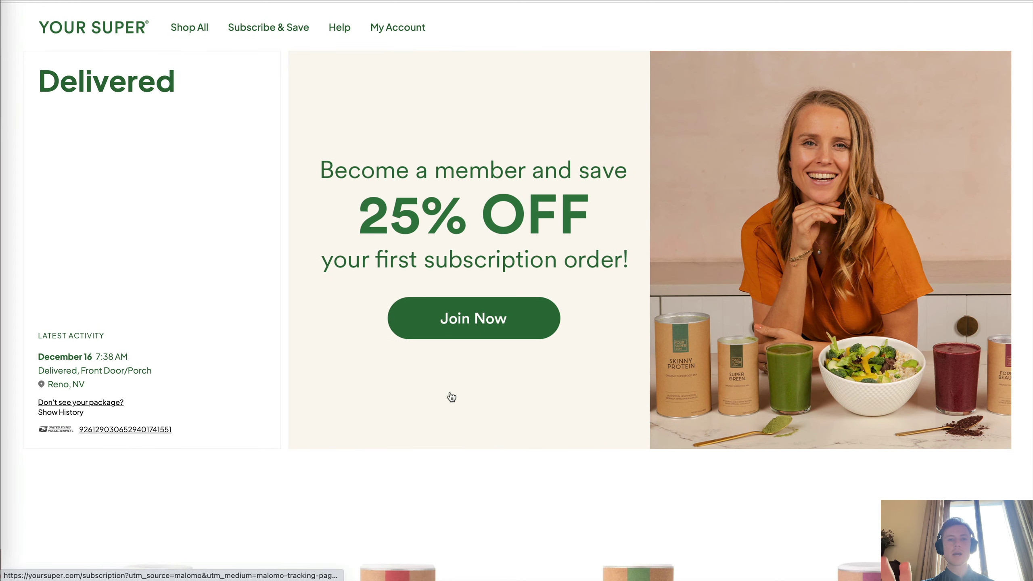
pyautogui.scroll(-6, 451, 397)
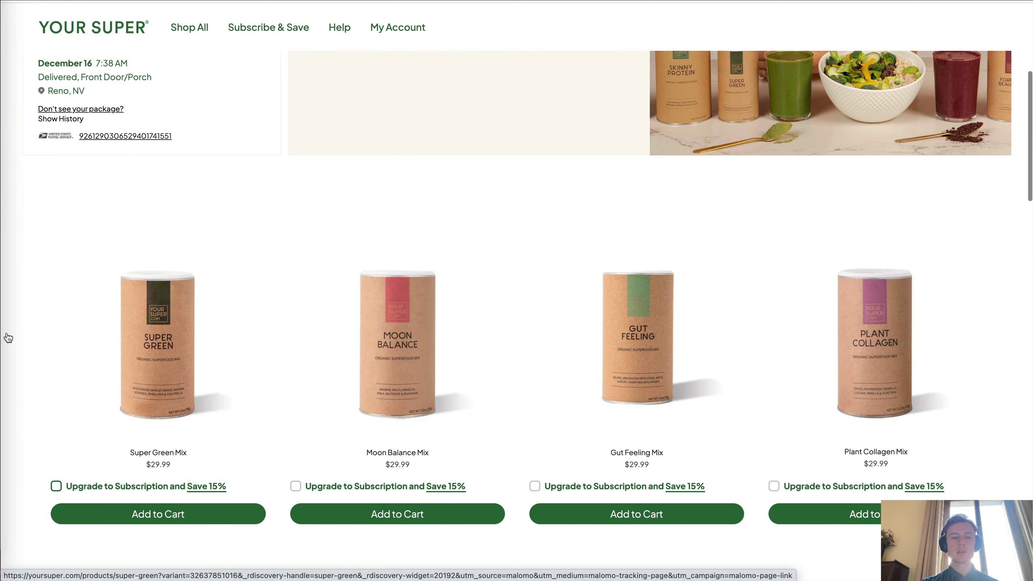
pyautogui.scroll(-2, 853, 275)
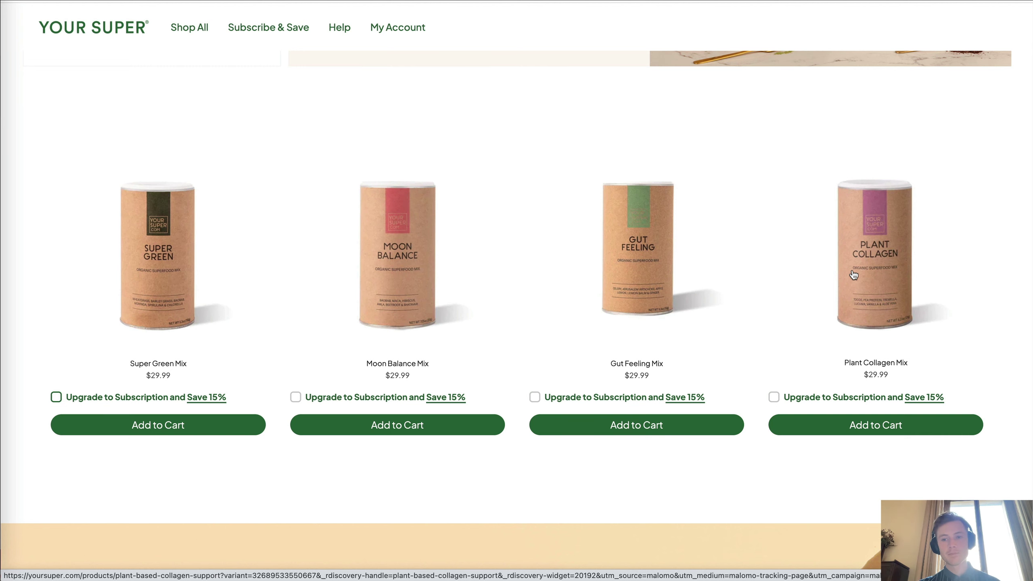
pyautogui.scroll(8, 853, 276)
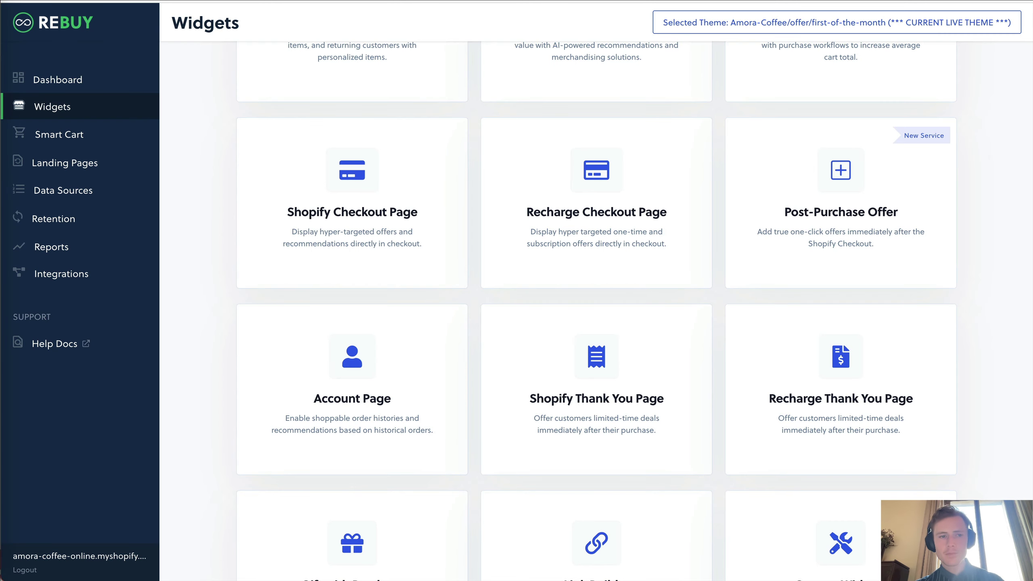
# - Switch to the Amora Coffee storefront, enter the Valentine's Day shop and open the Elegante Coffee Blend
pyautogui.scroll(5, 161, 155)
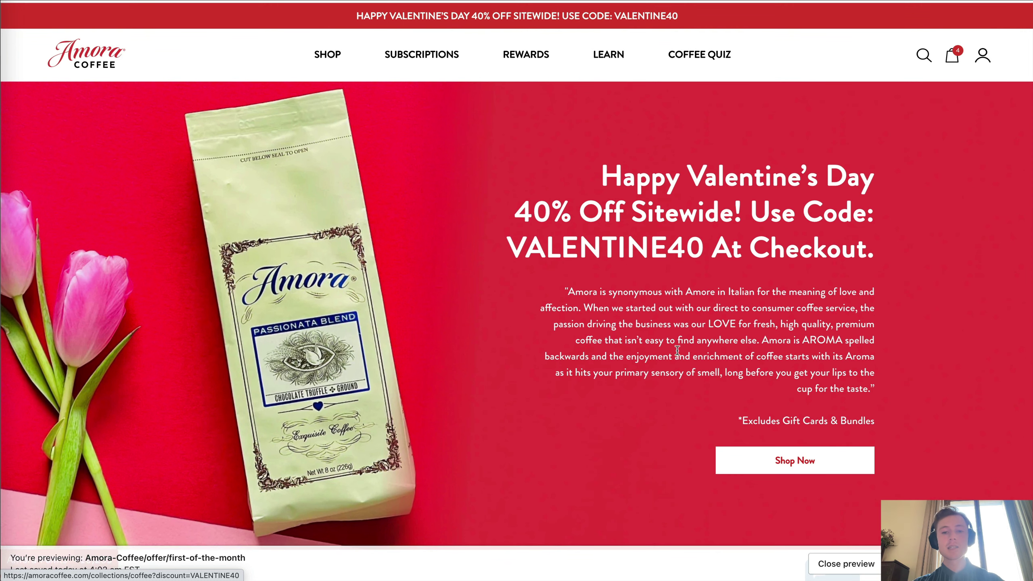
pyautogui.scroll(-2, 661, 339)
pyautogui.click(735, 394)
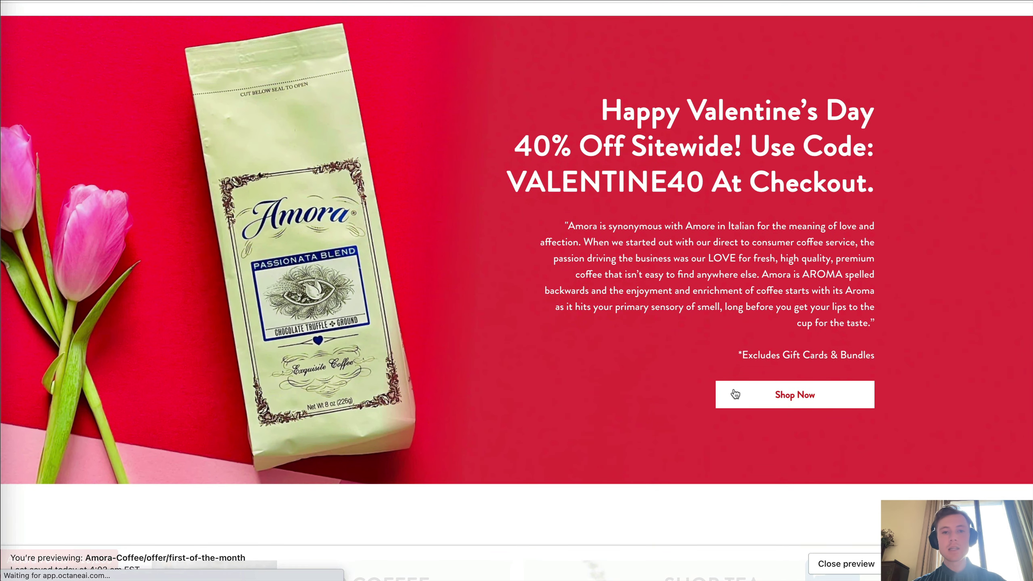
pyautogui.click(423, 274)
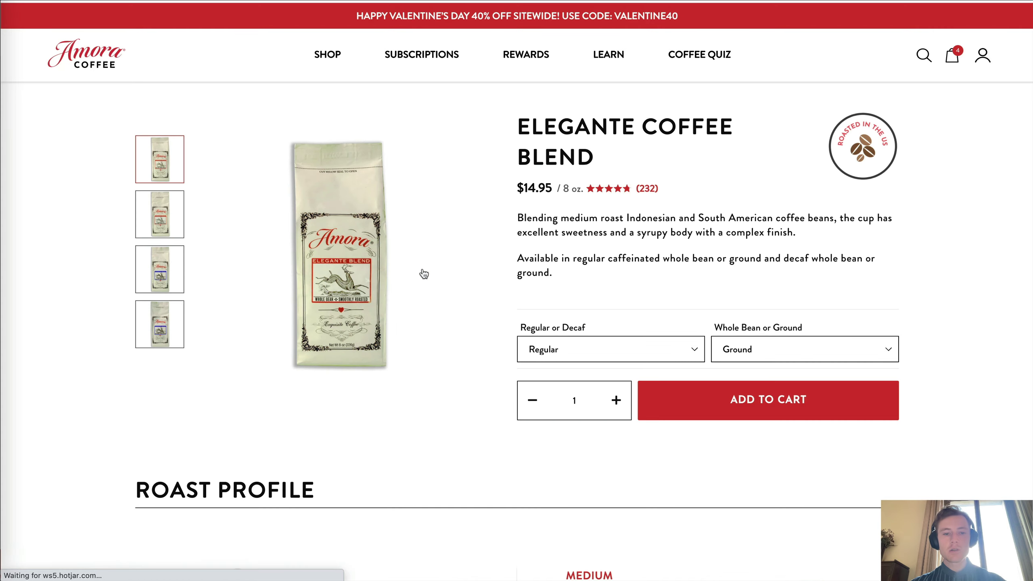
# - Examine the Elegante Coffee Blend page's recommended items and purchase frequency options
pyautogui.scroll(-20, 423, 274)
pyautogui.scroll(-15, 424, 273)
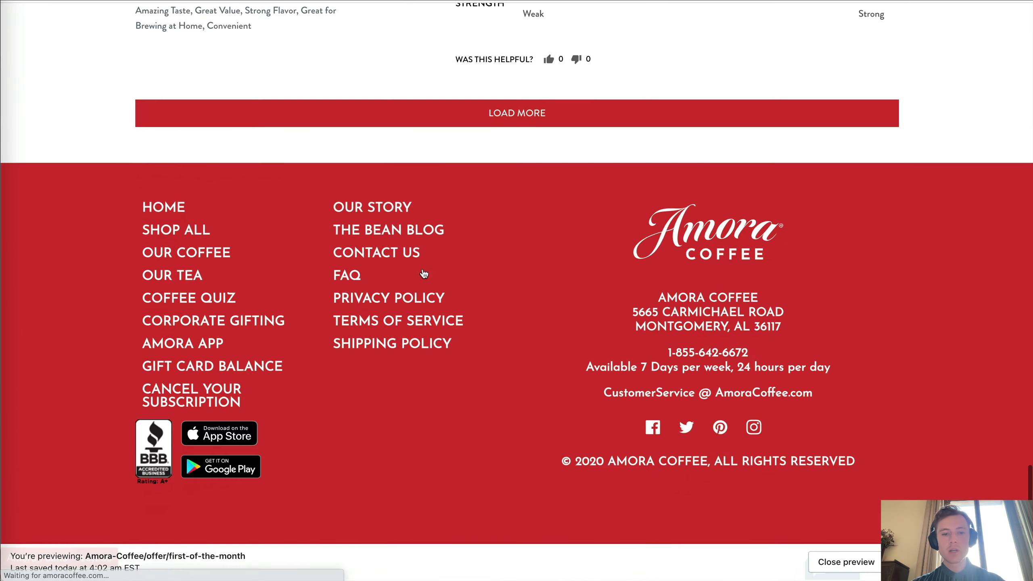
pyautogui.scroll(-2, 570, 208)
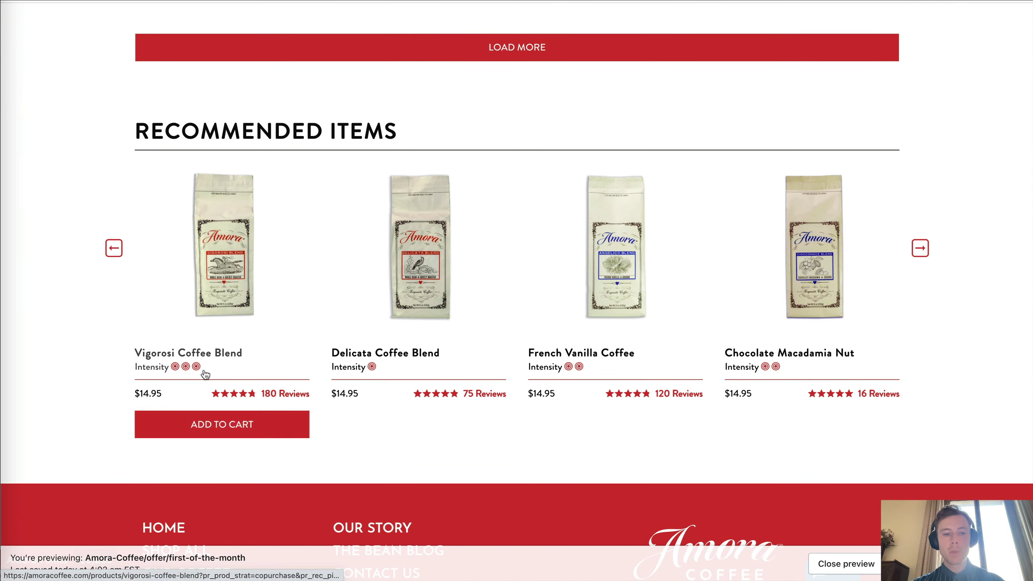
pyautogui.scroll(20, 710, 341)
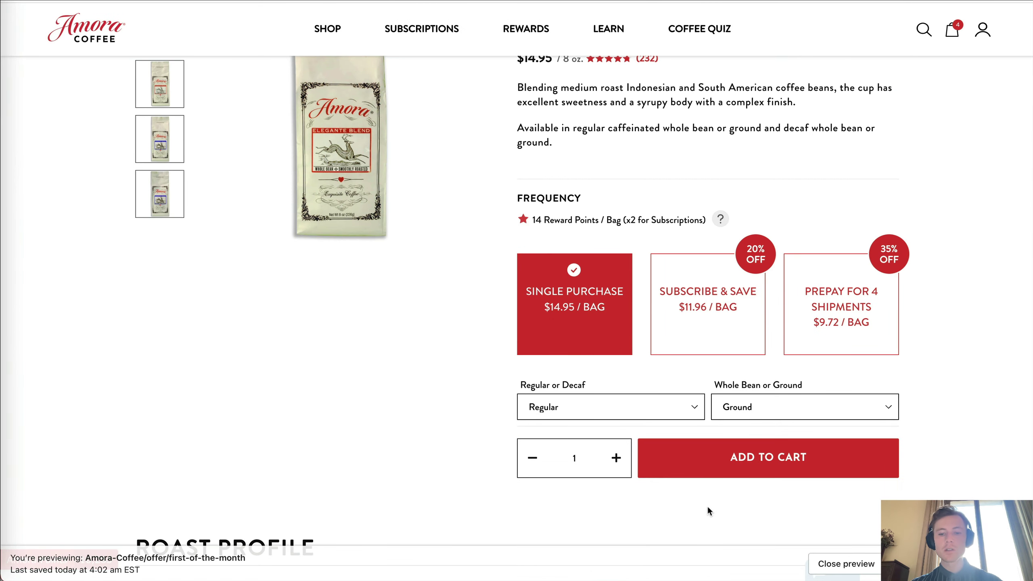
pyautogui.scroll(3, 730, 472)
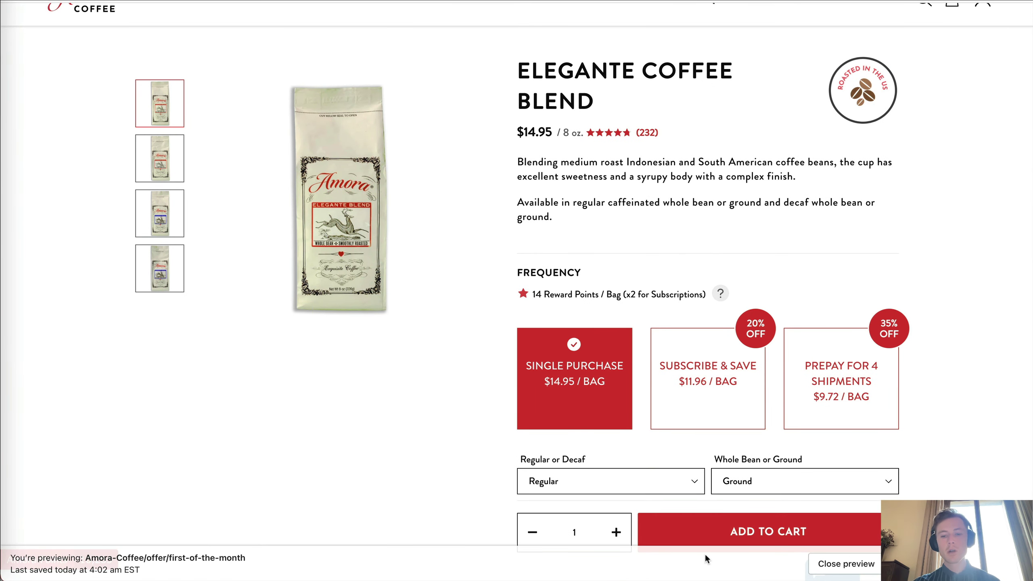
# - Add one regular ground Elegante Coffee Blend to the cart and examine the free shipping bar and free gift
pyautogui.click(766, 532)
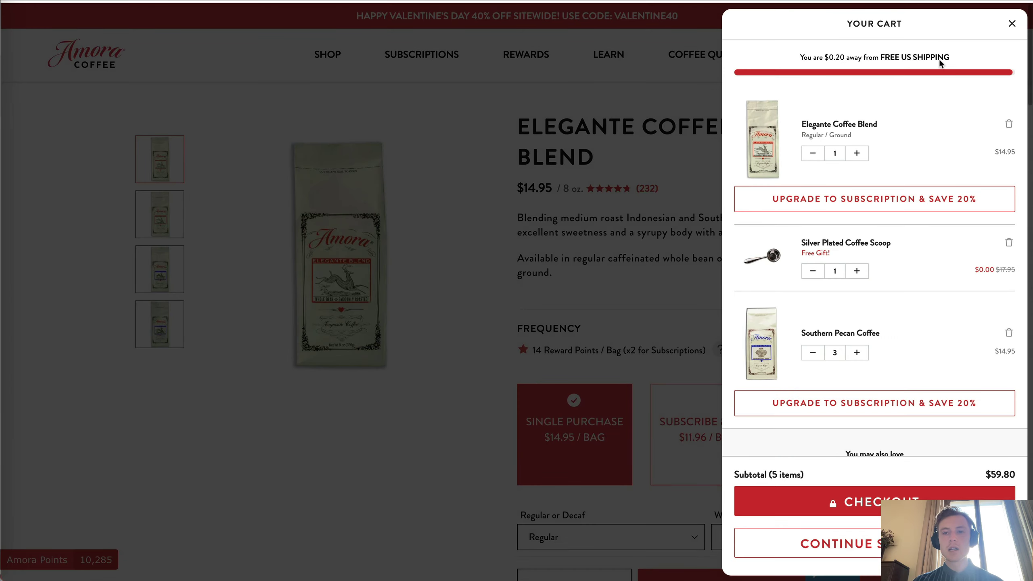
pyautogui.moveTo(797, 55); pyautogui.dragTo(964, 52)
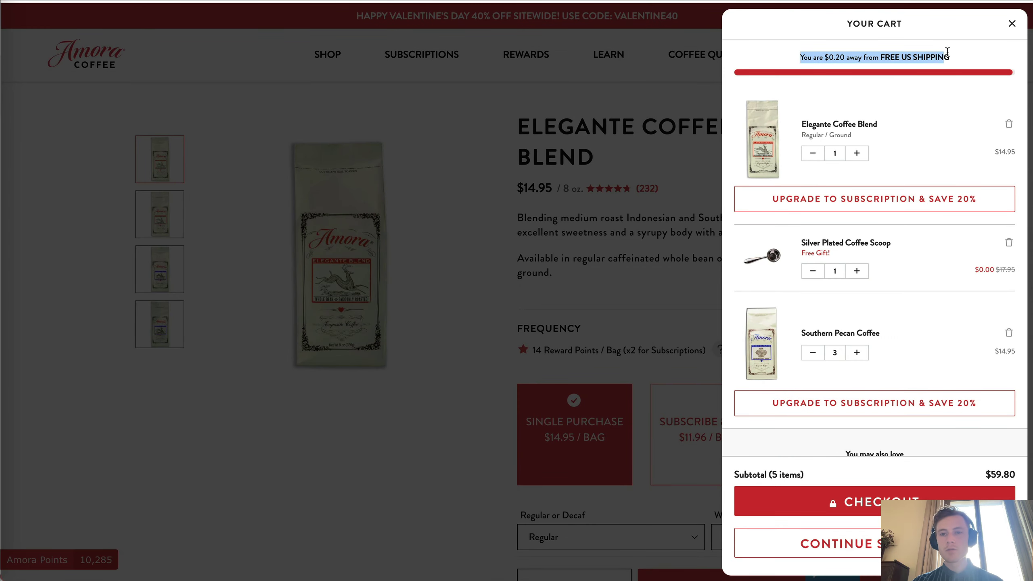
pyautogui.click(970, 57)
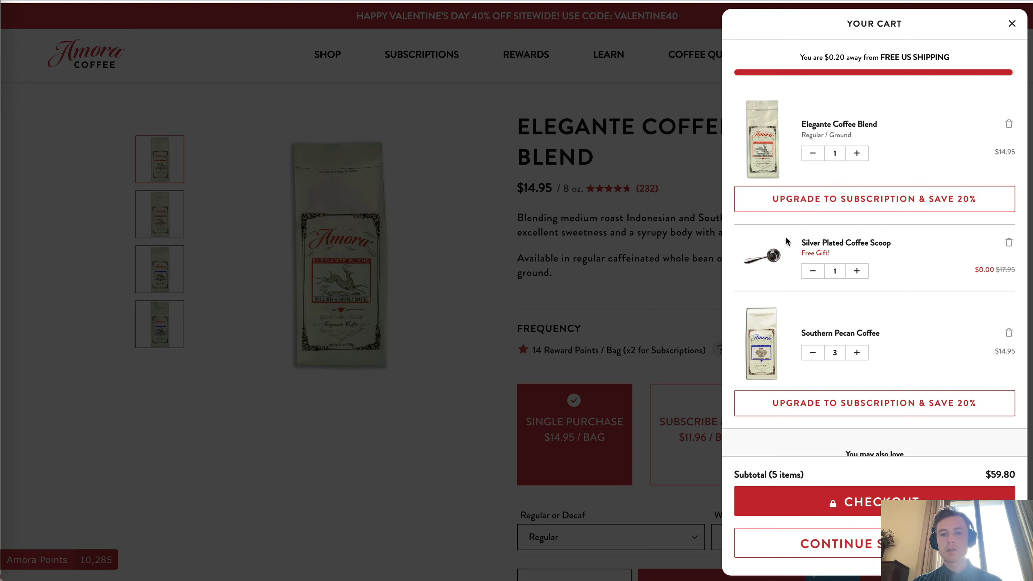
pyautogui.moveTo(784, 235); pyautogui.dragTo(902, 270)
pyautogui.click(931, 262)
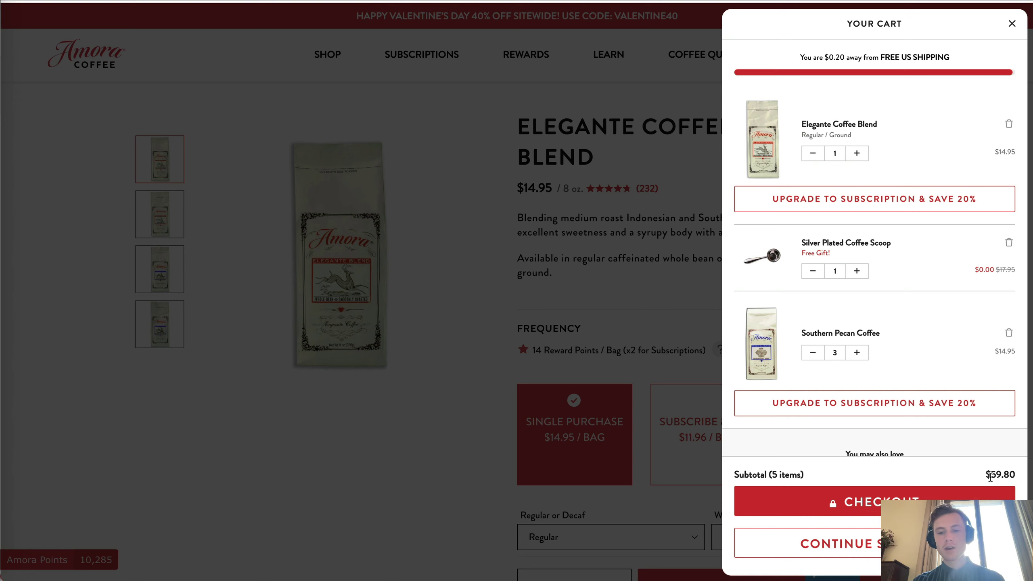
# - Proceed to checkout, examine the recommended add-ons and dismiss the coupon pop-up
pyautogui.click(861, 513)
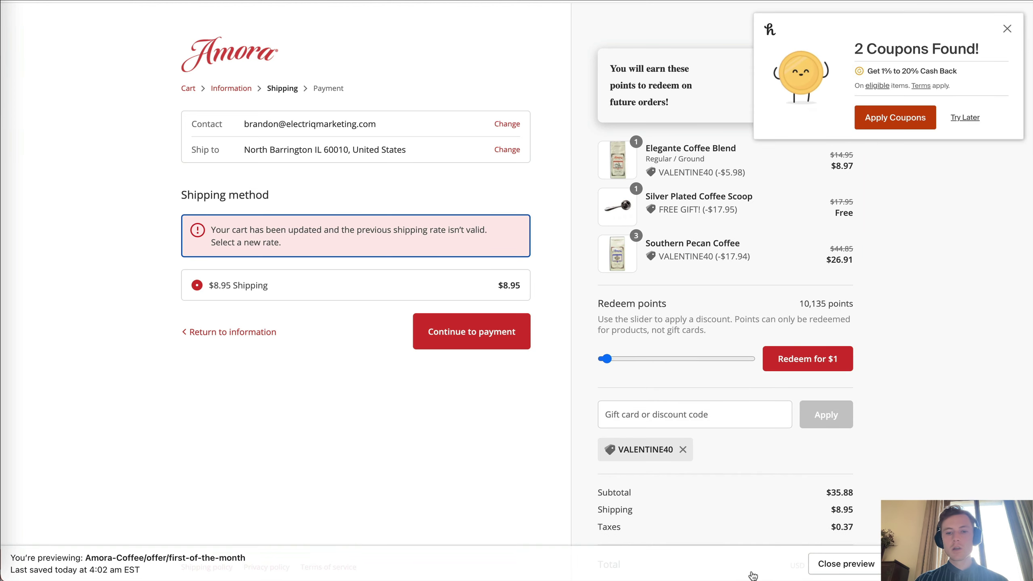
pyautogui.scroll(-3, 662, 228)
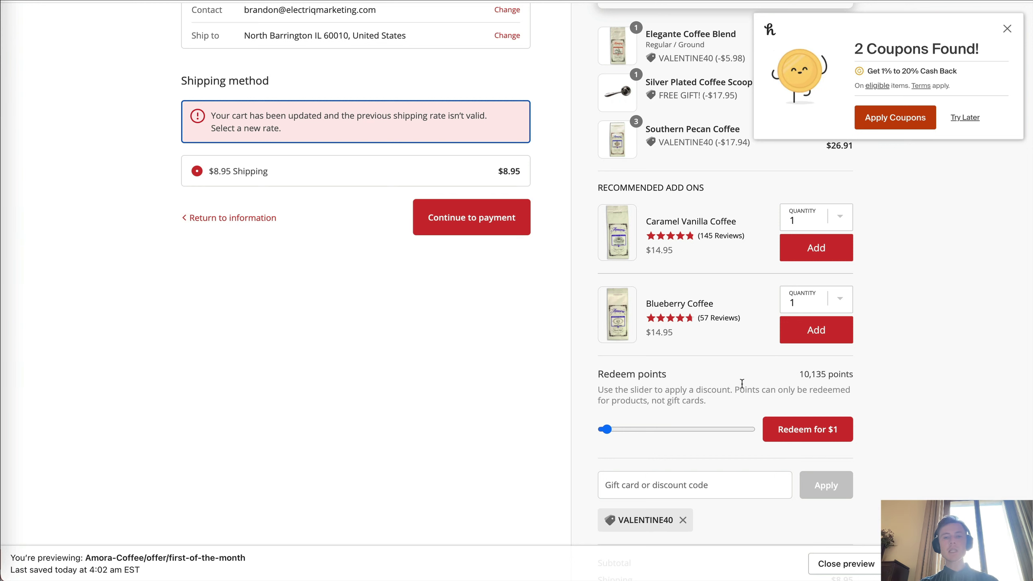
pyautogui.scroll(3, 740, 326)
pyautogui.click(1006, 30)
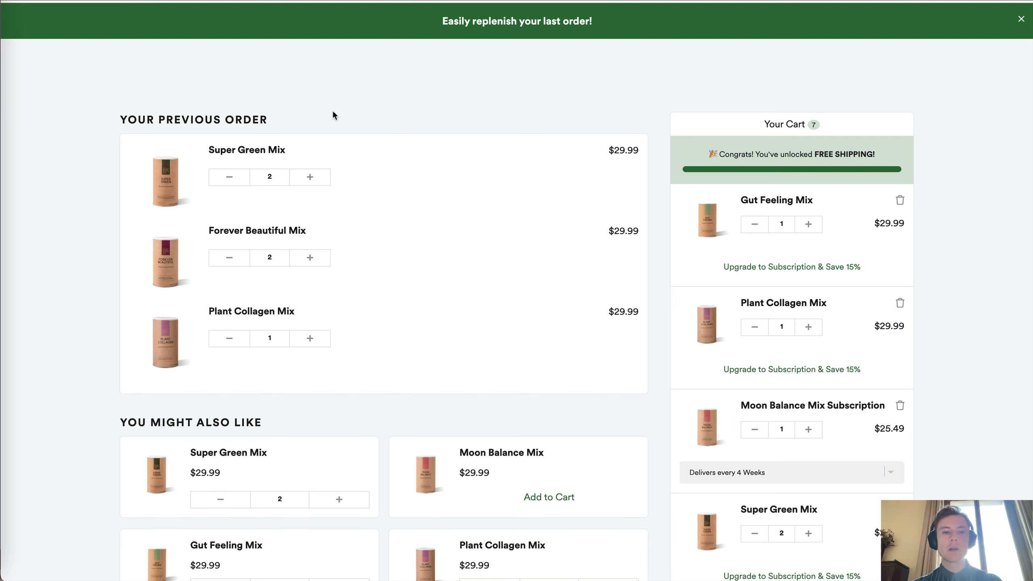
# - Review the Your Super reorder page's previous order and cart, and the tracking page's product recommendations
pyautogui.scroll(-1, 332, 112)
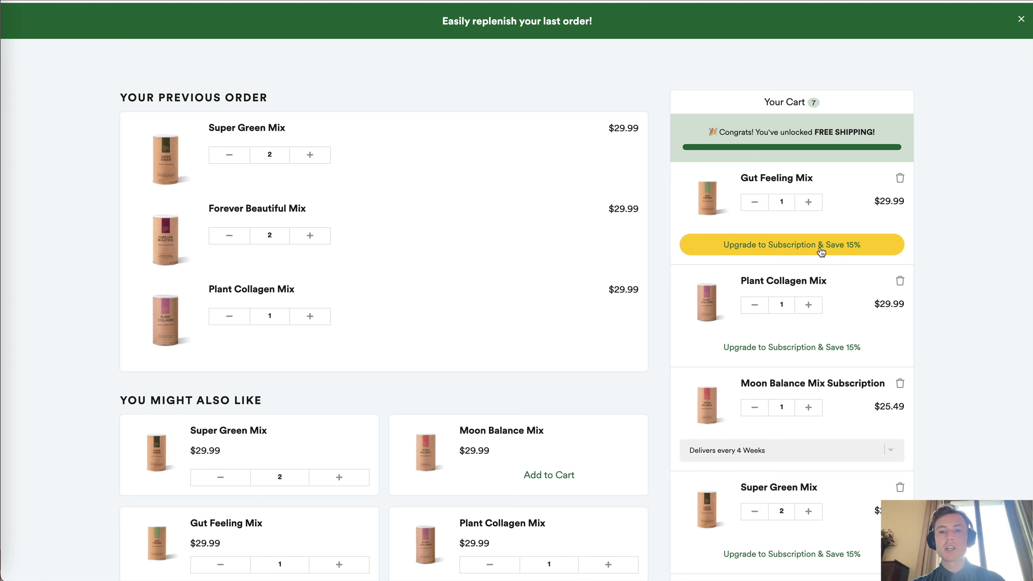
pyautogui.scroll(1, 841, 98)
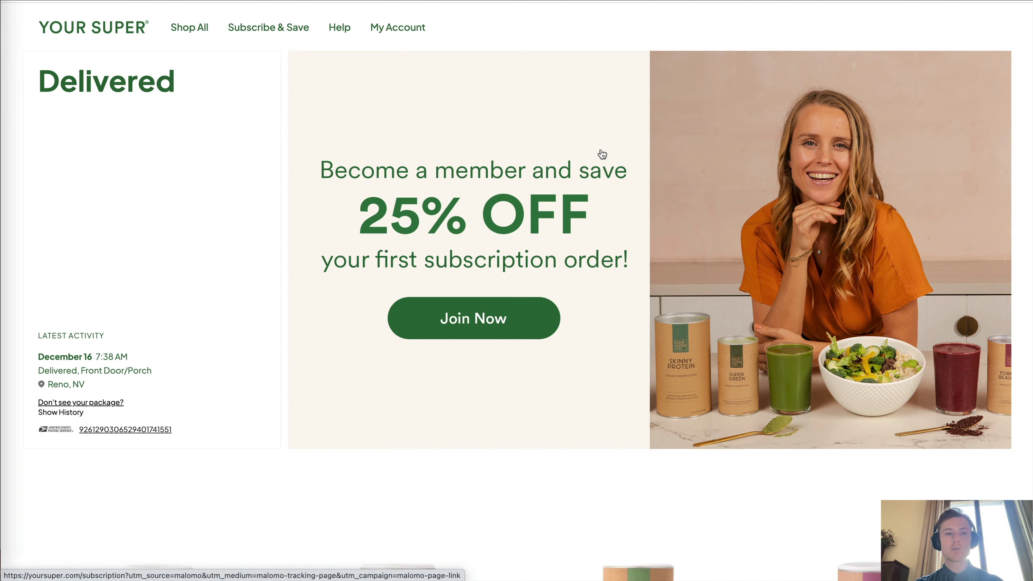
pyautogui.scroll(-8, 602, 153)
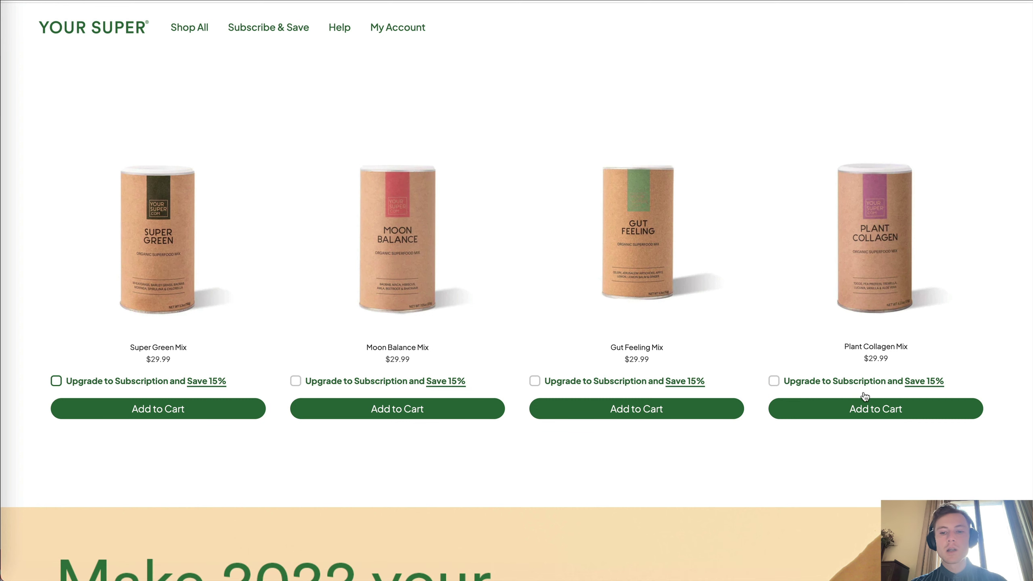
pyautogui.scroll(6, 887, 239)
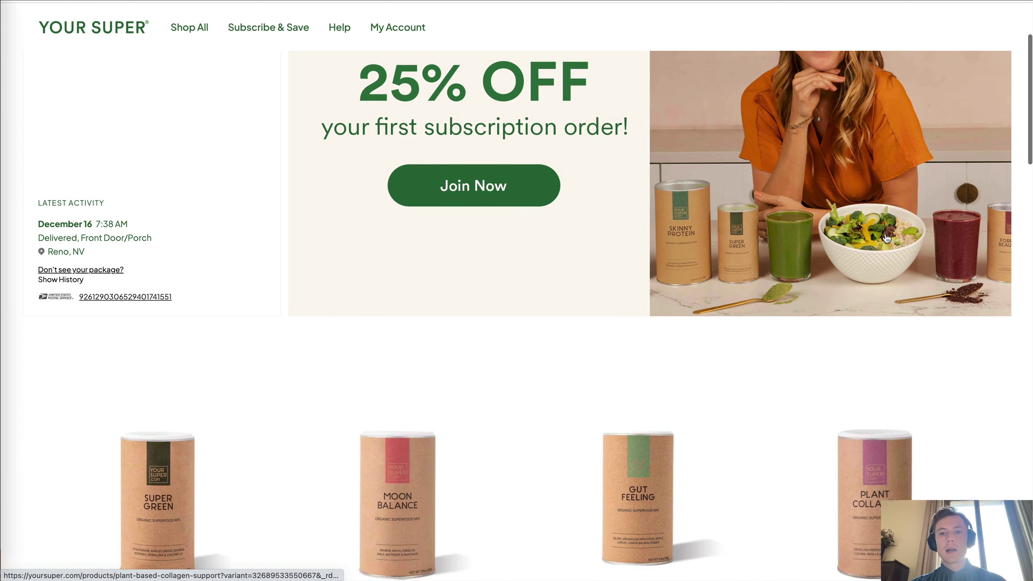
# - Switch back to Rebuy's integrations overview and go to the start of the list
pyautogui.hotkey('ctrl', 'Tab')
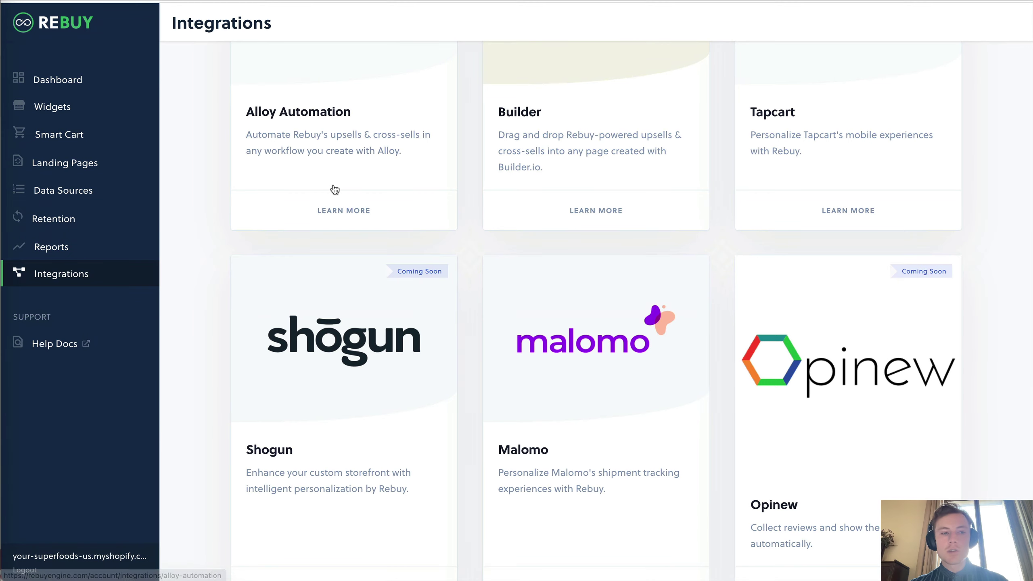
pyautogui.scroll(5, 335, 189)
pyautogui.scroll(10, 335, 189)
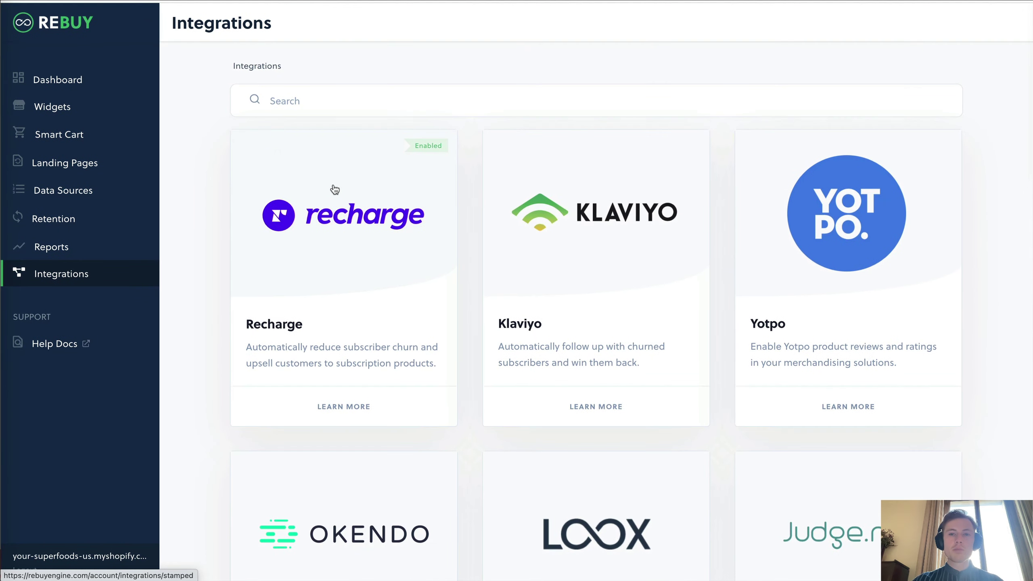